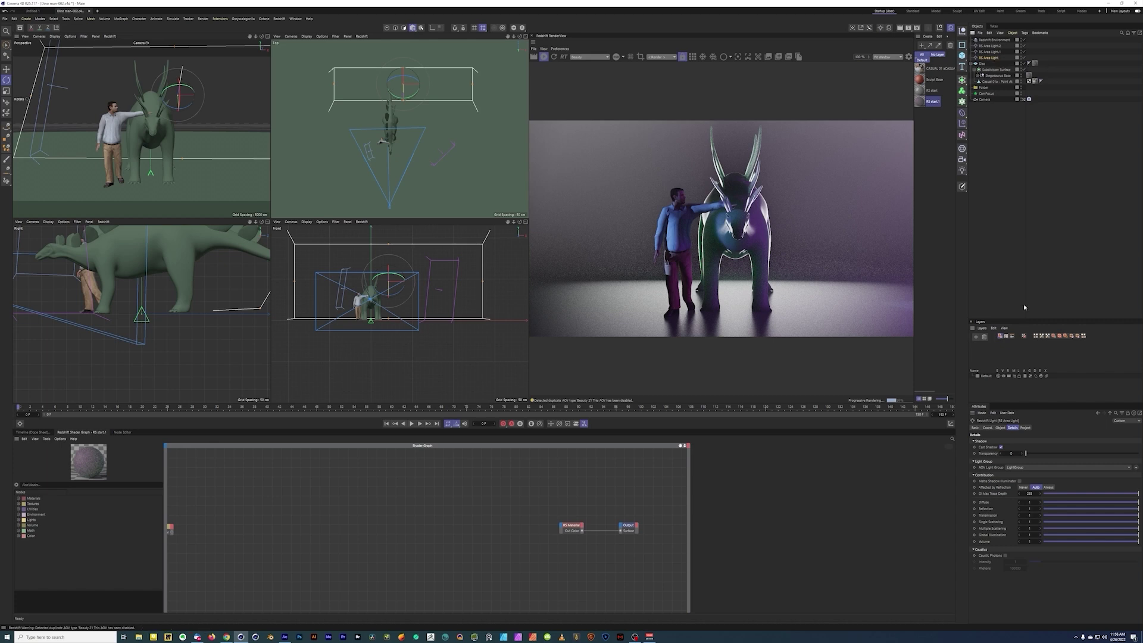
Step: Examine the AOV light group assigned to each of the three RS Area Lights
left_click(1040, 467)
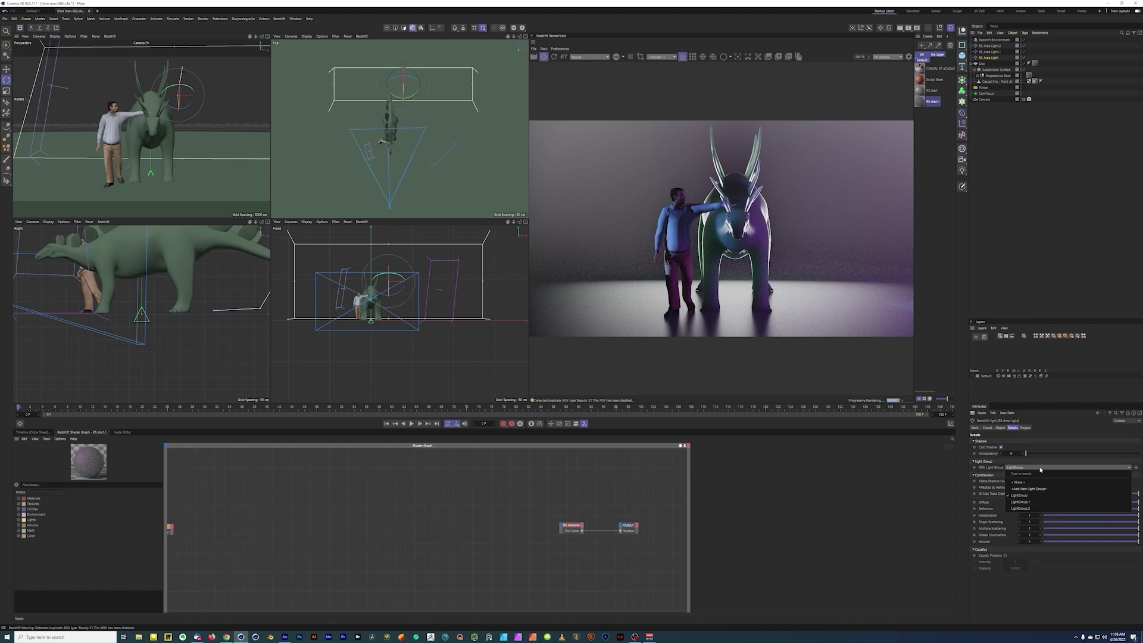
left_click(1057, 382)
left_click(995, 52)
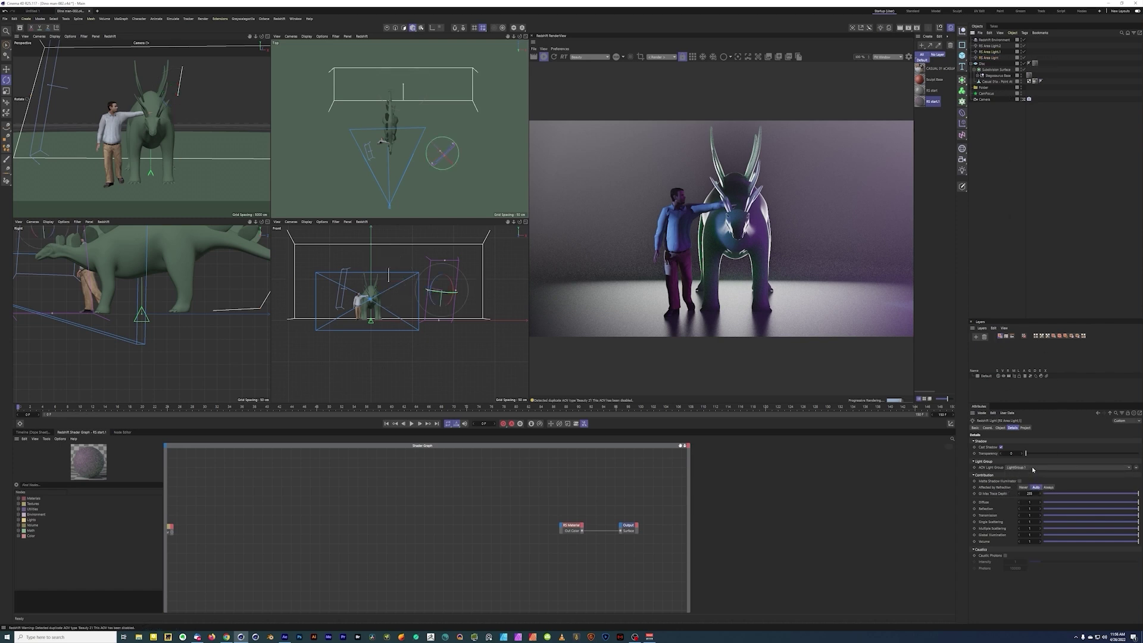
left_click(996, 52)
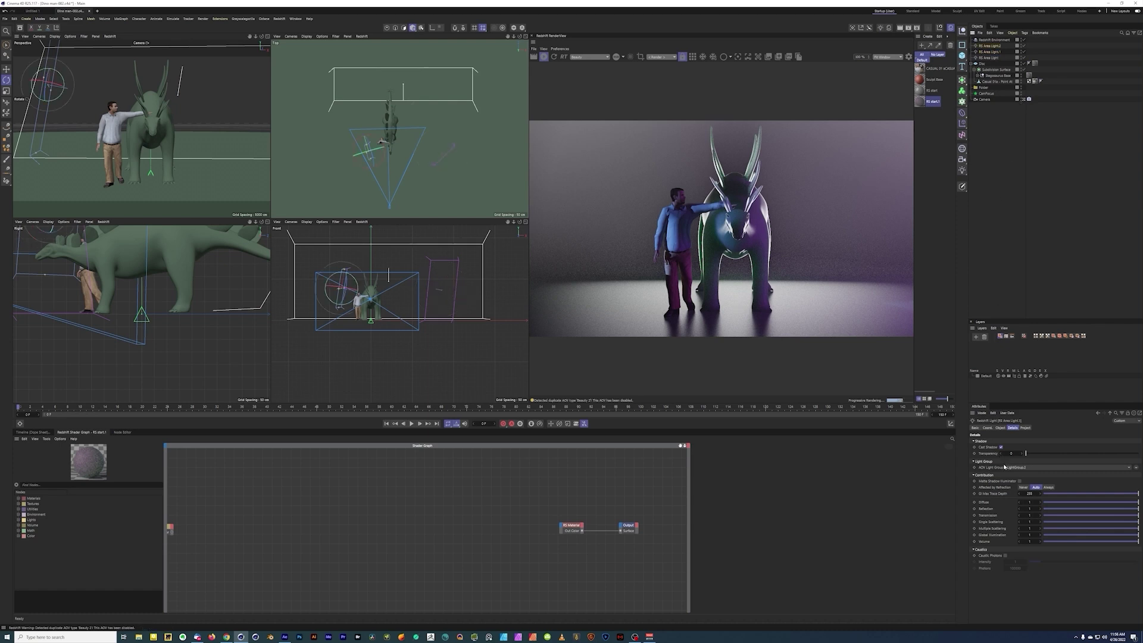
left_click(1066, 467)
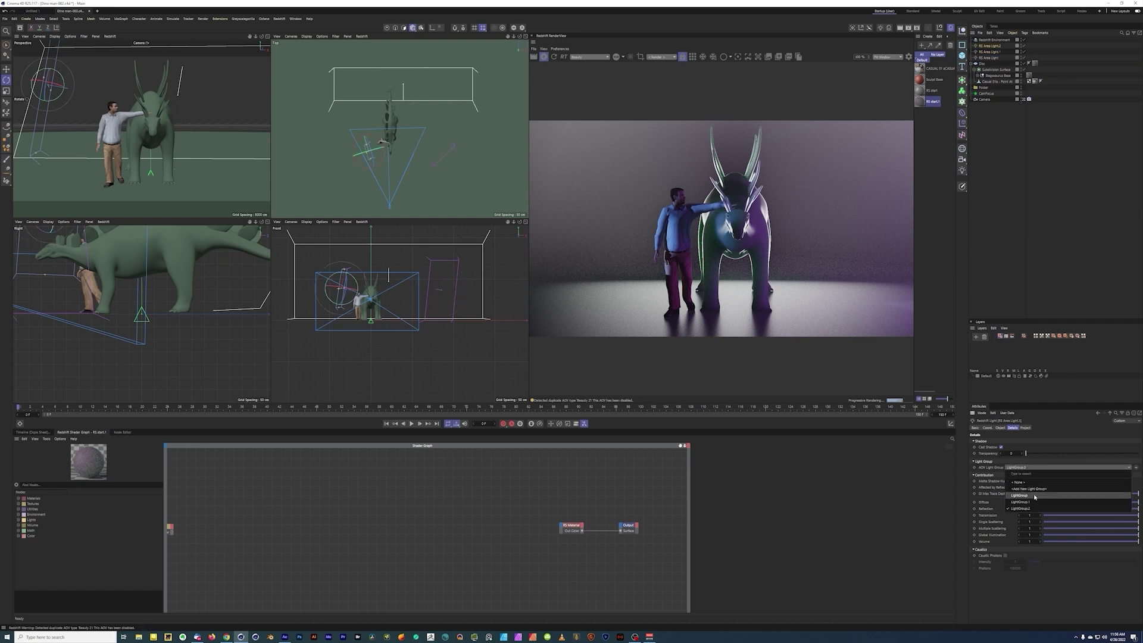
left_click(1032, 278)
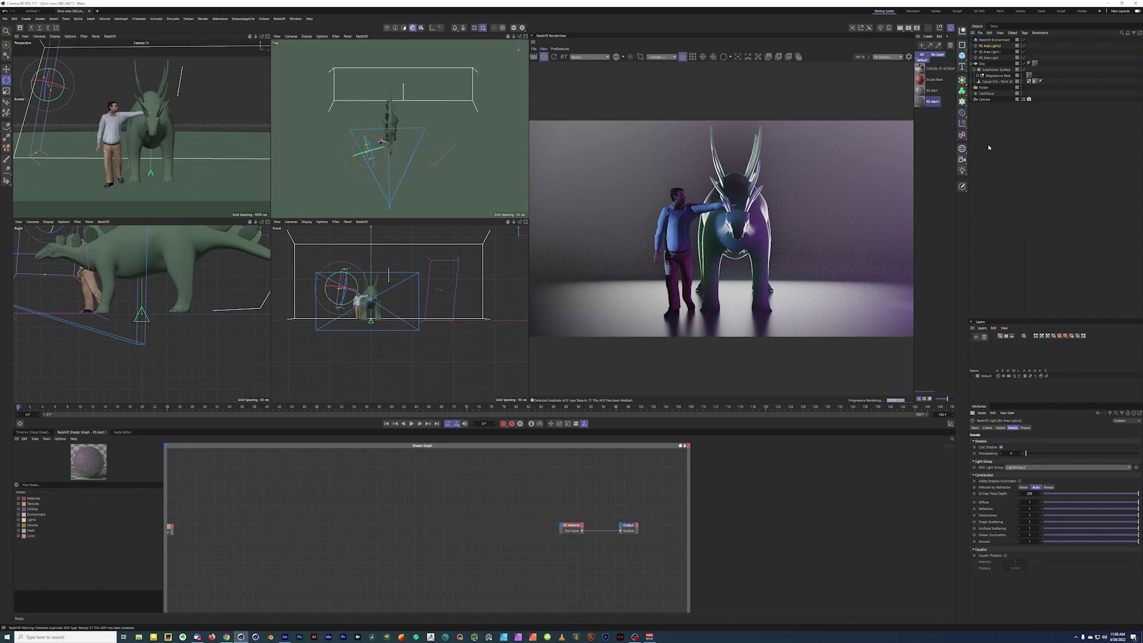
Step: Open the AOV Manager from the Redshift section of the render settings
left_click(917, 28)
left_click_drag(916, 28, 386, 117)
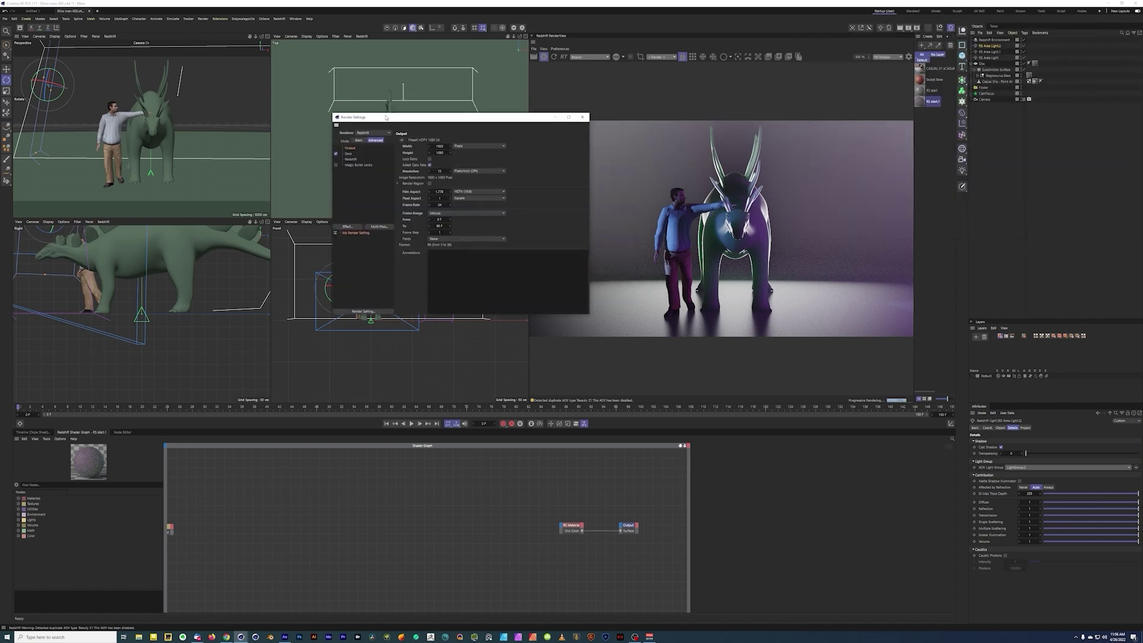
left_click(350, 160)
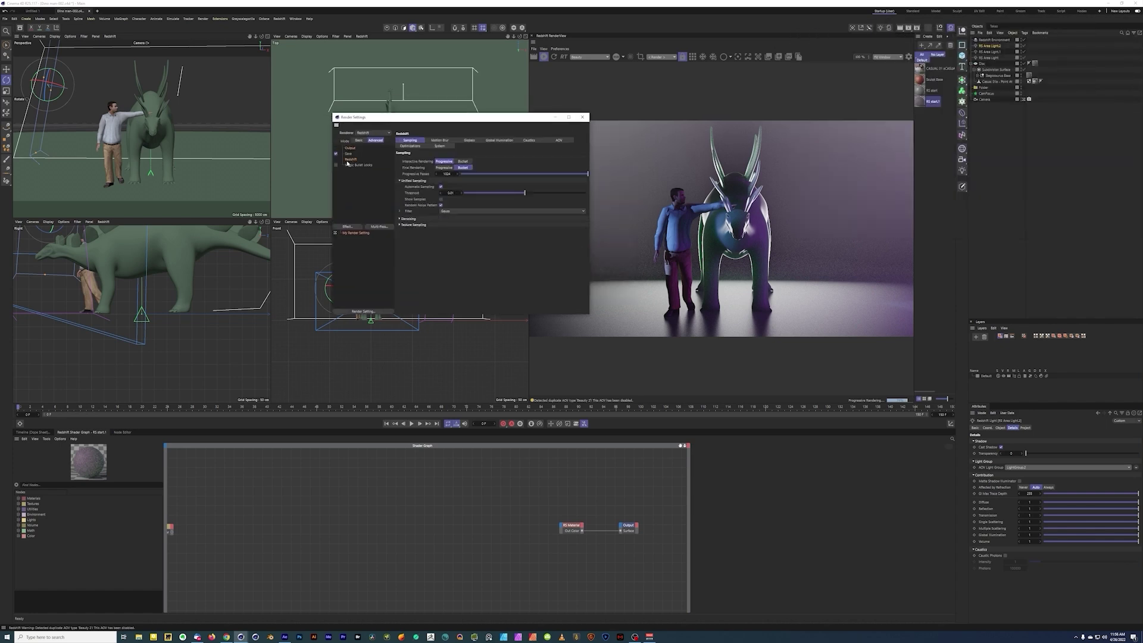
left_click(556, 140)
left_click(494, 221)
Step: Review which light group each of the three Beauty AOVs uses, and close the AOV Manager and render settings
left_click_drag(603, 222, 456, 216)
left_click(436, 233)
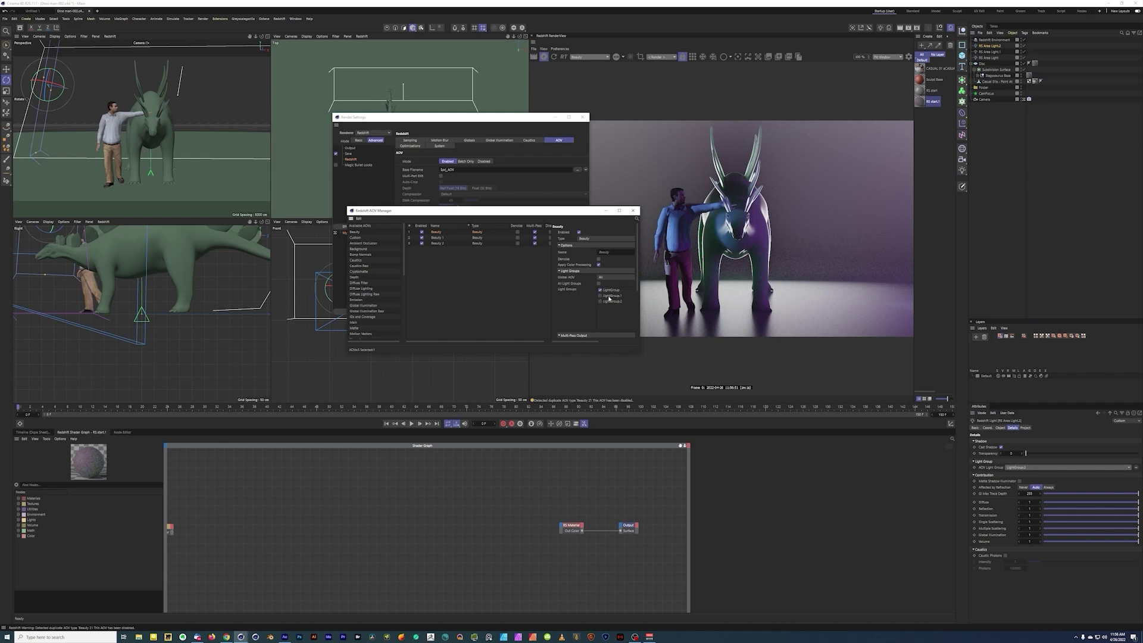
left_click(435, 238)
left_click(481, 244)
left_click(634, 211)
left_click(582, 117)
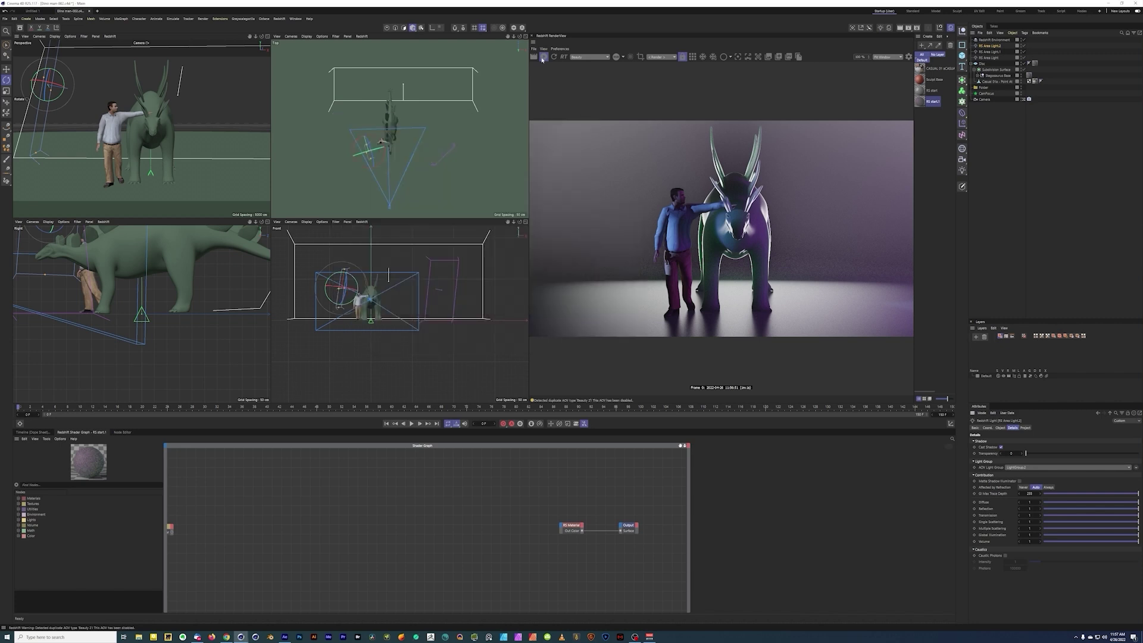
Step: Switch to After Effects and replace the three EXR layers with a fresh copy of the EXR sequence beneath the adjustment layer
left_click(285, 637)
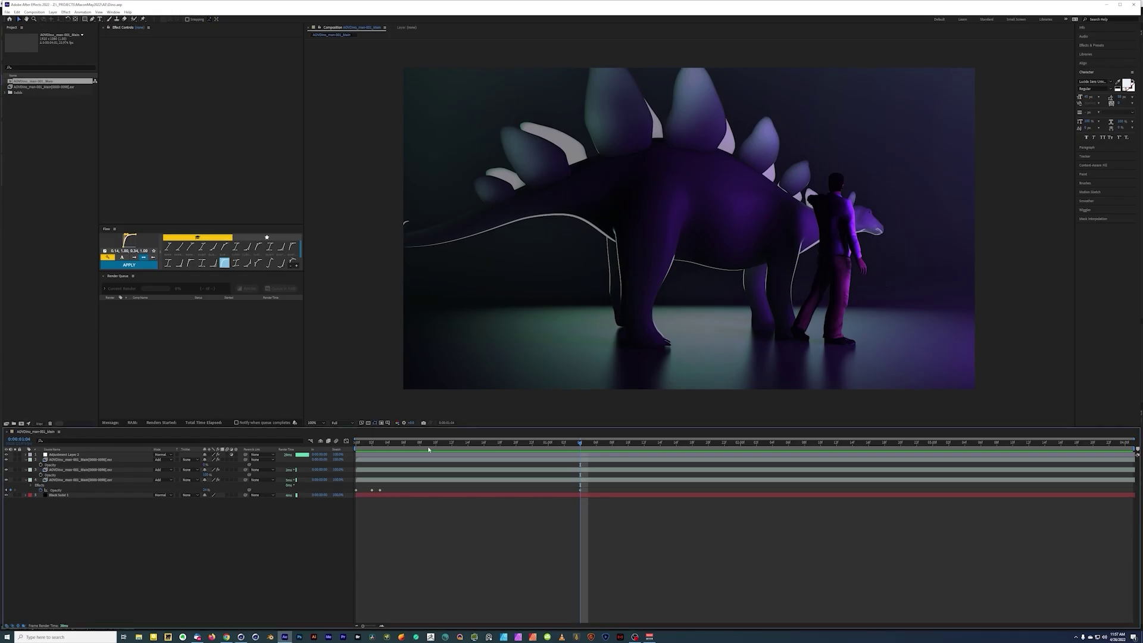
left_click(79, 479)
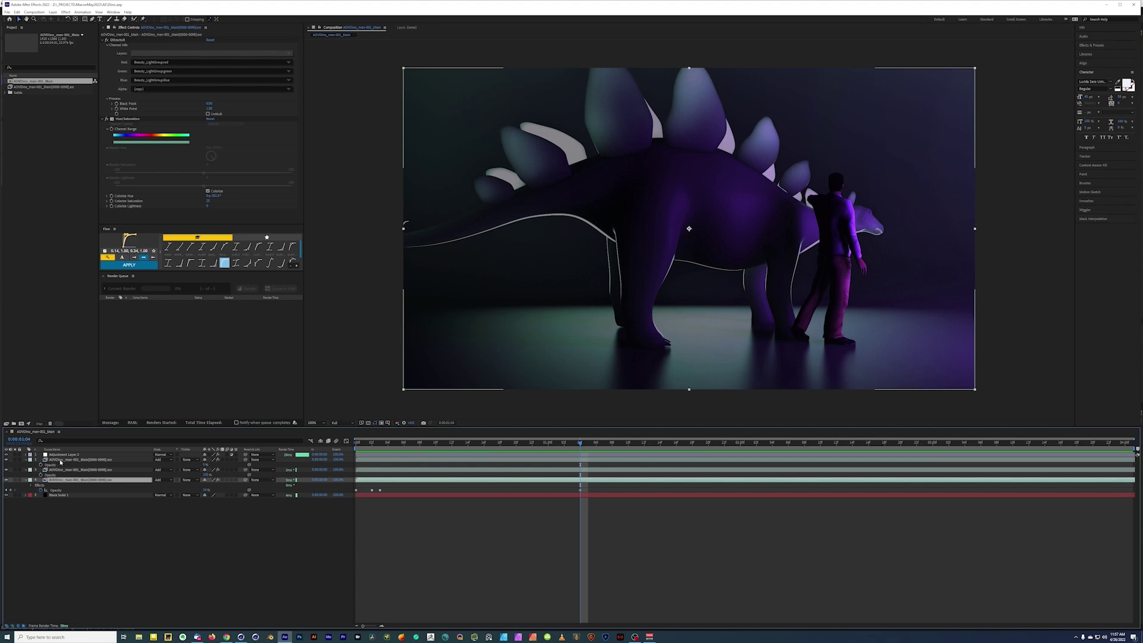
left_click(60, 459, "shift")
key("Delete")
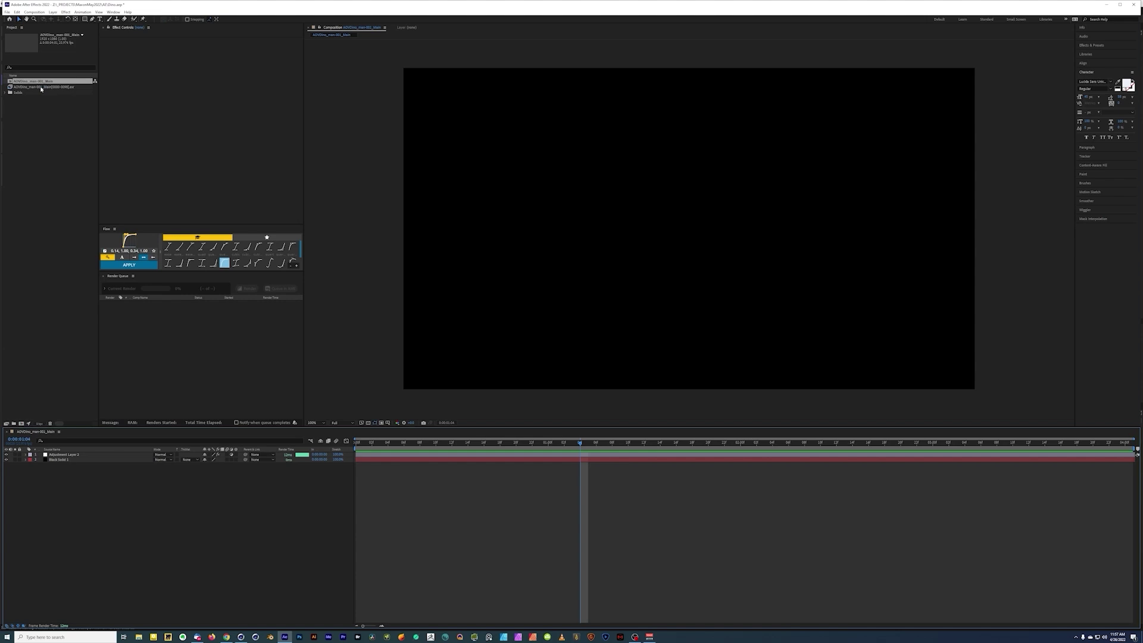
left_click_drag(41, 88, 87, 460)
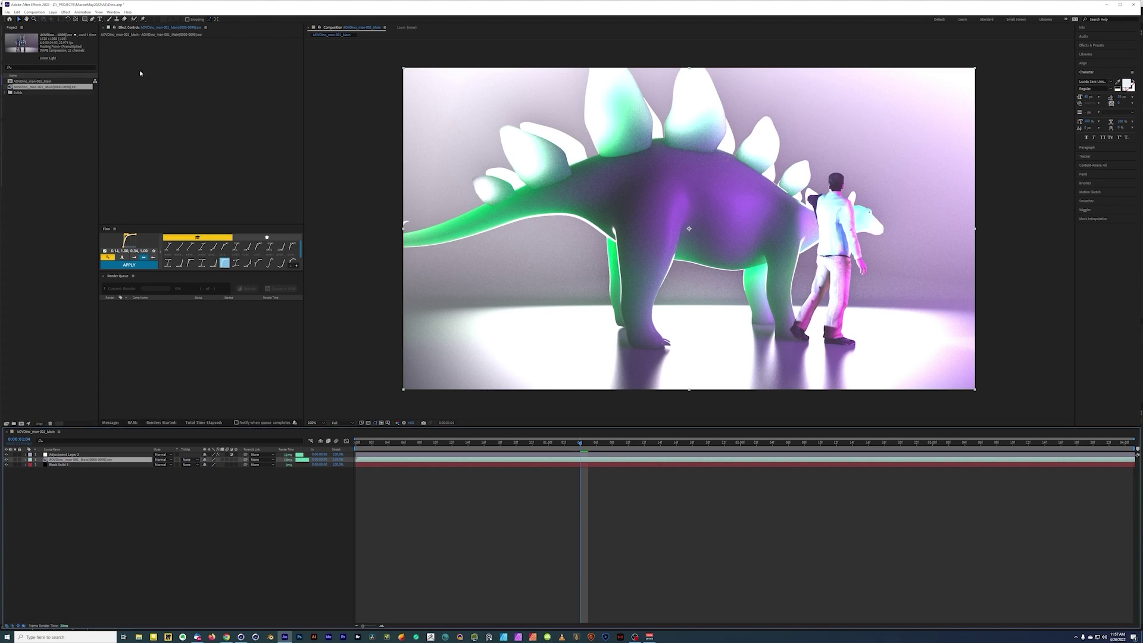
Step: Apply EXtractoR to the EXR layer with the Beauty_LightGroup channels and set the layer's blending mode to Add
key("ctrl+space")
type("extr")
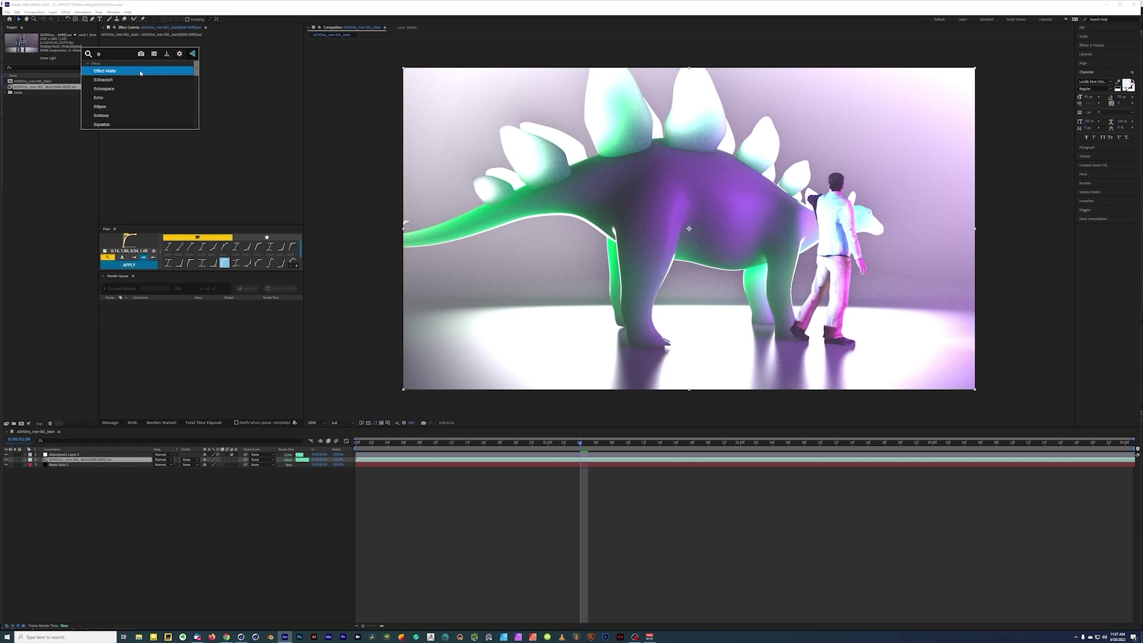
key("Return")
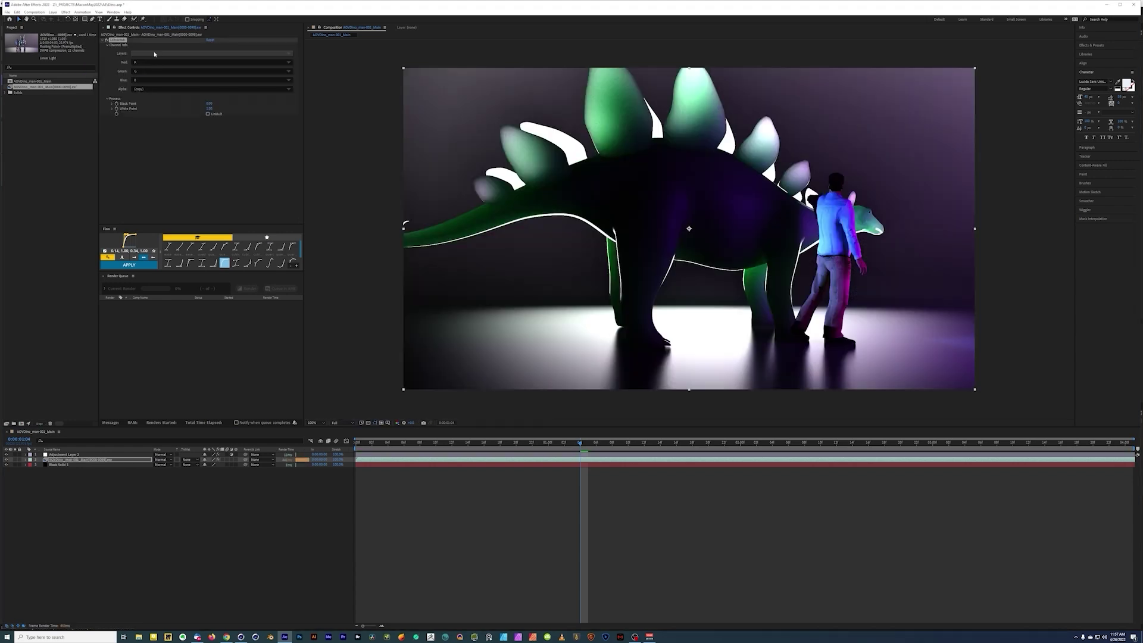
left_click(154, 54)
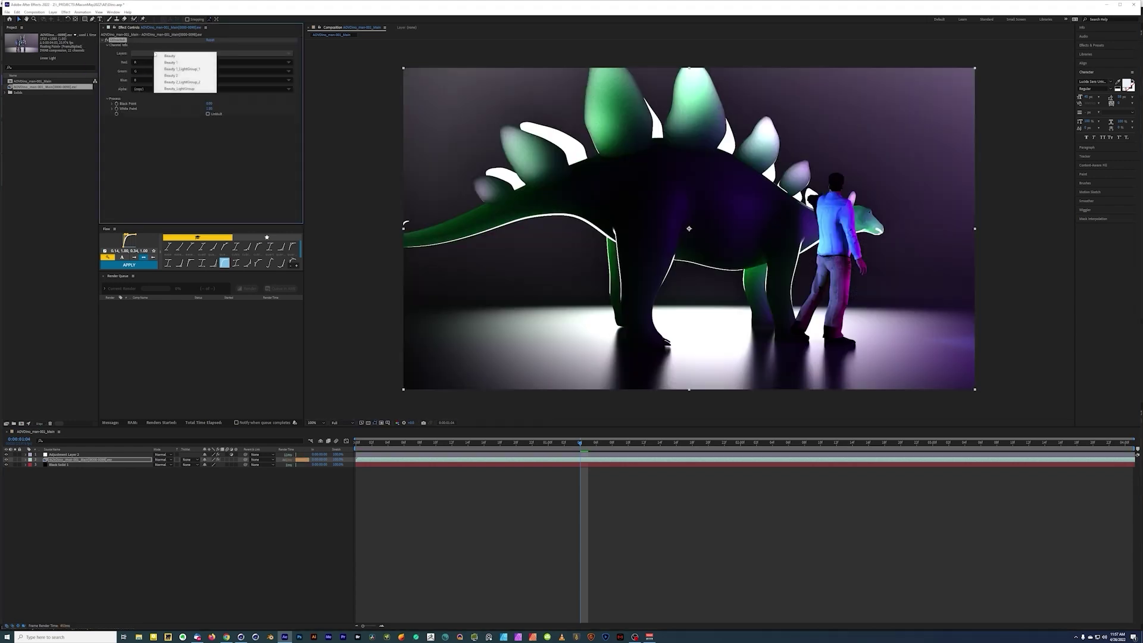
left_click(186, 88)
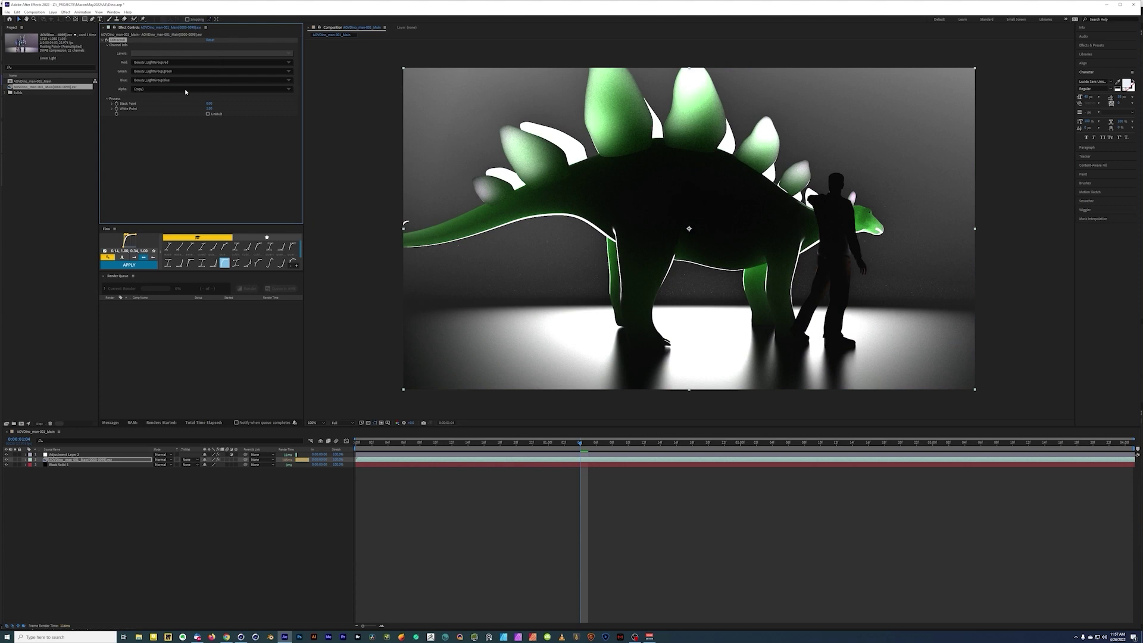
left_click(161, 459)
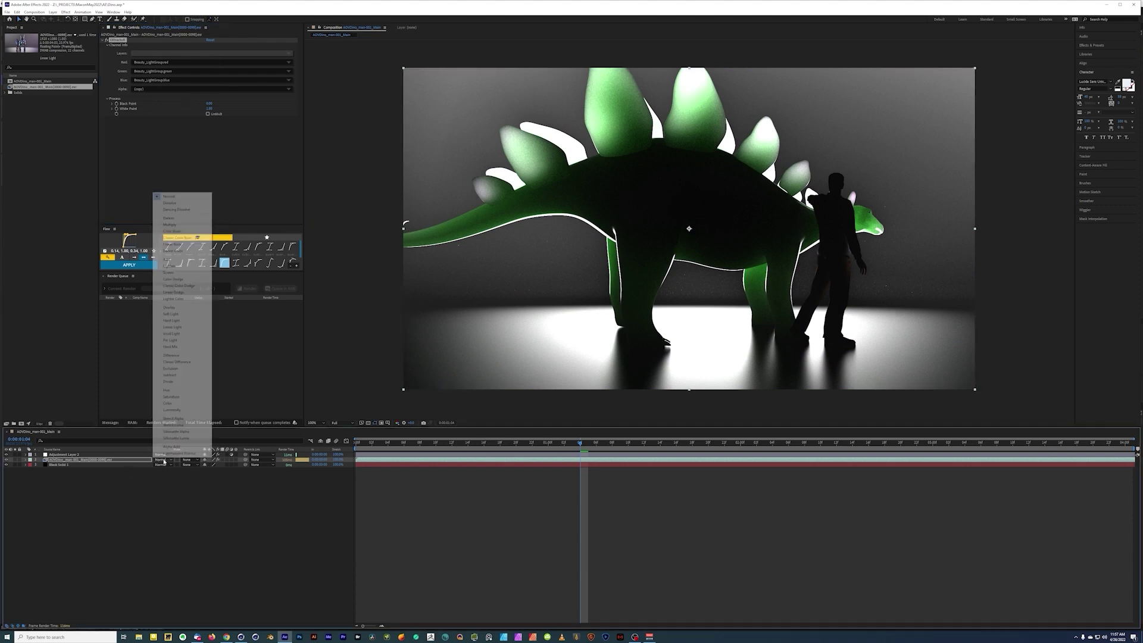
left_click(179, 260)
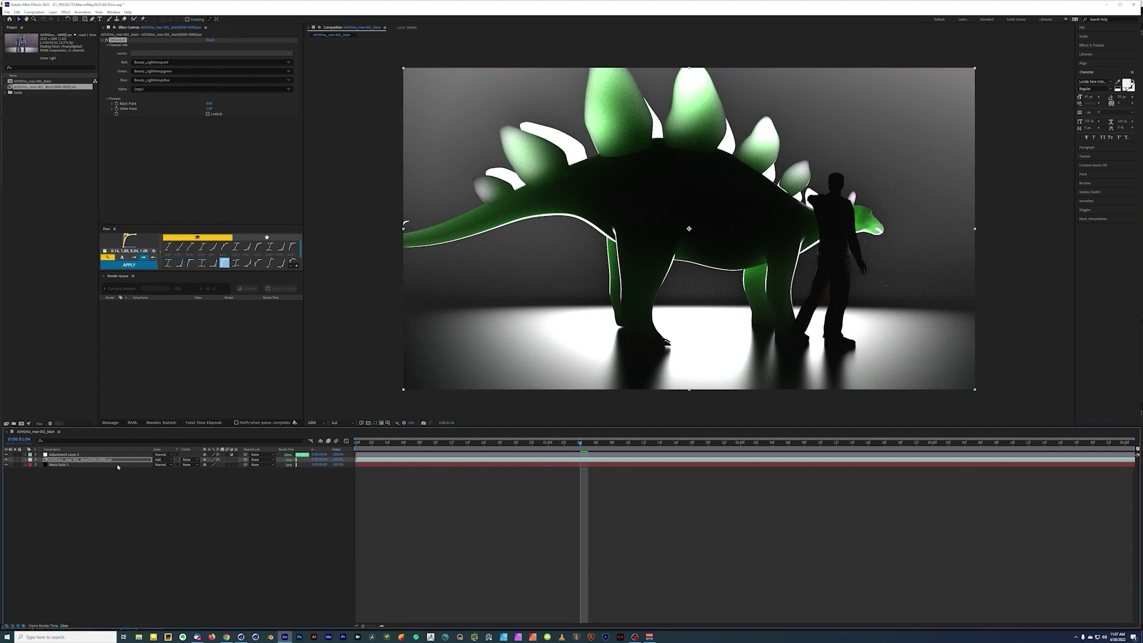
Step: Duplicate the EXR layer and set the copy's EXtractoR channels to Beauty 1_LightGroup_1
key("ctrl+d")
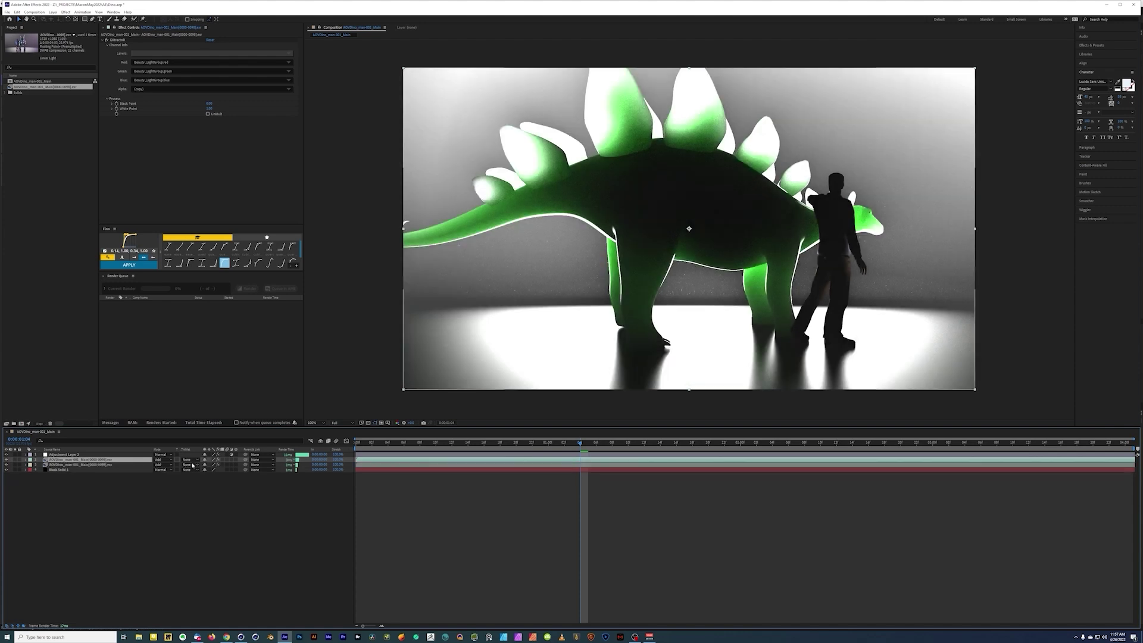
left_click(174, 55)
left_click(206, 71)
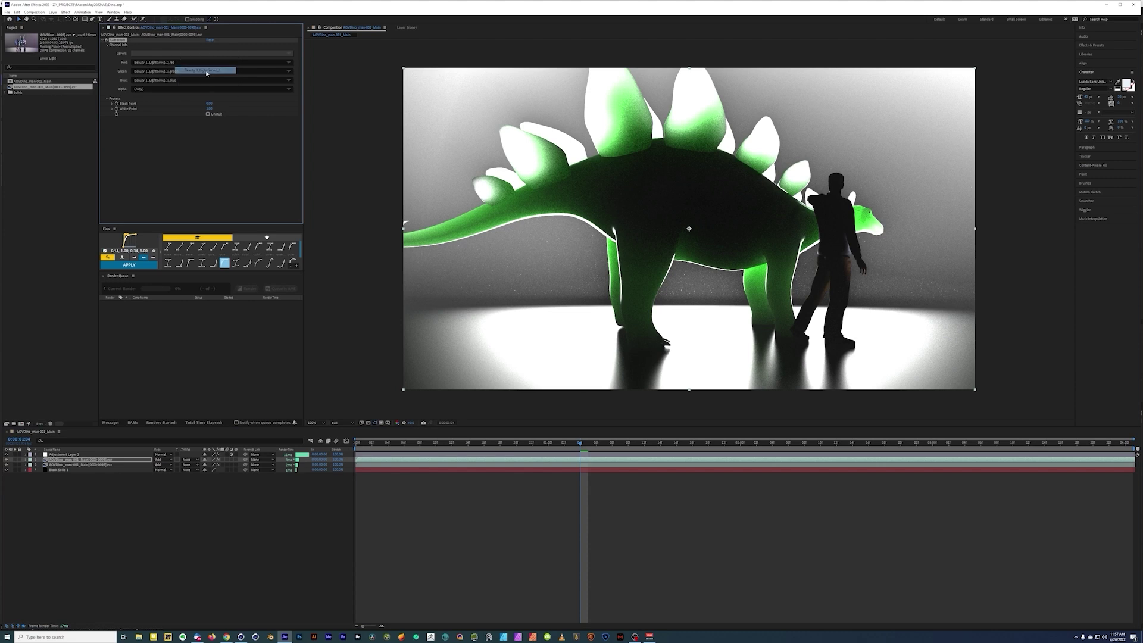
Step: Duplicate the LightGroup_1 layer and set the new copy's EXtractoR channels to Beauty 2_LightGroup_2
left_click(95, 459)
key("ctrl+d")
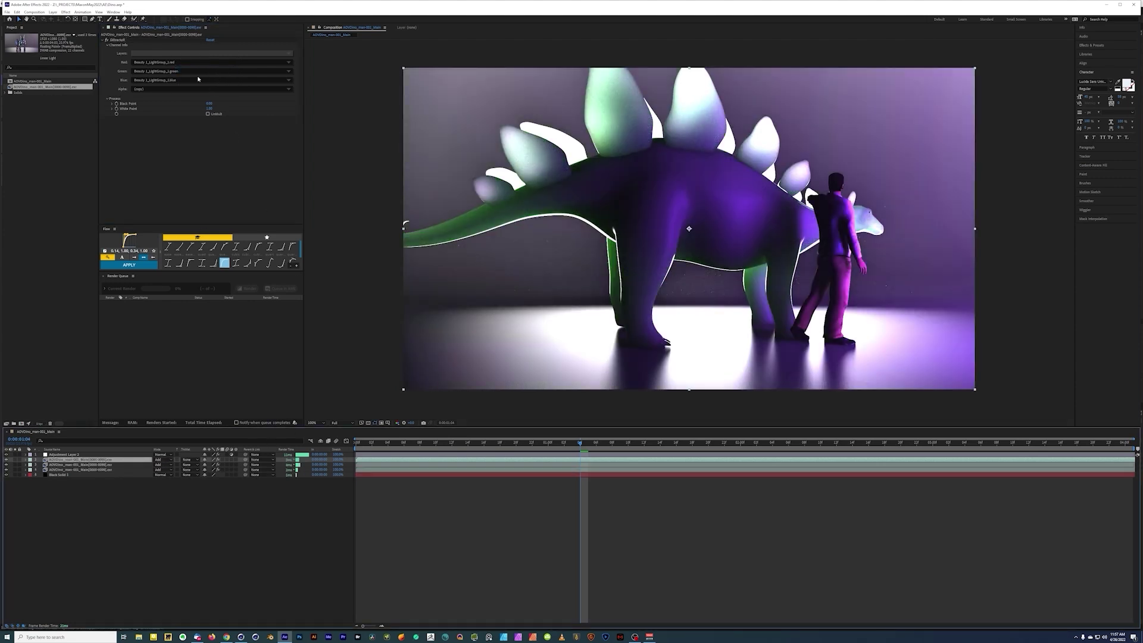
left_click(197, 54)
left_click(232, 78)
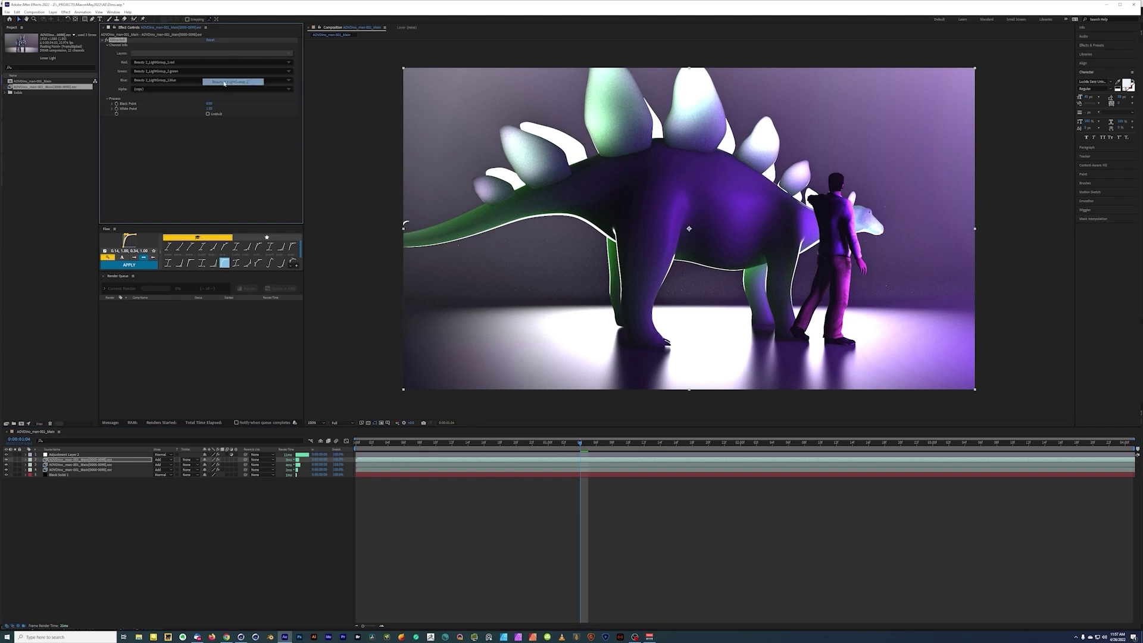
Step: Reveal the Opacity property of the three EXR layers and lower the opacity of the lowest one to dim its light
left_click(89, 466, "ctrl")
key("t")
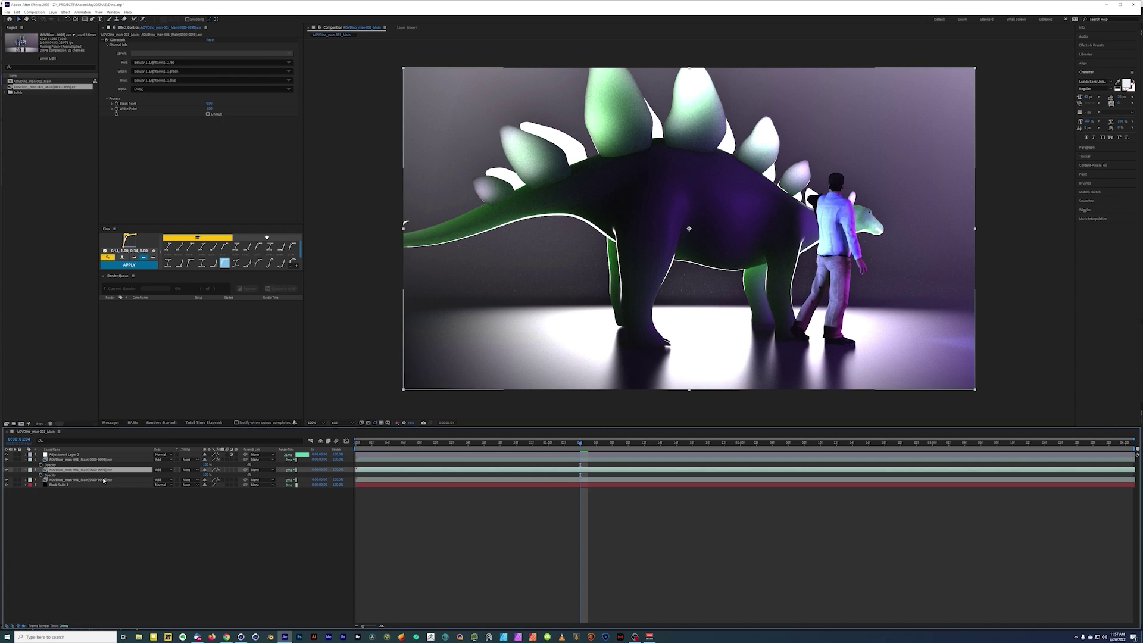
left_click(104, 479)
key("t")
left_click_drag(205, 485, 451, 441)
left_click_drag(205, 484, 180, 486)
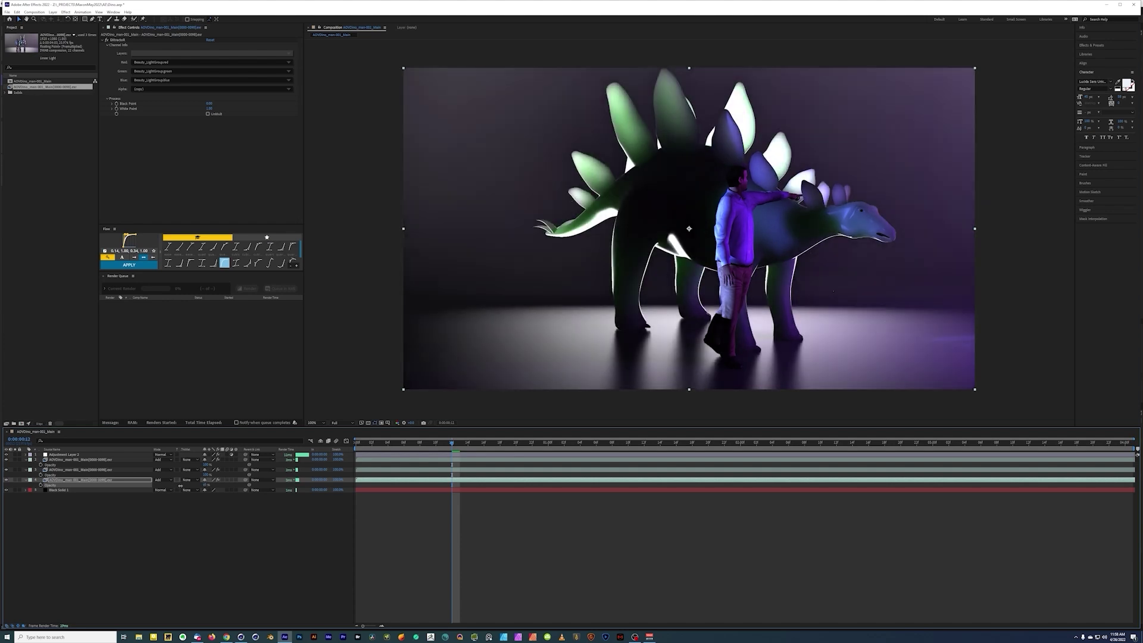
Step: Try fading out the light of the uppermost EXR layer through its opacity at two different frames
left_click(174, 465)
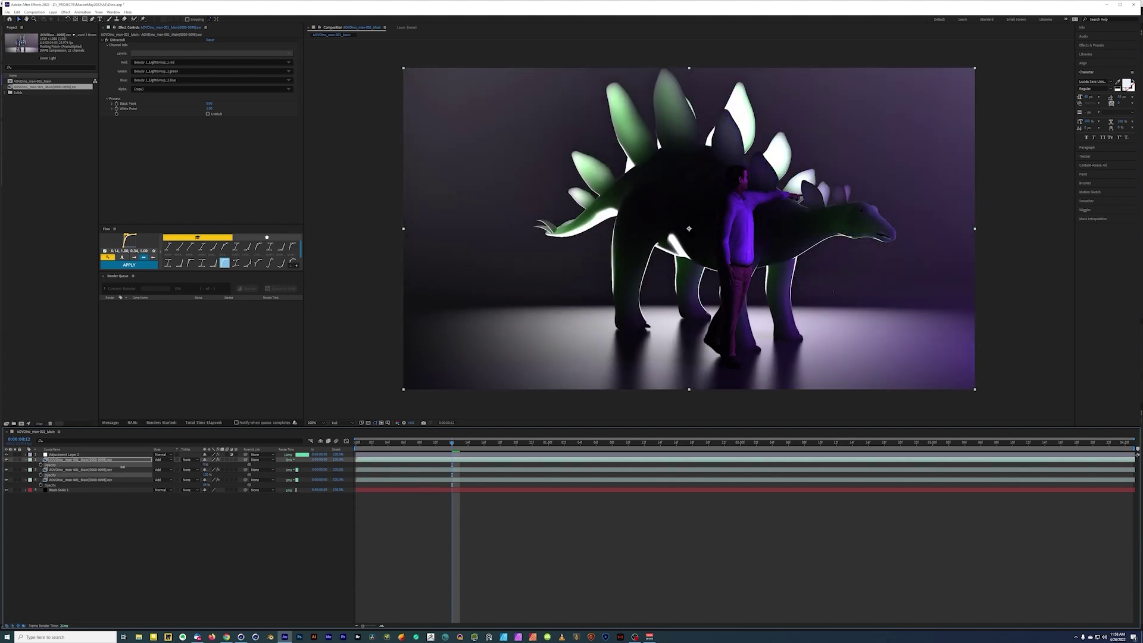
left_click(83, 470)
left_click_drag(486, 442, 523, 442)
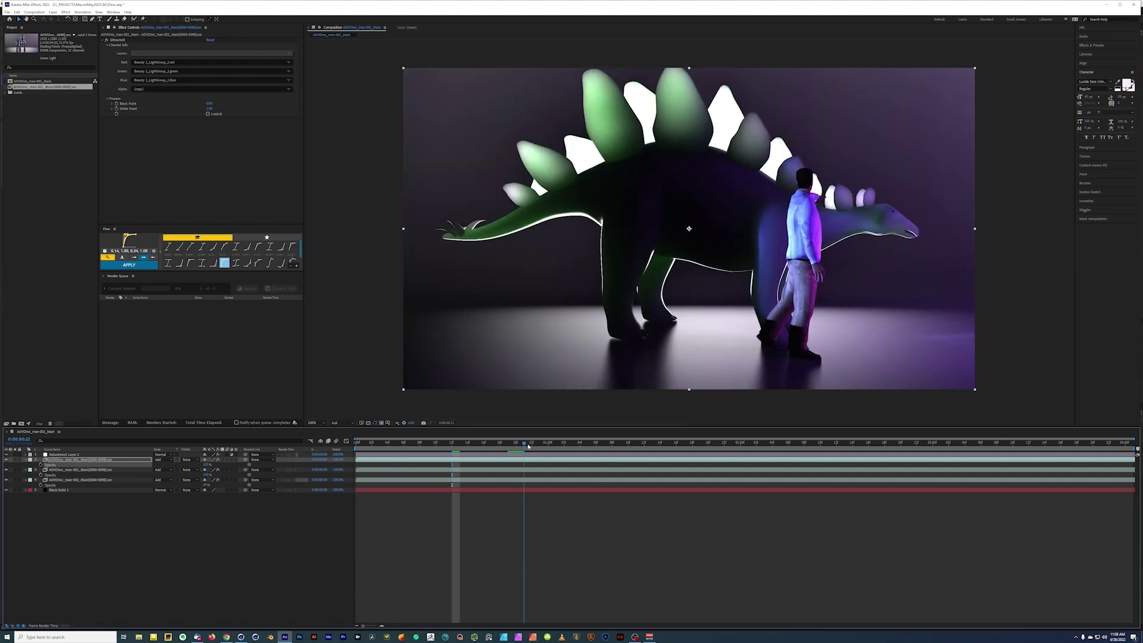
left_click(206, 470)
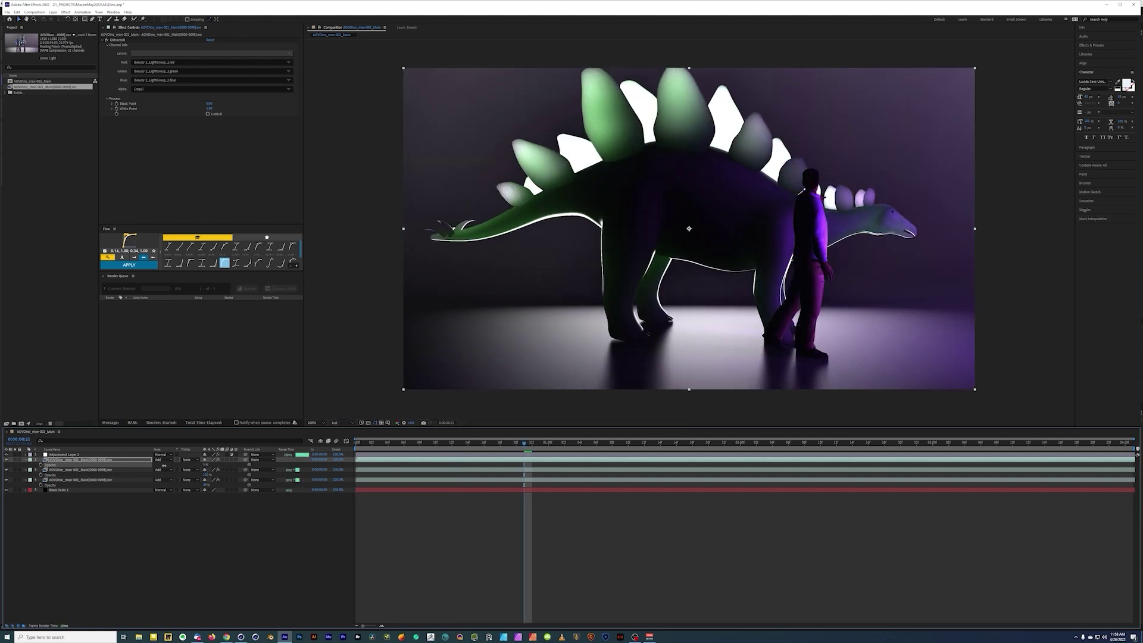
left_click_drag(162, 466, 210, 465)
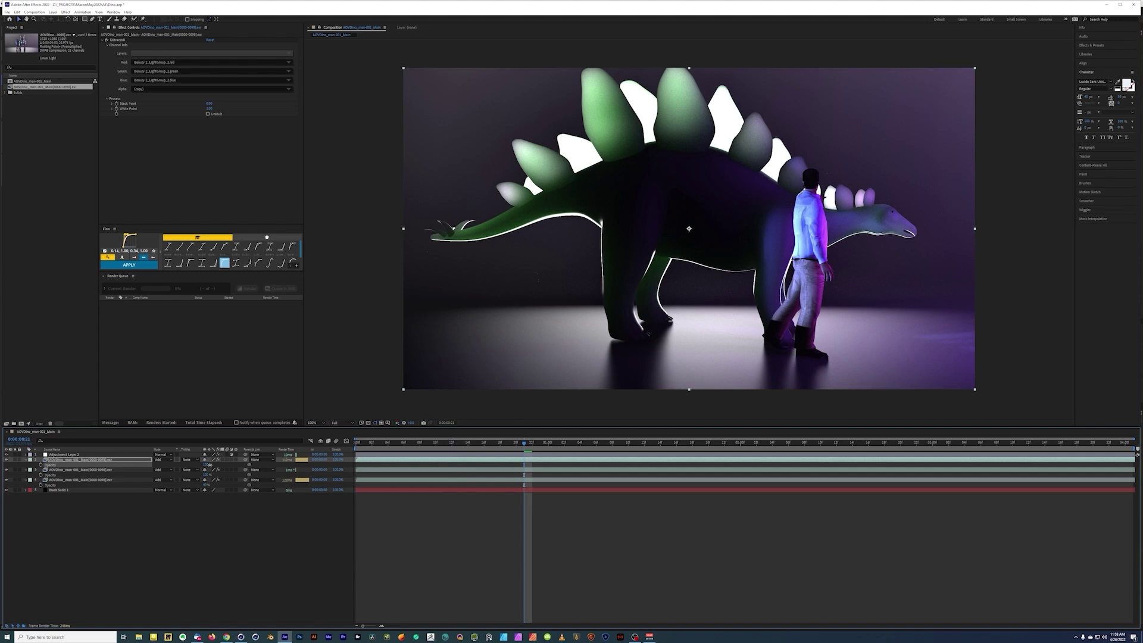
Step: Preview the relit animation at several points in time and adjust the opacity of the lowest EXR layer
left_click_drag(619, 445, 717, 447)
key("space")
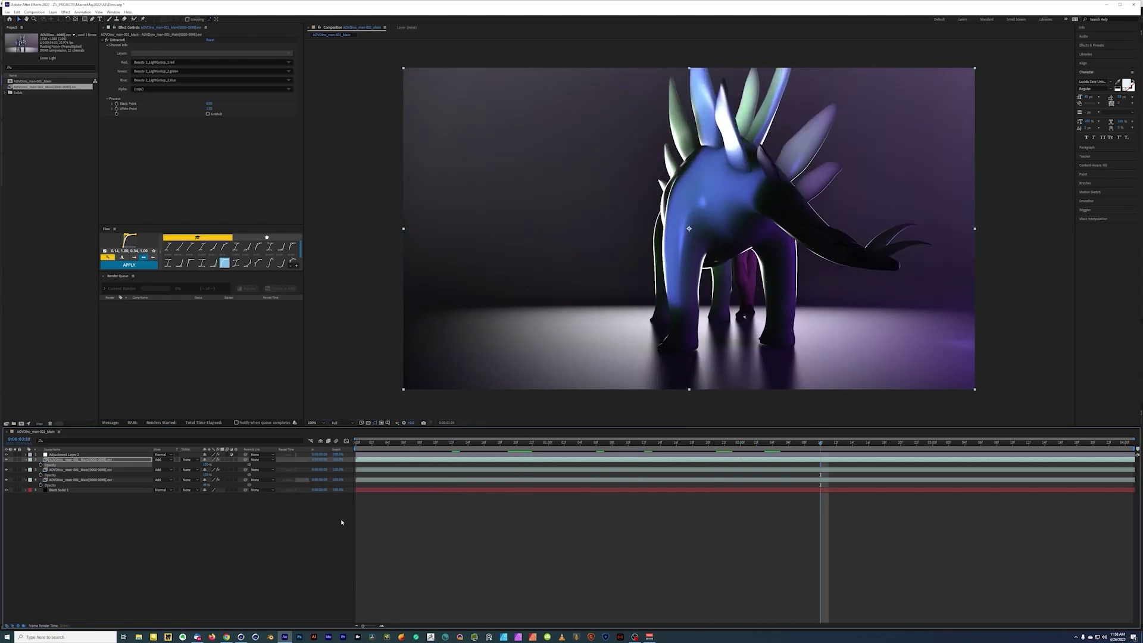
left_click(203, 481)
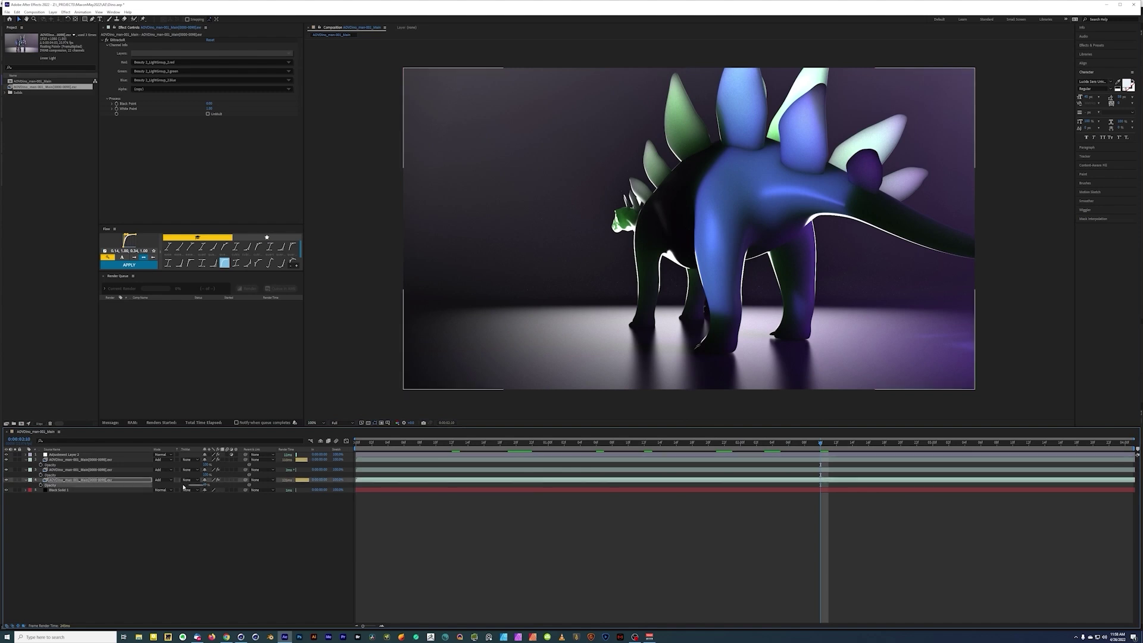
left_click(140, 490, "shift")
left_click_drag(381, 444, 427, 449)
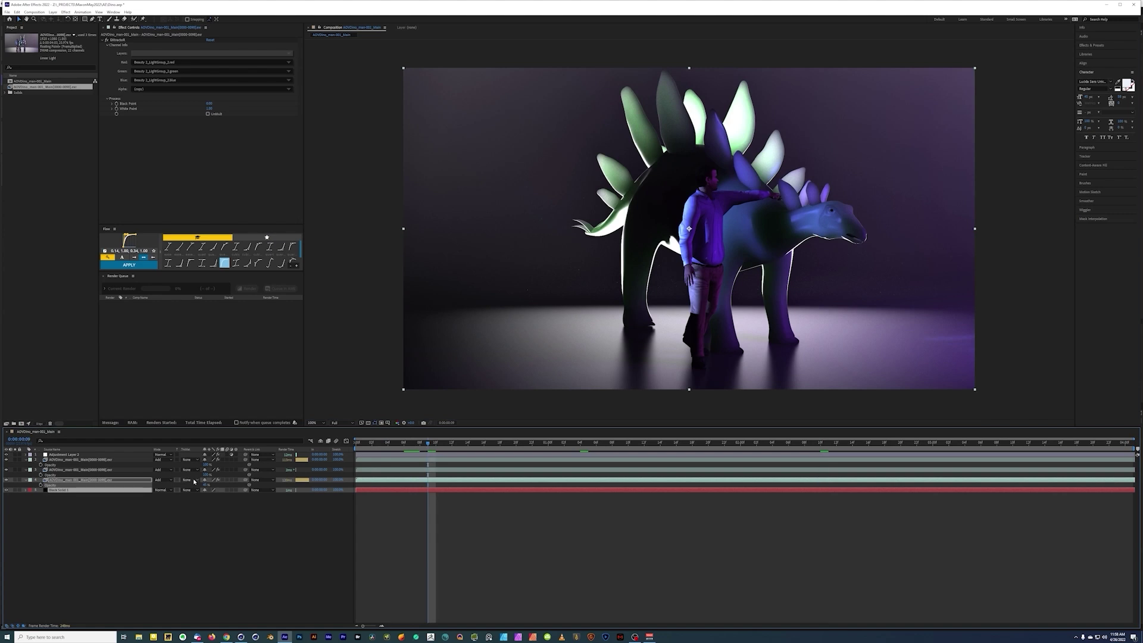
Step: Apply Hue/Saturation to the middle EXR layer and shift its Master Hue to turn the purple light green
left_click(118, 471)
key("ctrl+space")
left_click(104, 142)
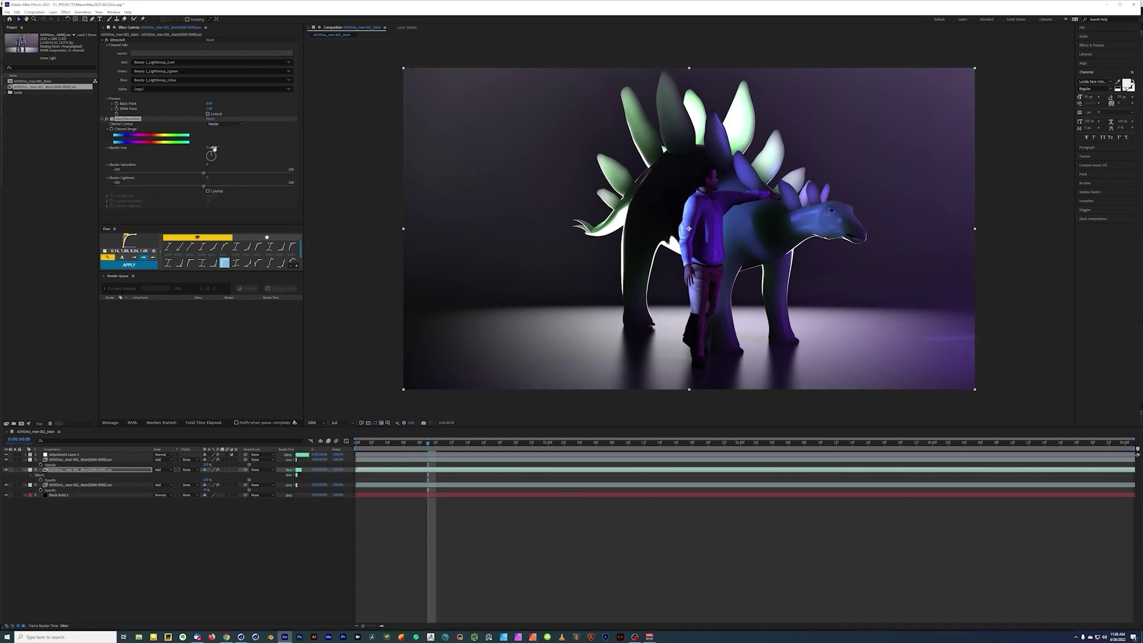
left_click_drag(223, 148, 285, 158)
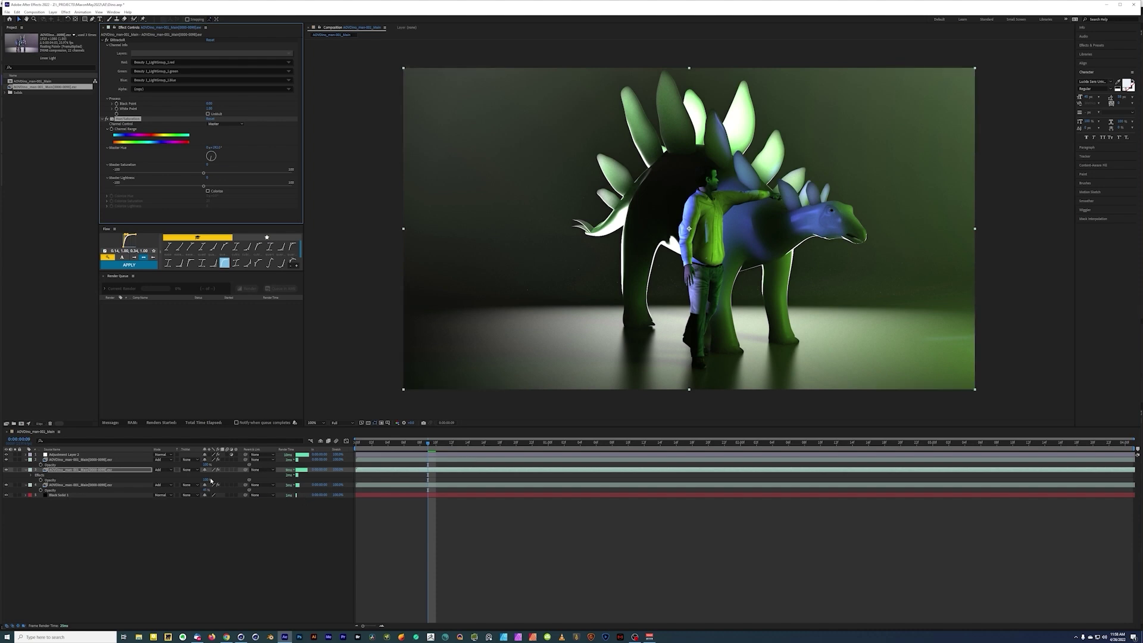
left_click(162, 215)
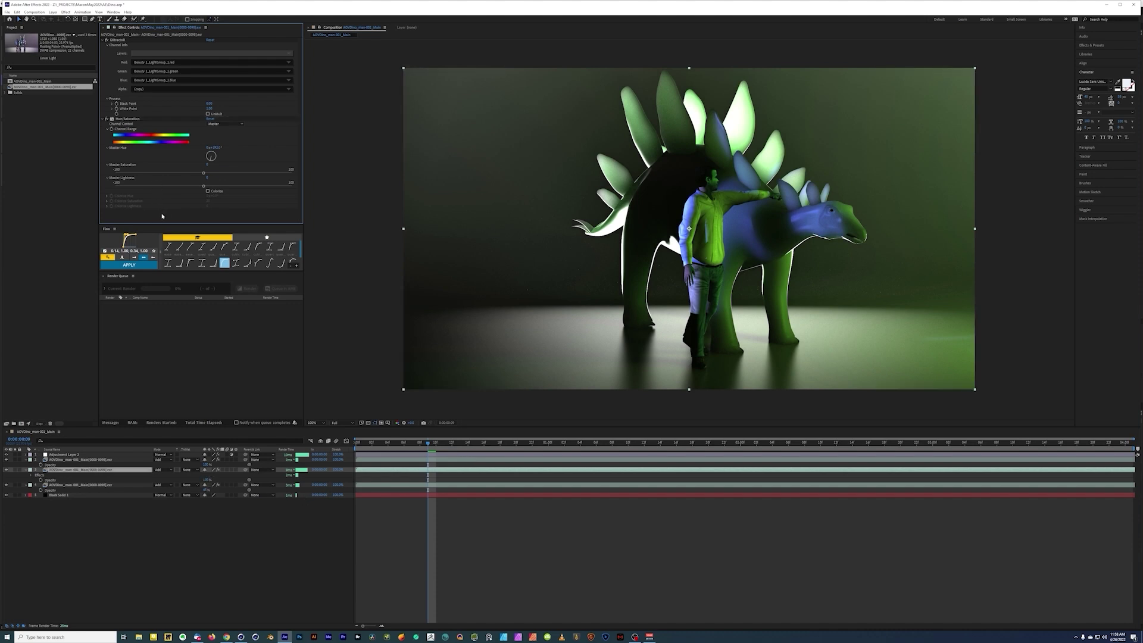
Step: Apply Levels to the middle EXR layer and adjust its histogram levels to brighten the green light
key("ctrl+space")
left_click(111, 210)
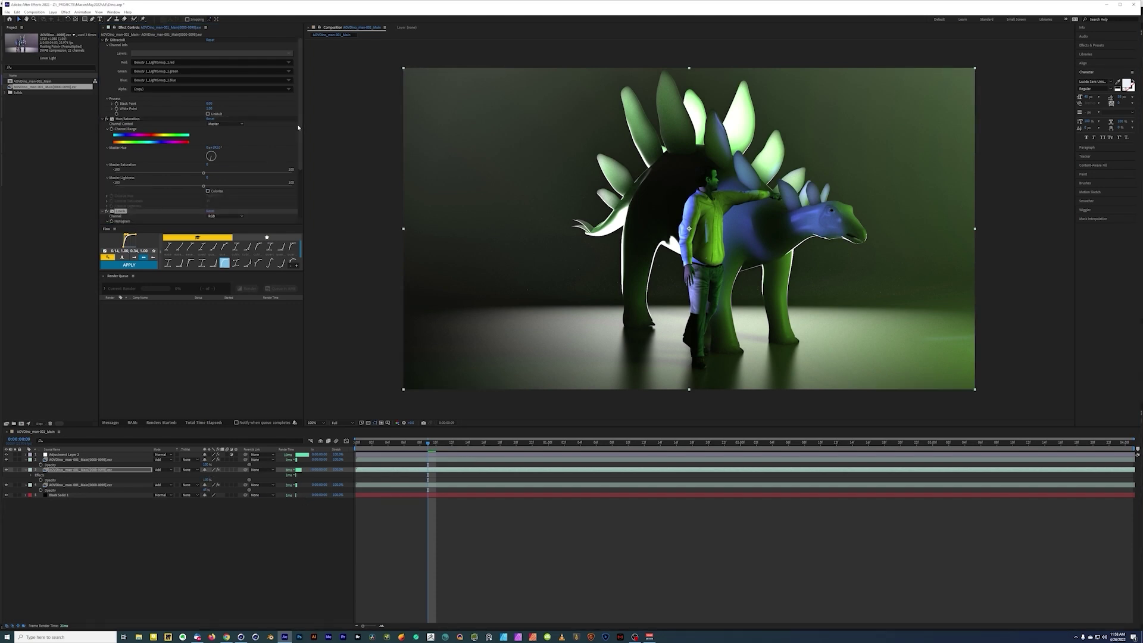
scroll(284, 213, "down", 2)
left_click_drag(154, 179, 118, 179)
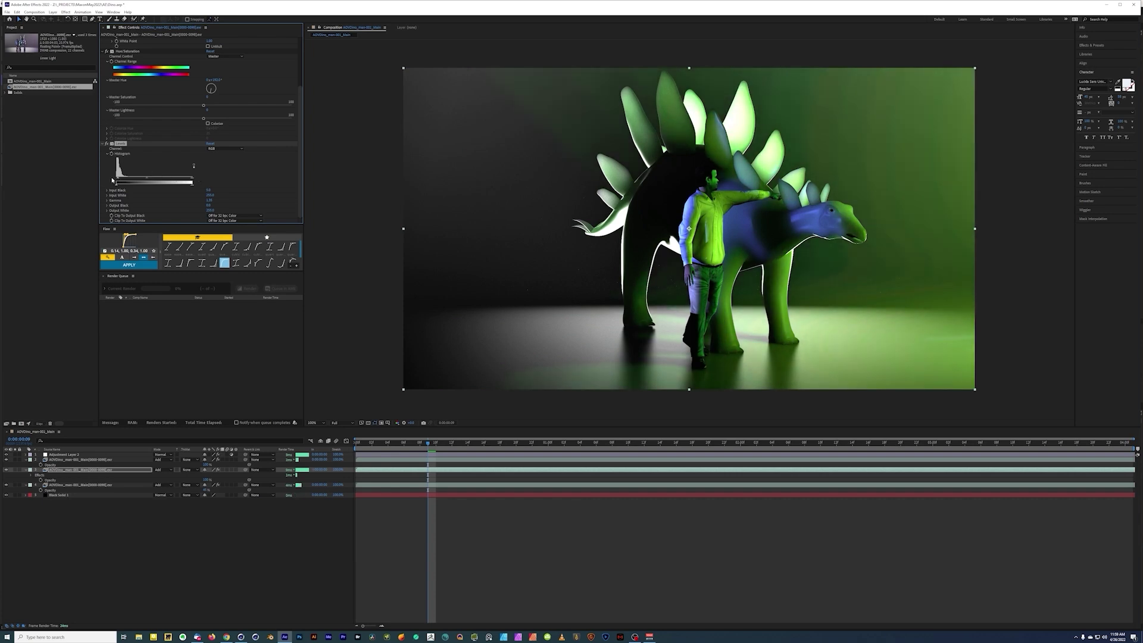
left_click_drag(118, 181, 113, 181)
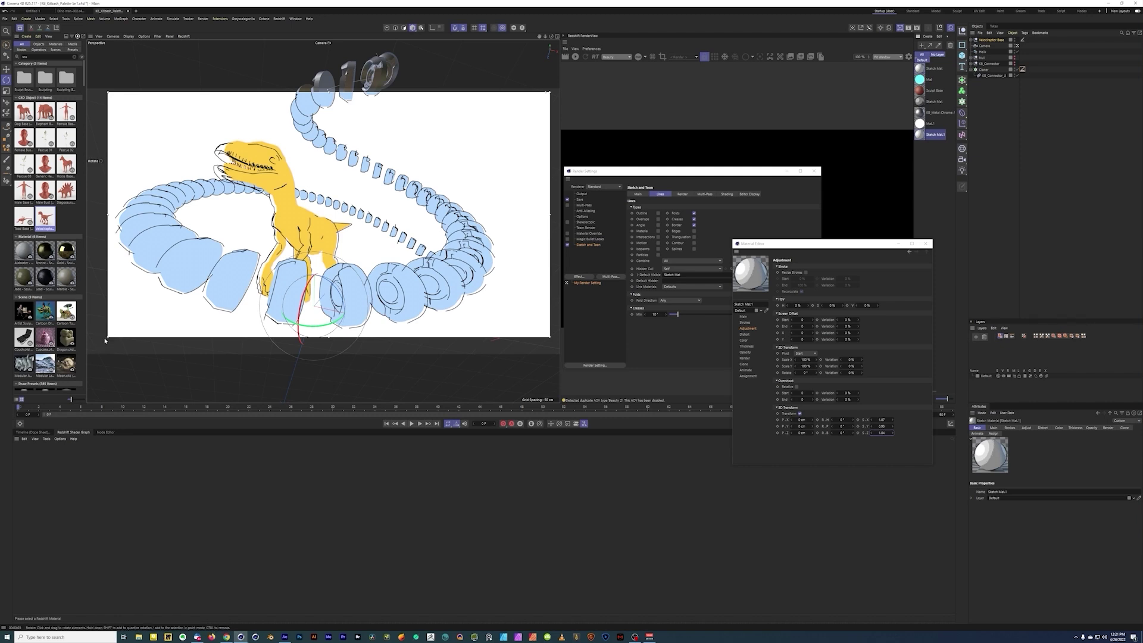
Step: Switch to Cinema 4D, enlarge the interactive render region, and export the sketch scene as an Illustrator file with Z Order set to Center
left_click_drag(106, 336, 97, 347)
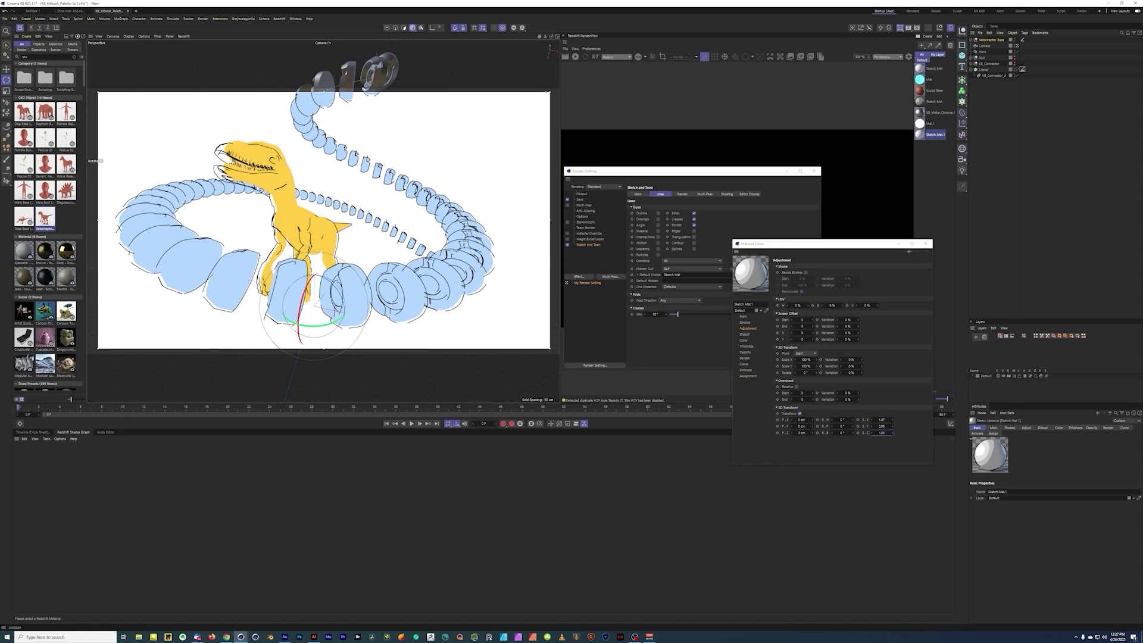
left_click(5, 18)
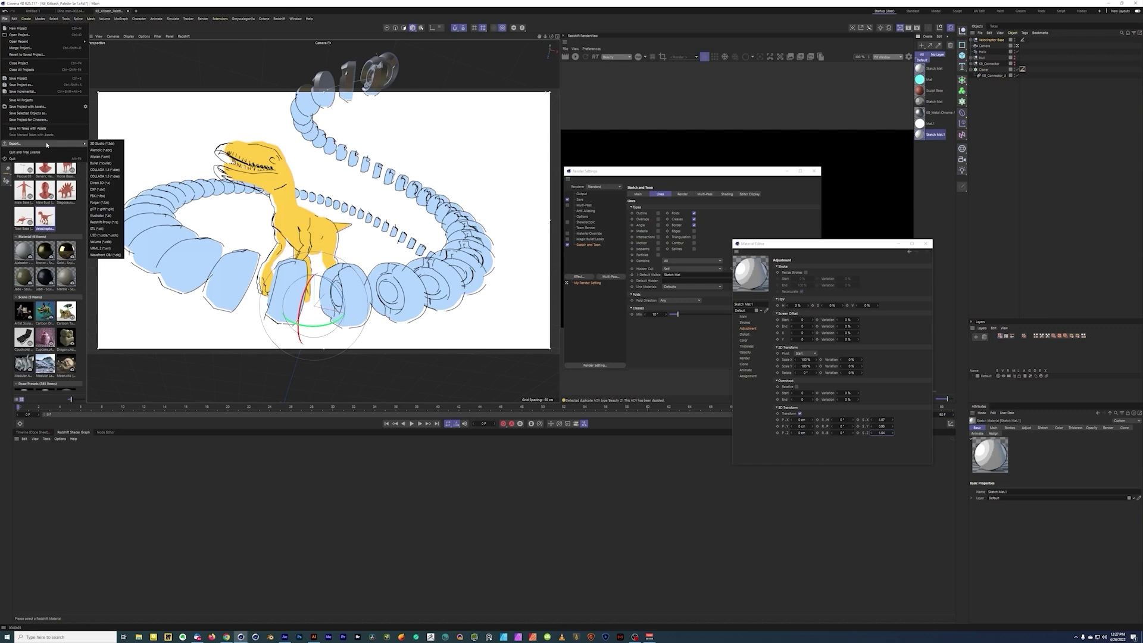
mouse_move(33, 147)
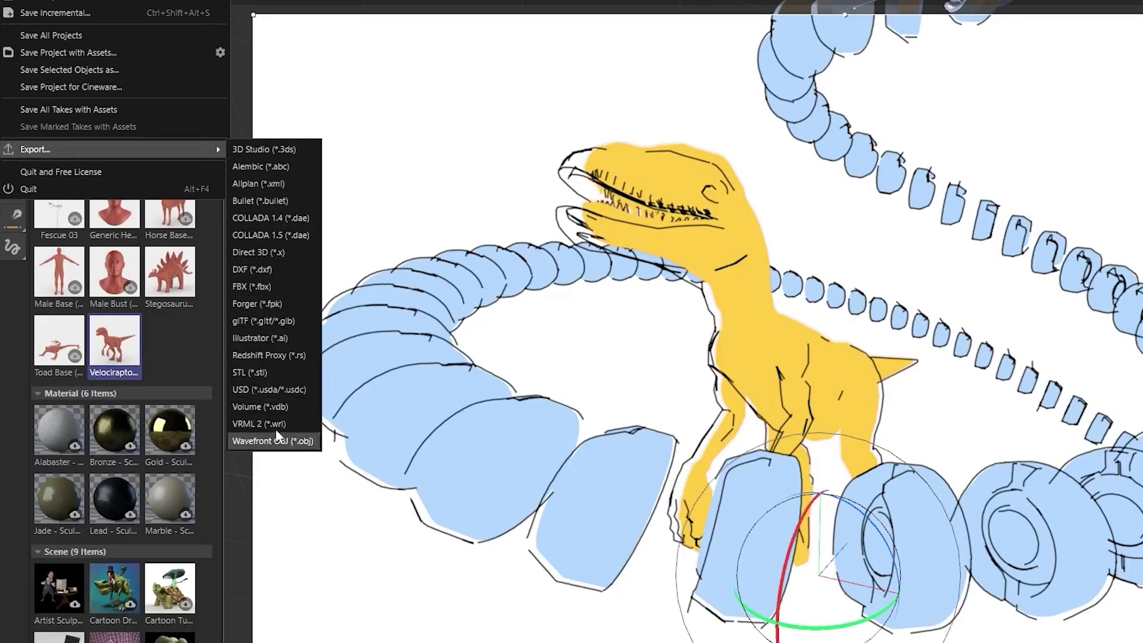
left_click(273, 339)
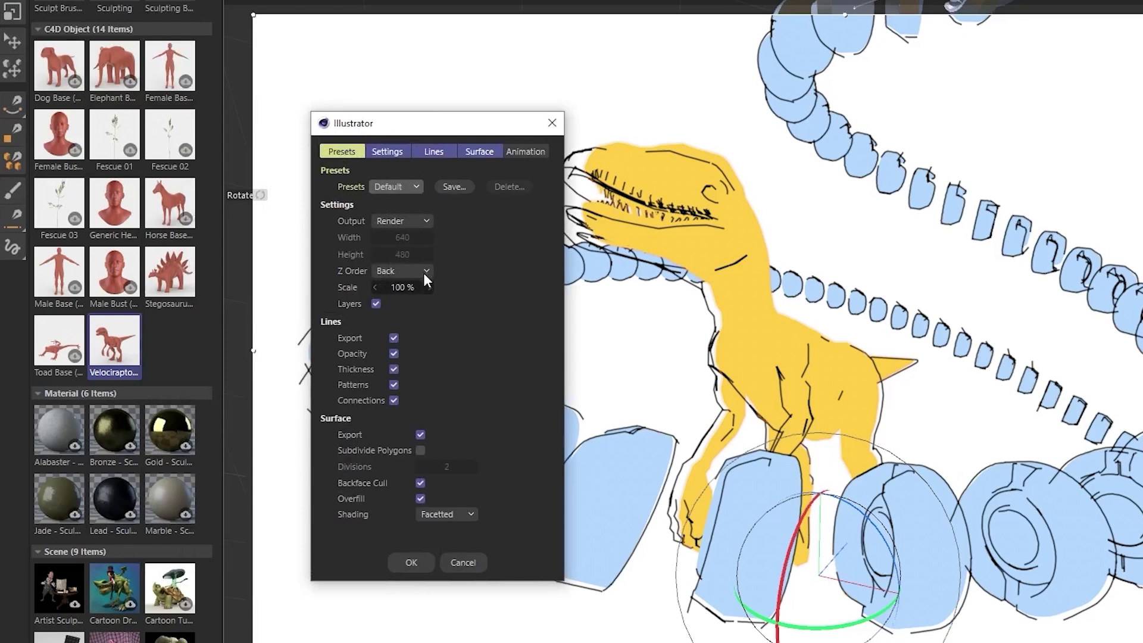
left_click_drag(442, 122, 223, 185)
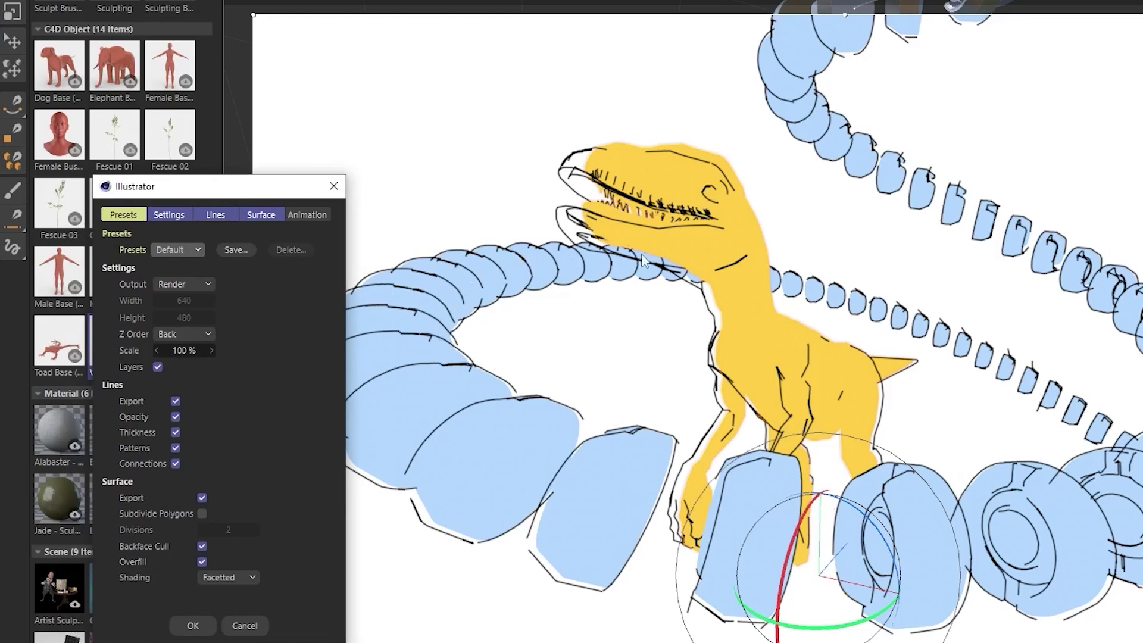
left_click(203, 336)
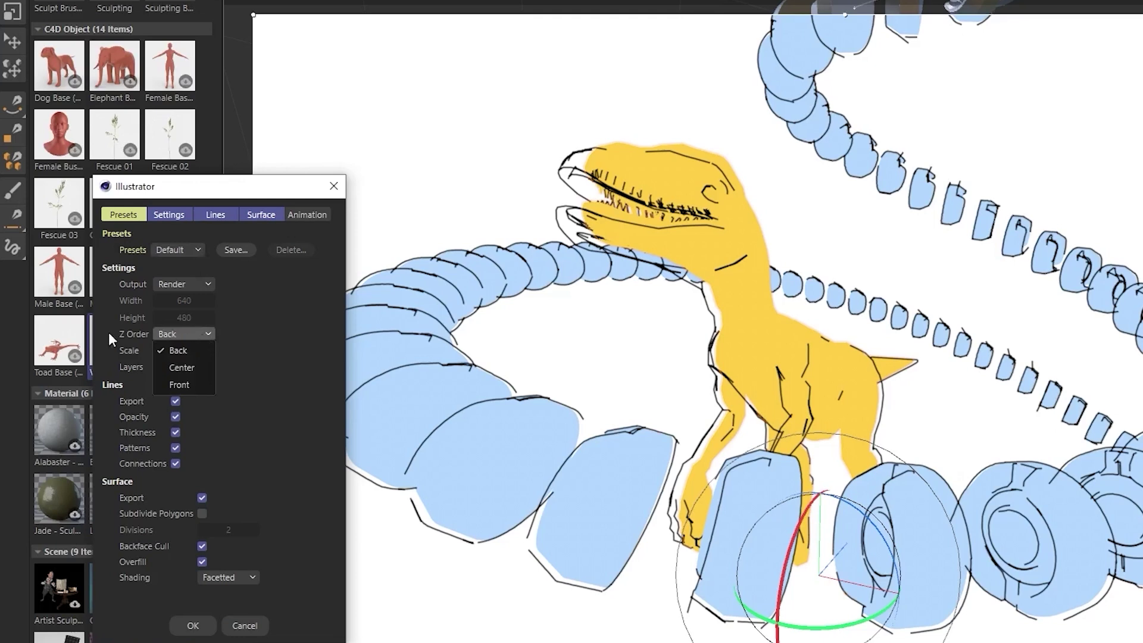
left_click(181, 368)
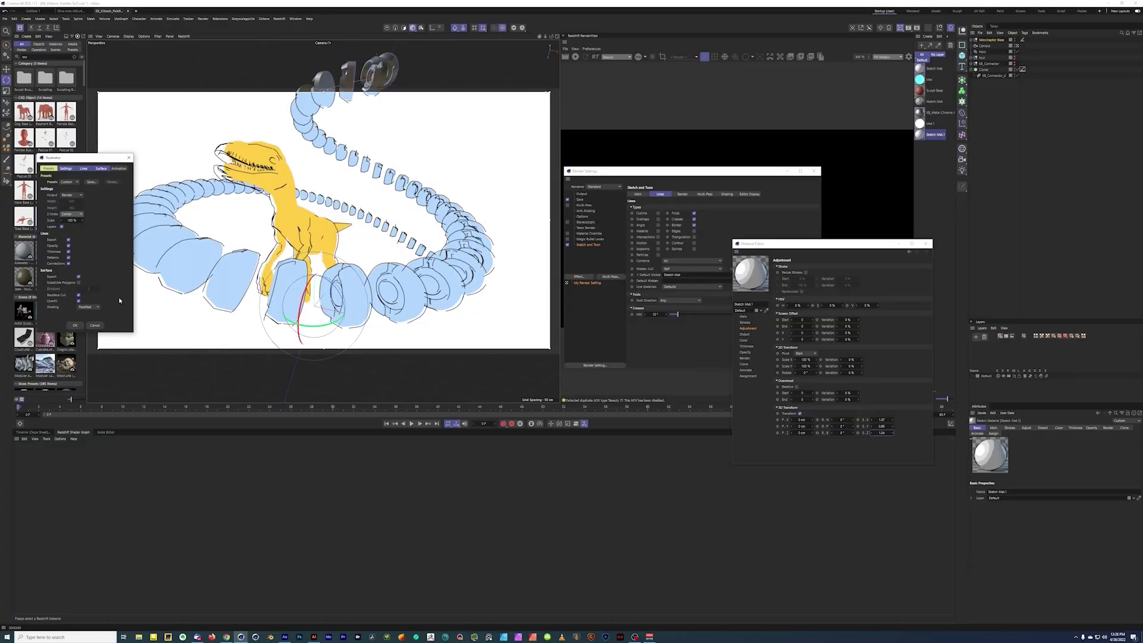
left_click(75, 325)
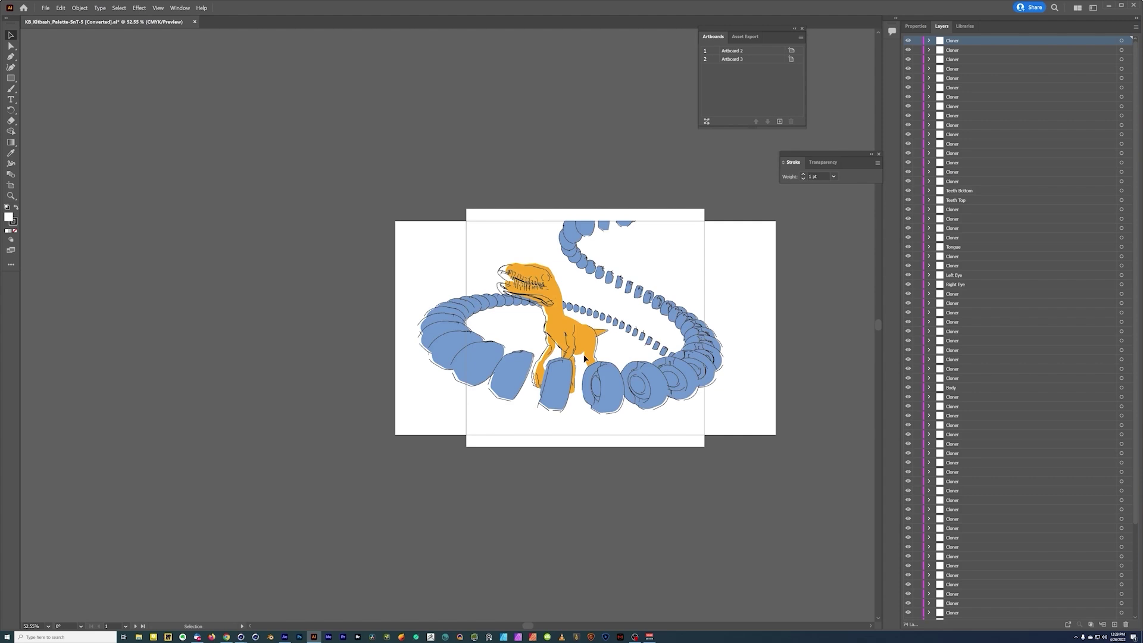
Step: Switch to Illustrator and examine the exported vector artwork up close around the dinosaur and the tires
key("z")
left_click(597, 356)
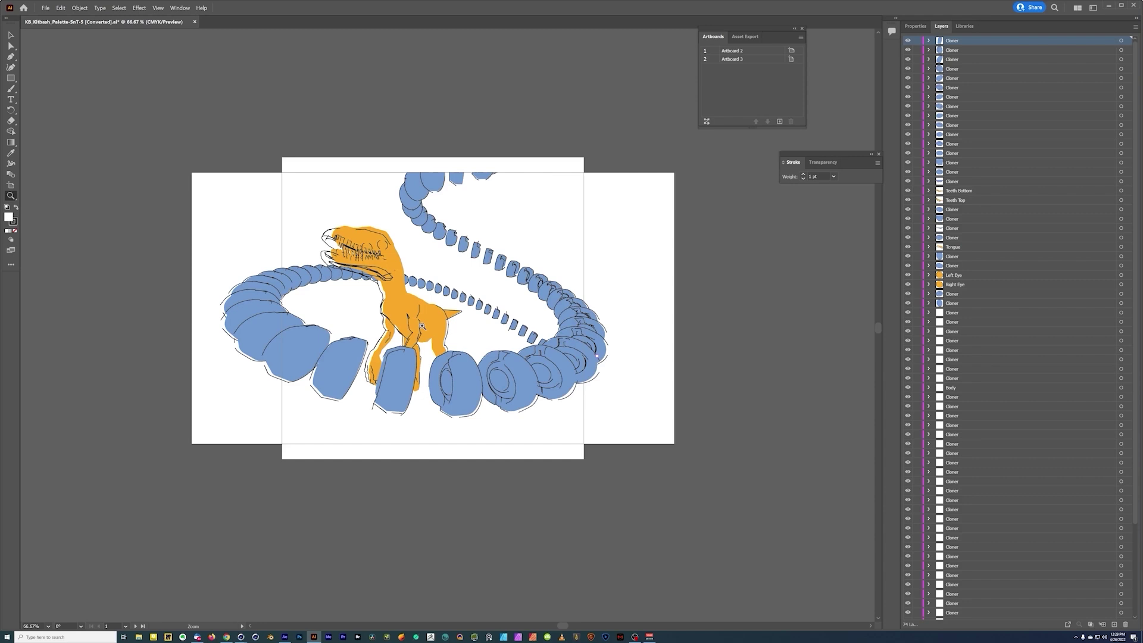
left_click(422, 326)
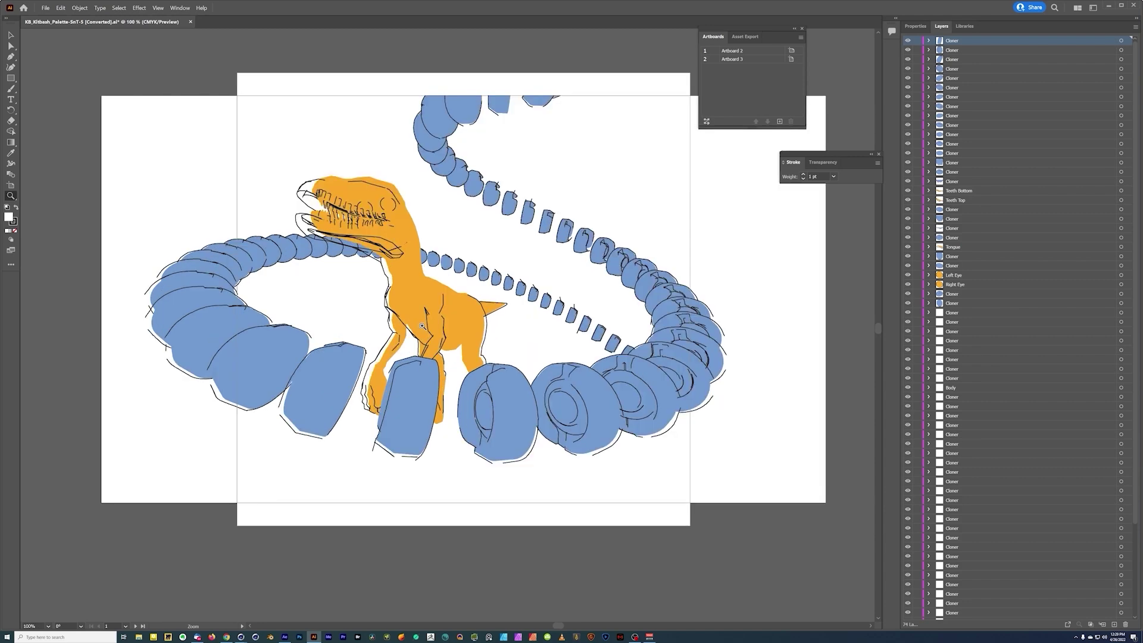
left_click(422, 326)
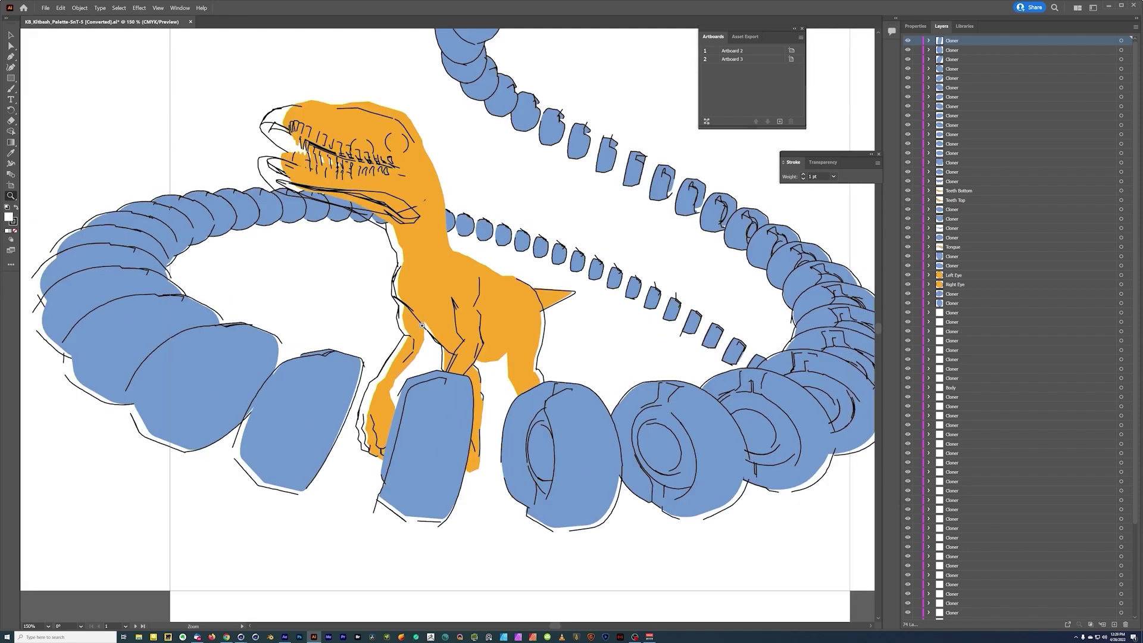
key("v")
left_click(361, 147)
left_click(339, 275)
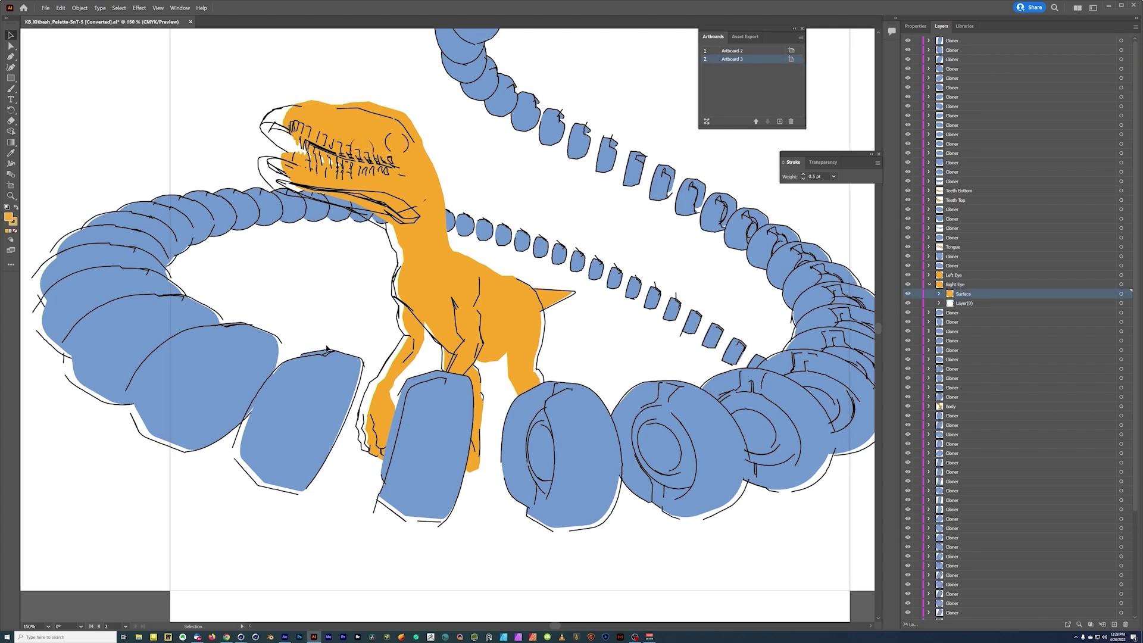
scroll(506, 335, "down", 1)
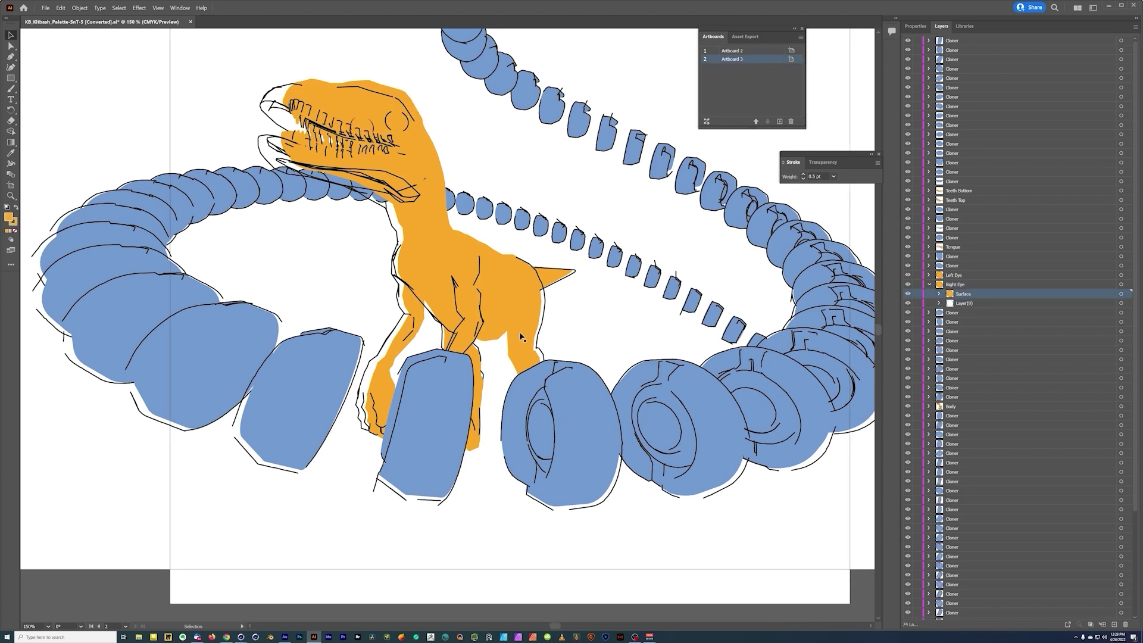
Step: Hide the outline sublayer of the tire beside the dinosaur's rear leg and try moving its fill surface downward
left_click(538, 368)
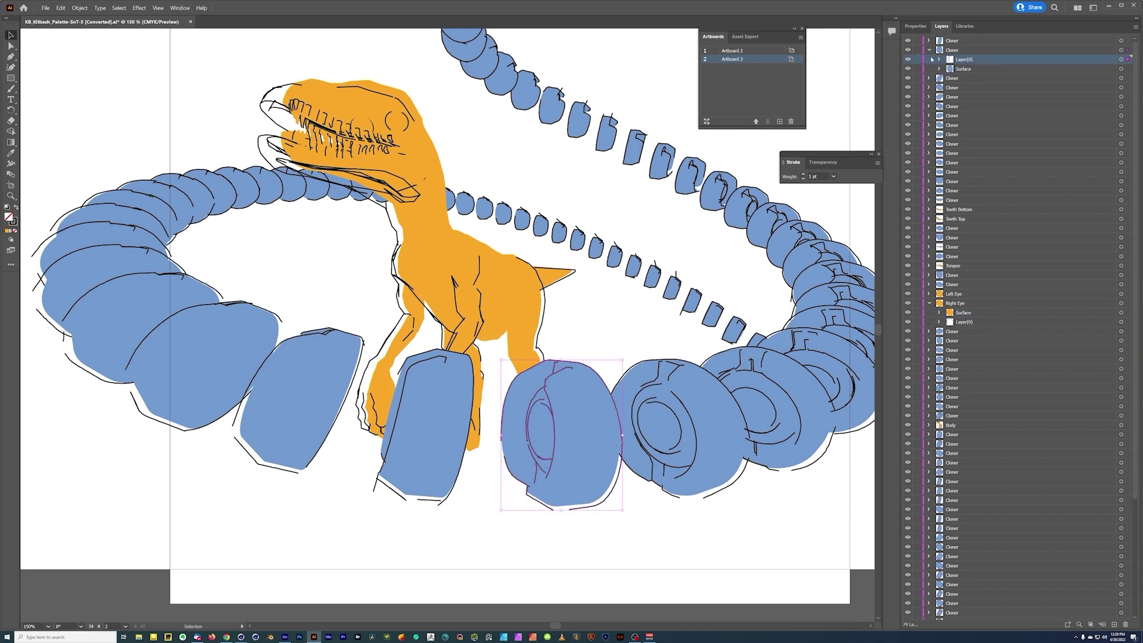
left_click(908, 59)
left_click_drag(581, 390, 584, 475)
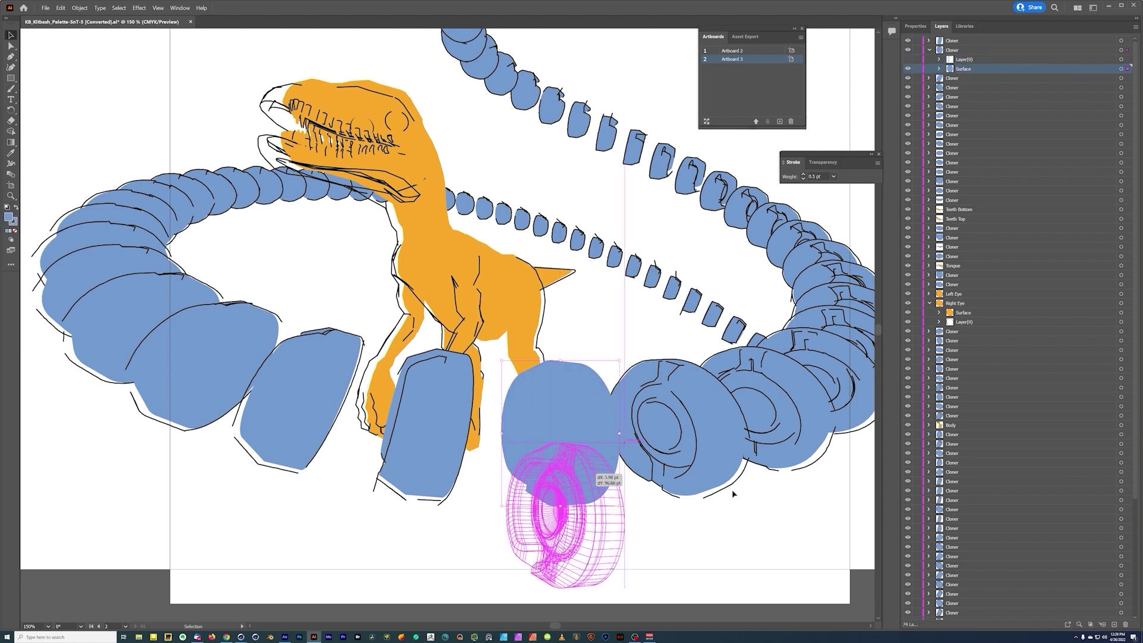
key("a")
key("ctrl+z")
key("v")
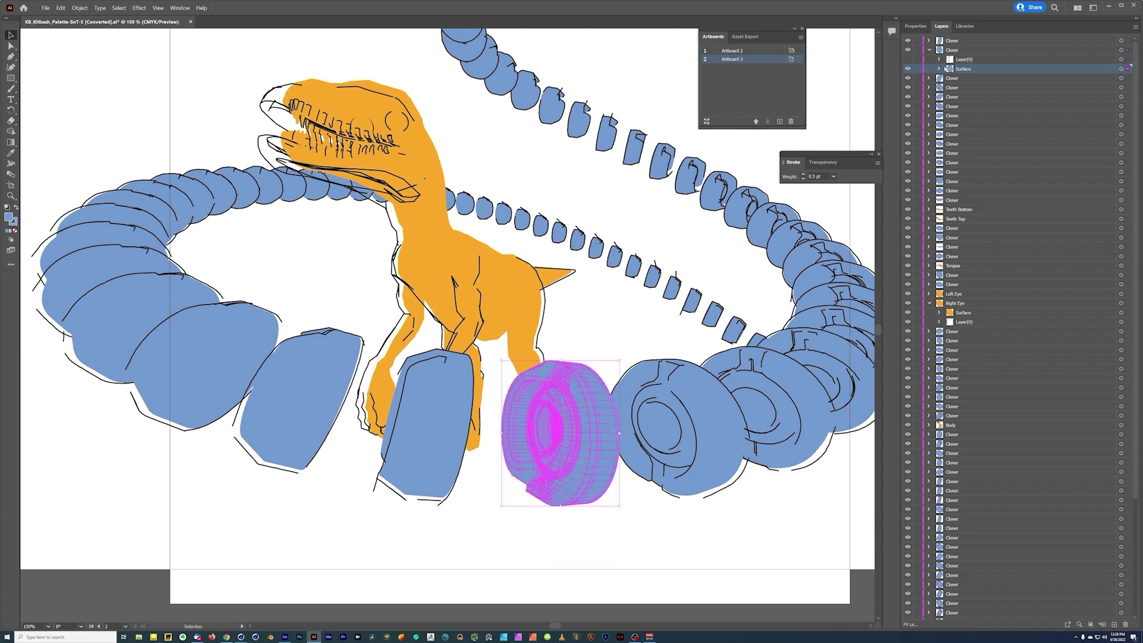
Step: Examine the paths grouped inside the tire's Surface sublayer and make its outline sublayer visible again
left_click(940, 69)
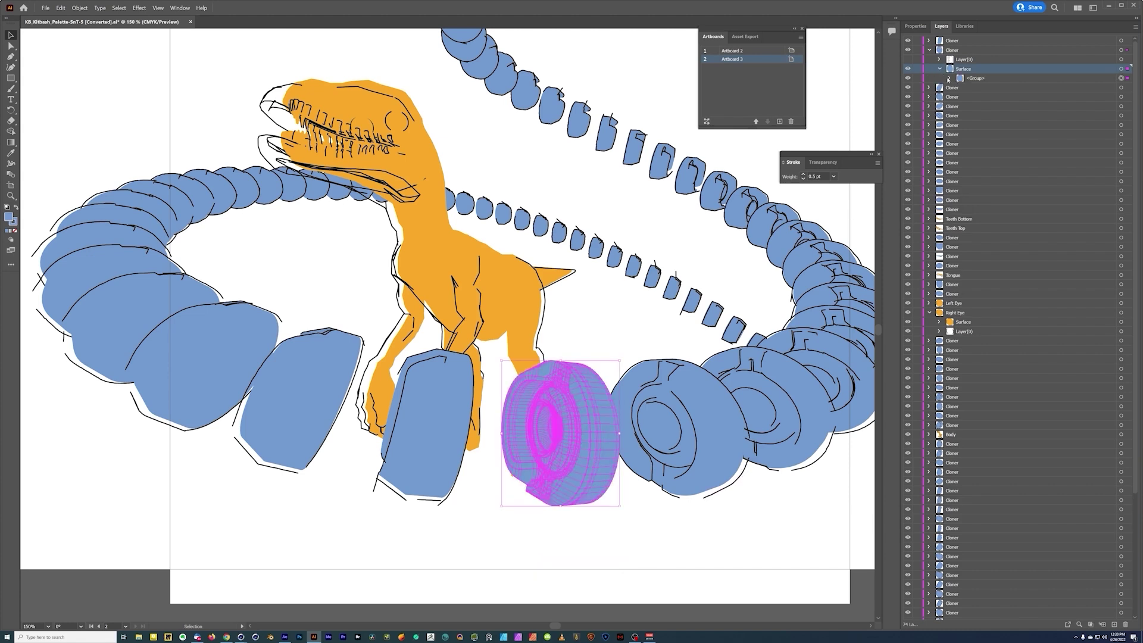
left_click(950, 78)
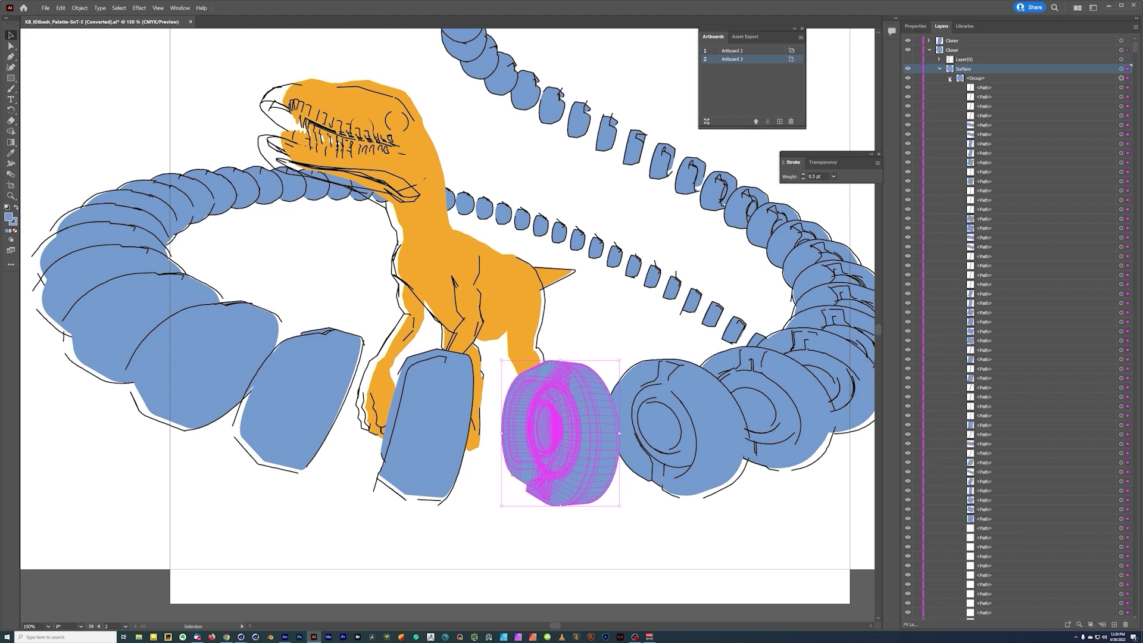
left_click(950, 79)
left_click(939, 69)
left_click(907, 59)
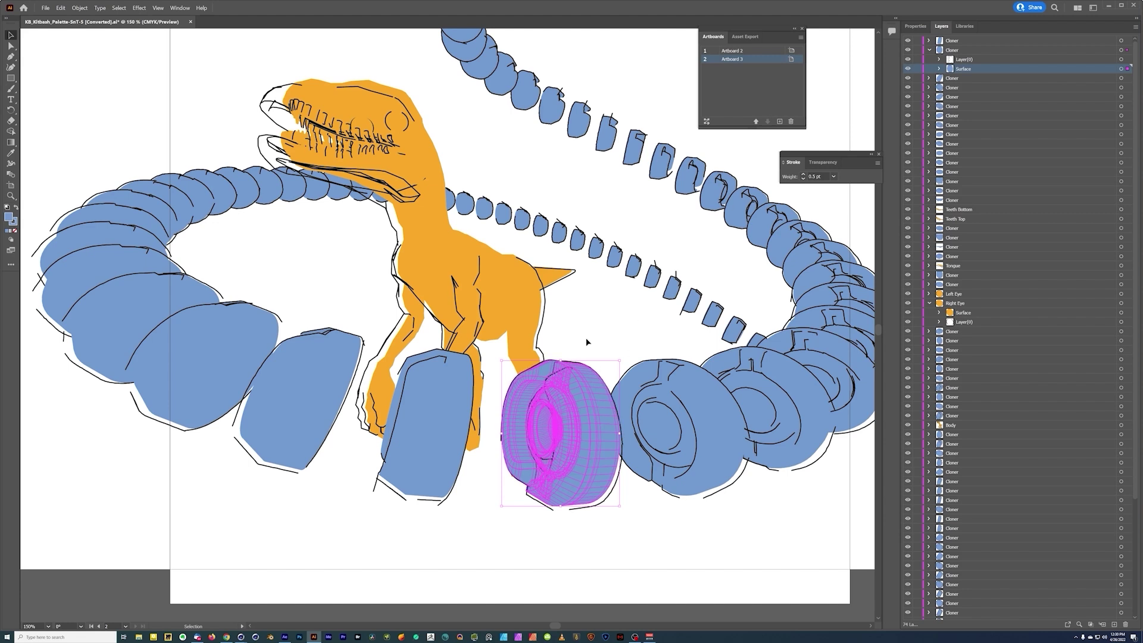
Step: Select the tire's outline strokes and apply a rough brush from the Artistic_Paintbrush library to them
left_click(604, 384)
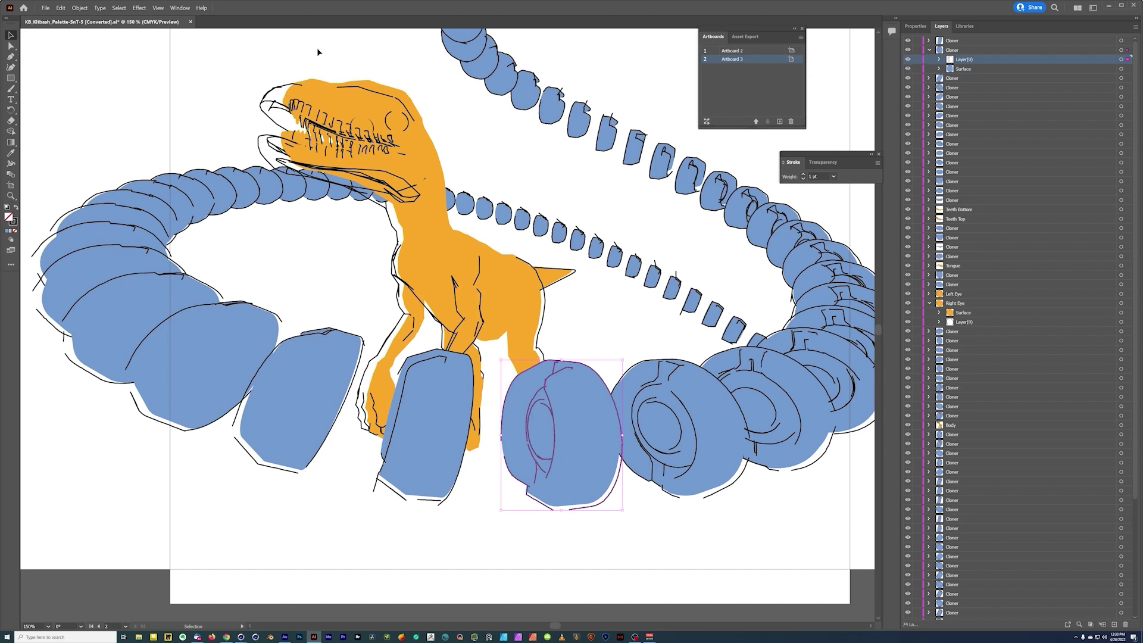
left_click(180, 7)
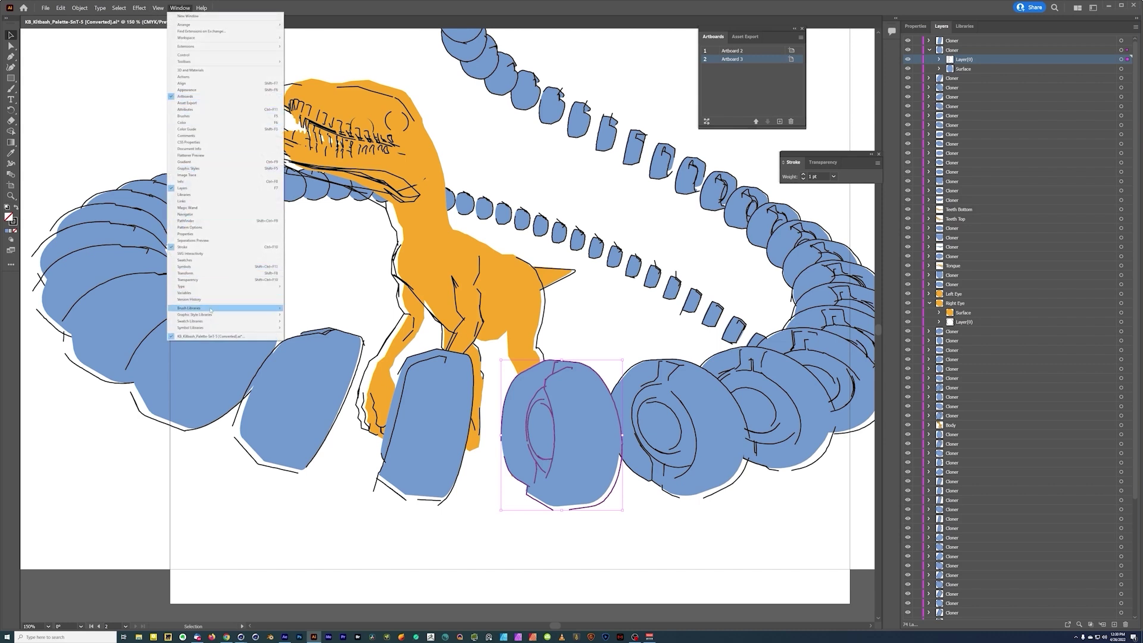
mouse_move(238, 308)
mouse_move(312, 310)
left_click(384, 334)
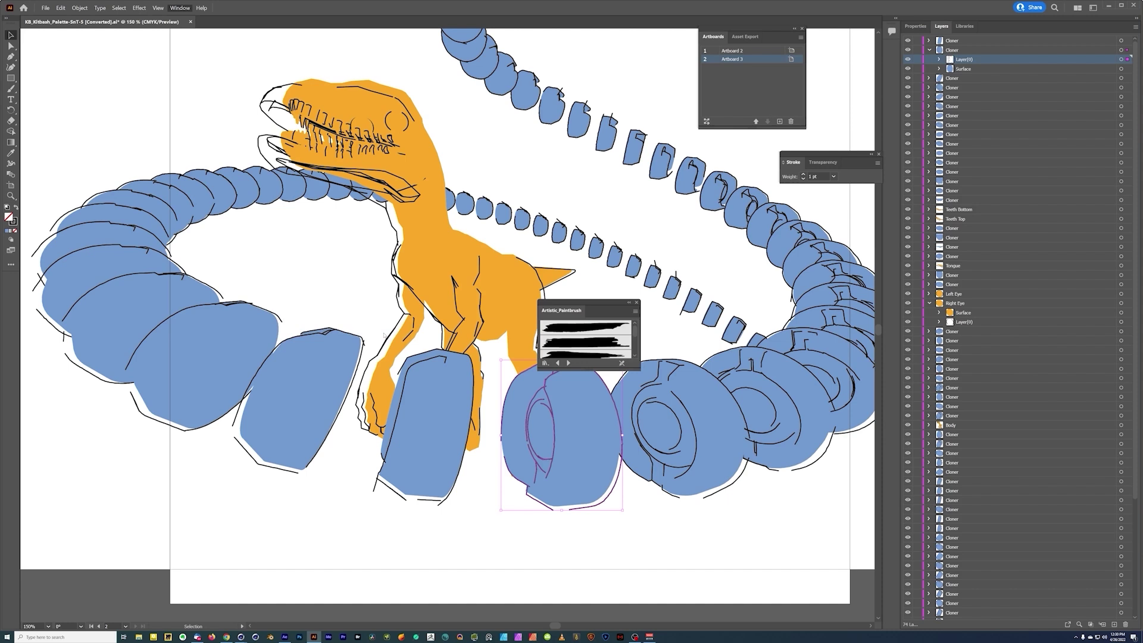
left_click(612, 344)
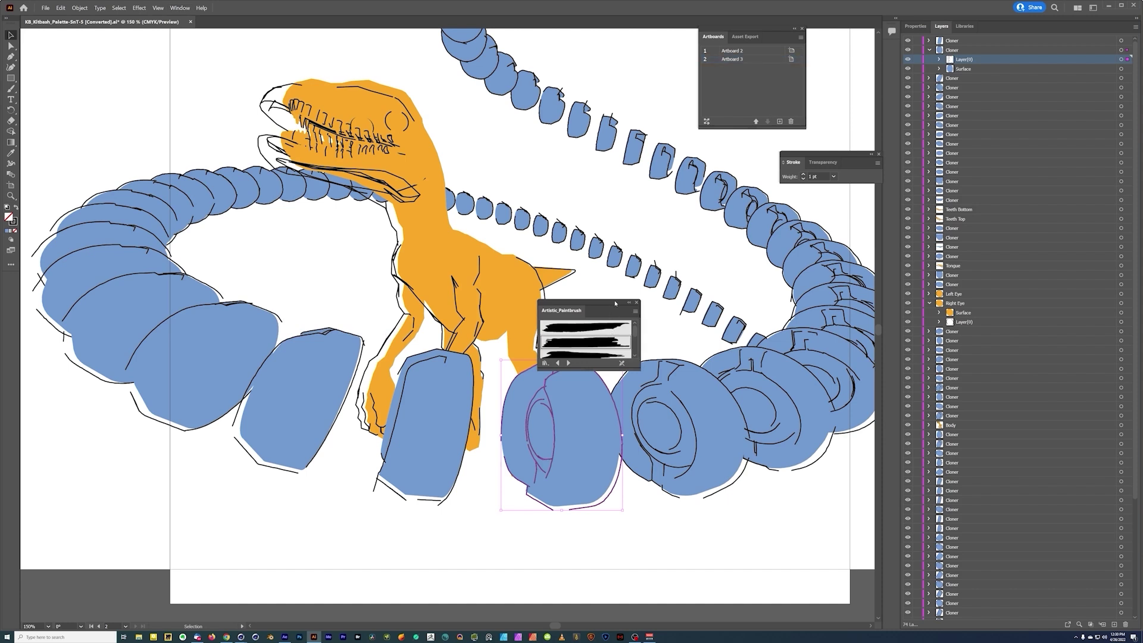
left_click_drag(614, 303, 361, 200)
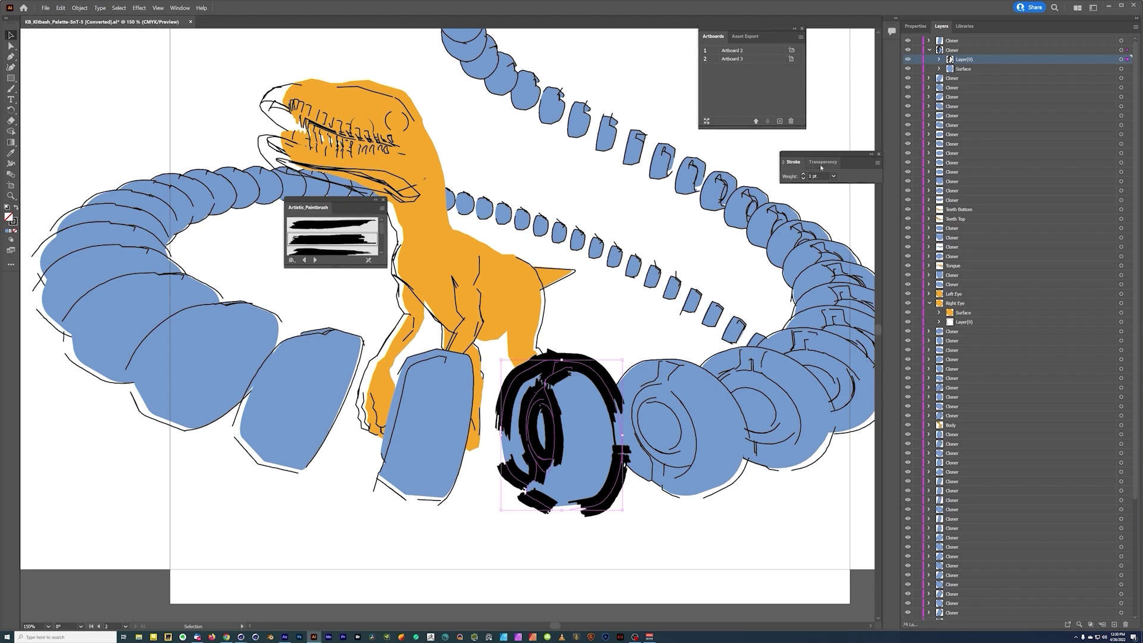
Step: Lower the tire outline's stroke weight to 0.25 pt, raise it by one increment, and close the brush library
left_click(803, 179)
left_click(803, 179)
left_click(804, 179)
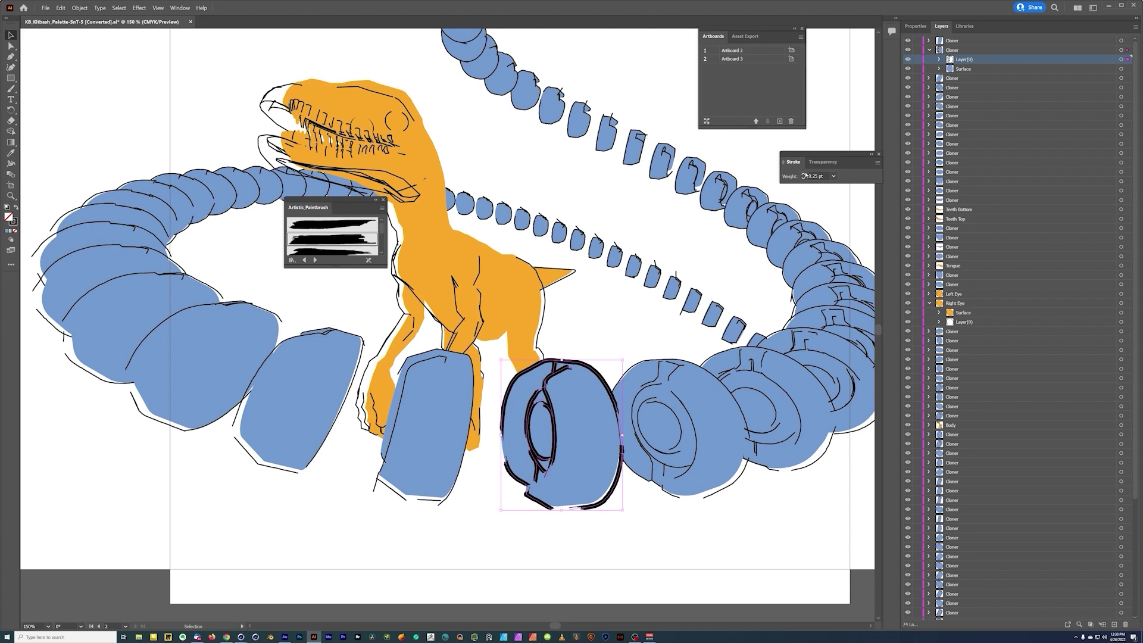
left_click(803, 174)
left_click(383, 199)
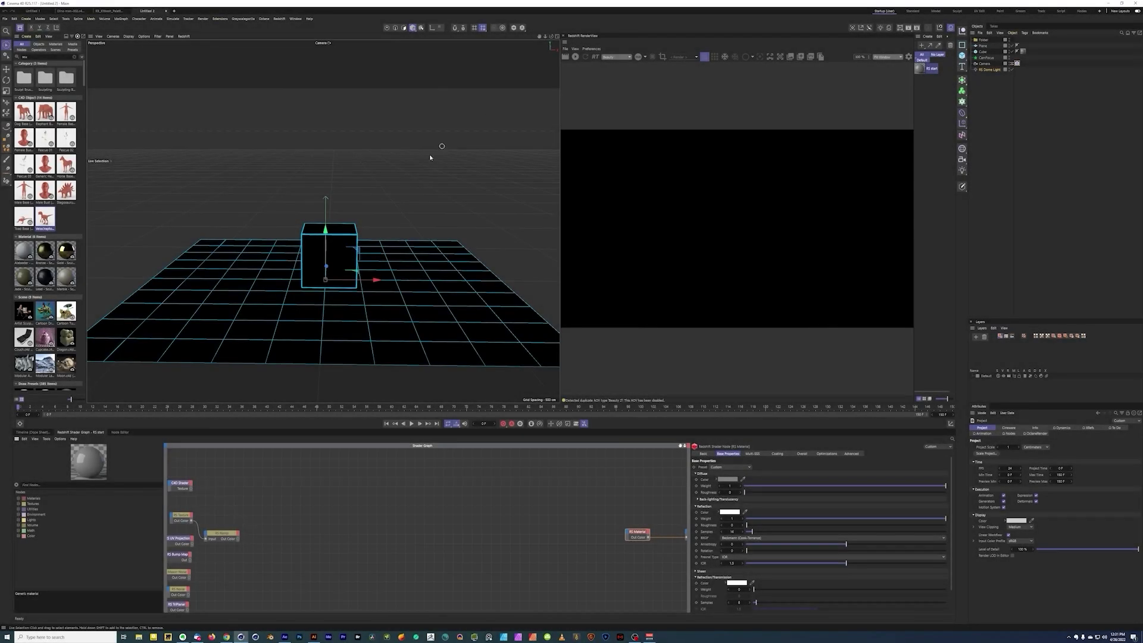
Step: Switch to the Cinema 4D scene with the cube and delete both the cube and the floor plane
left_click(331, 262)
key("Delete")
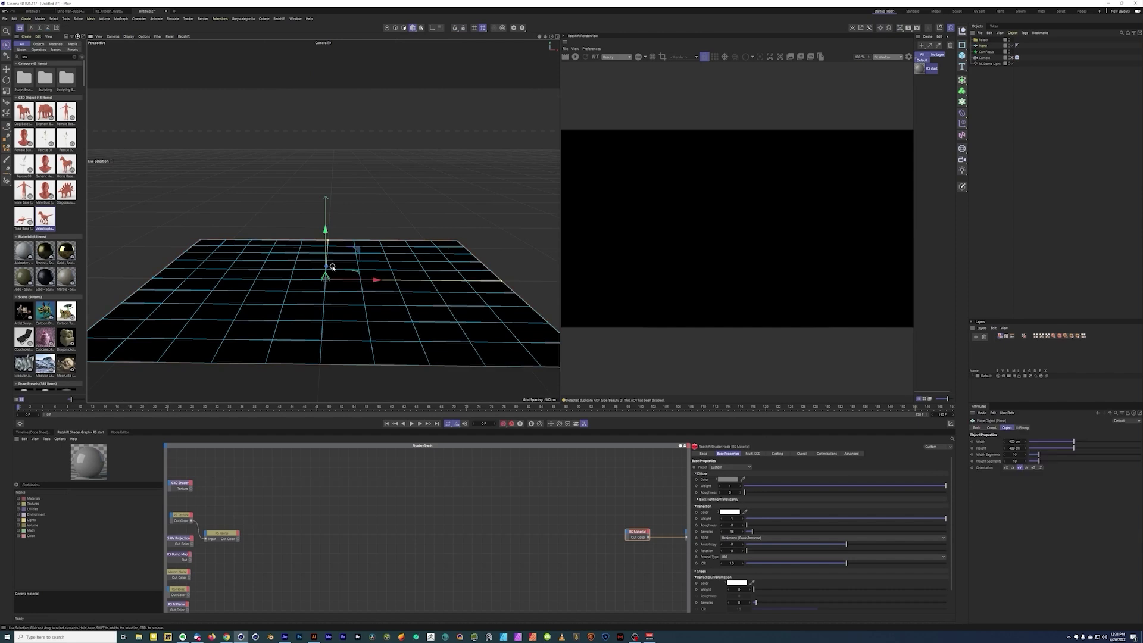
key("Delete")
Step: Find the Text command in the Commander, add a Text object to the scene, and set its text to WOW
key("shift+c")
type("text")
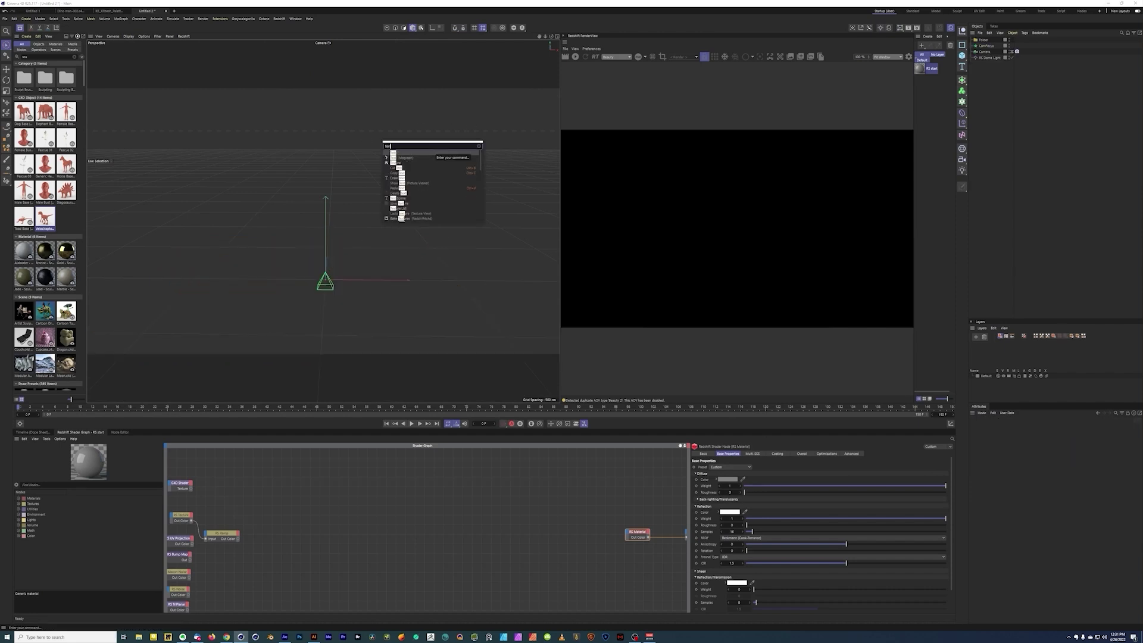
key("Escape")
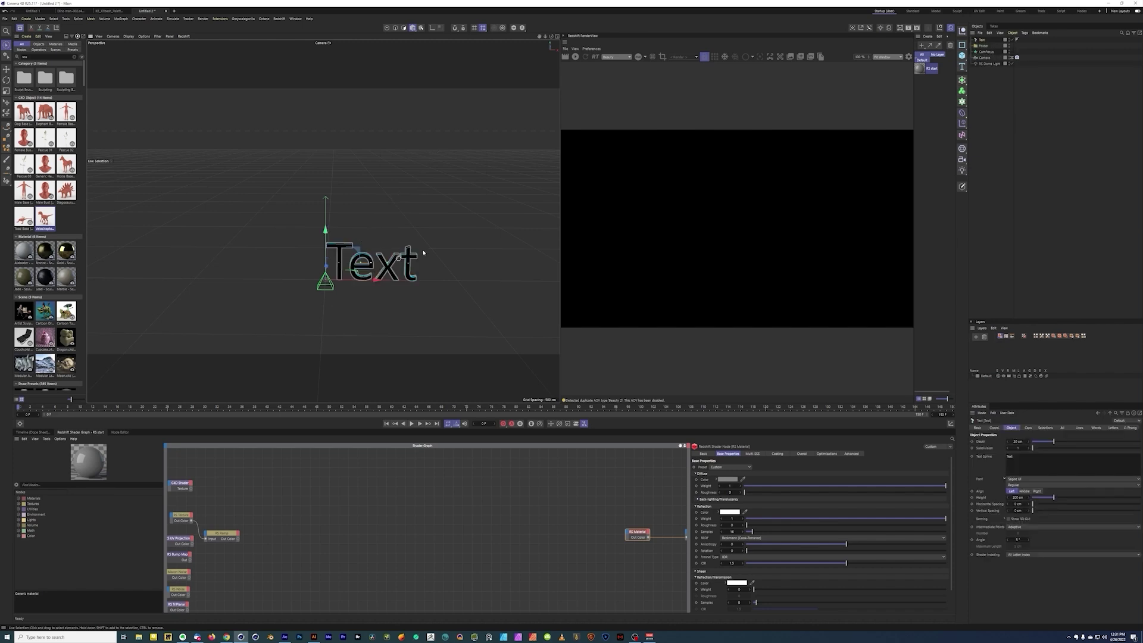
double_click(1009, 456)
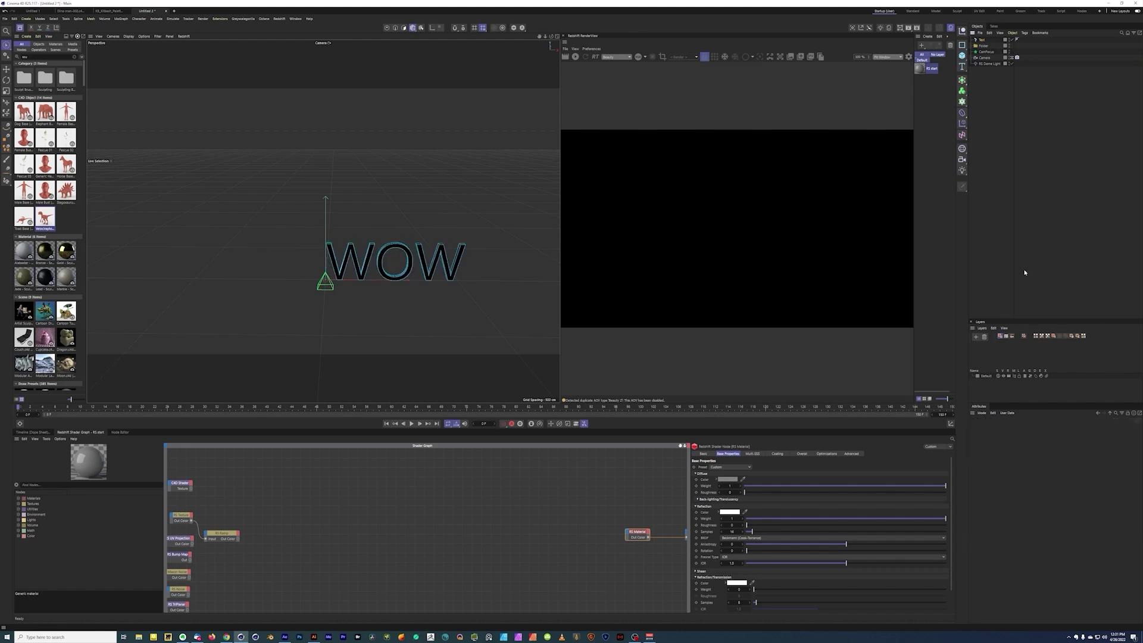
Step: Make three copies of the WOW text object in the object hierarchy
middle_click_drag(404, 271, 325, 243, "alt")
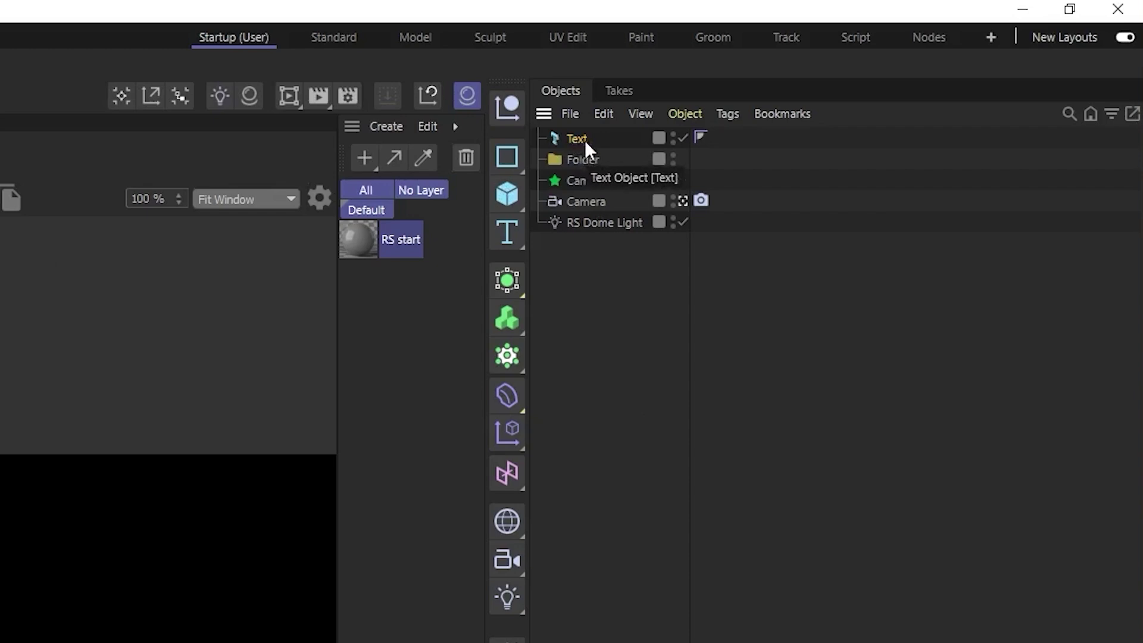
left_click_drag(581, 138, 575, 196, "ctrl")
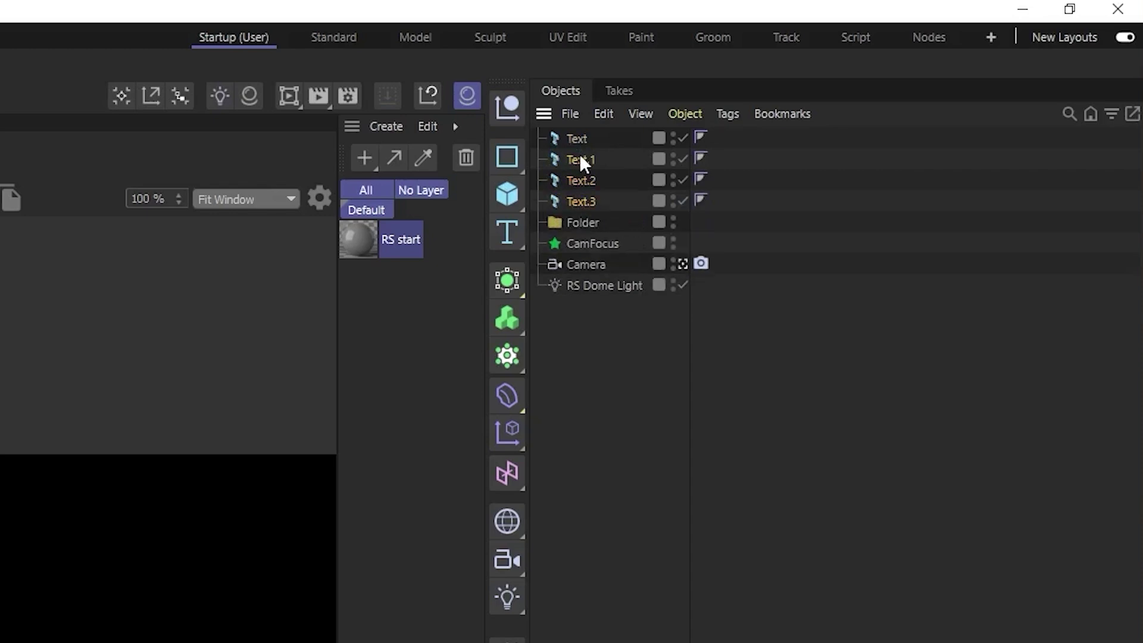
Step: Delete the three copied text objects, and add an XPresso tag to the remaining Text object
key("Delete")
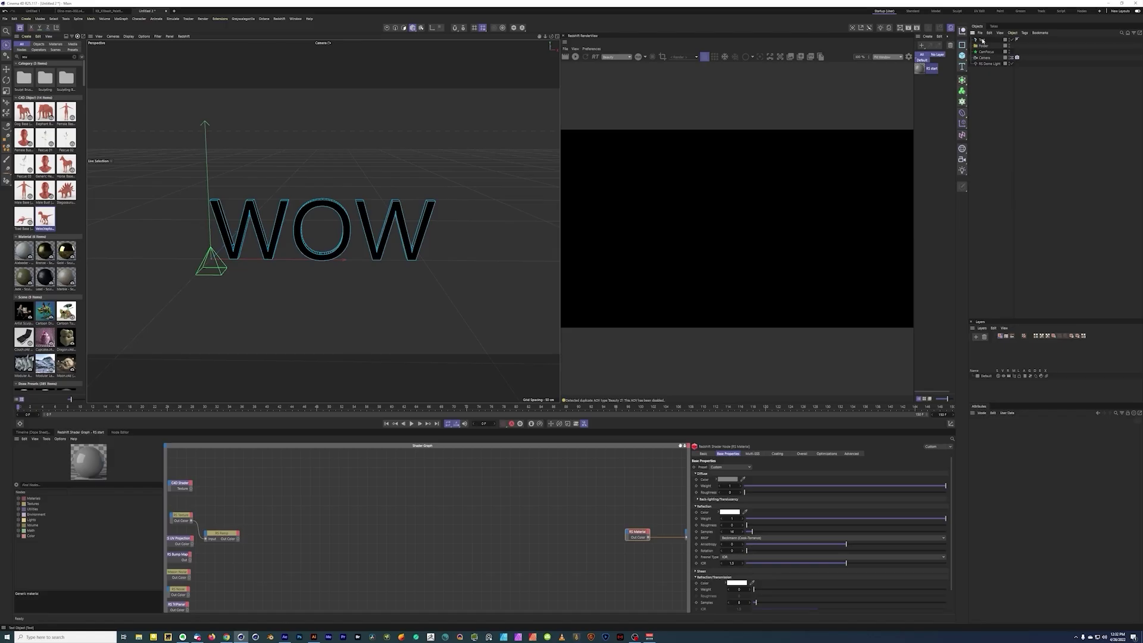
right_click(982, 41)
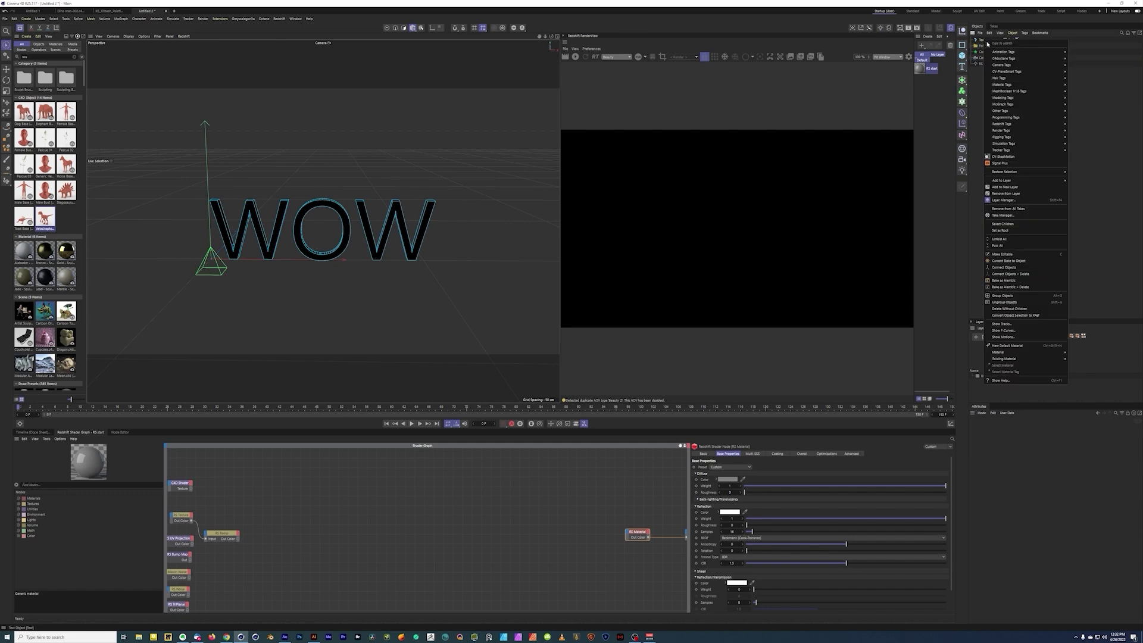
mouse_move(1015, 145)
mouse_move(1020, 117)
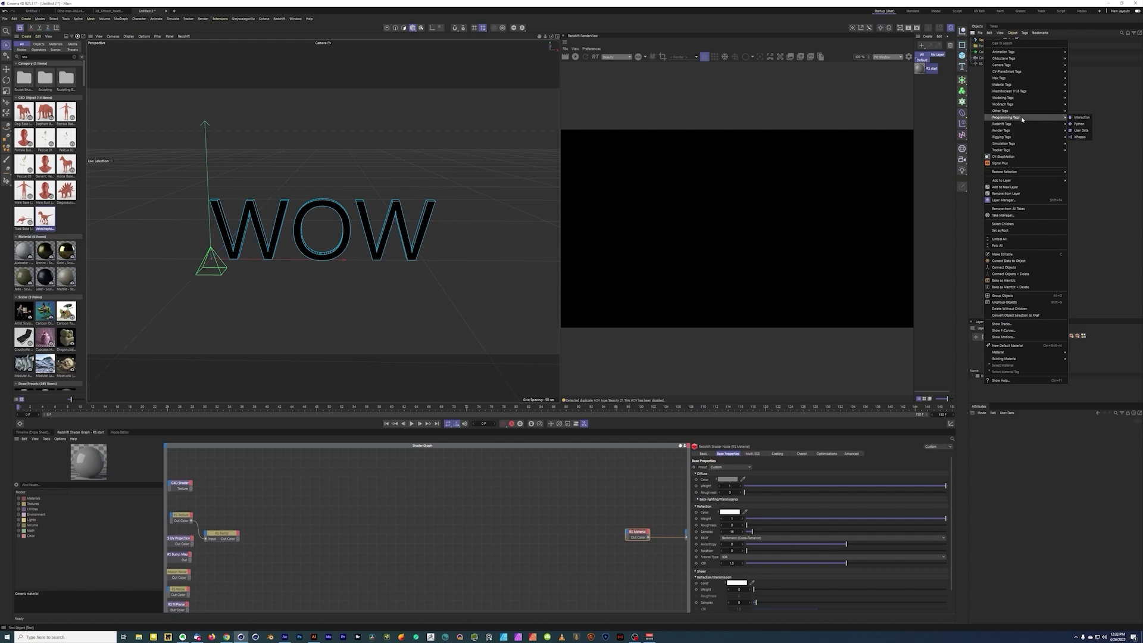
left_click(1081, 136)
left_click_drag(1010, 128, 512, 152)
left_click_drag(644, 317, 919, 405)
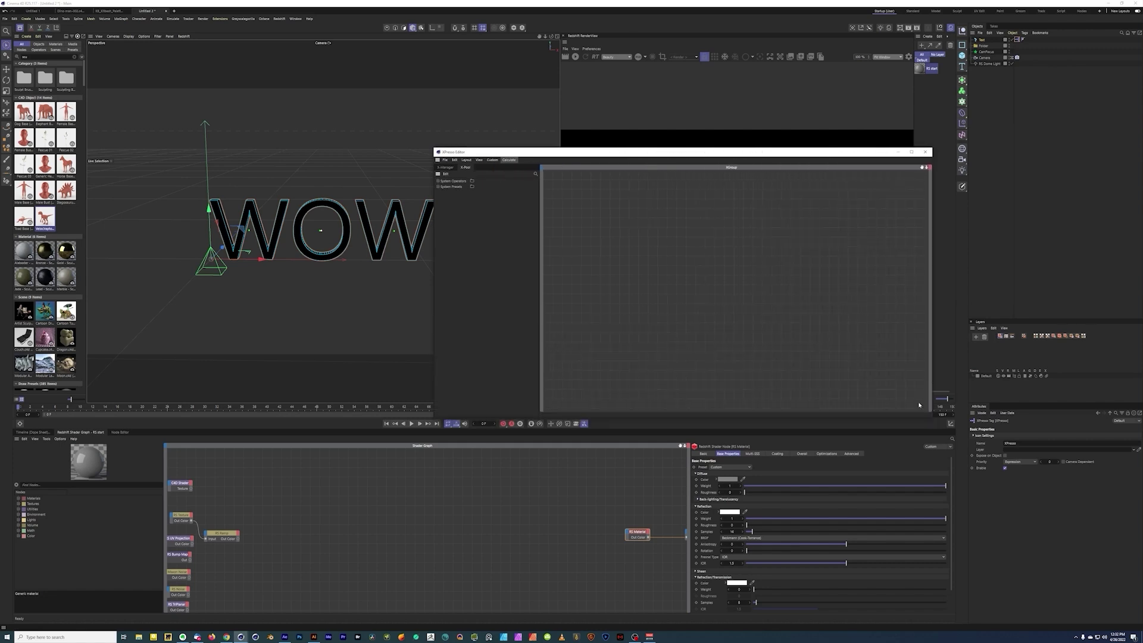
left_click_drag(624, 153, 676, 171)
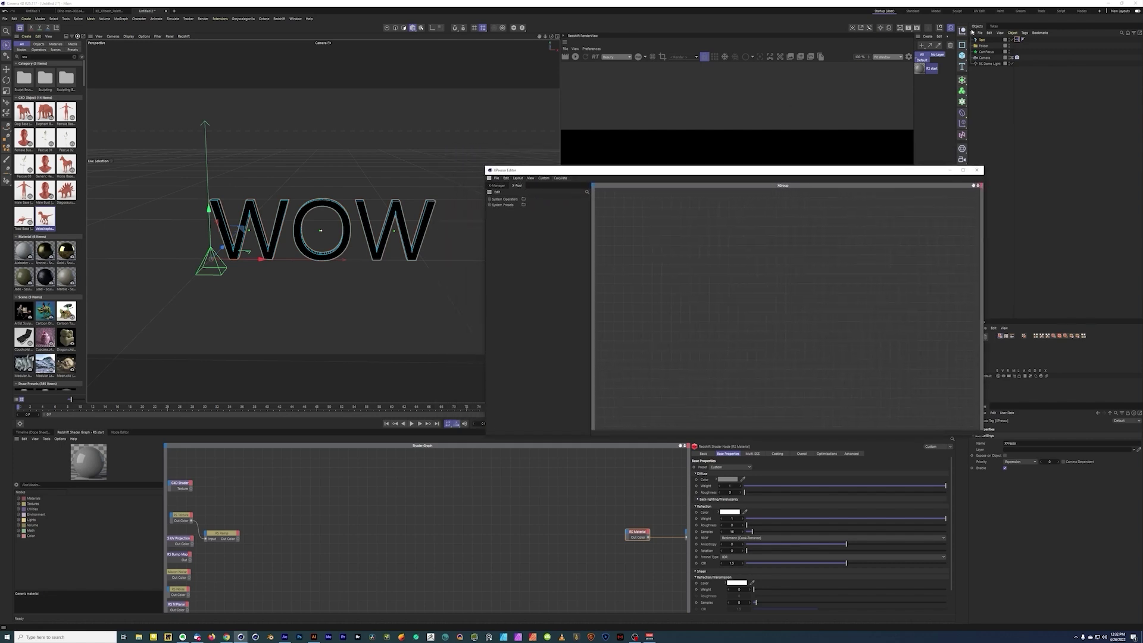
Step: Add two nodes for the Text object to the XGroup, with one beside the other
left_click_drag(980, 41, 694, 270)
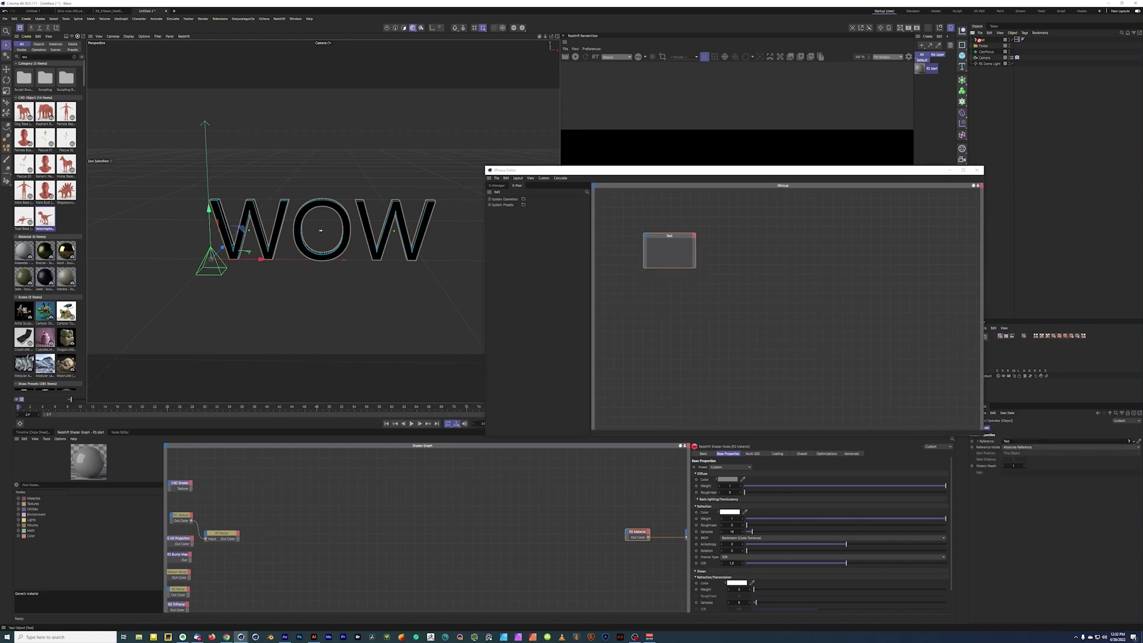
left_click_drag(821, 251, 883, 290)
left_click_drag(829, 185, 737, 206)
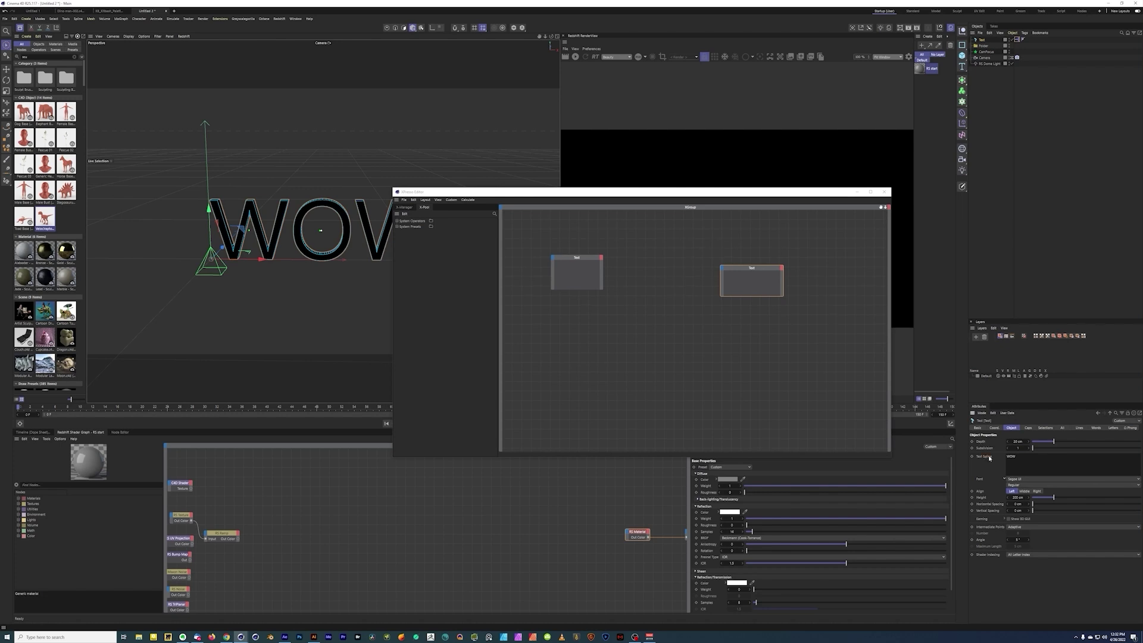
Step: Add a Text Spline output to the first node and a Name input to the second, and connect them
left_click(602, 260)
left_click(978, 428)
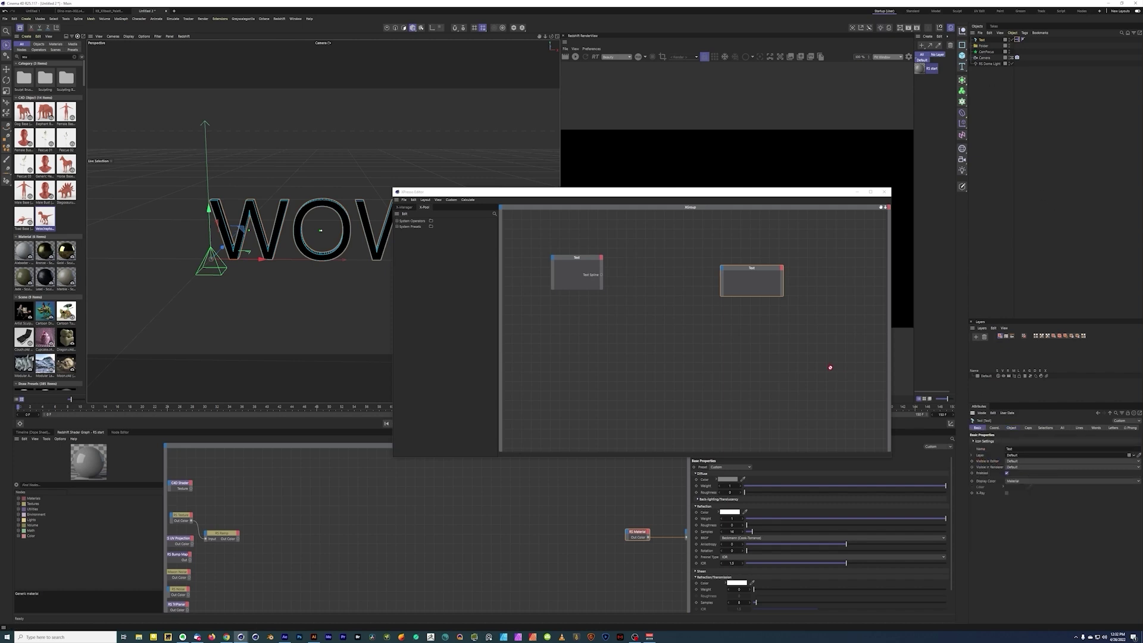
left_click(722, 273)
left_click_drag(601, 276, 723, 285)
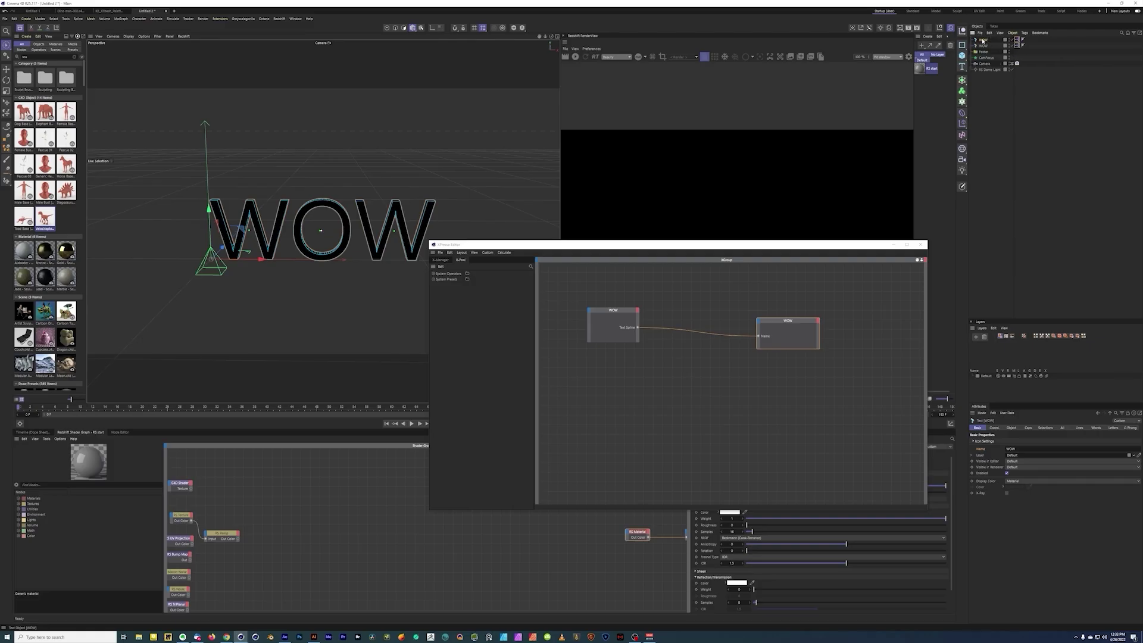
Step: Set the WOW copy's text to "something", and place a duplicate of it below
left_click(1015, 429)
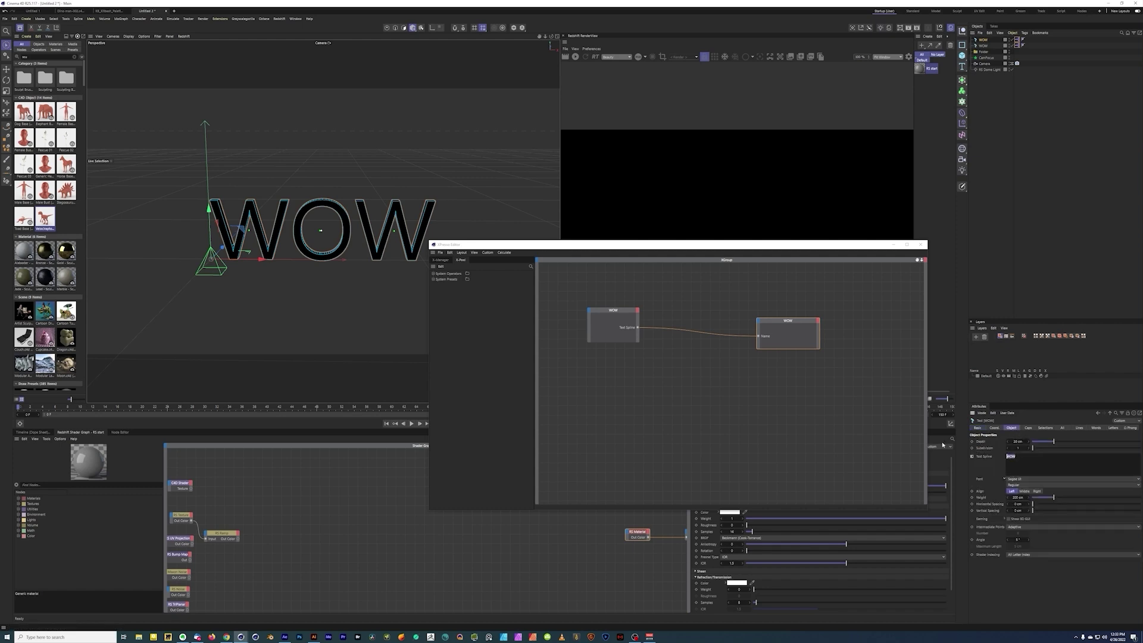
type("something")
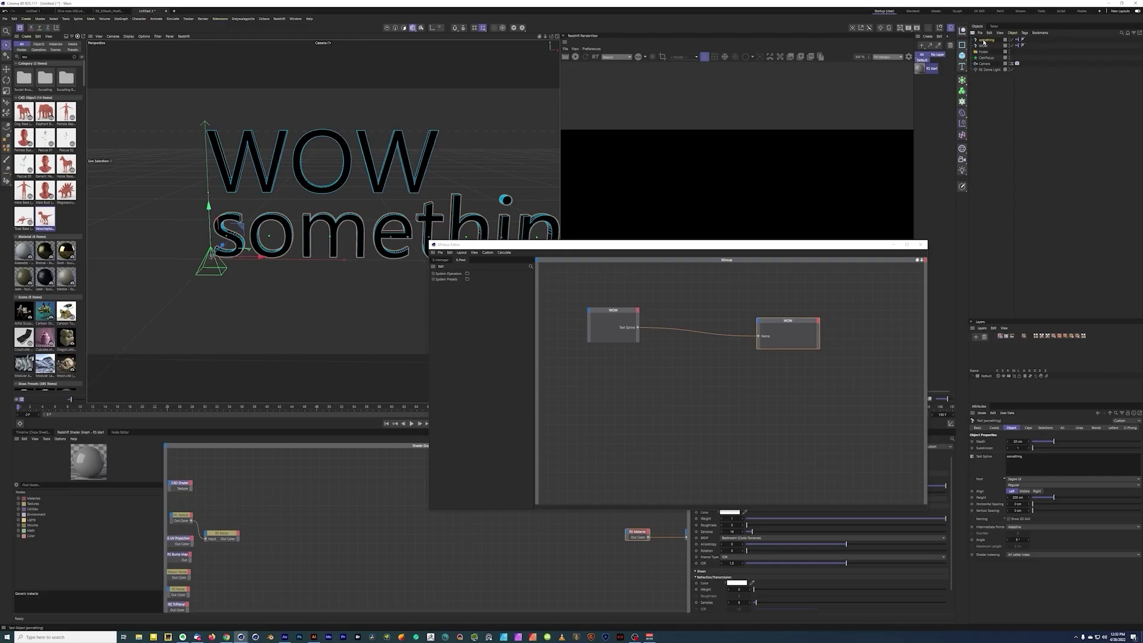
left_click_drag(983, 41, 984, 37, "ctrl")
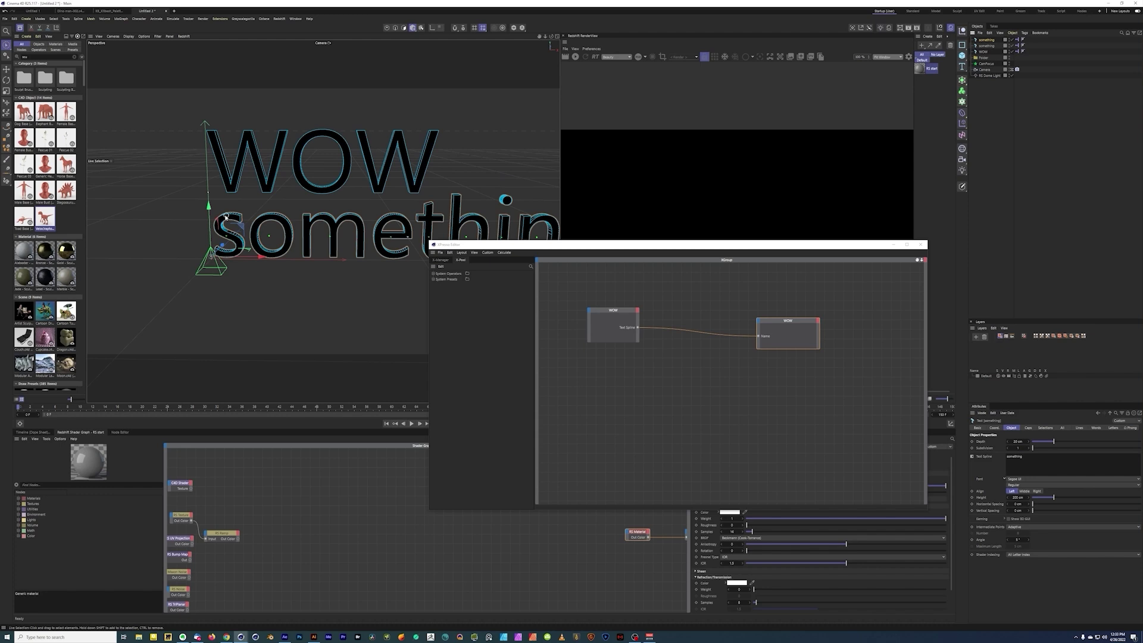
left_click_drag(209, 205, 212, 278)
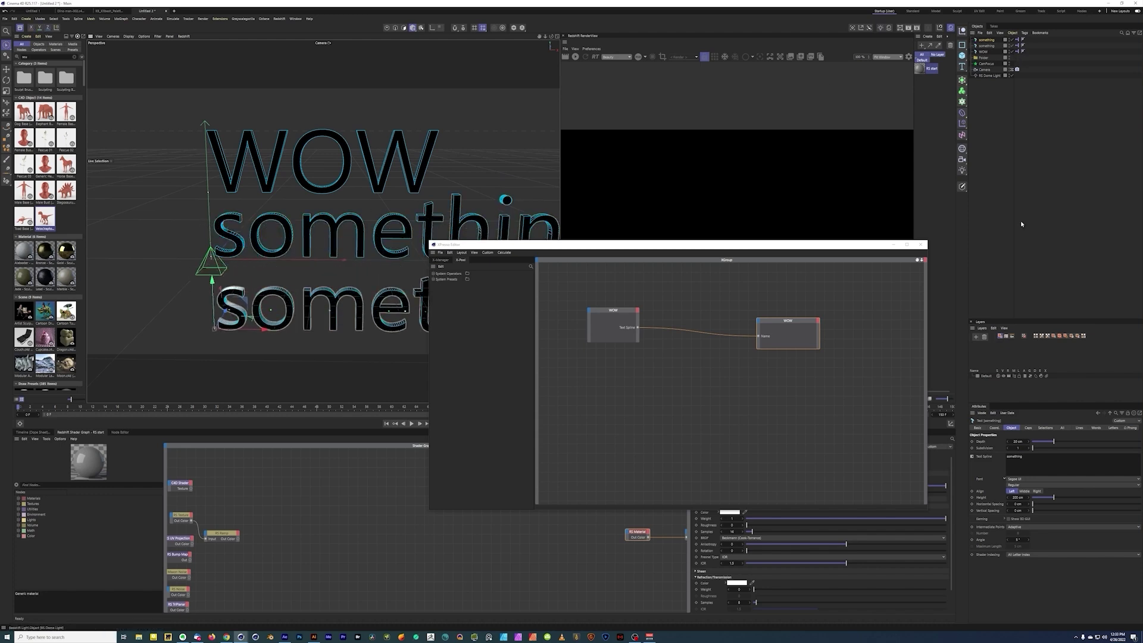
Step: Set the lowest duplicate's text to "Cool", and close the XPresso Editor
double_click(1014, 456)
type("Cool")
left_click(979, 204)
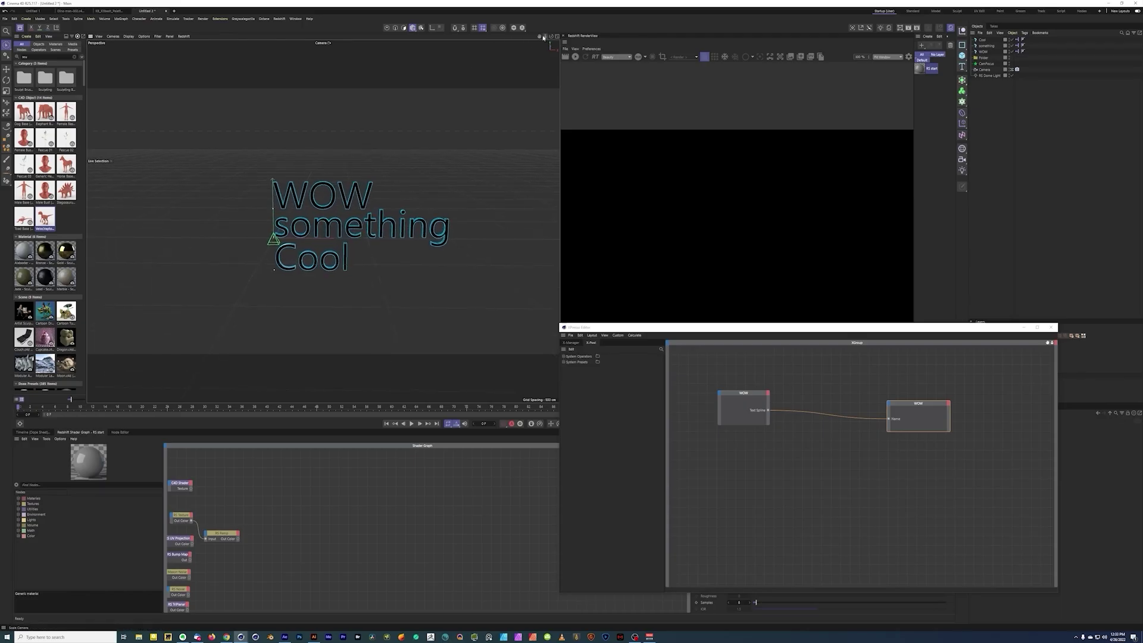
left_click_drag(543, 38, 409, 78)
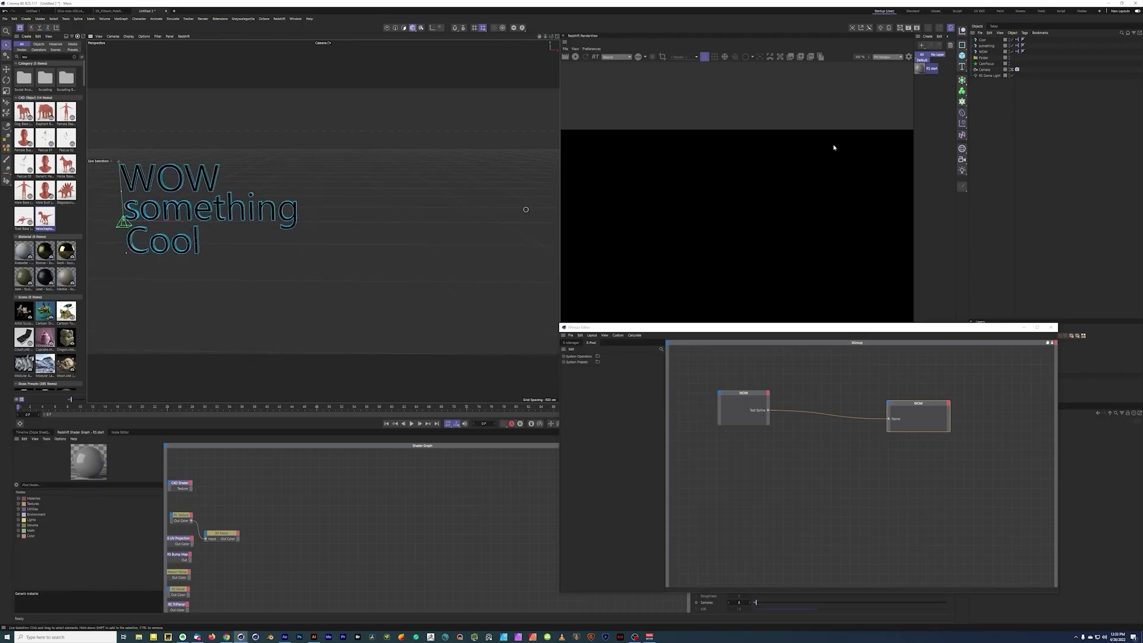
left_click(984, 41)
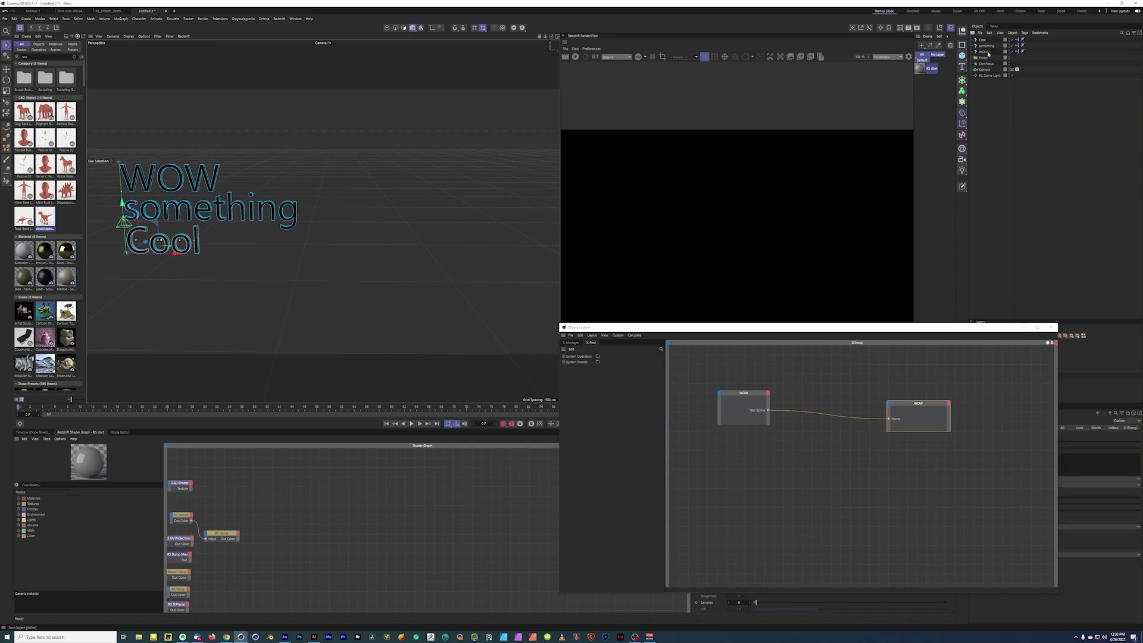
left_click(963, 202)
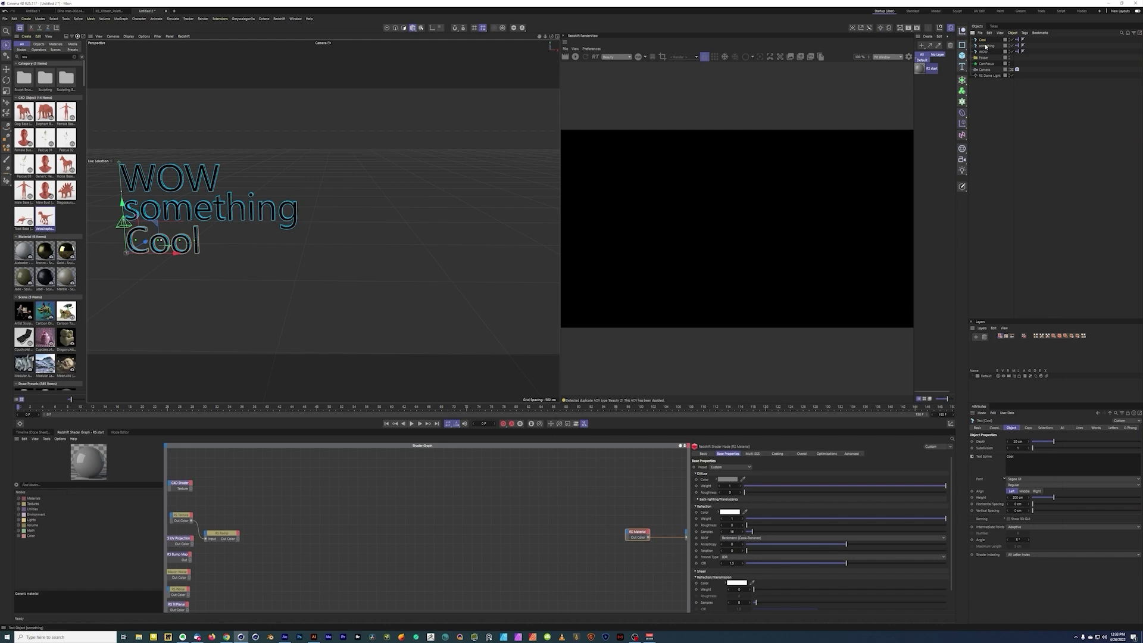
Step: Duplicate the Cool text object below itself, and replace the copy's text with a long row of the letter o ending in f
left_click_drag(121, 229, 126, 271)
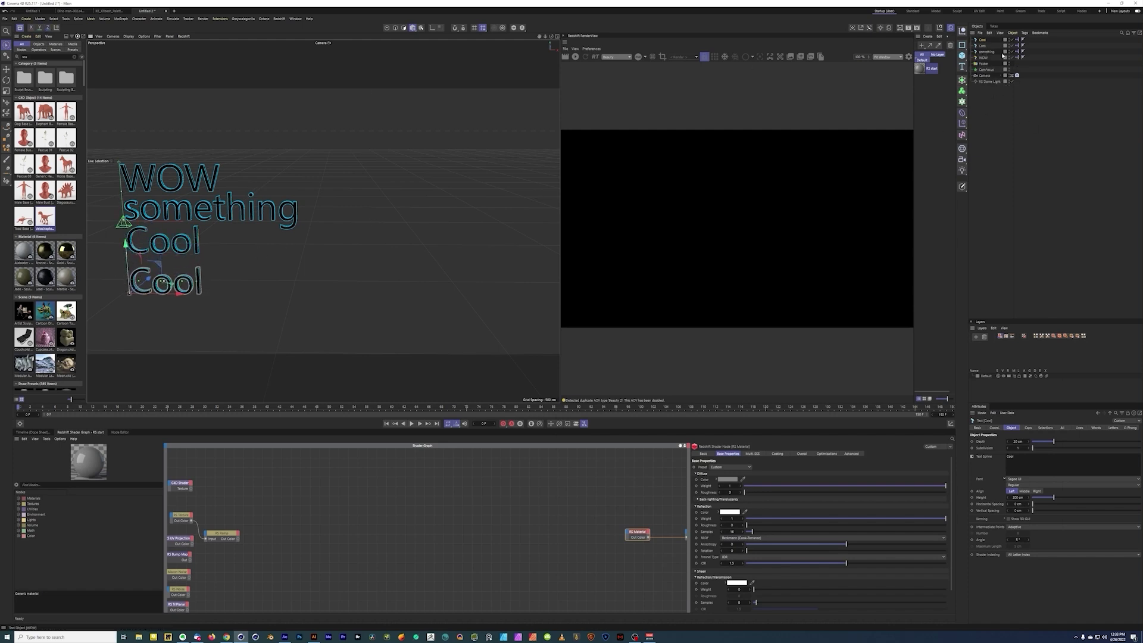
left_click_drag(1016, 457, 997, 454)
type("dfgsdudhsasdasdfasdasdfkjhLKjsdf")
key("Return")
type("SDFhjsadfuyrsLUYrdsDf")
type("ooooooooooooooooooooooooooooooooooooooooooooooooooooooooooooof")
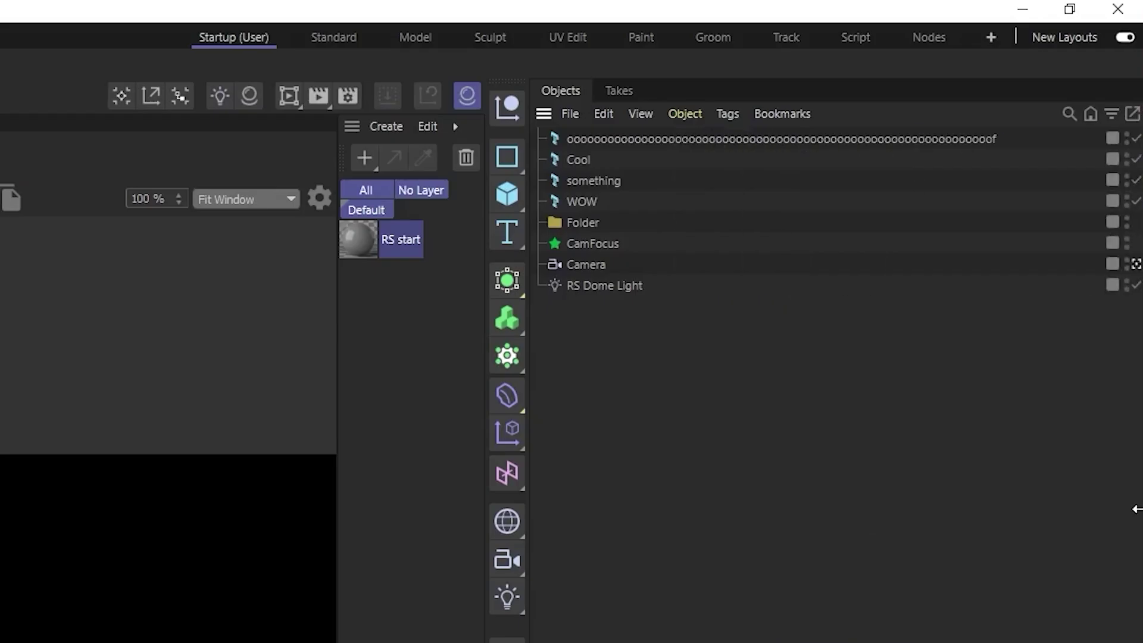
left_click_drag(1136, 508, 772, 478)
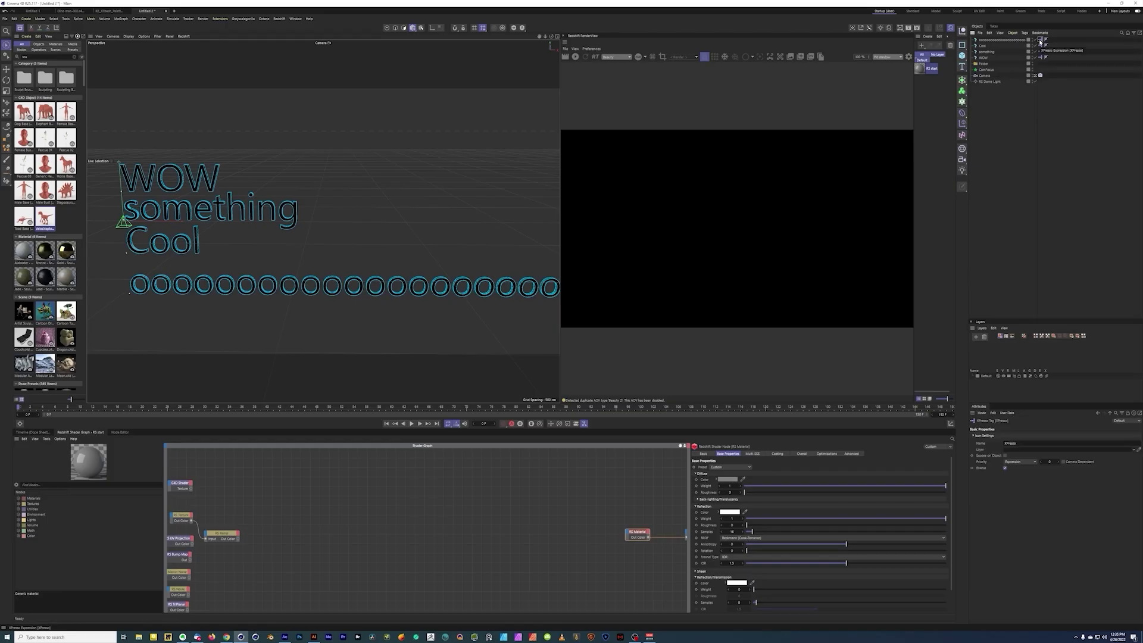
Step: Open the XPresso graph of the long text object, search the X-Pool for "string", and add a Left String node
double_click(1039, 41)
left_click_drag(884, 37, 733, 239)
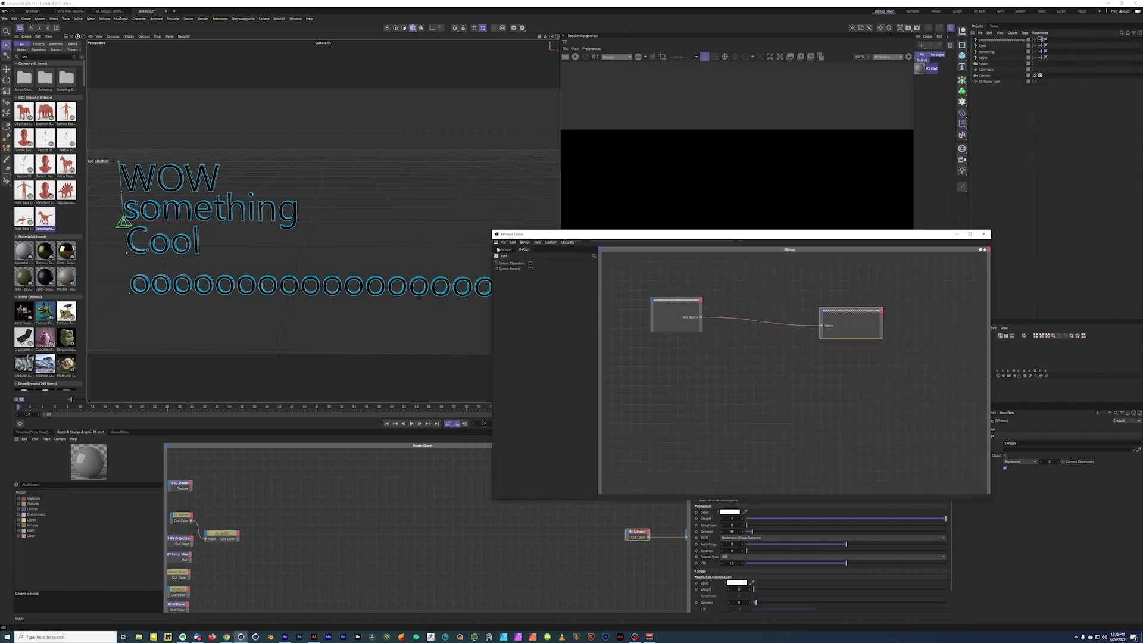
left_click(592, 257)
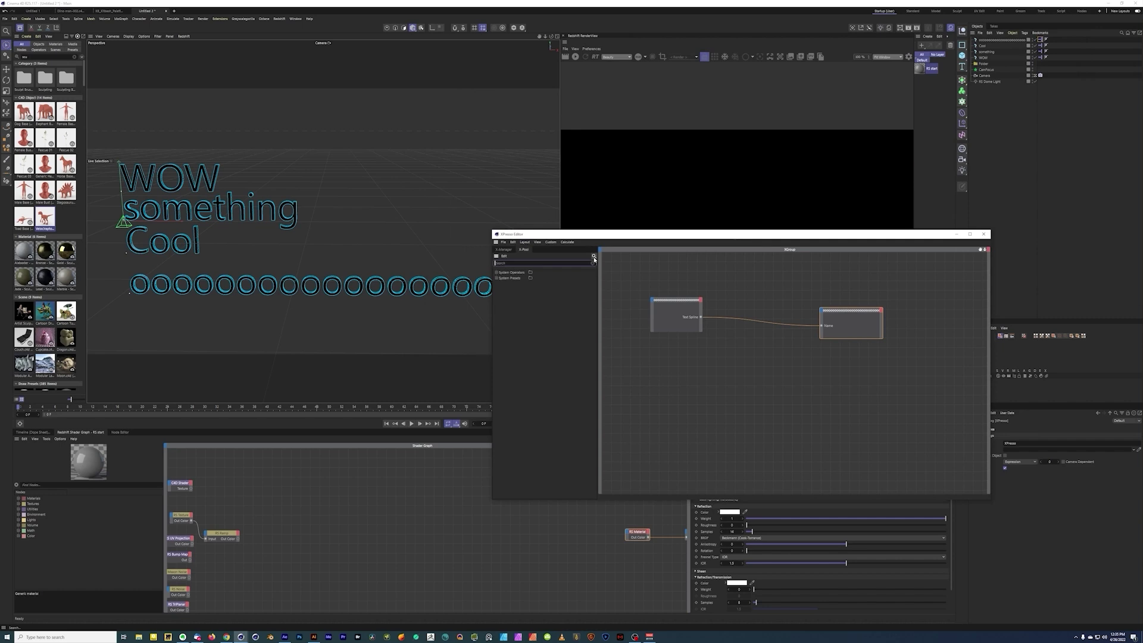
type("string")
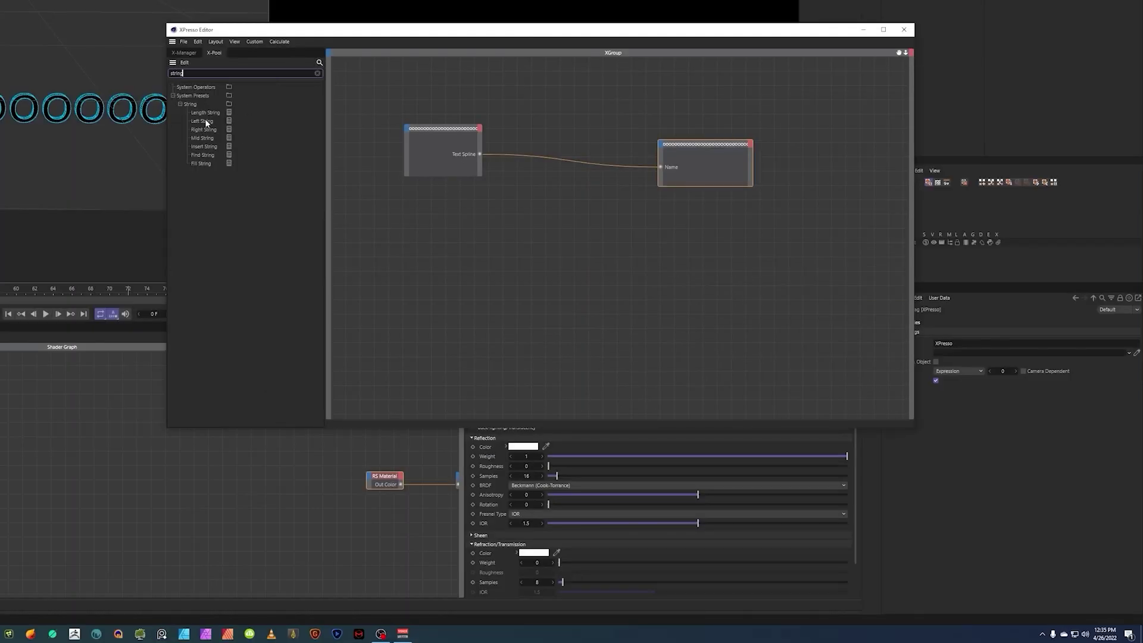
left_click_drag(202, 121, 554, 186)
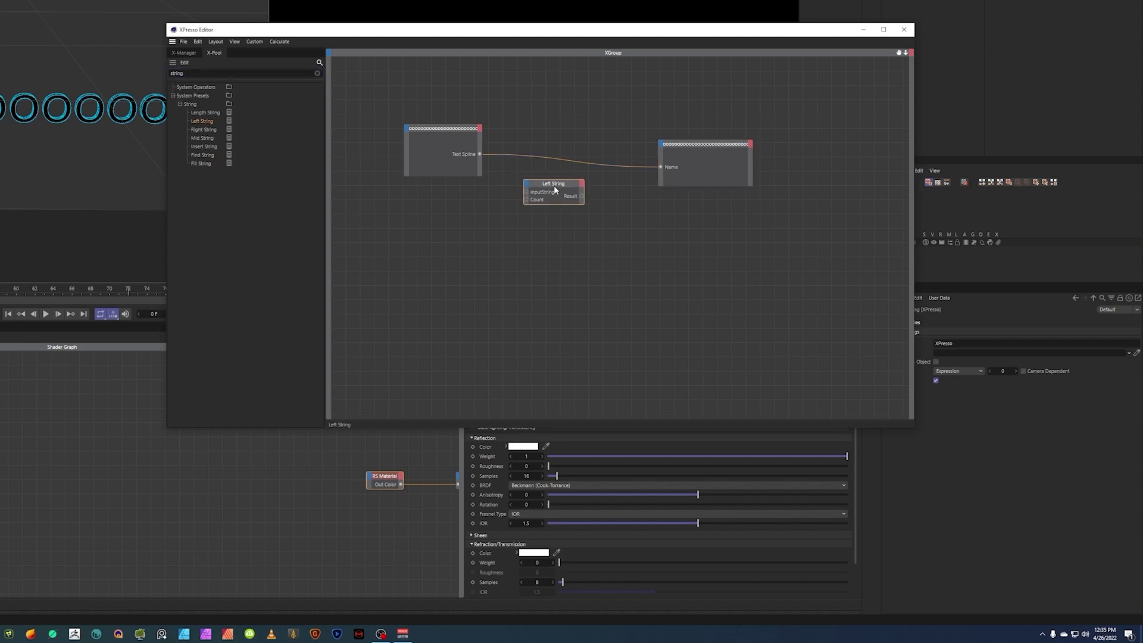
Step: Wire the Left String node between the Text Spline output and the Name input, and increase its Count above 3
left_click_drag(480, 155, 660, 166)
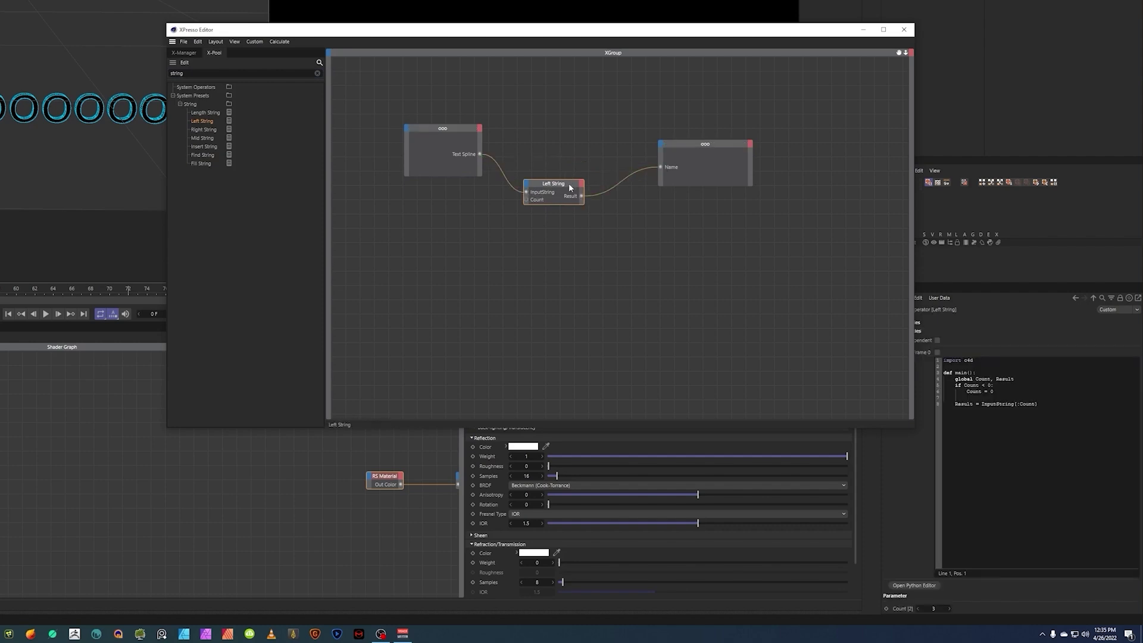
left_click_drag(567, 184, 554, 176)
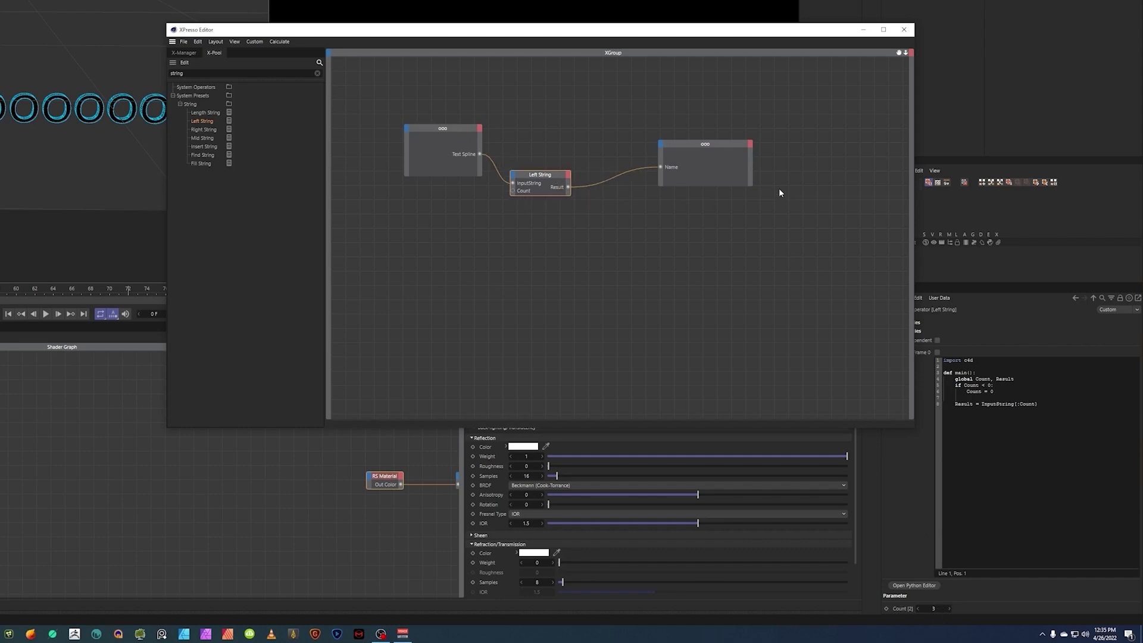
left_click_drag(822, 31, 630, 2)
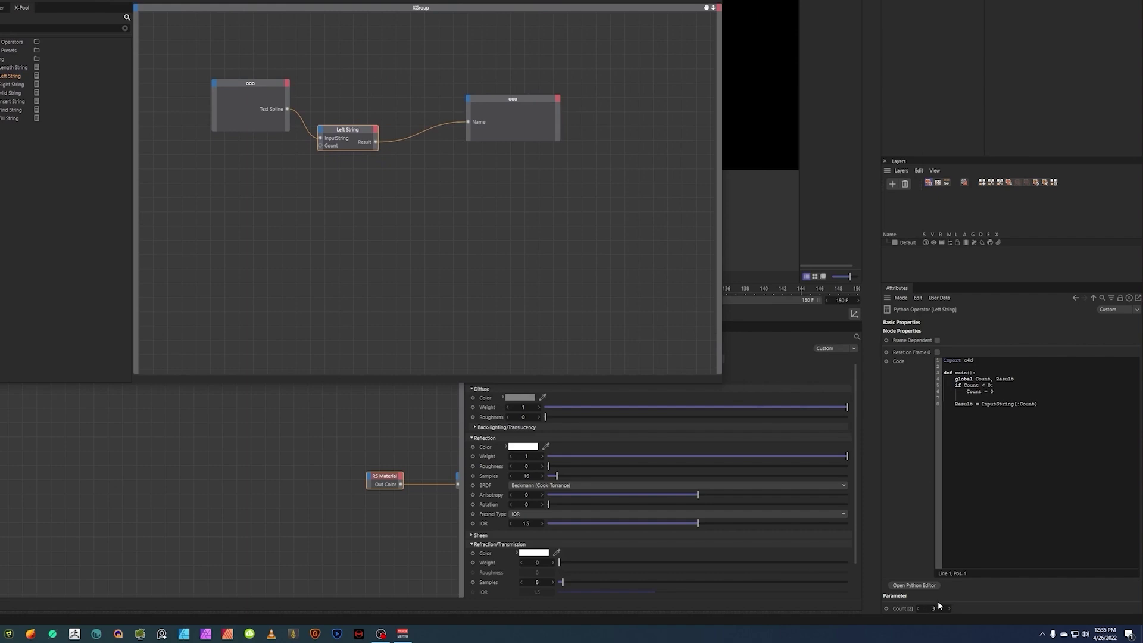
left_click_drag(933, 608, 942, 608)
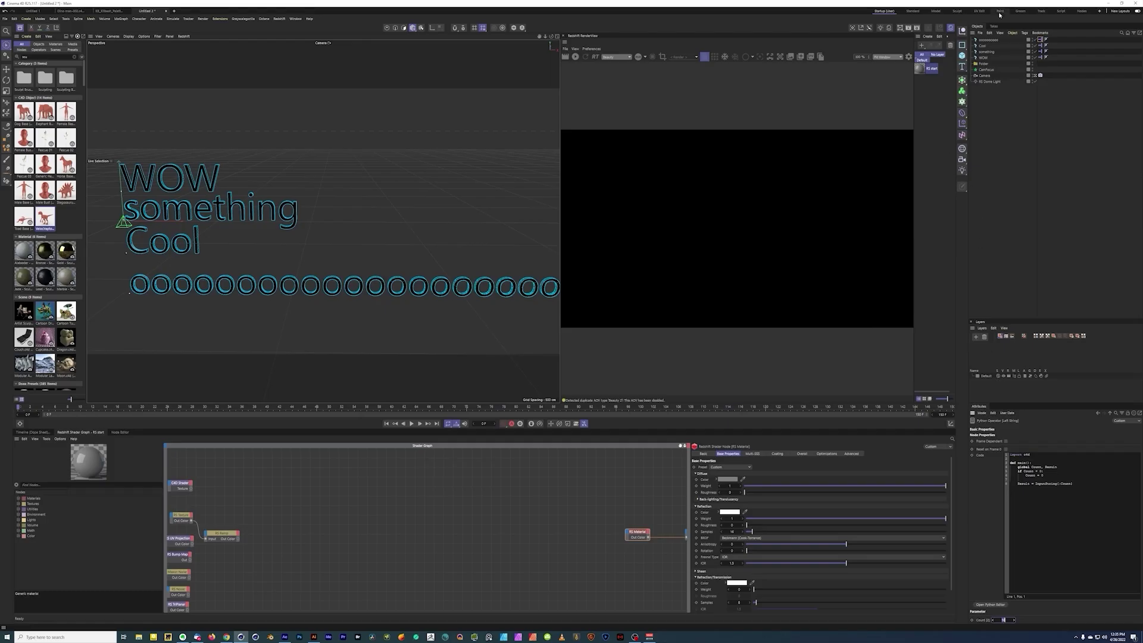
Step: Replace the lowest text object's text with a long run of repeated "gdf" letters, and select the WOW object
left_click(988, 40)
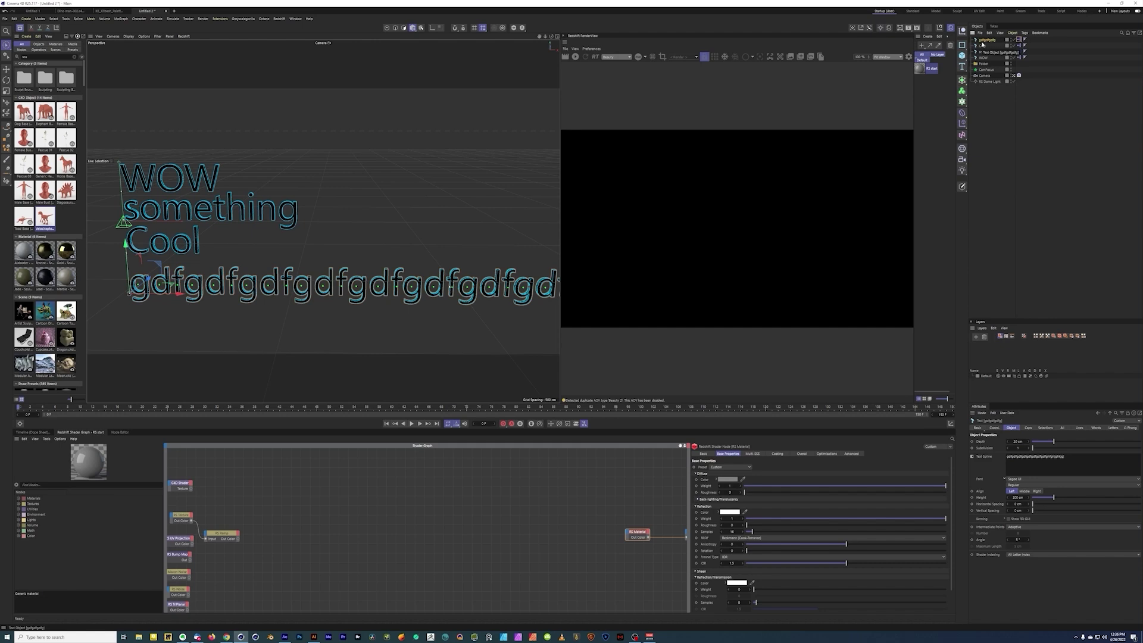
left_click(982, 58)
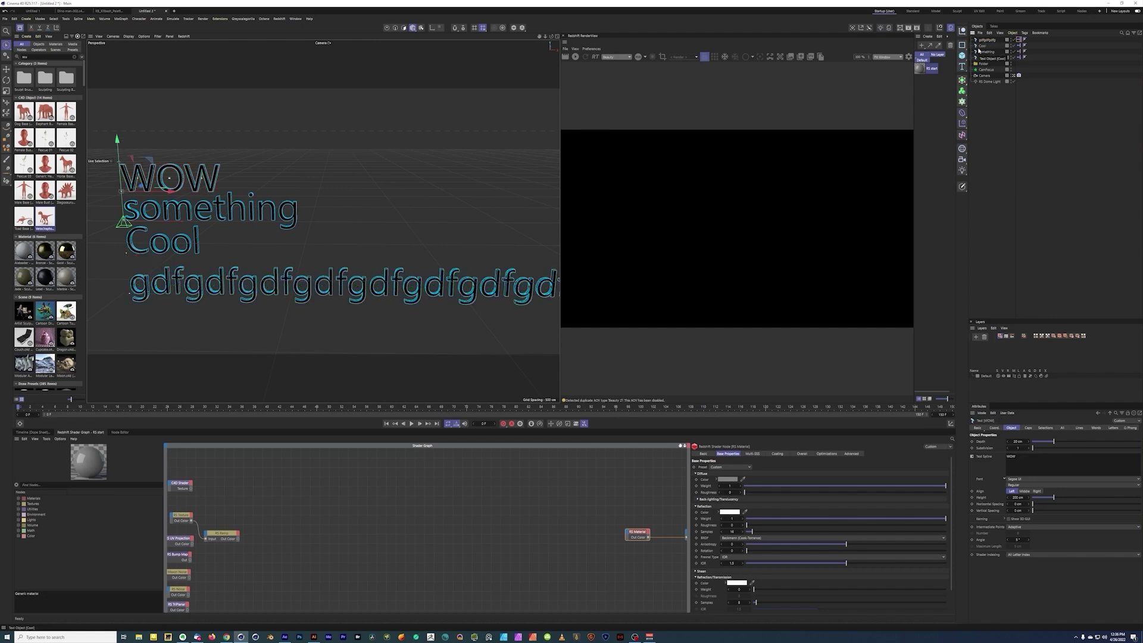
left_click_drag(369, 281, 396, 276, "alt")
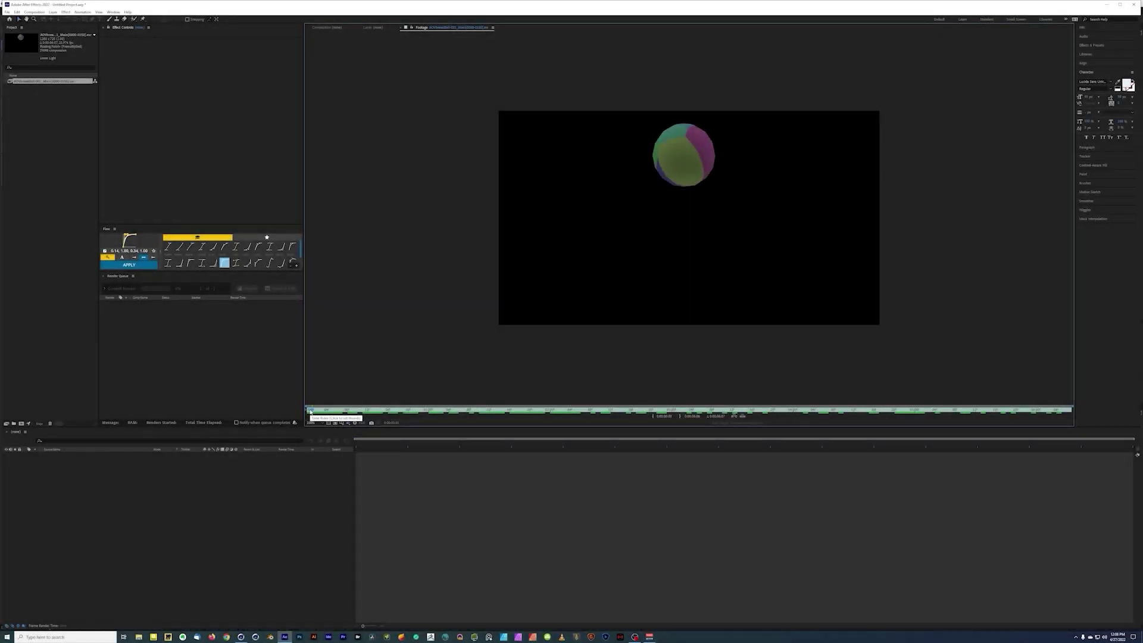
Step: Scrub through the beach ball footage in After Effects, and switch to the Cinema 4D scene
left_click_drag(310, 412, 363, 423)
key("alt+Tab")
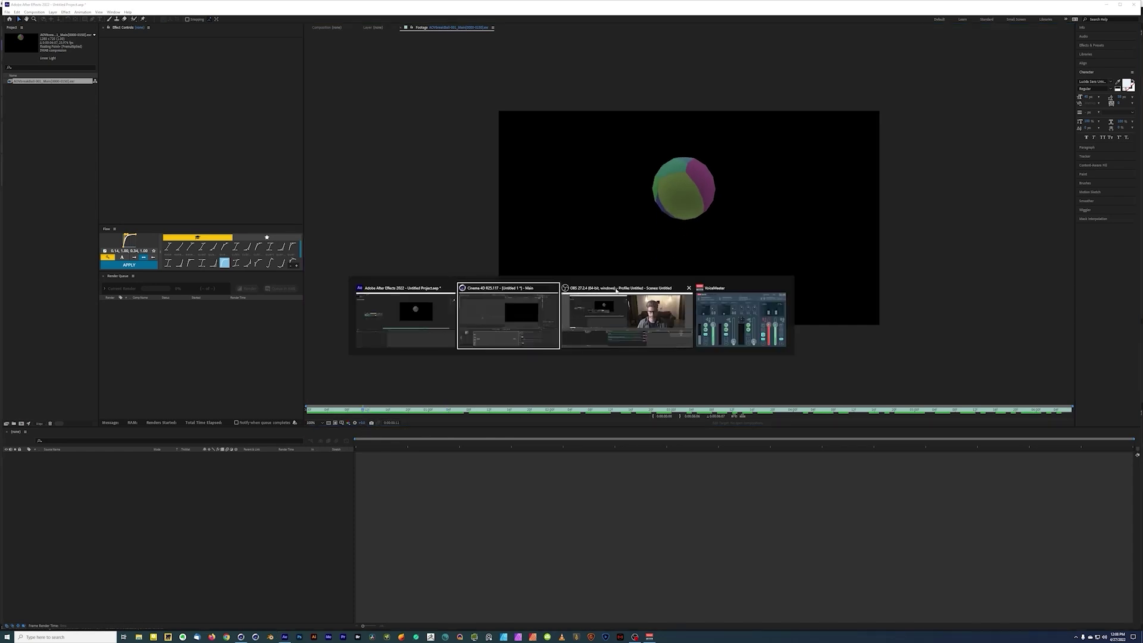
left_click(542, 313)
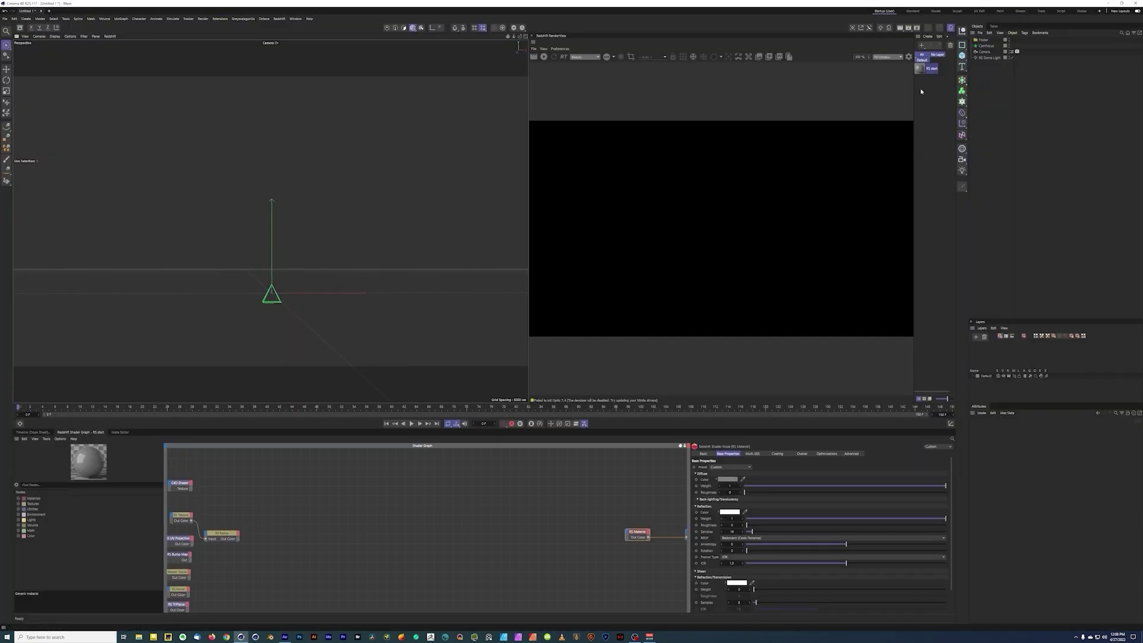
Step: Widen the Material Manager by shifting its borders with the Redshift RenderView and the Object Manager
left_click_drag(914, 93, 886, 96)
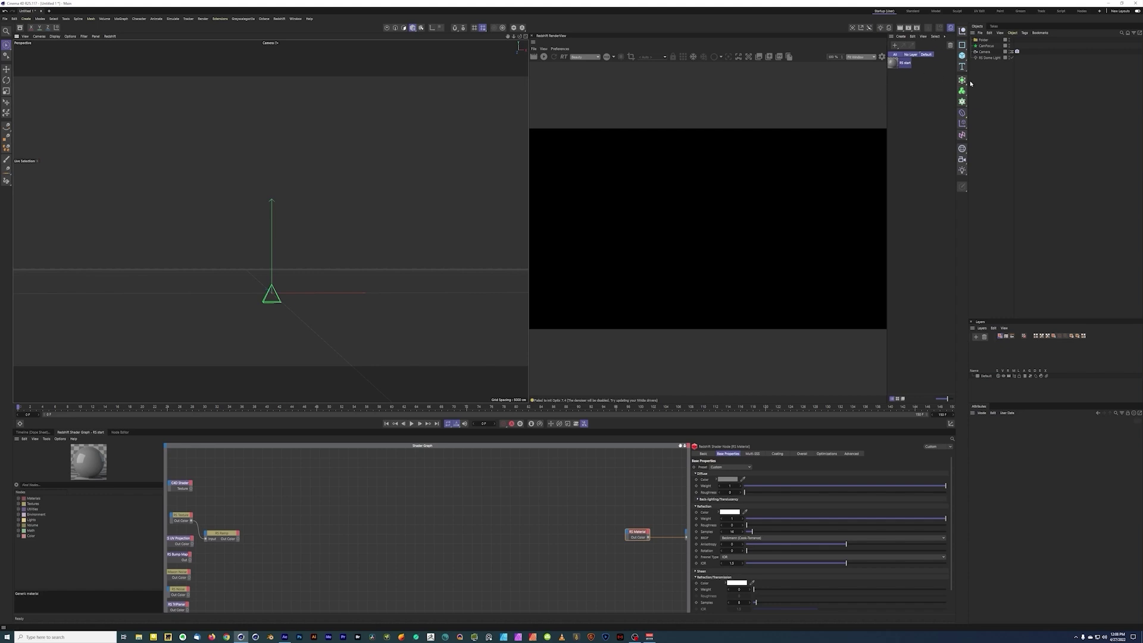
left_click_drag(968, 81, 974, 82)
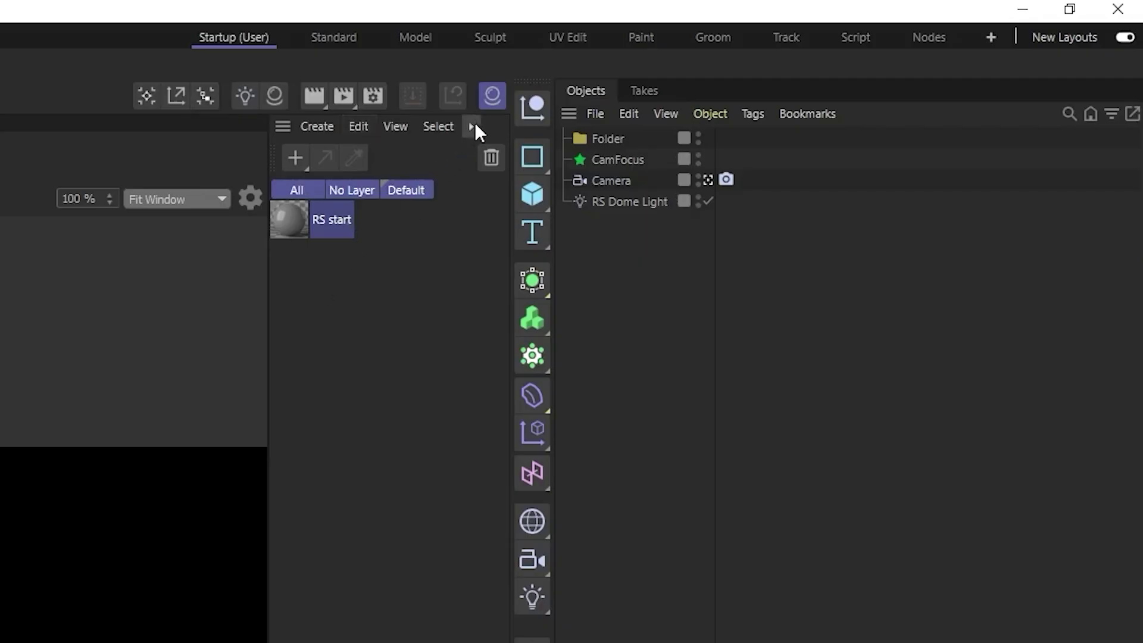
Step: Import the rendered image sequence from a subfolder of C4D_outputs with CV-Plane from Image, using the Max Width/Height size option
left_click(472, 125)
mouse_move(512, 199)
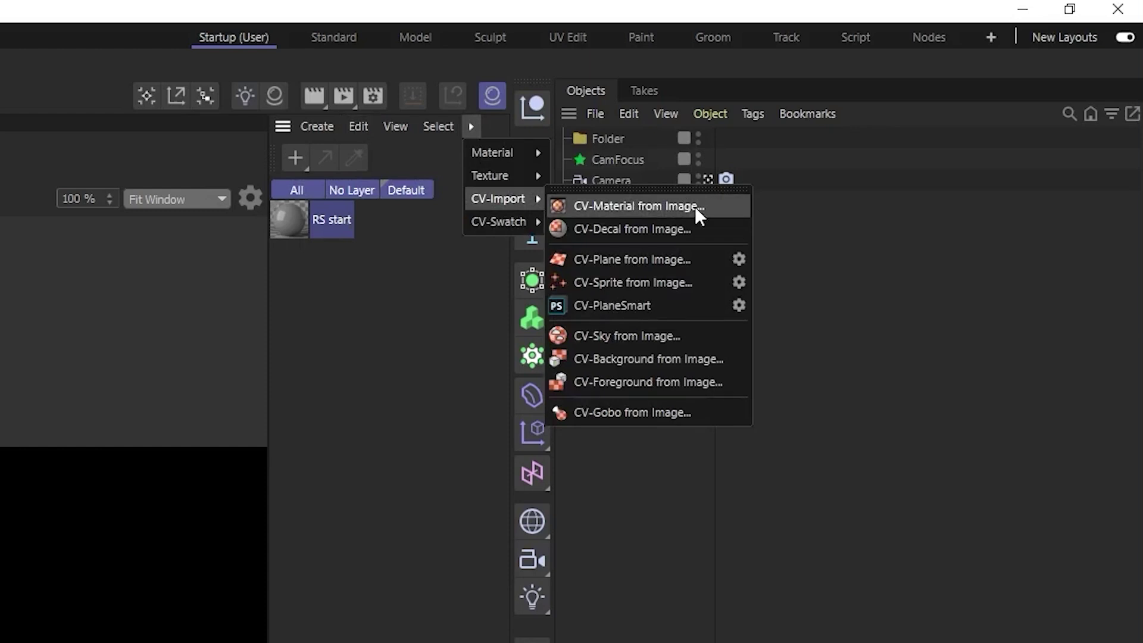
left_click(738, 260)
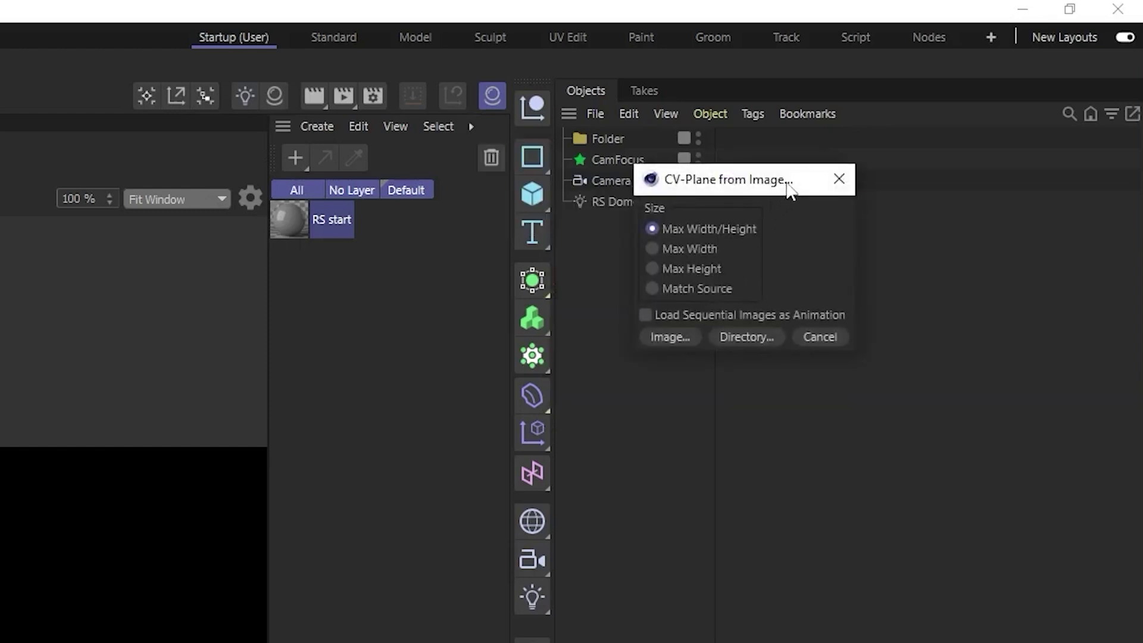
left_click_drag(789, 186, 0, 331)
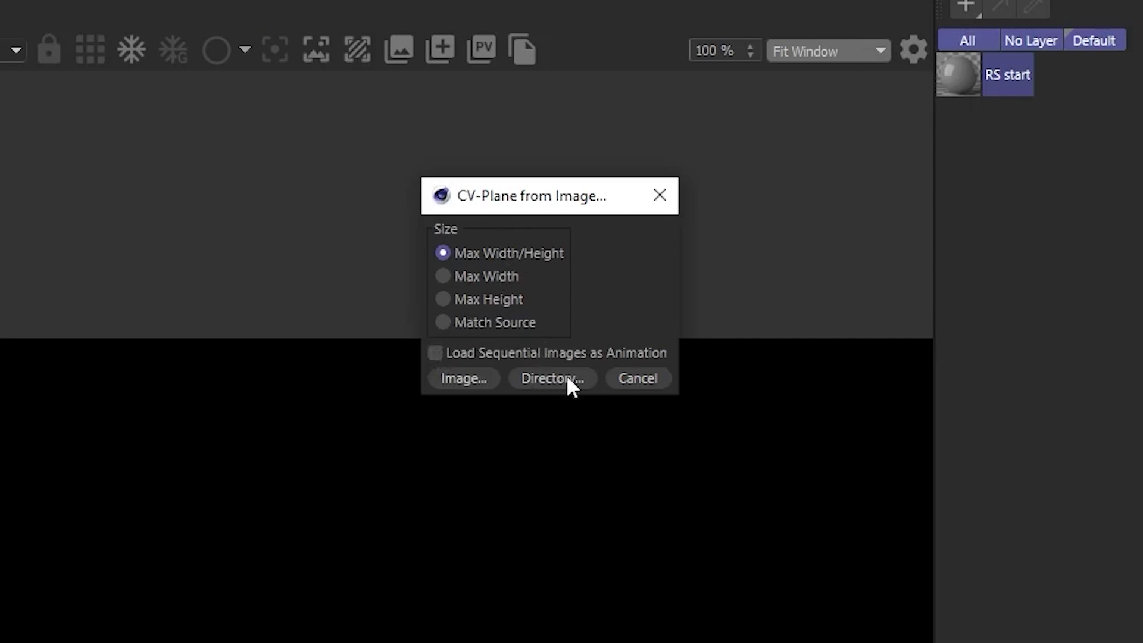
left_click(568, 380)
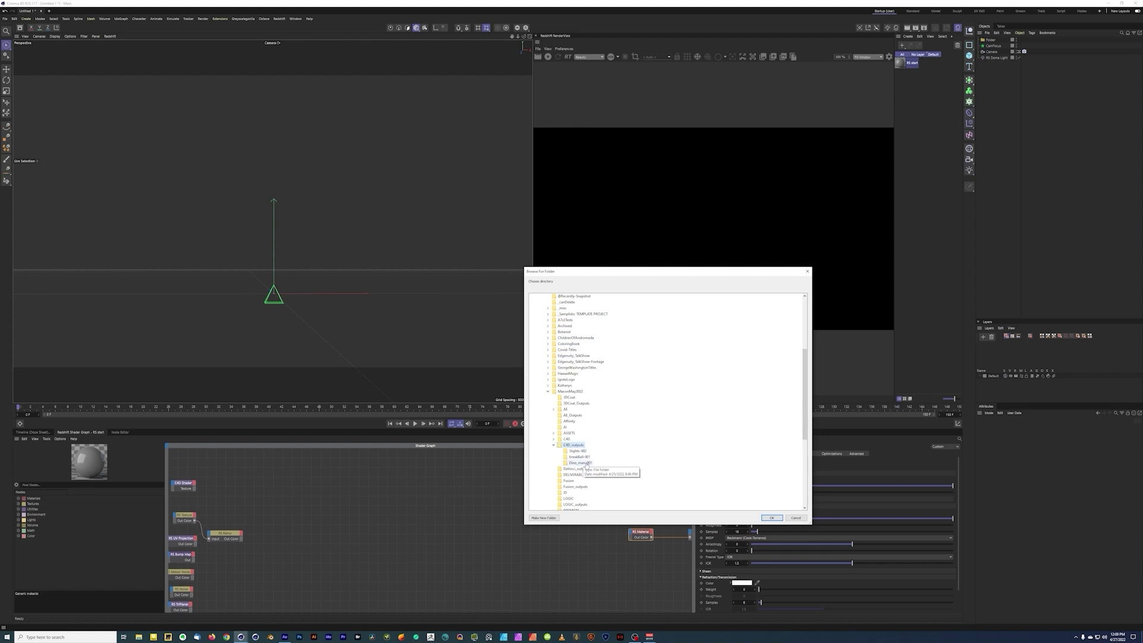
left_click(582, 463)
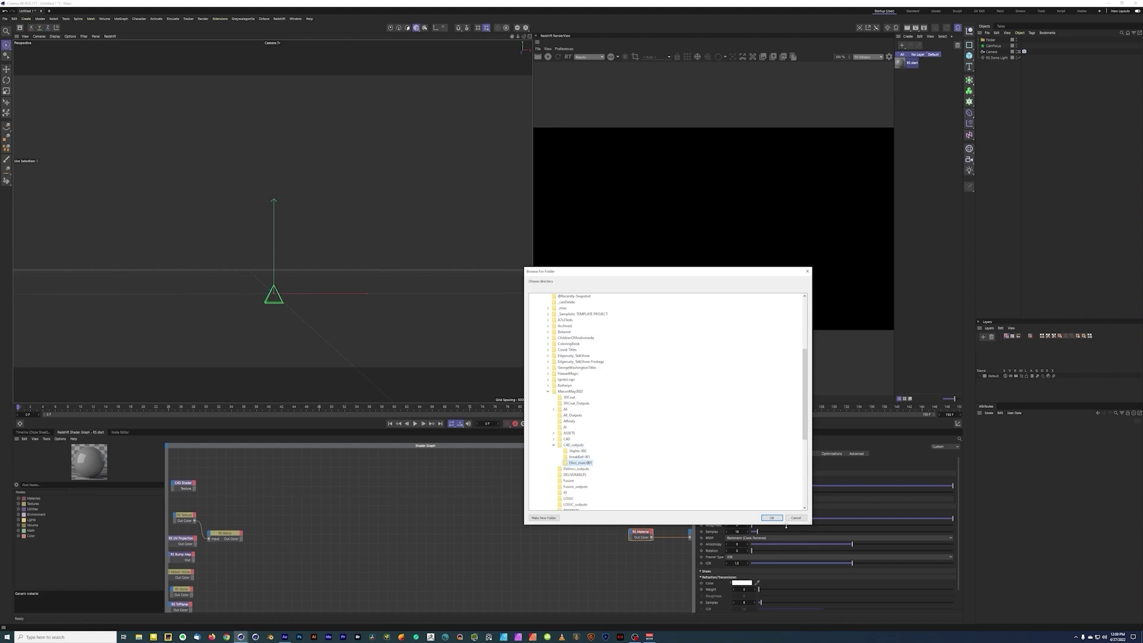
left_click(772, 518)
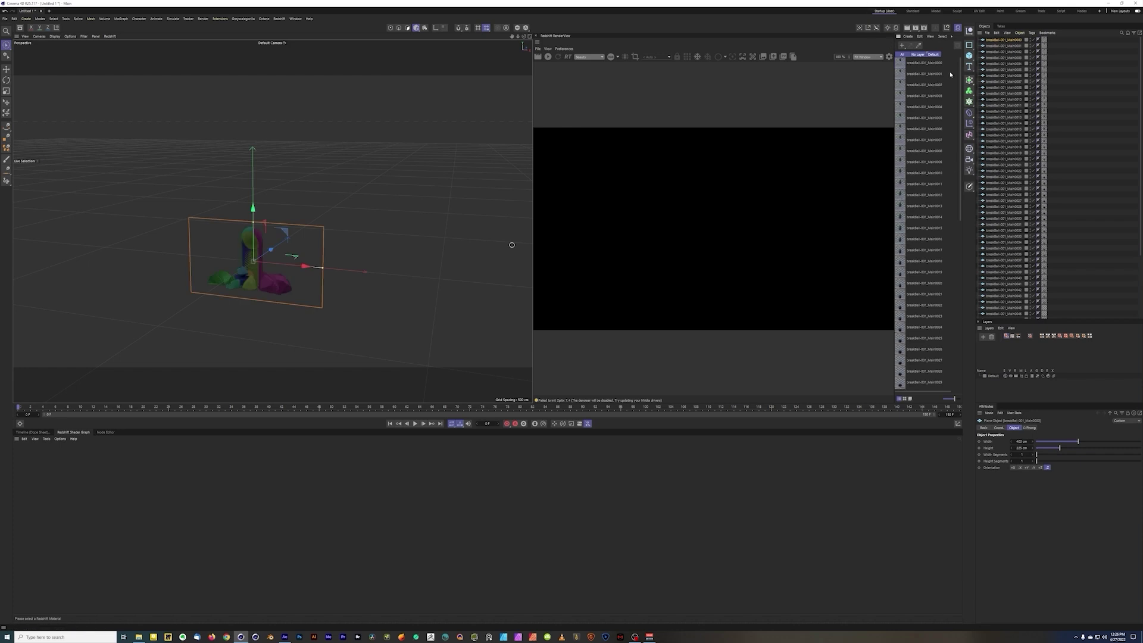
Step: Add a Cloner and place all the imported breakBall planes inside it as children
scroll(948, 160, "up", 5)
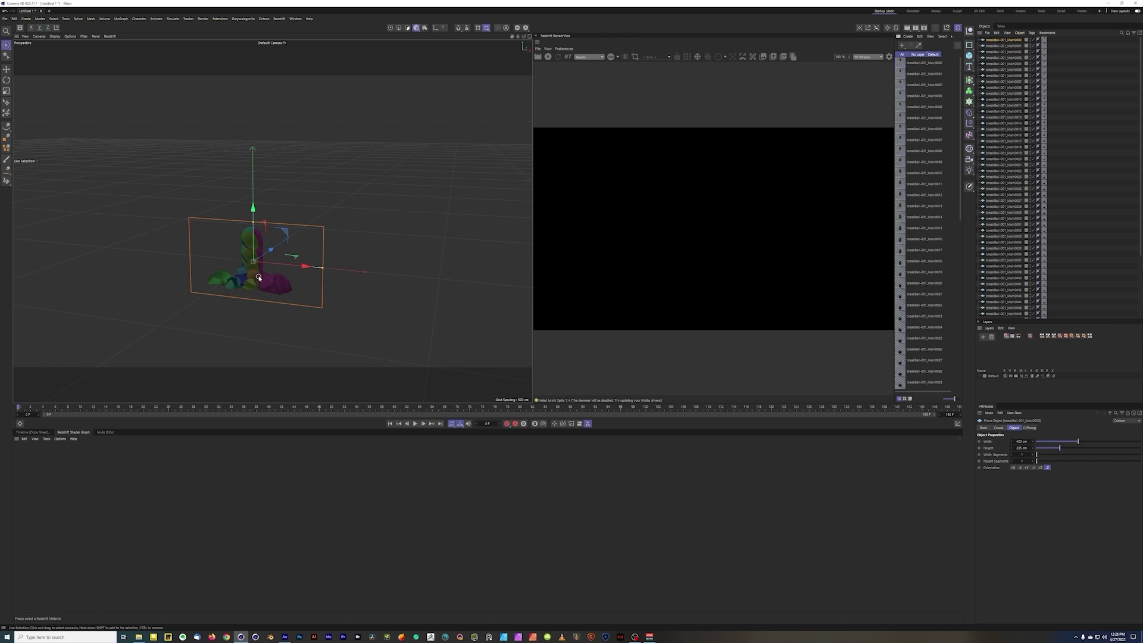
left_click_drag(258, 281, 309, 274, "alt")
key("o")
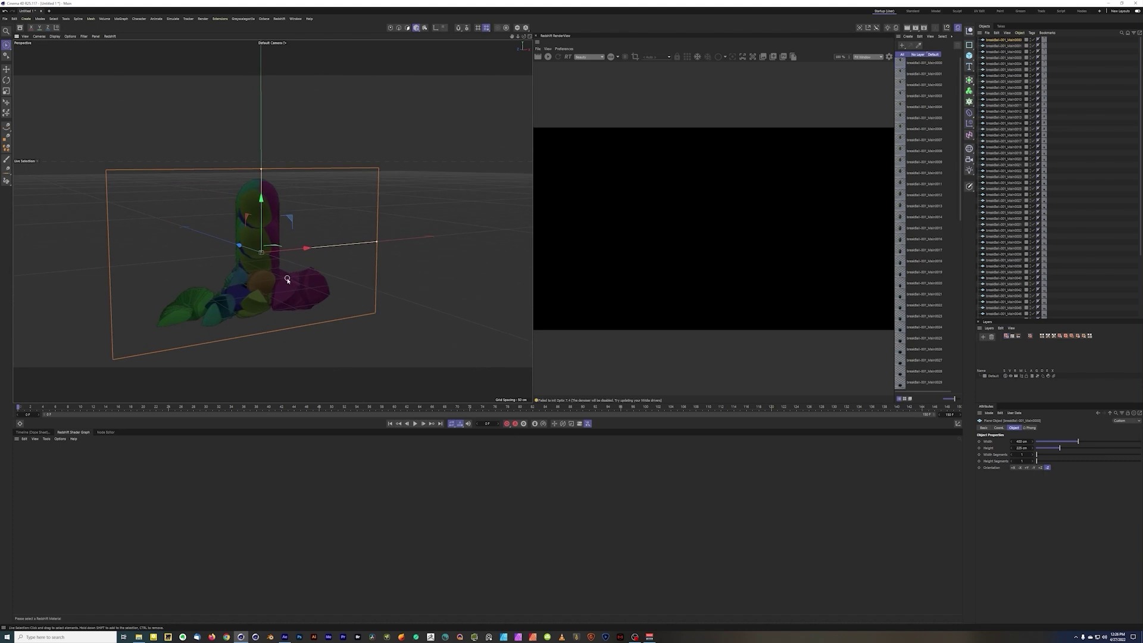
left_click(969, 101)
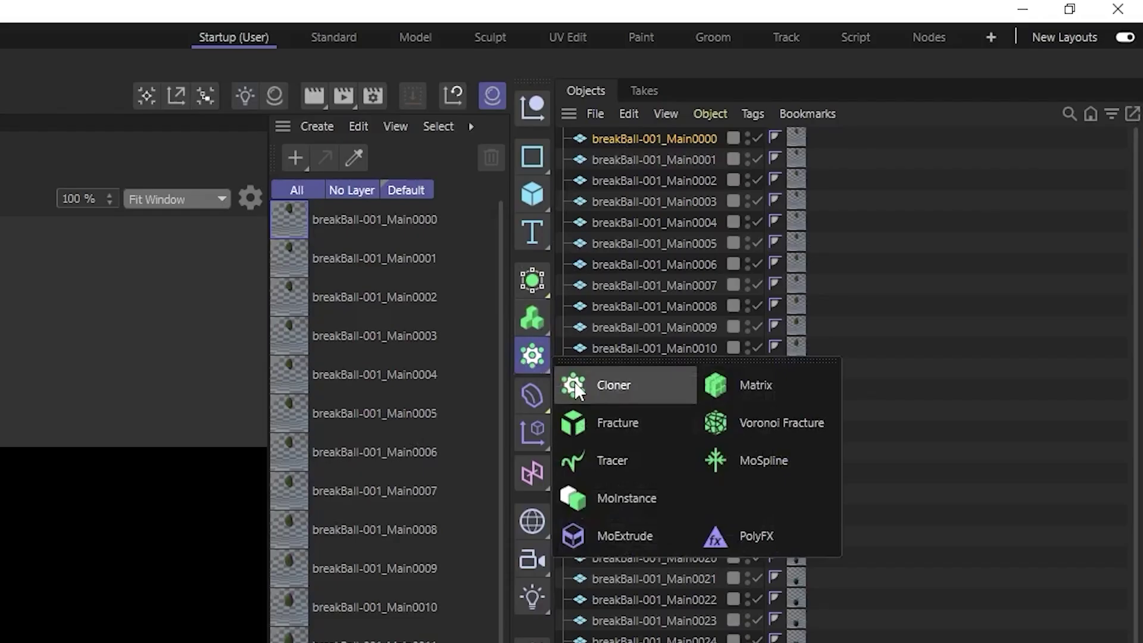
left_click(576, 388)
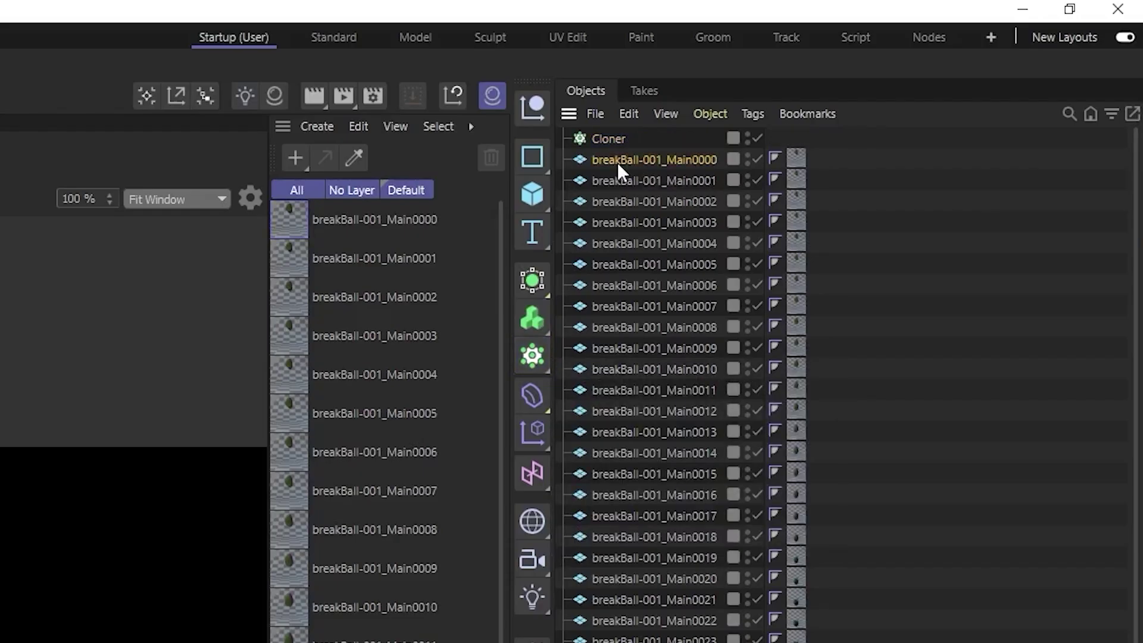
scroll(663, 258, "down", 5)
scroll(715, 346, "up", 5)
left_click_drag(616, 162, 609, 139)
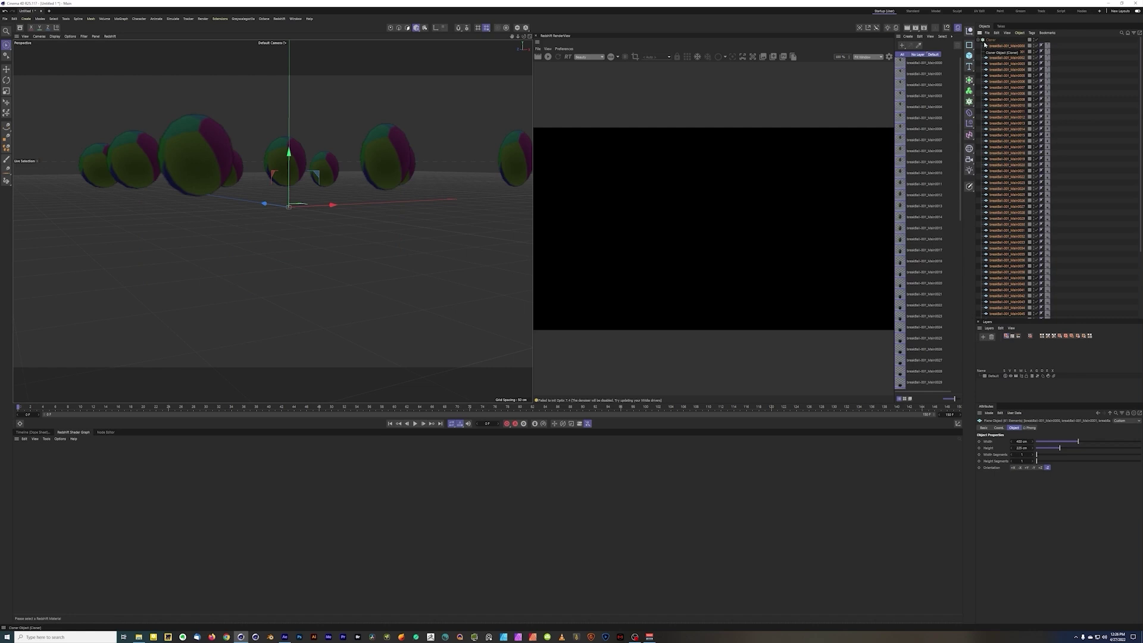
Step: Set the Cloner's Clones option to Sort and its Mode to Linear
left_click(977, 40)
left_click(990, 40)
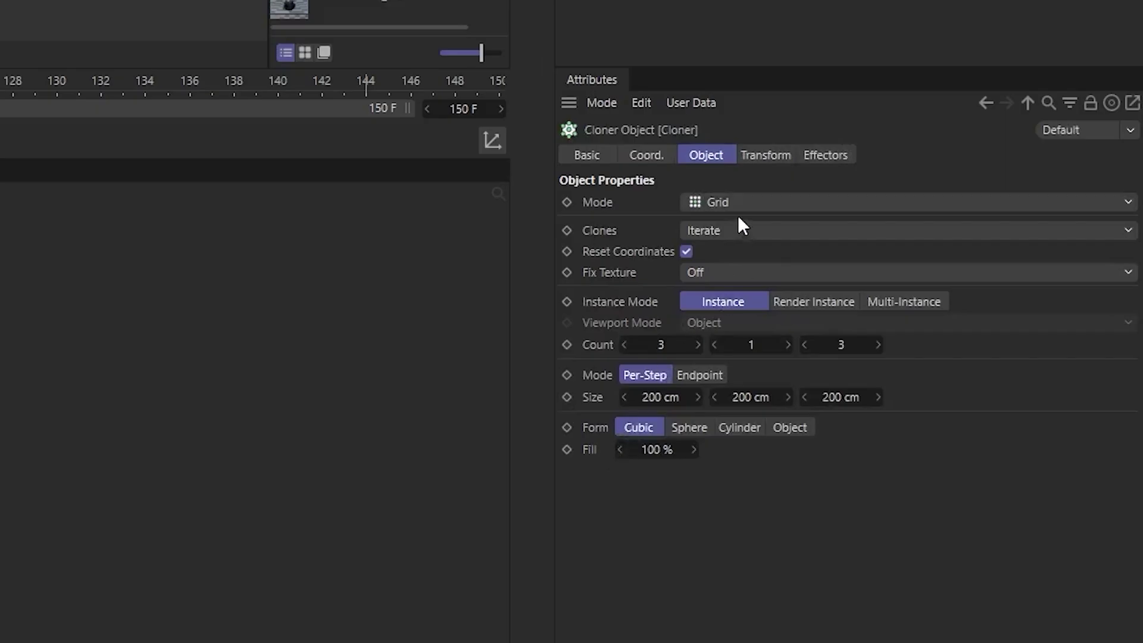
left_click(737, 230)
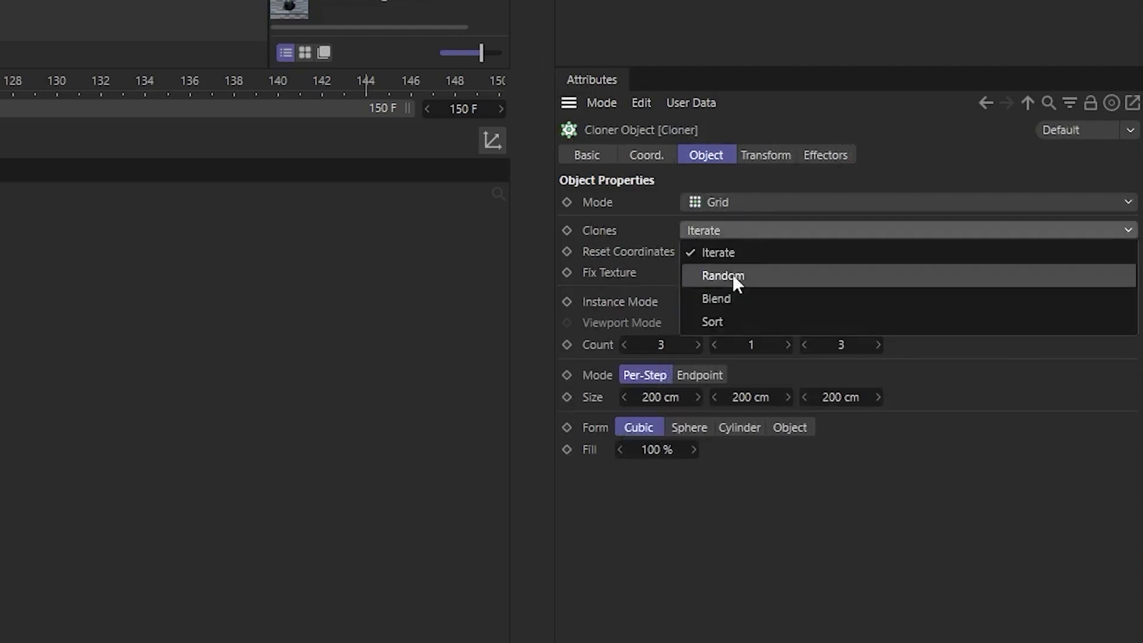
left_click(725, 322)
left_click(718, 200)
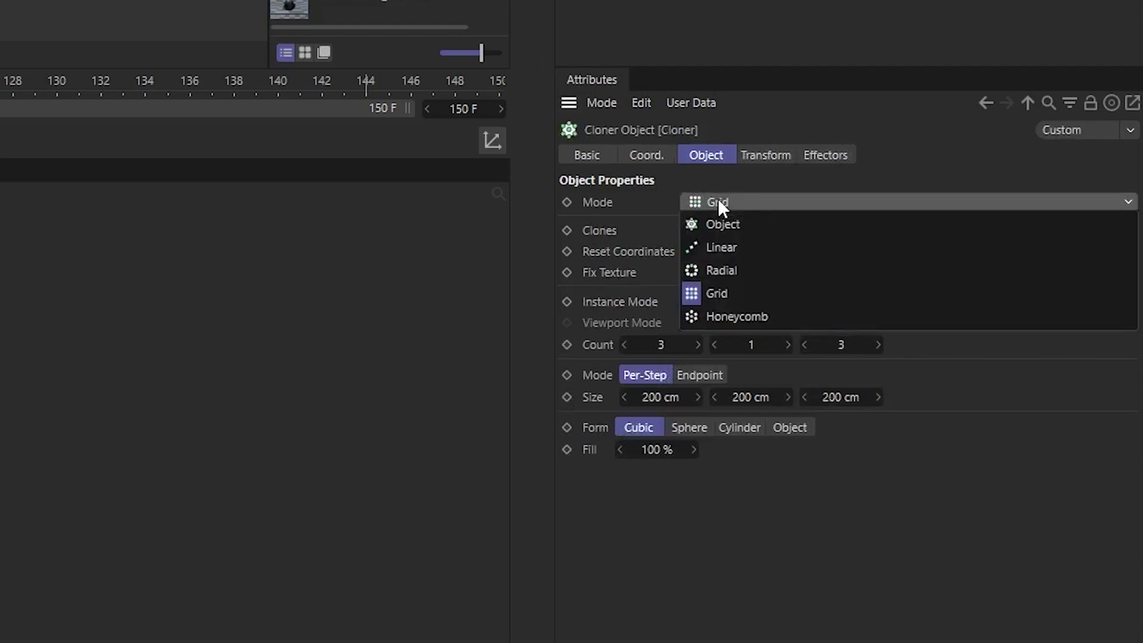
left_click(723, 249)
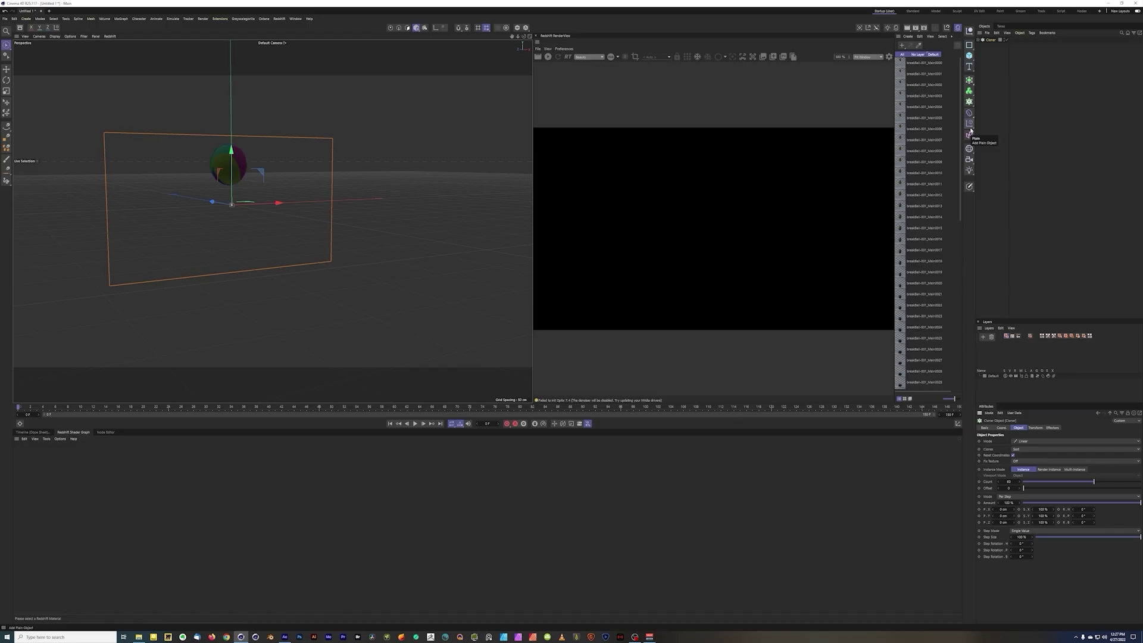
Step: Add a Plain effector to the Cloner and disable its Position parameter
left_click(971, 123)
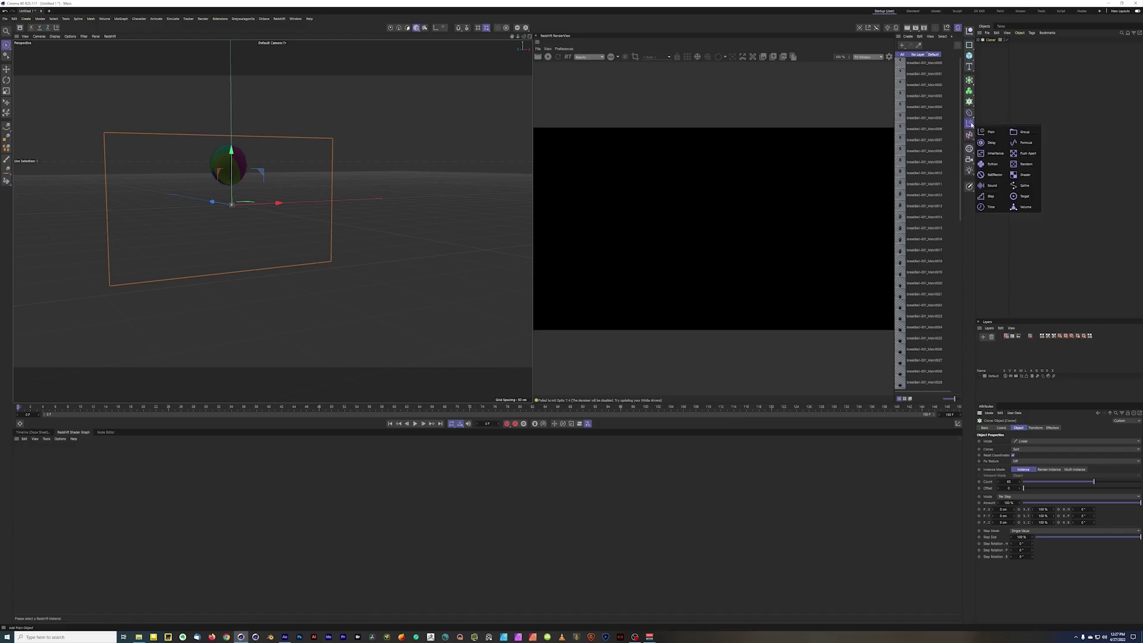
left_click(992, 134)
left_click(1037, 427)
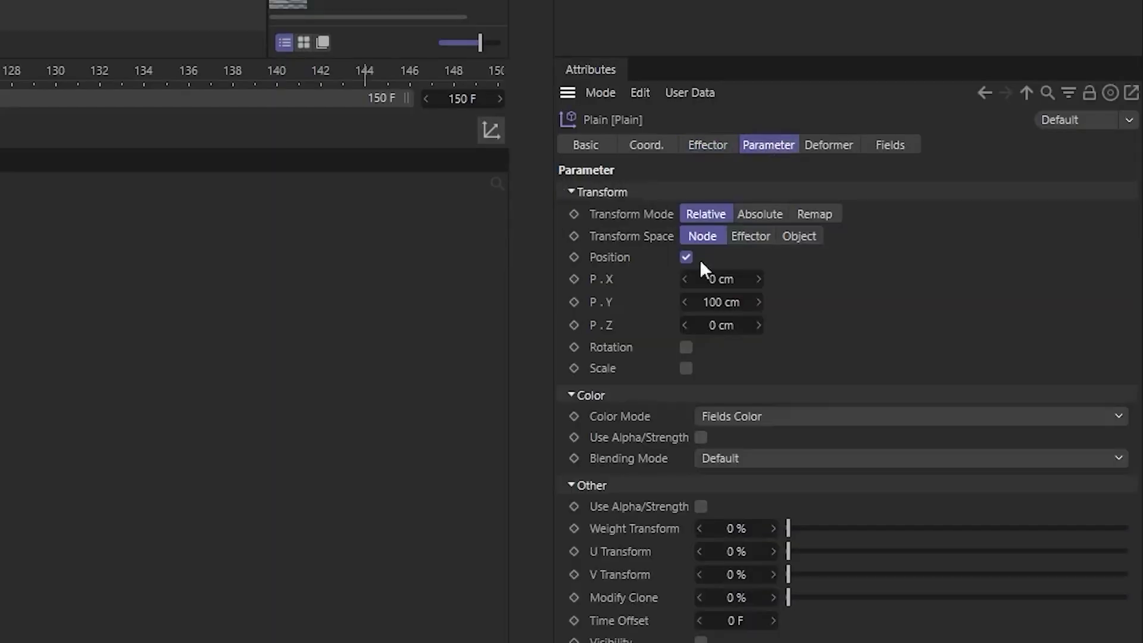
left_click(686, 257)
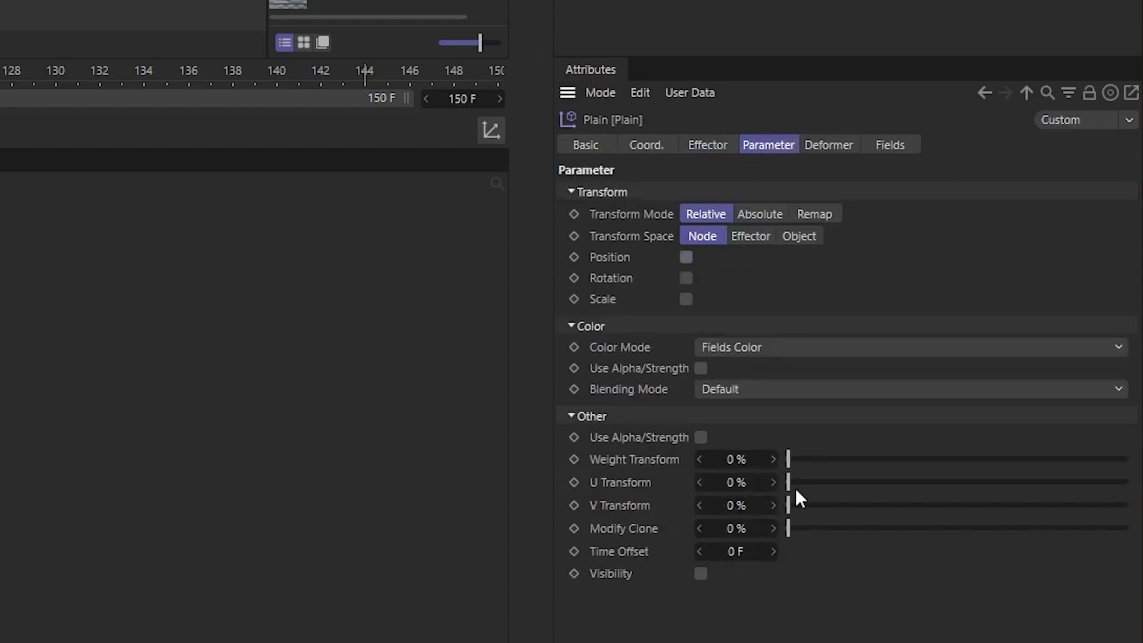
Step: Sweep the Plain effector's Modify Clone value back and forth, and set it to 100%
left_click_drag(790, 529, 1019, 527)
left_click_drag(1126, 528, 782, 536)
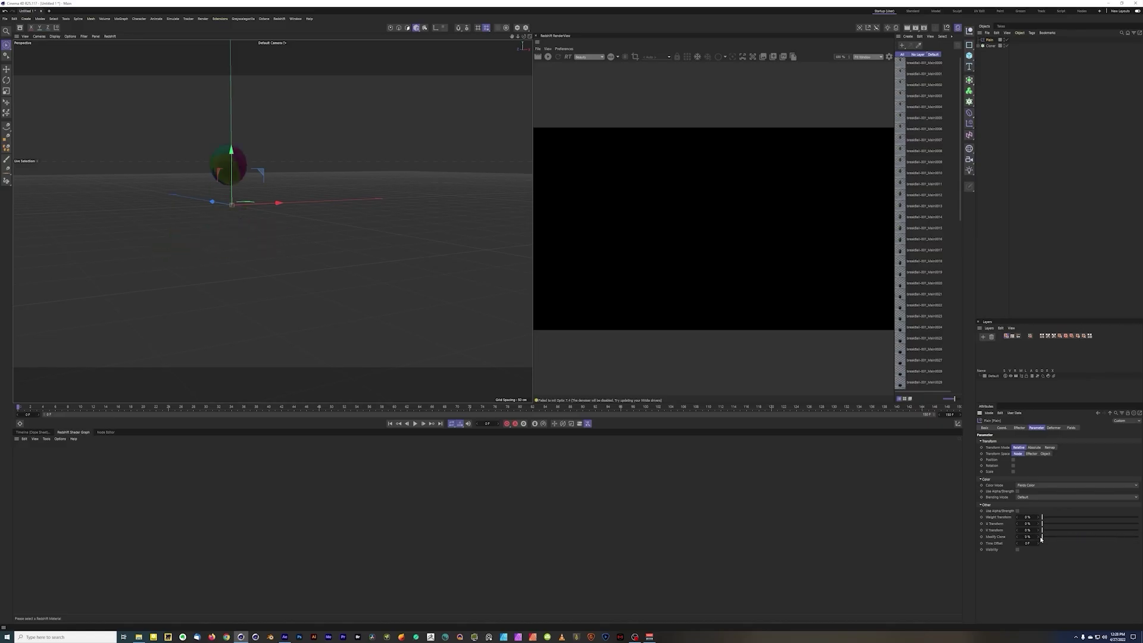
left_click_drag(1046, 538, 1121, 535)
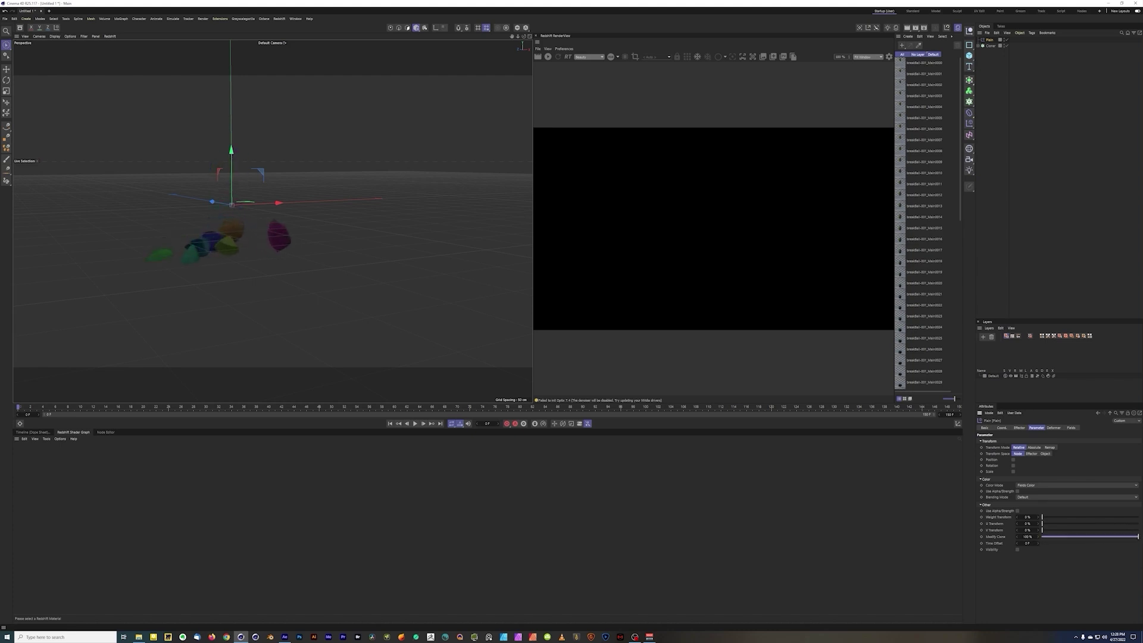
Step: Add a Linear Field to the Plain effector and move it along X past the ball
left_click(1023, 428)
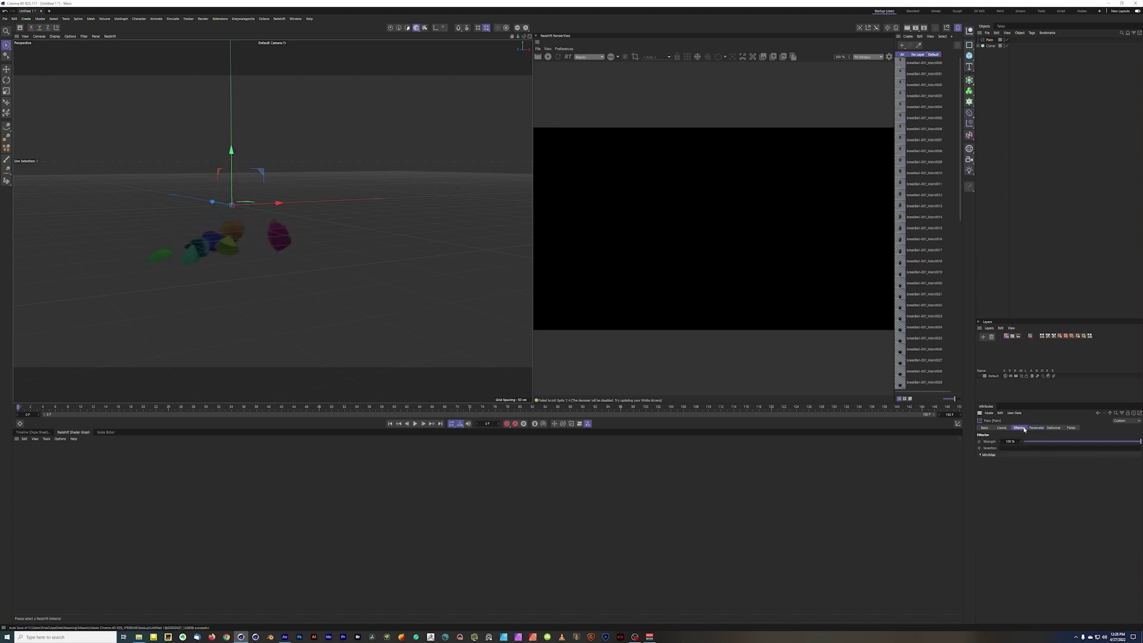
mouse_move(1128, 443)
left_mouse_down()
mouse_move(1010, 447)
mouse_move(1140, 445)
left_mouse_up()
left_click(1071, 428)
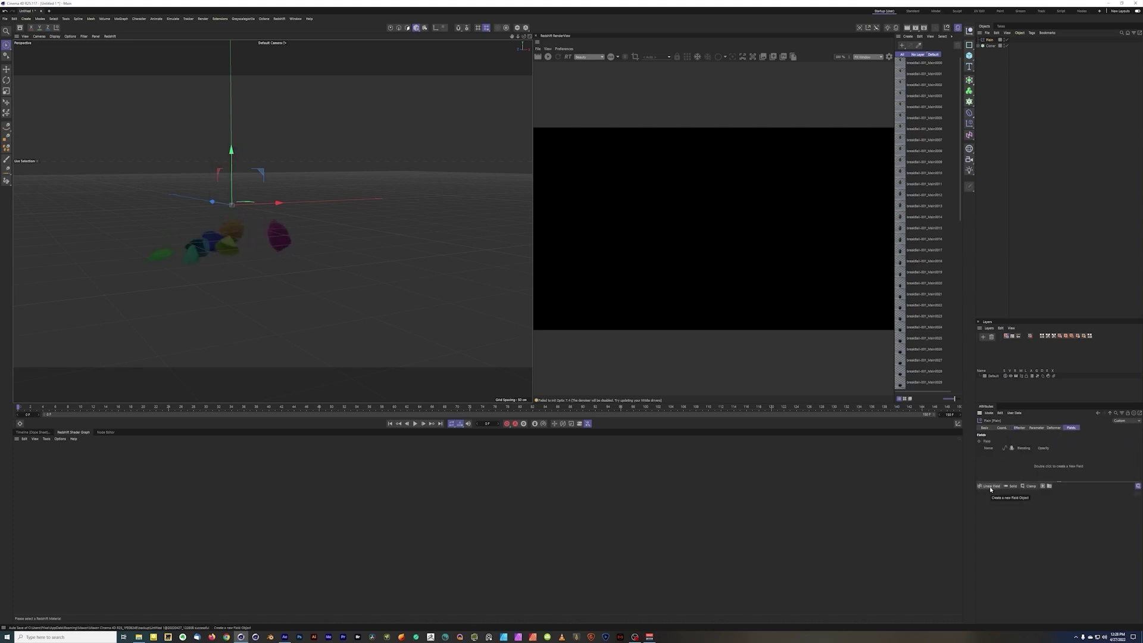
left_click(991, 486)
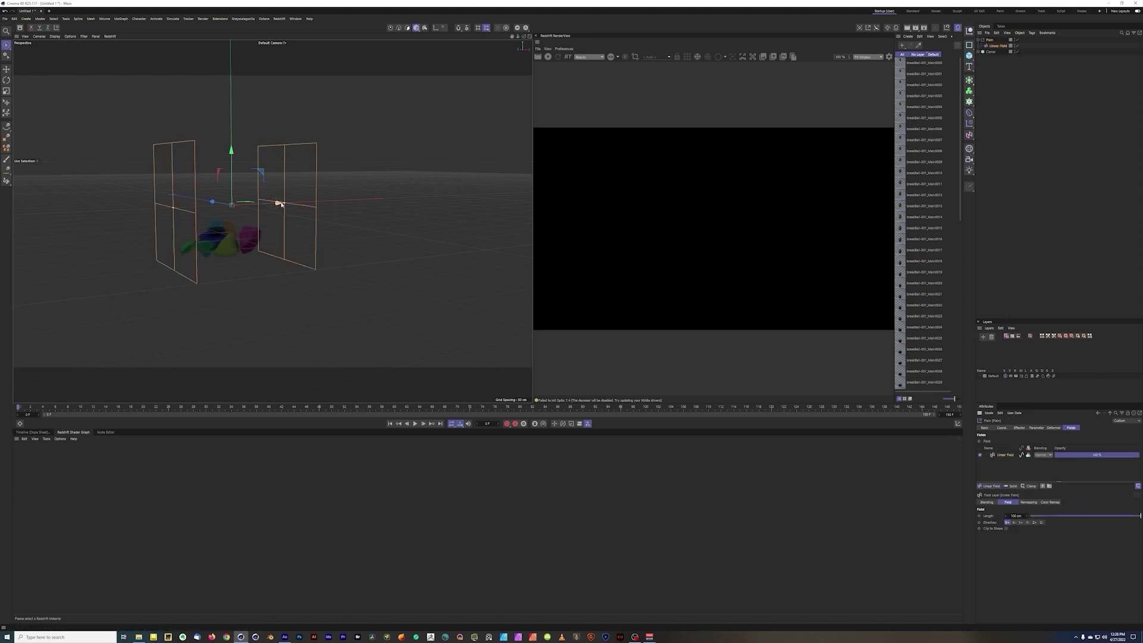
left_click_drag(278, 204, 324, 248)
left_click_drag(269, 203, 202, 184)
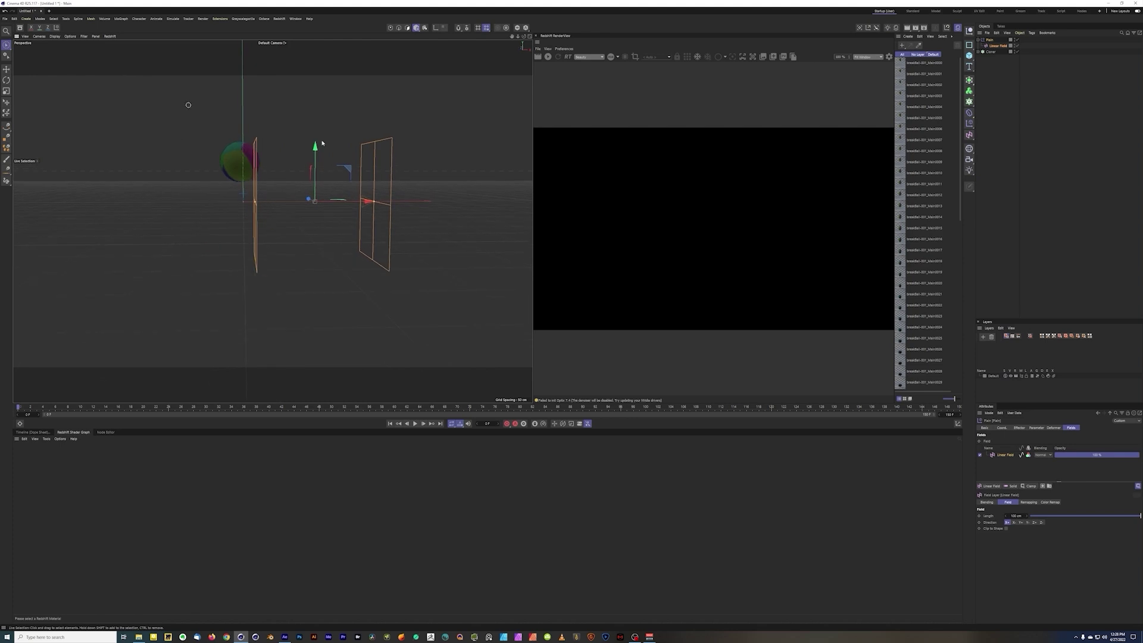
Step: Select all the breakBall materials and set their Texture Preview Size to No Scaling
left_click(923, 63)
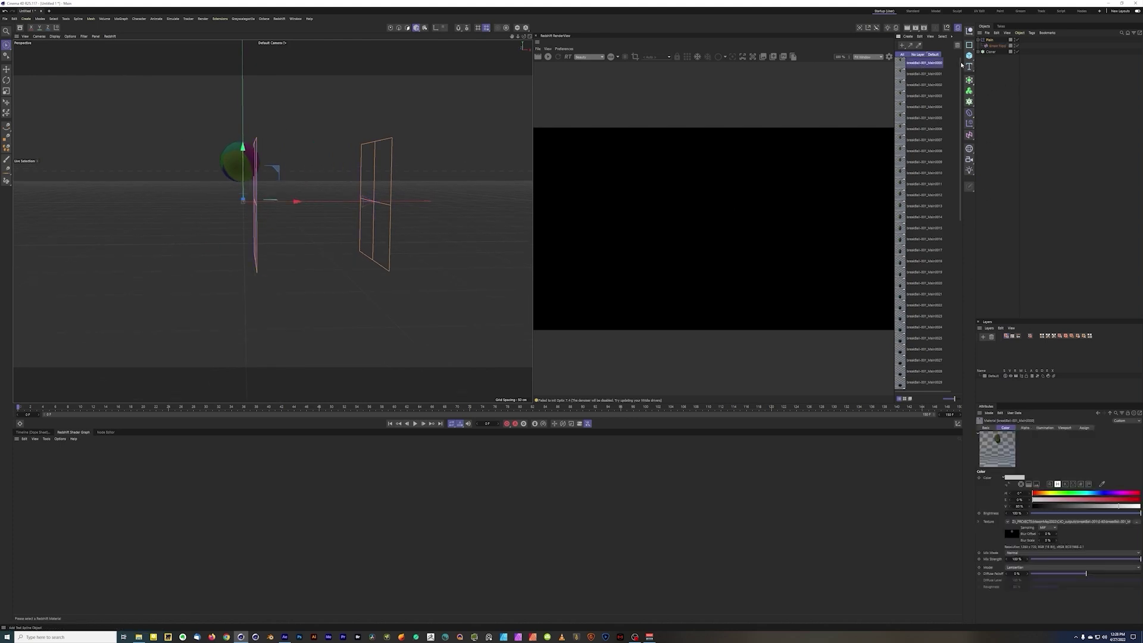
left_click_drag(963, 97, 933, 391)
left_click(928, 384, "shift")
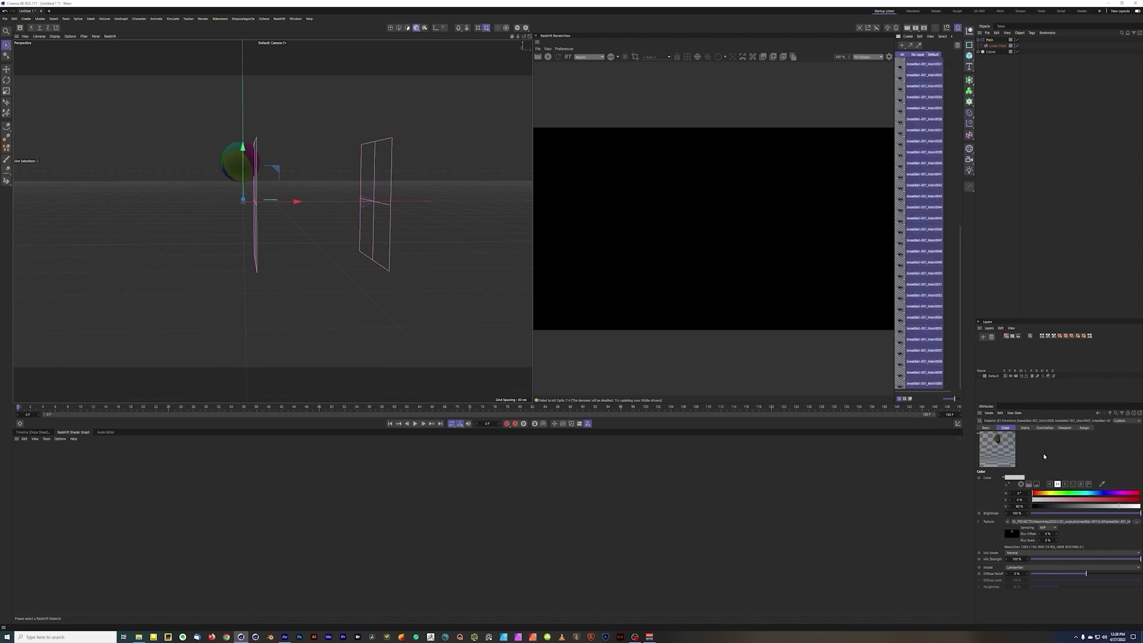
left_click(1065, 428)
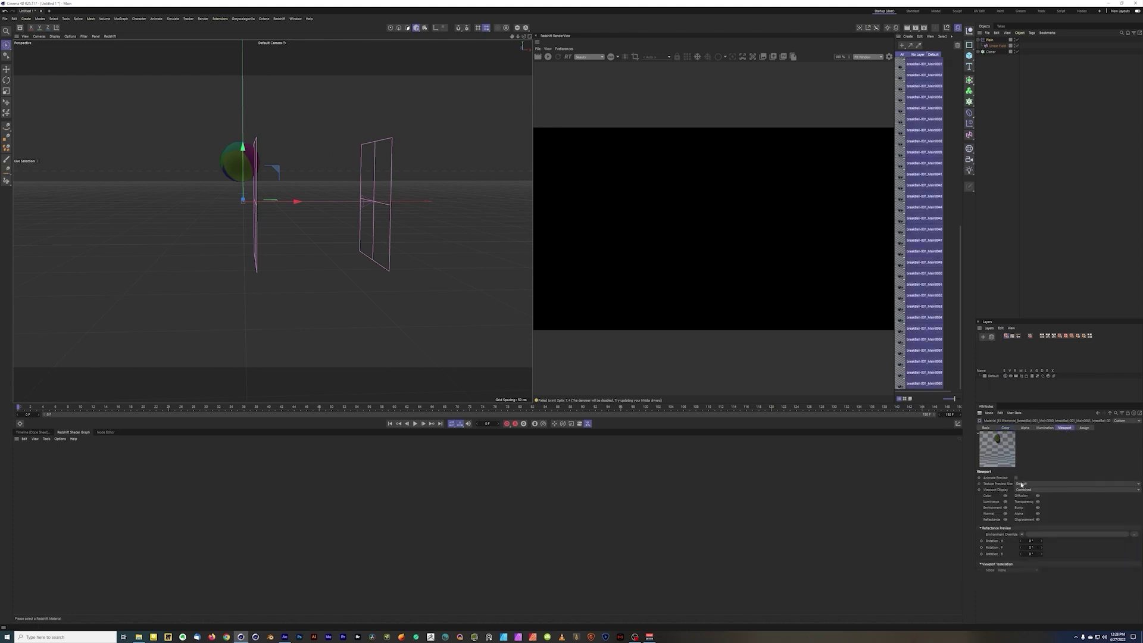
left_click(1022, 484)
left_click(1022, 490)
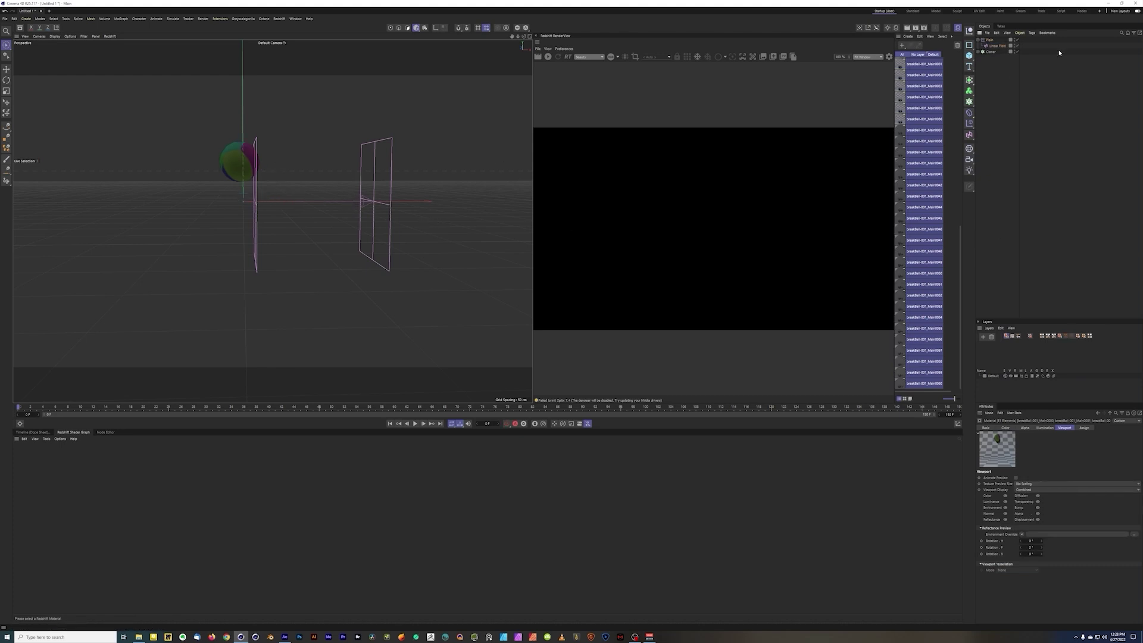
Step: Move the Linear Field back along X across the image planes and inspect the ball animation from several angles
left_click(995, 46)
left_click_drag(363, 203, 284, 227)
middle_click_drag(245, 225, 327, 214, "alt")
mouse_move(327, 214)
left_mouse_down("alt")
mouse_move(291, 232)
mouse_move(311, 224)
left_mouse_up("alt")
middle_click_drag(311, 224, 212, 196, "alt")
left_click_drag(212, 197, 246, 210, "alt")
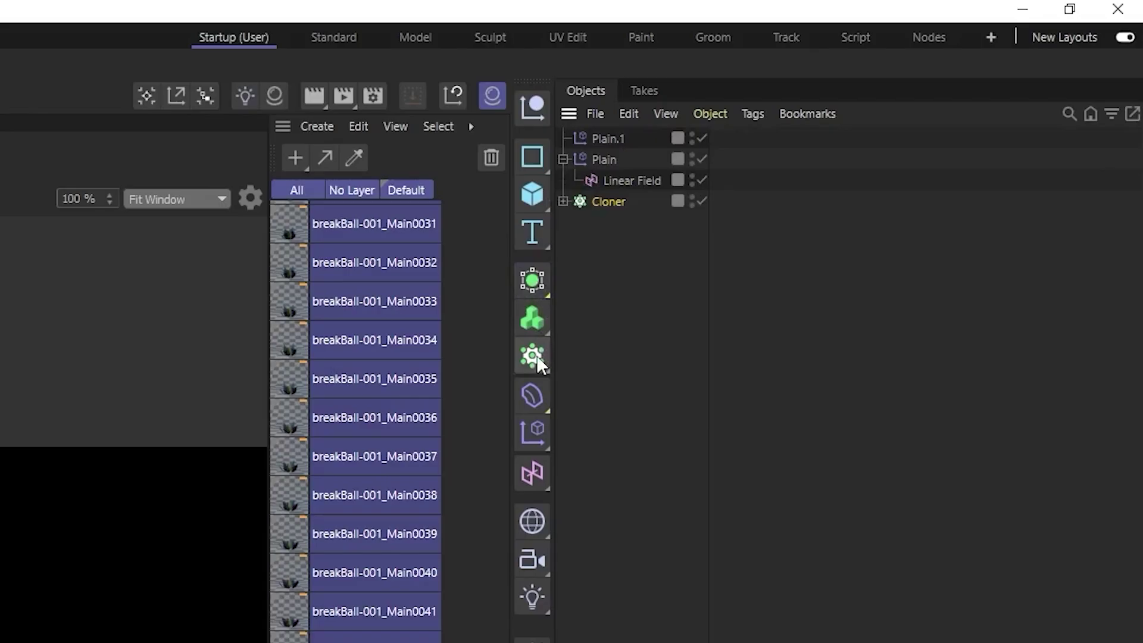
Step: Add a second Cloner and nest the existing Cloner of image planes inside it
left_click(970, 102)
left_click_drag(601, 217, 596, 221)
left_click(601, 201)
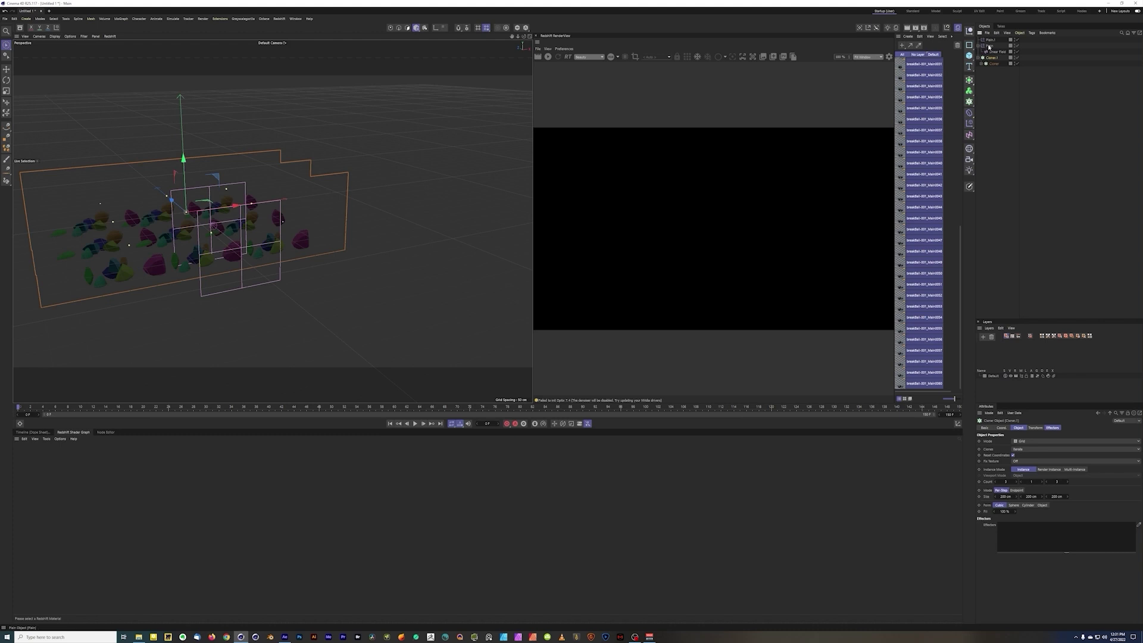
Step: Move the Linear Field along X through the grid of clones, and raise the inner Cloner
left_click(990, 52)
left_click_drag(207, 222, 506, 222)
key("r")
key("e")
left_click(993, 64)
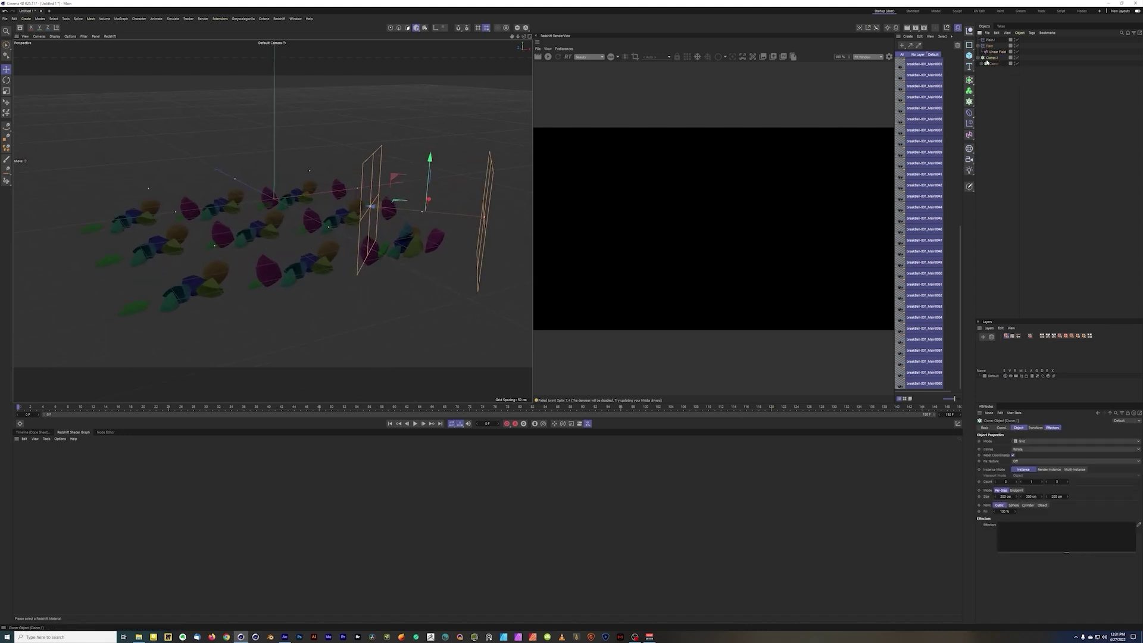
left_click_drag(274, 156, 276, 92)
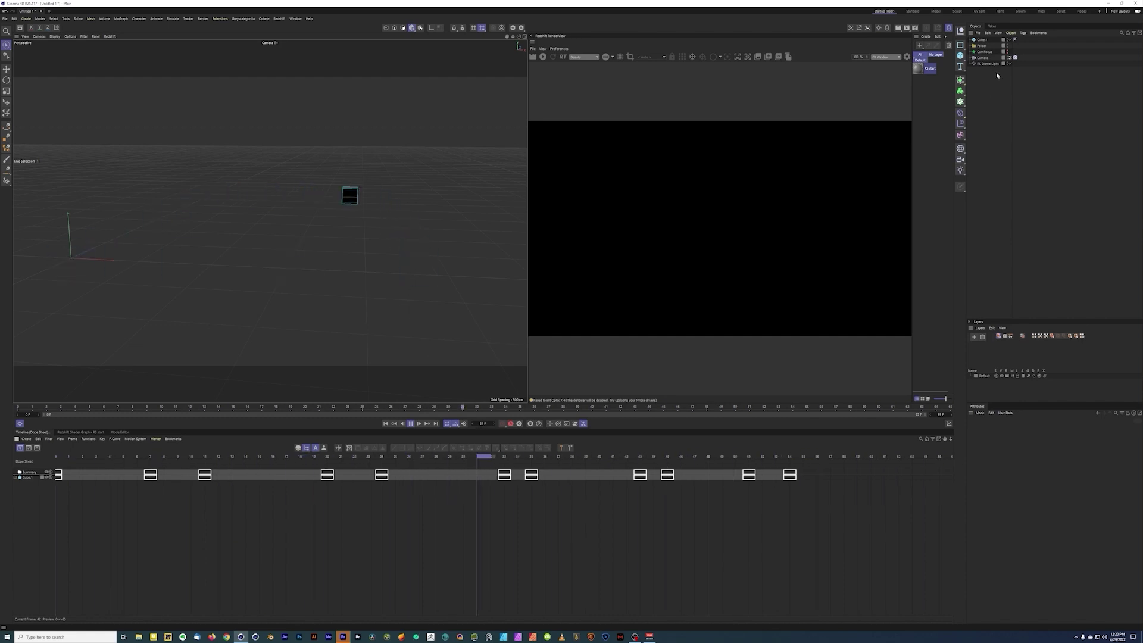
Step: Add a Track Modifier animation tag to the keyframed cube
left_click(985, 40)
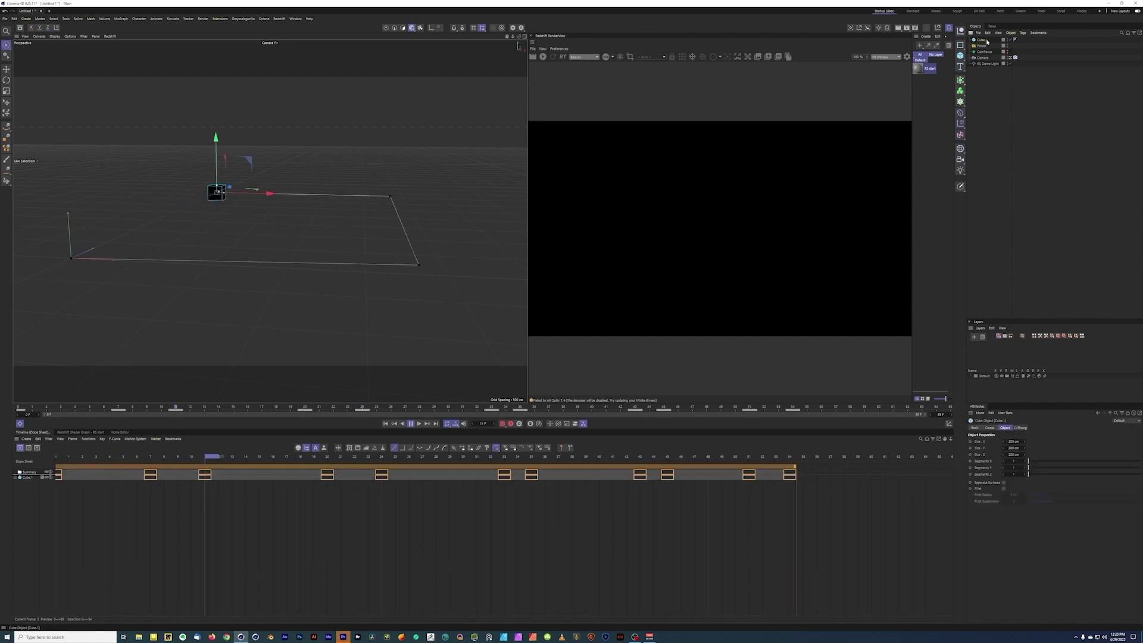
right_click(985, 40)
mouse_move(1006, 53)
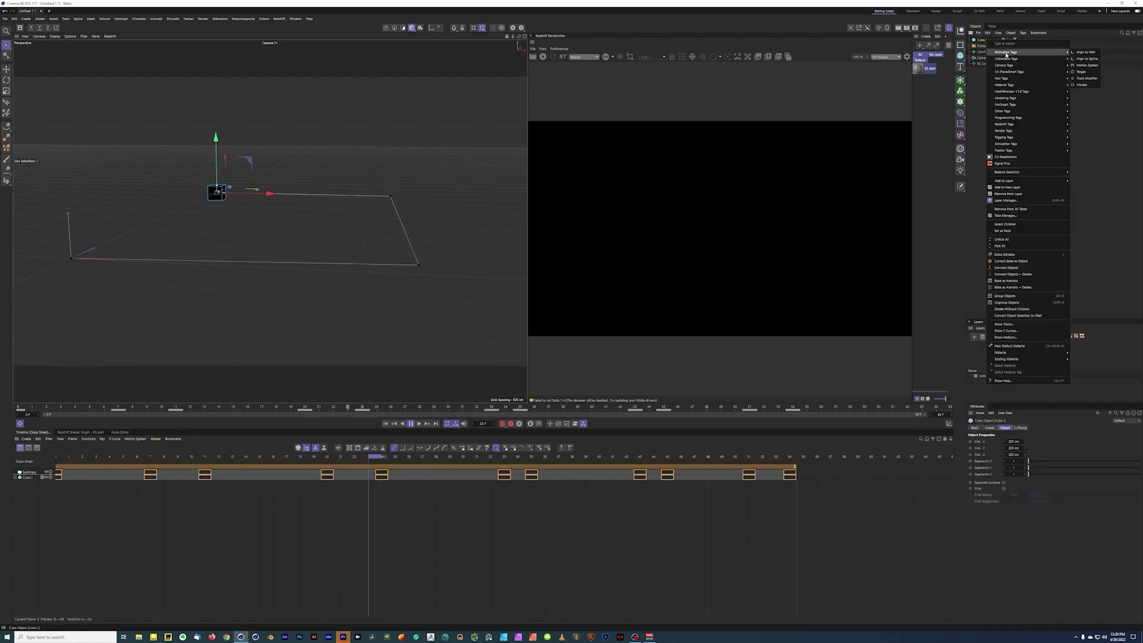
left_click(1085, 78)
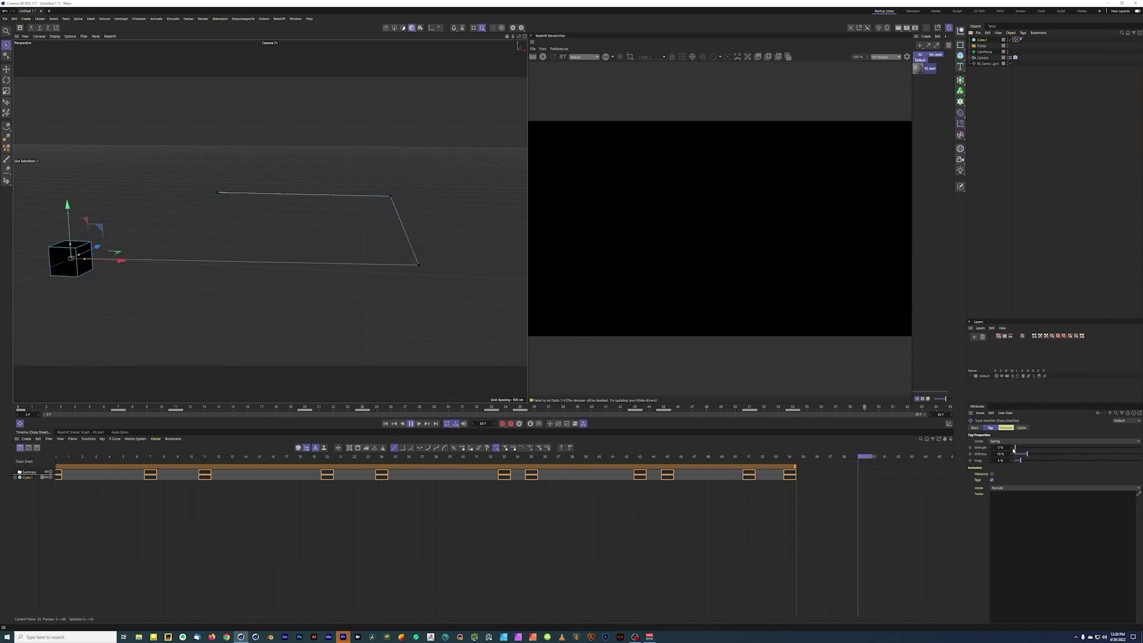
Step: Raise the Track Modifier's spring strength, and switch its mode to Posterization with a frame step of 12 F
left_click_drag(1016, 449, 1035, 447)
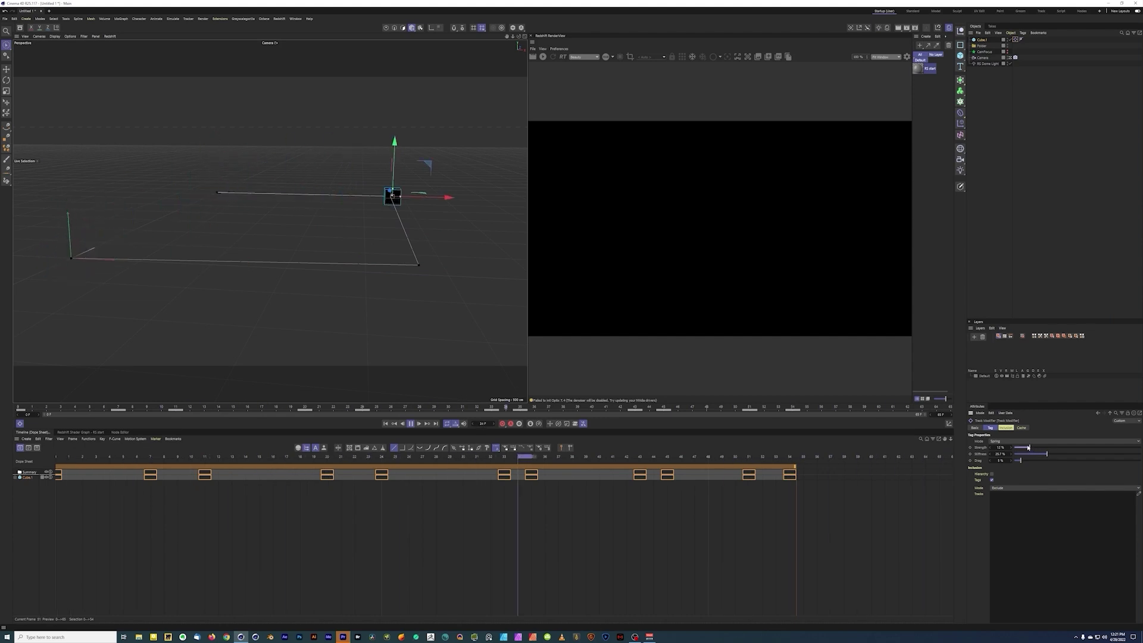
left_click(1023, 441)
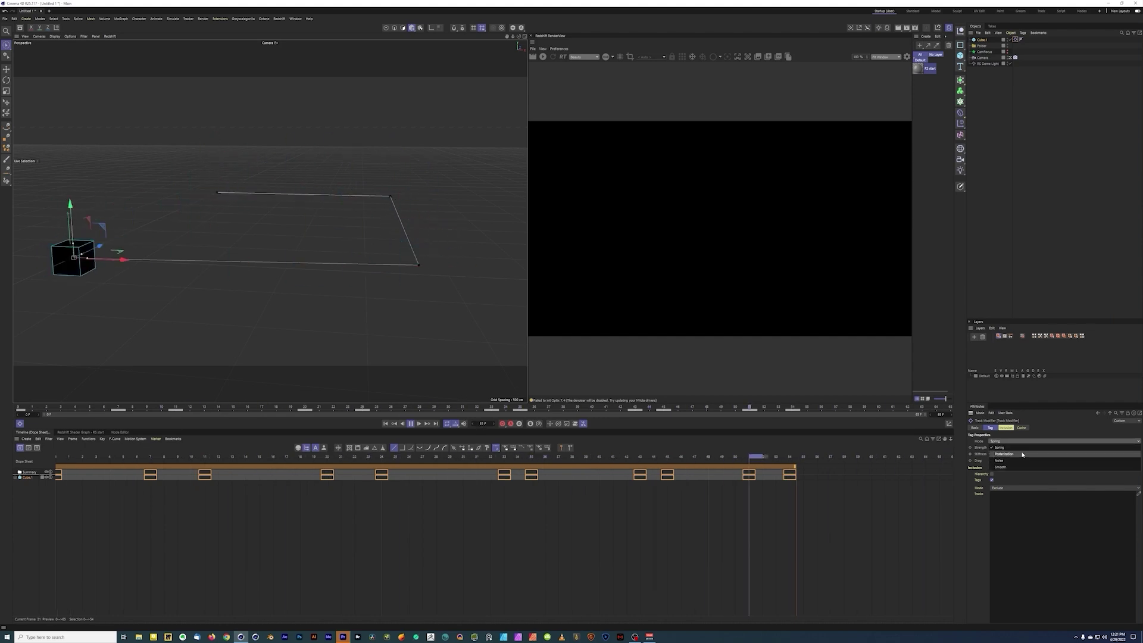
left_click(1023, 455)
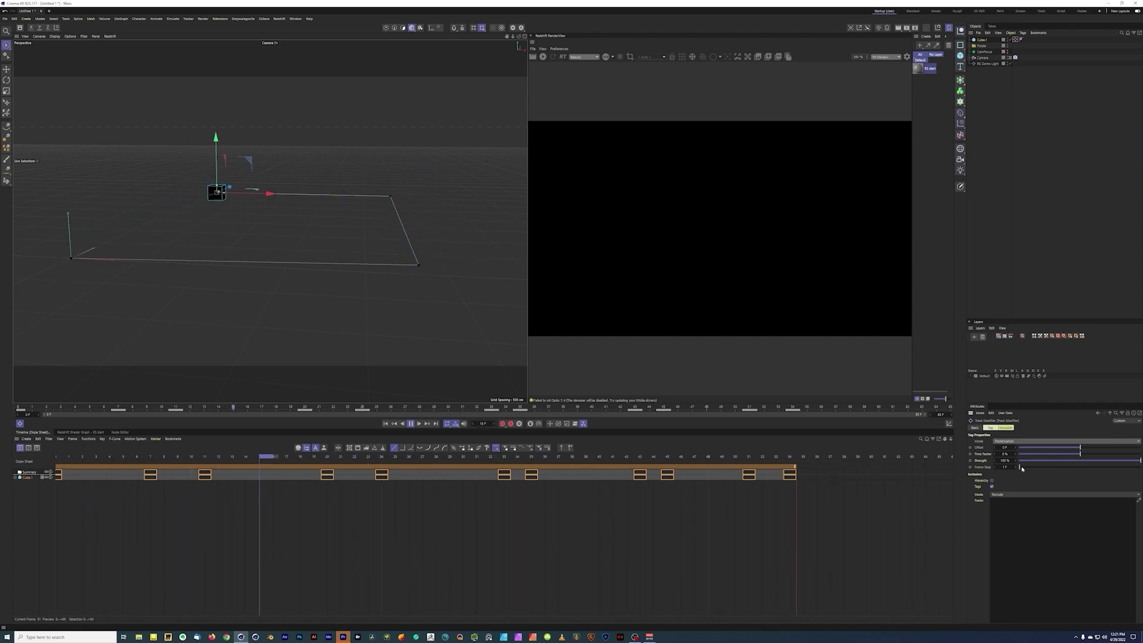
left_click_drag(1020, 466, 1025, 467)
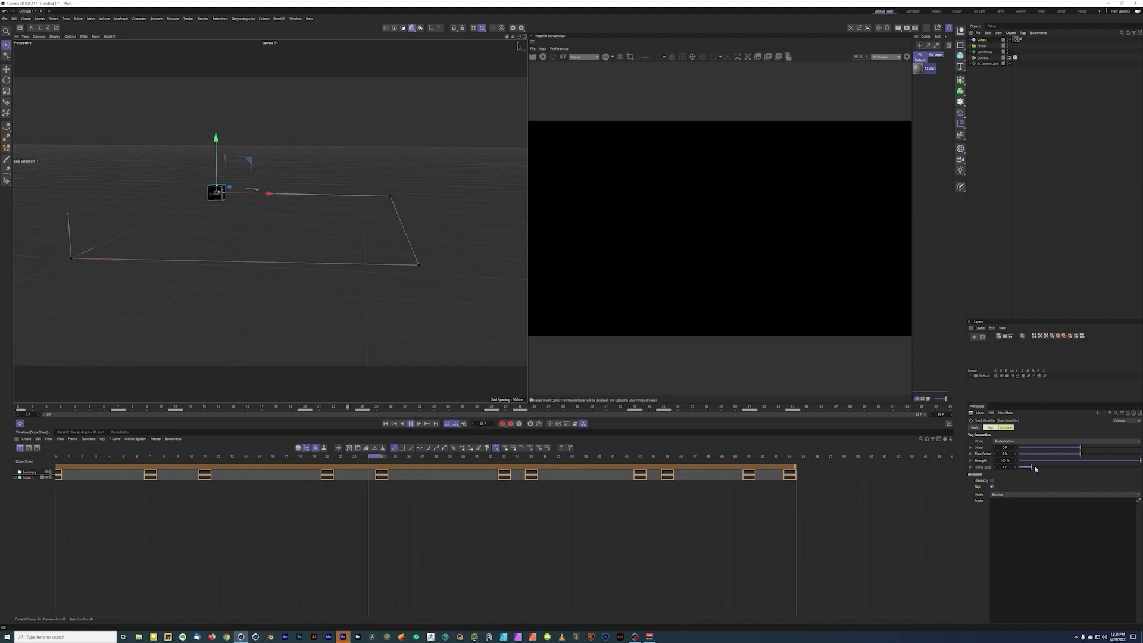
left_click_drag(1034, 466, 1065, 469)
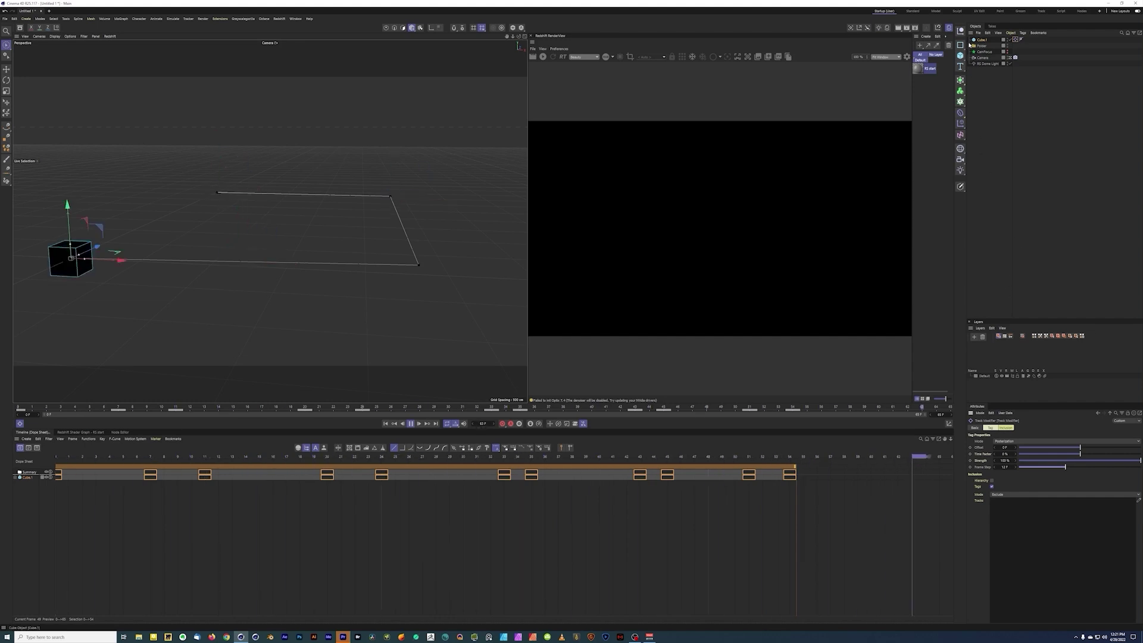
Step: Add a Tracer that traces the animated cube and limit its trail from the end
left_click(960, 101)
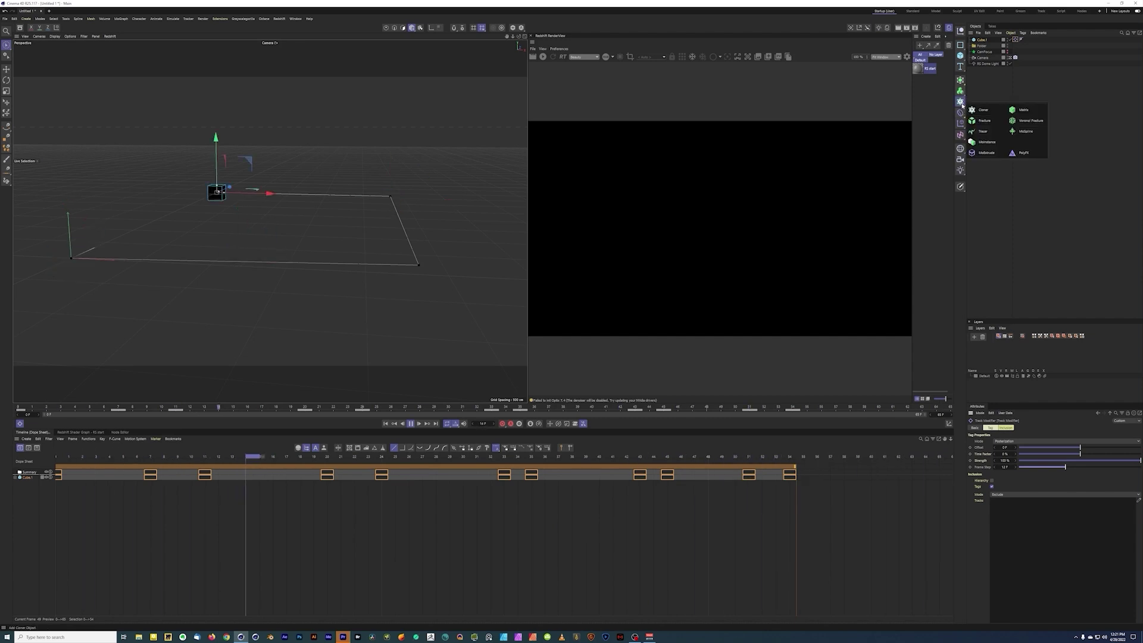
left_click(984, 132)
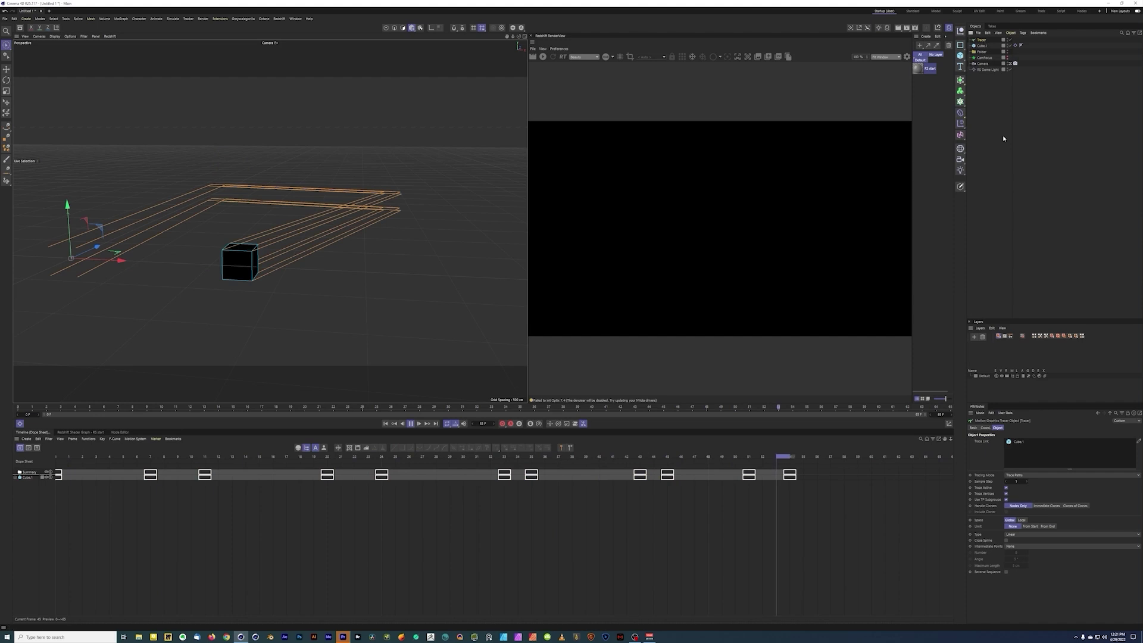
left_click(1048, 526)
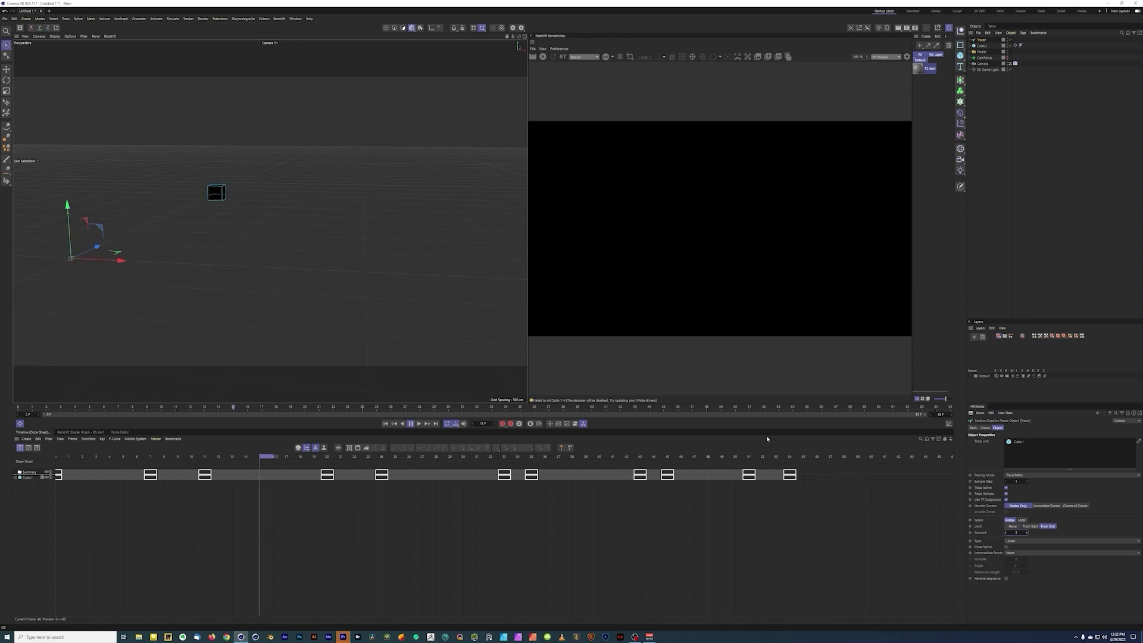
Step: Add a second Track Modifier animation tag to the cube
left_click(1016, 46)
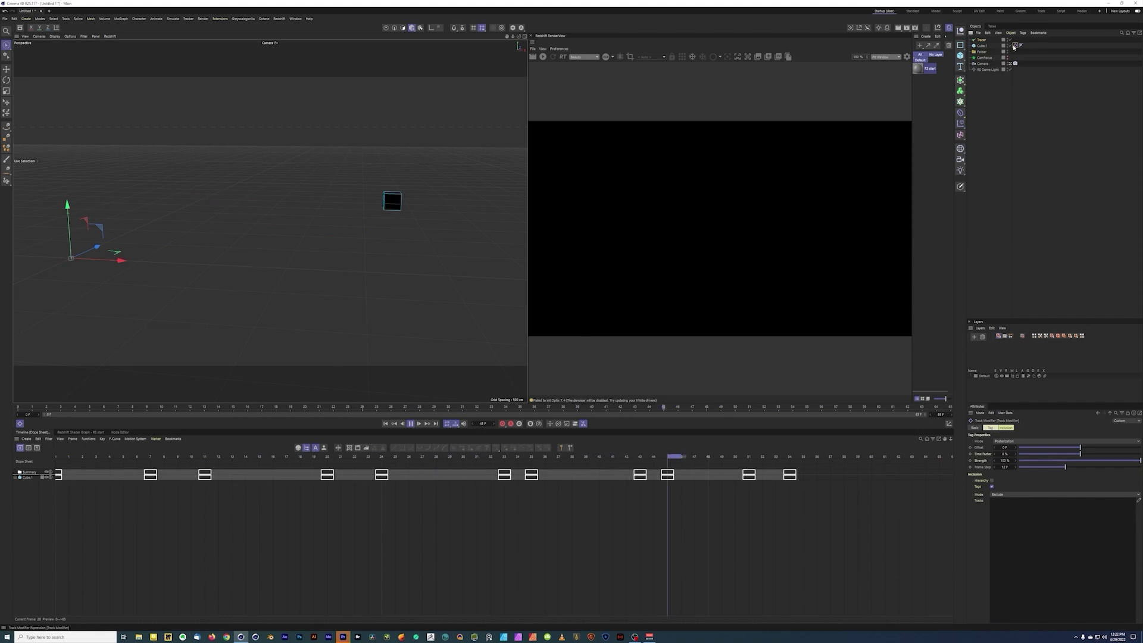
left_click(983, 45)
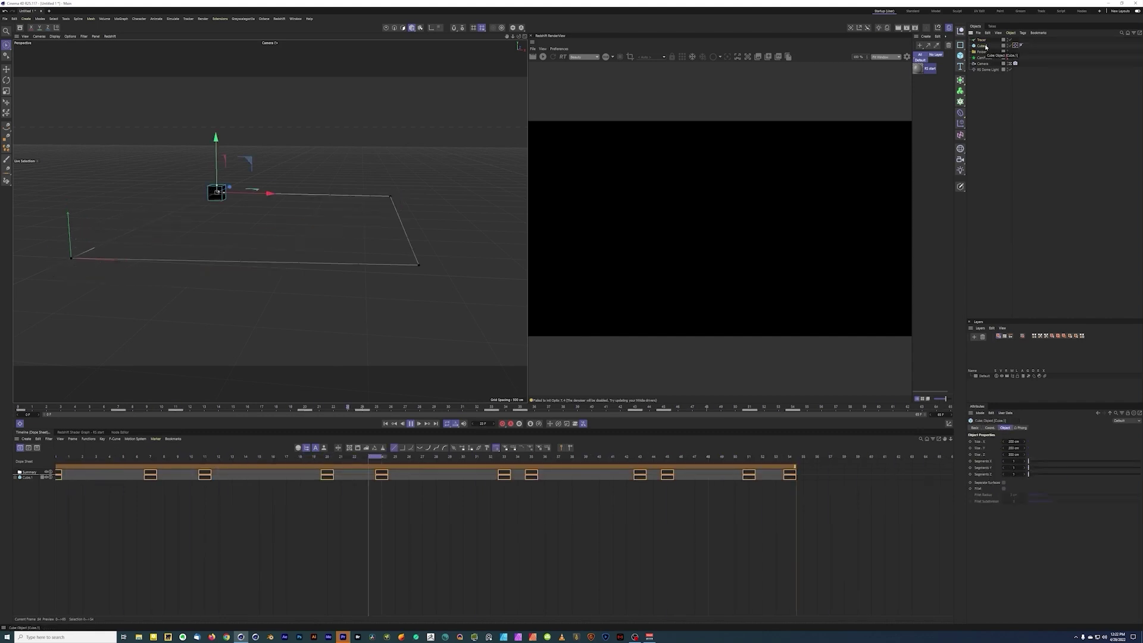
right_click(985, 47)
mouse_move(1018, 58)
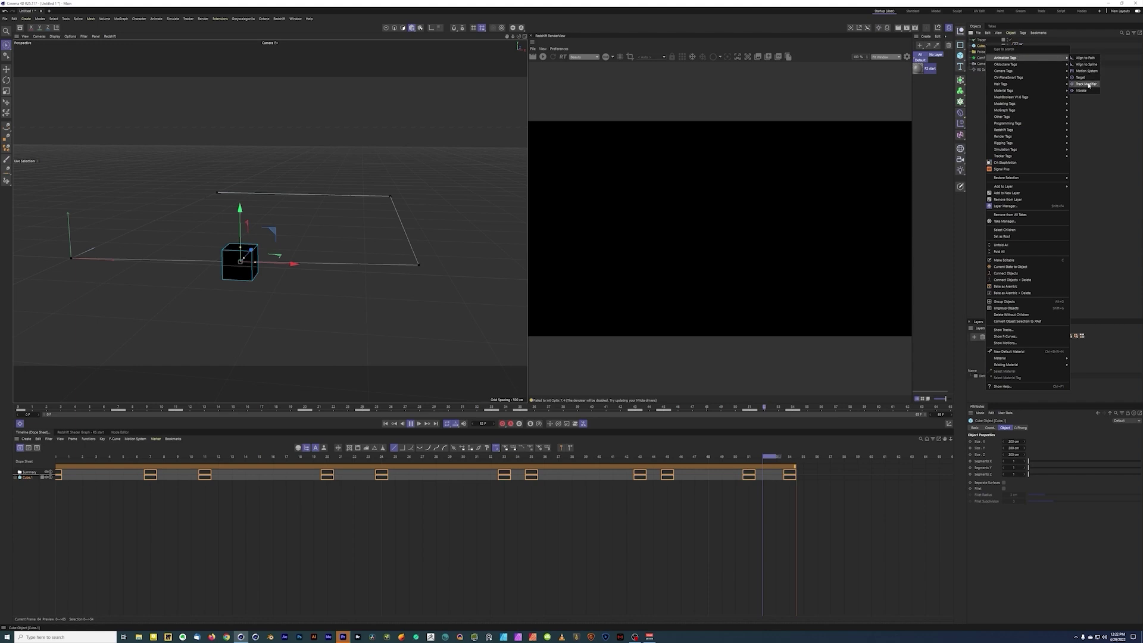
left_click(1086, 84)
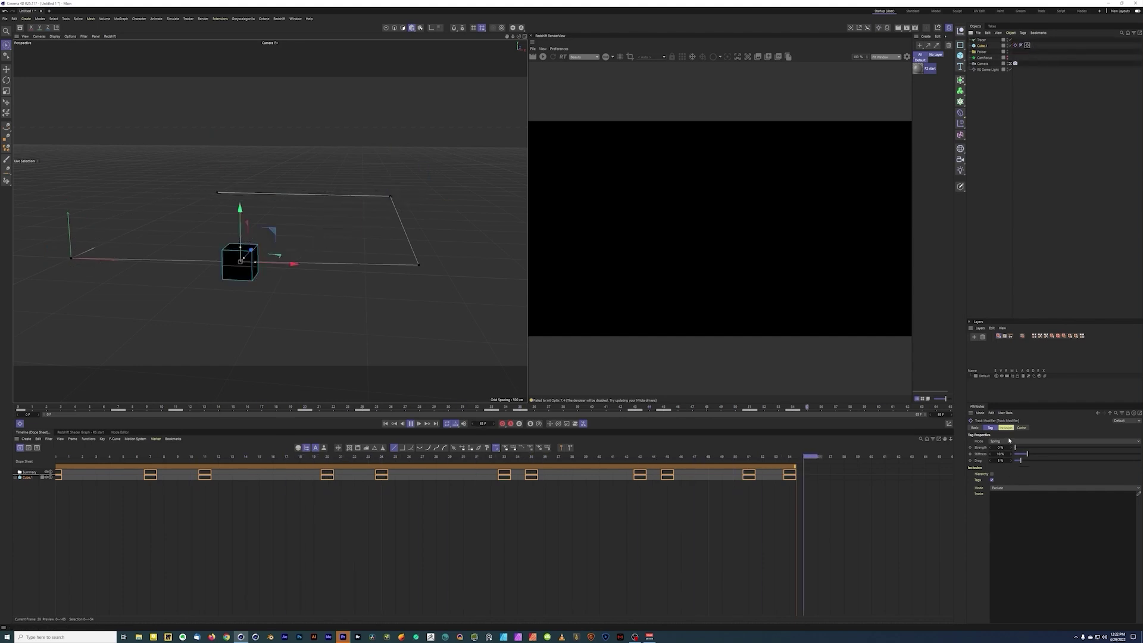
Step: Set the second Track Modifier's spring strength to about 10% and its stiffness to about 30%
left_click(1042, 449)
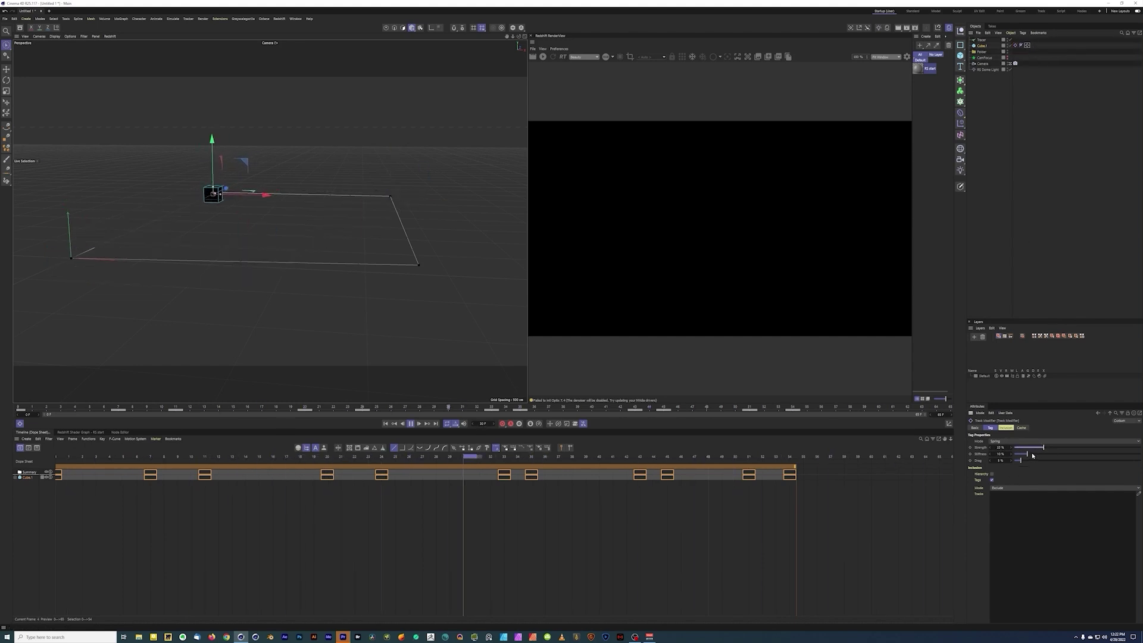
left_click(1032, 447)
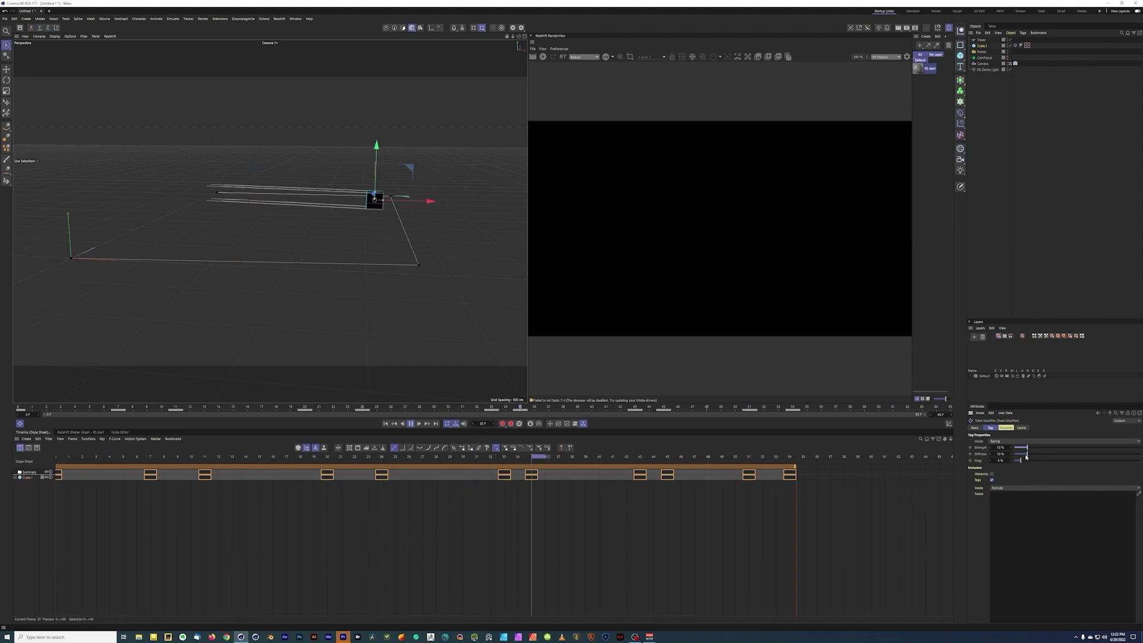
left_click(1039, 452)
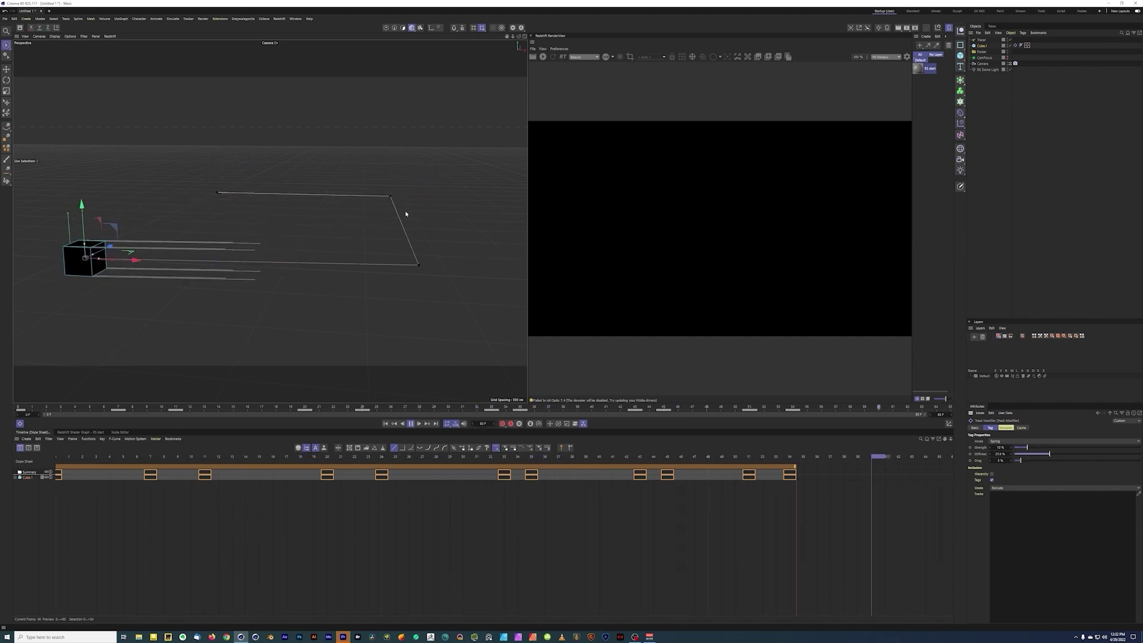
left_click(698, 510)
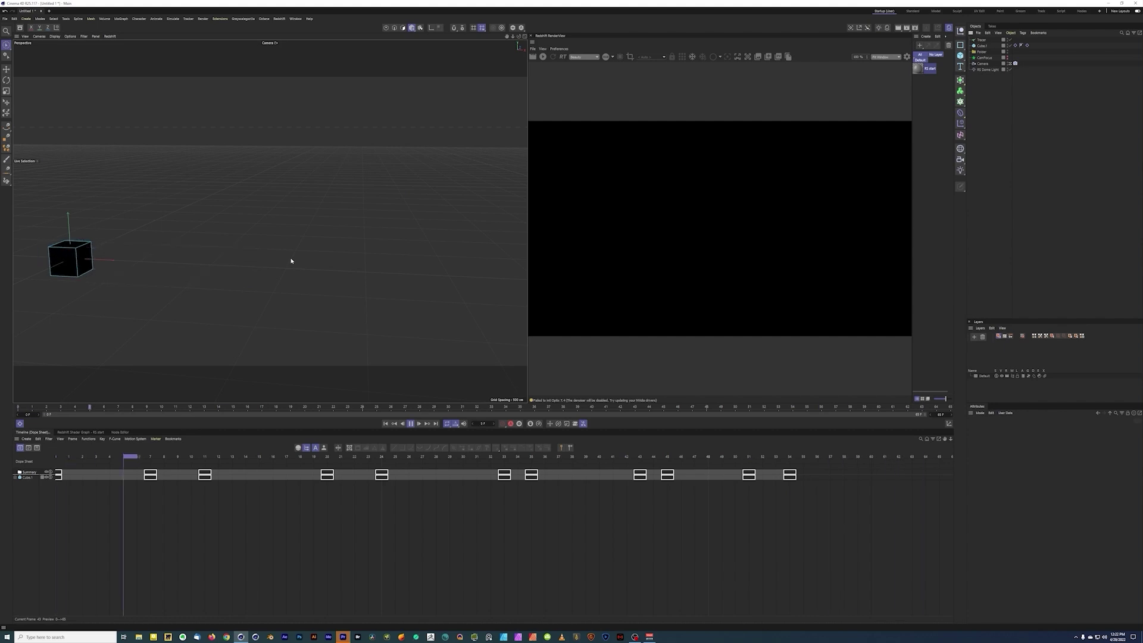
Step: Try several frame steps on the Posterization Track Modifier and set it to 3 F
left_click(1015, 45)
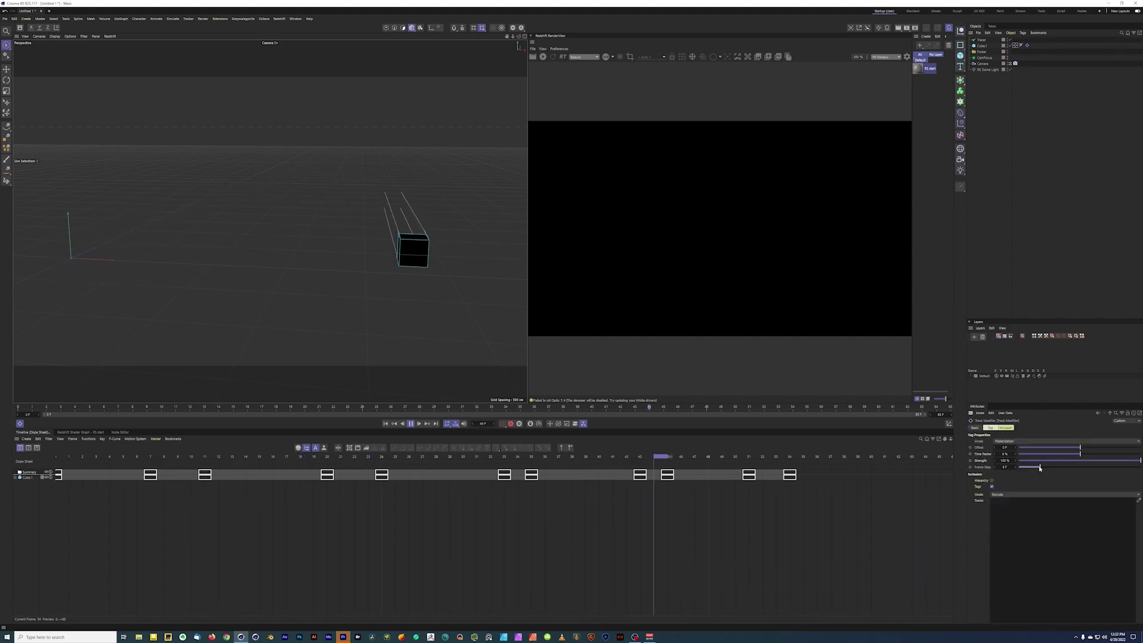
left_click_drag(1039, 468, 1027, 468)
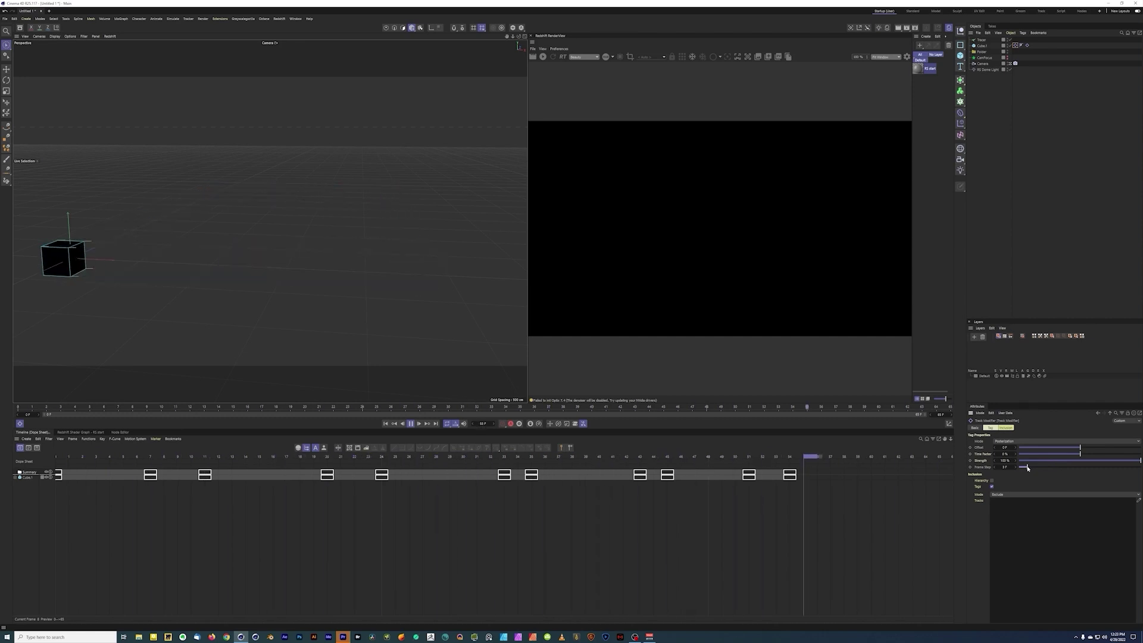
left_click_drag(1027, 469, 1039, 468)
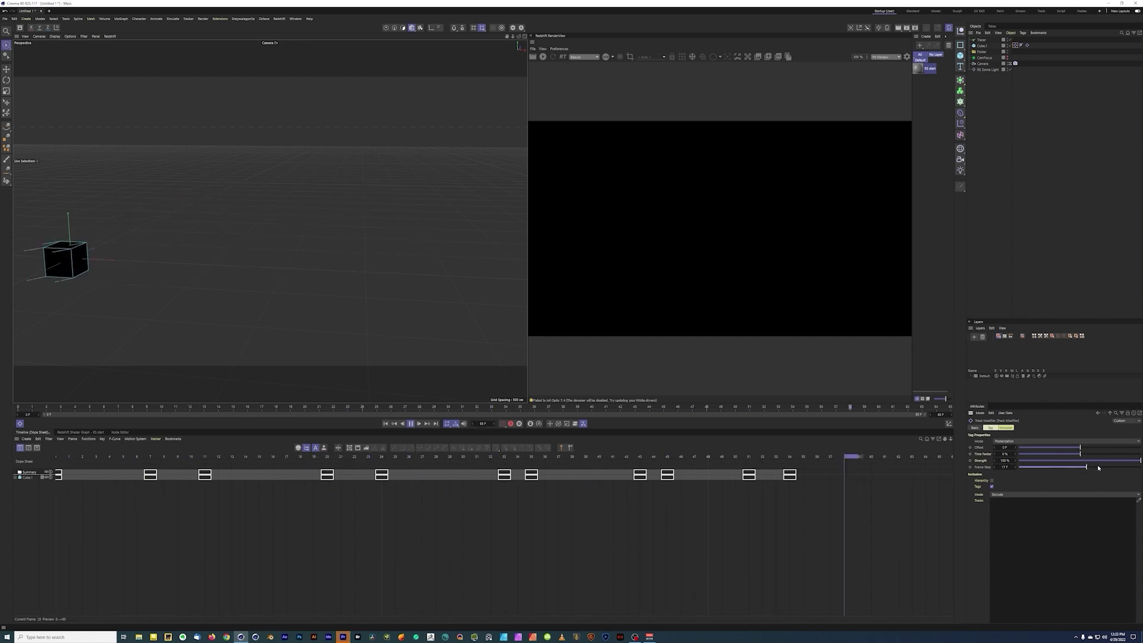
left_click_drag(1097, 467, 1027, 469)
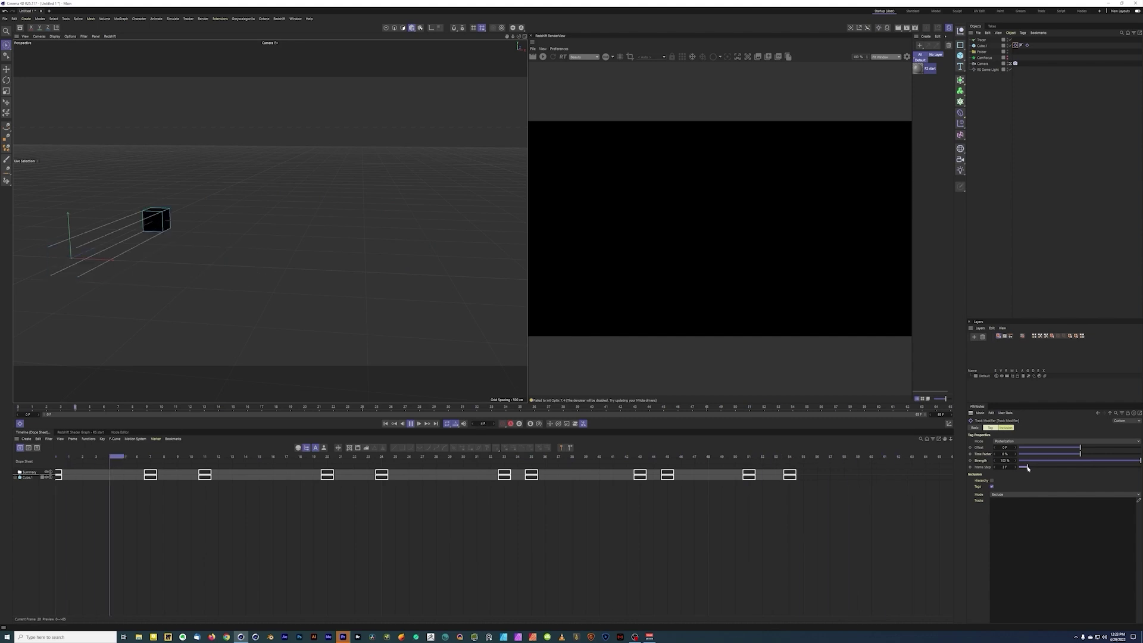
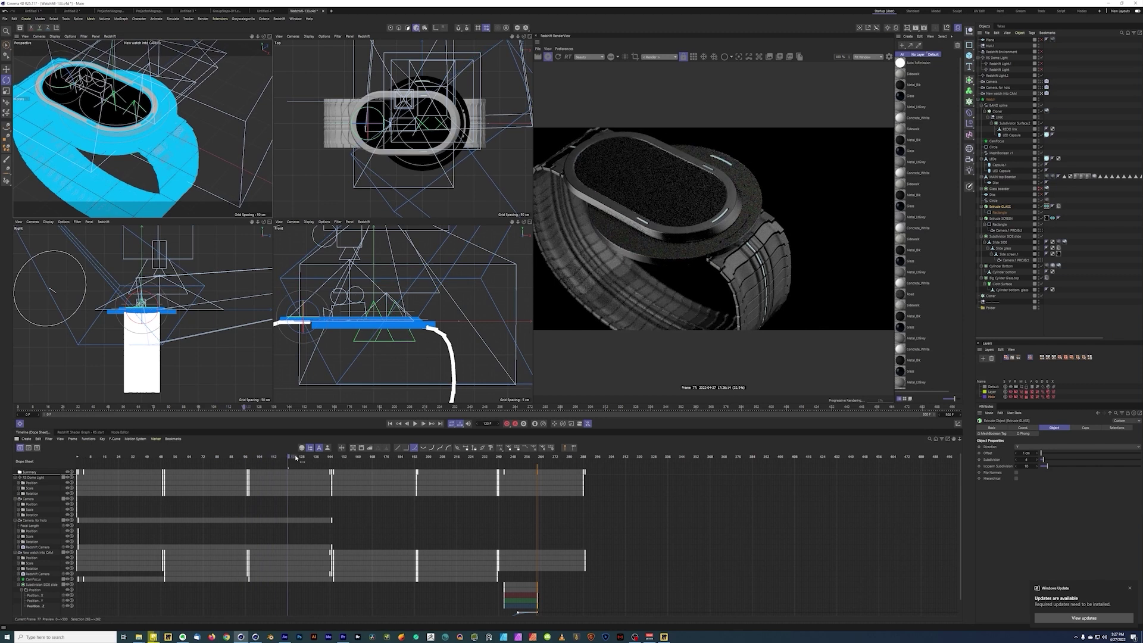
Step: Scrub the watch animation to the low-angle close-up of the watch face's rim
left_click(195, 457)
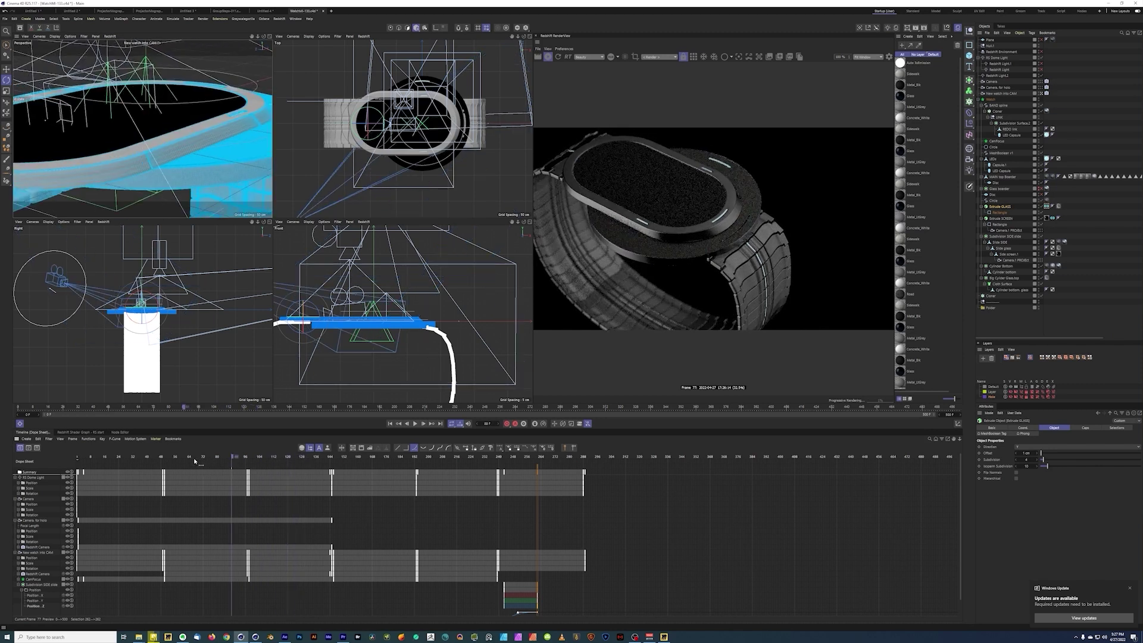
left_click(148, 458)
left_click_drag(150, 457, 251, 460)
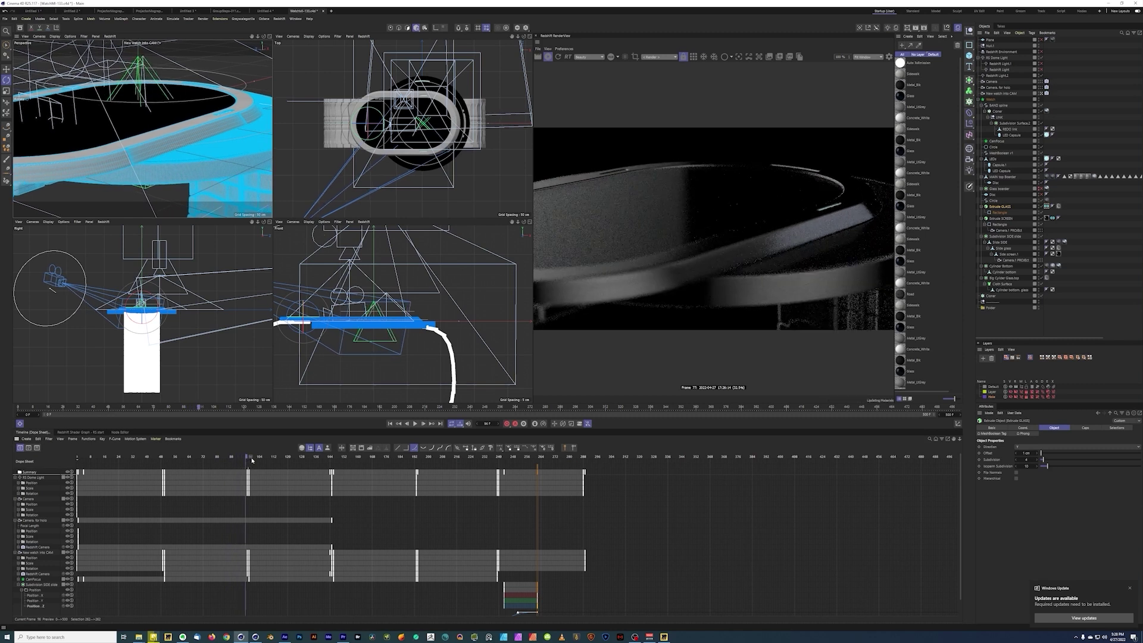
Step: Open the Redshift AOV Manager from the AOV section of the Redshift render settings
key("ctrl+b")
left_click_drag(948, 26, 256, 84)
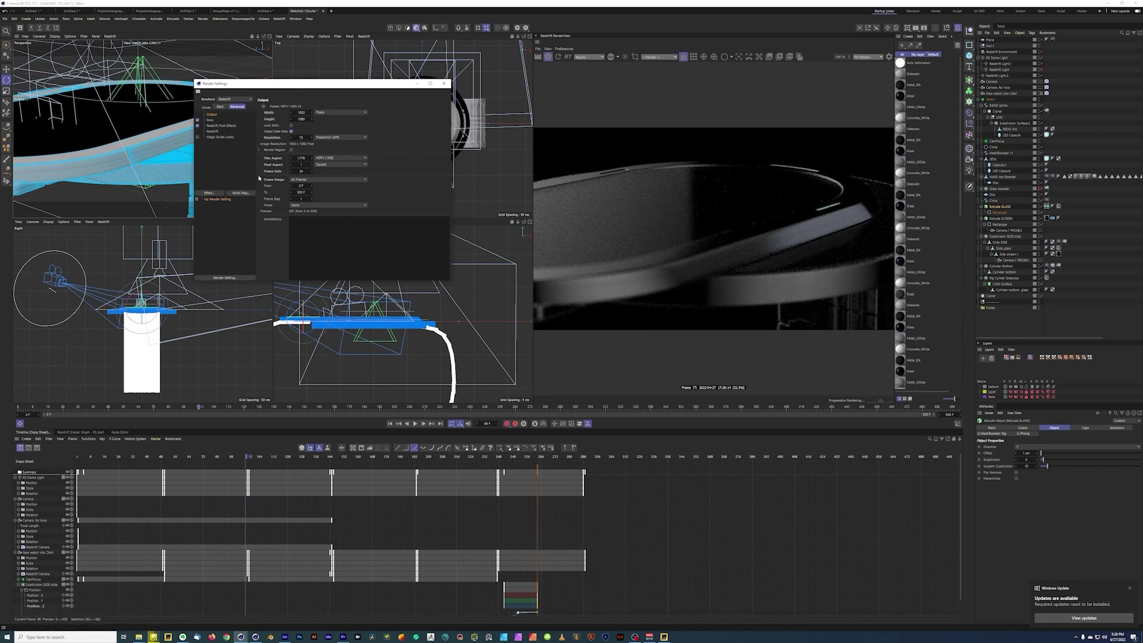
left_click(212, 131)
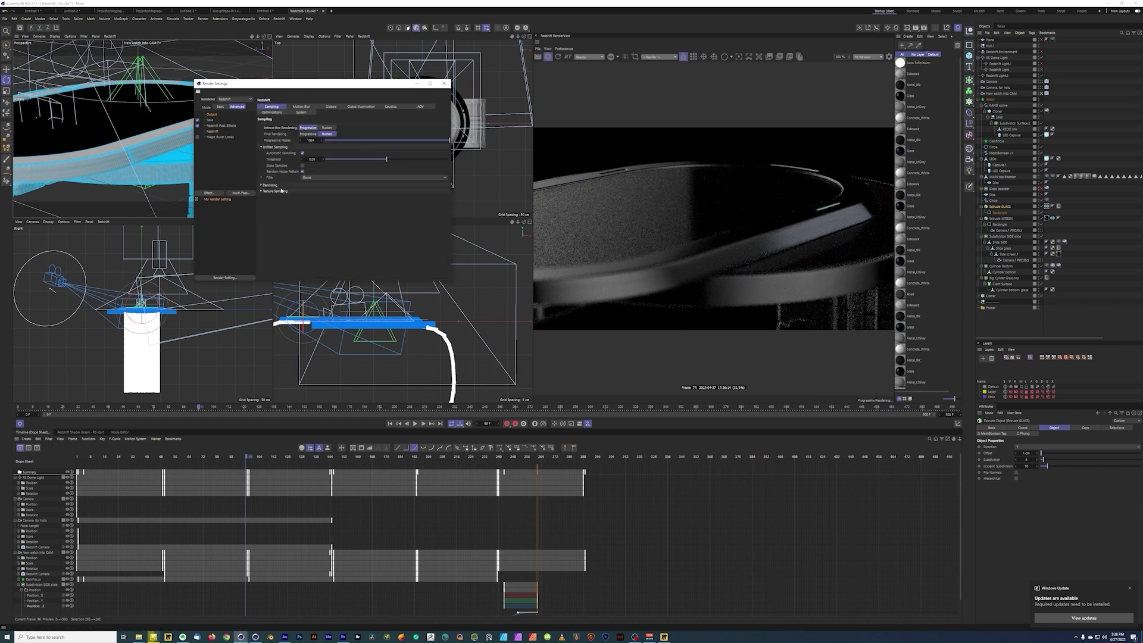
left_click(421, 107)
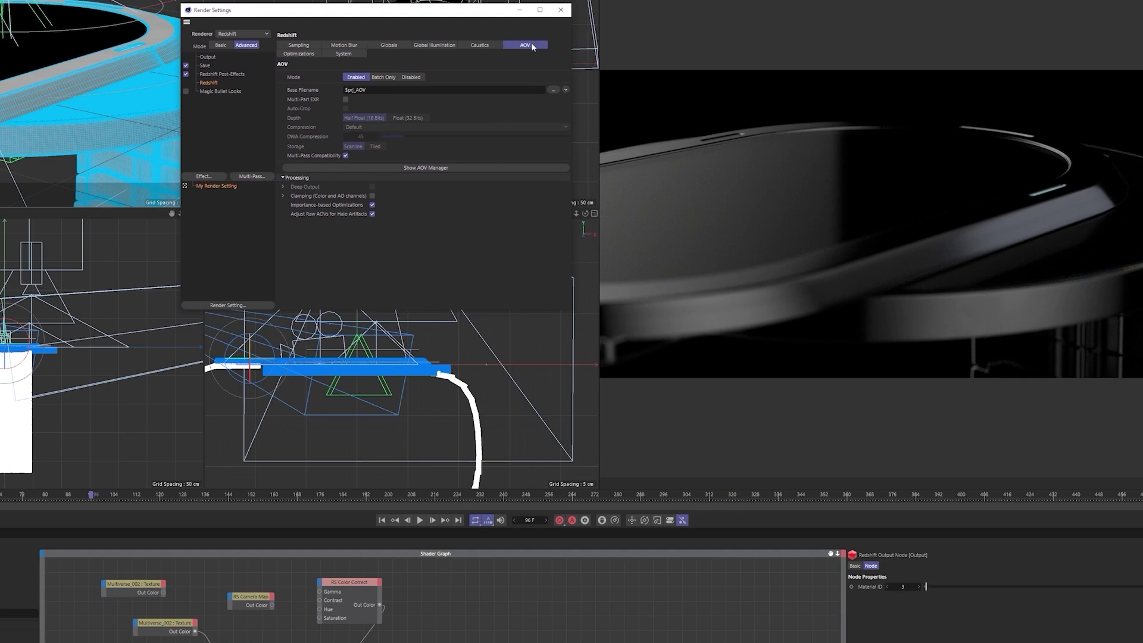
left_click(445, 168)
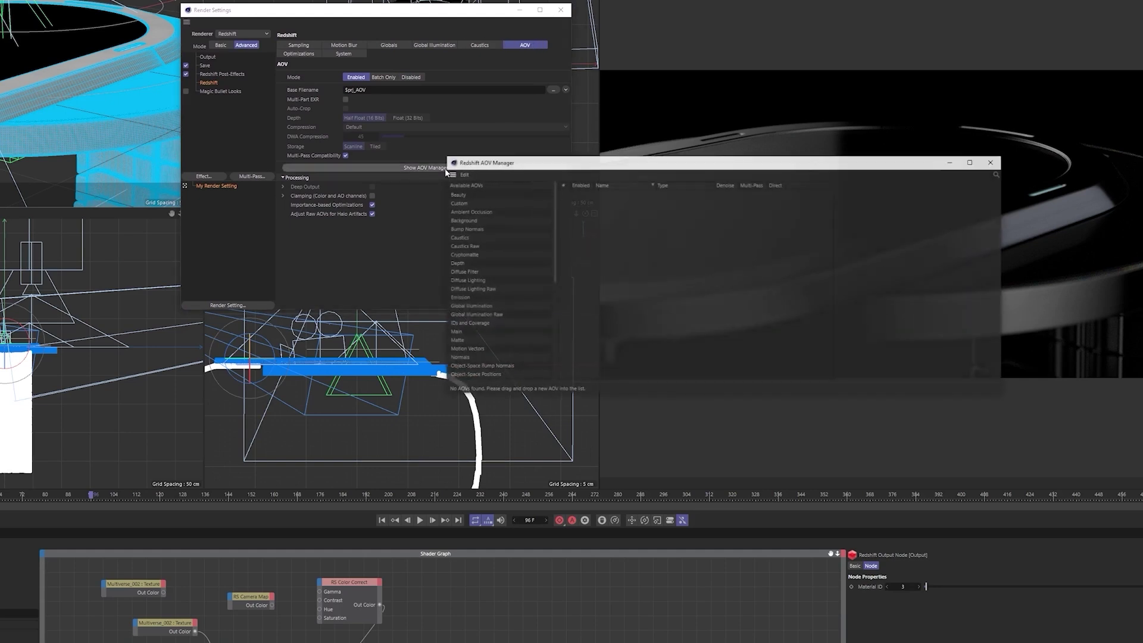
Step: Add a Puzzle Matte AOV to the render's AOV list
left_click_drag(541, 168, 477, 397)
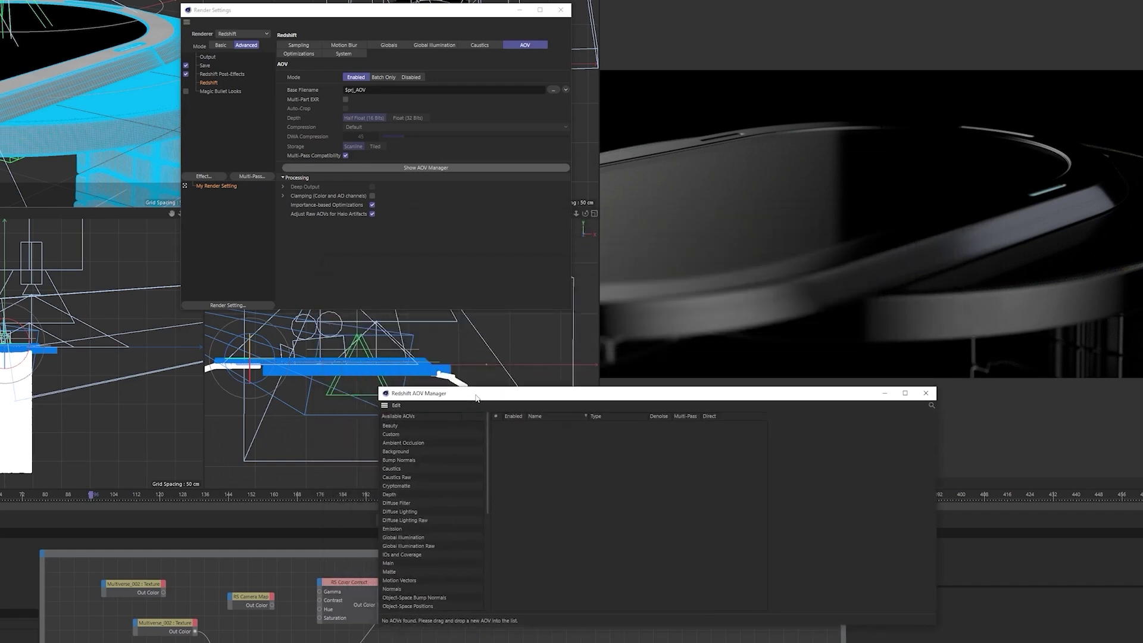
scroll(459, 476, "down", 7)
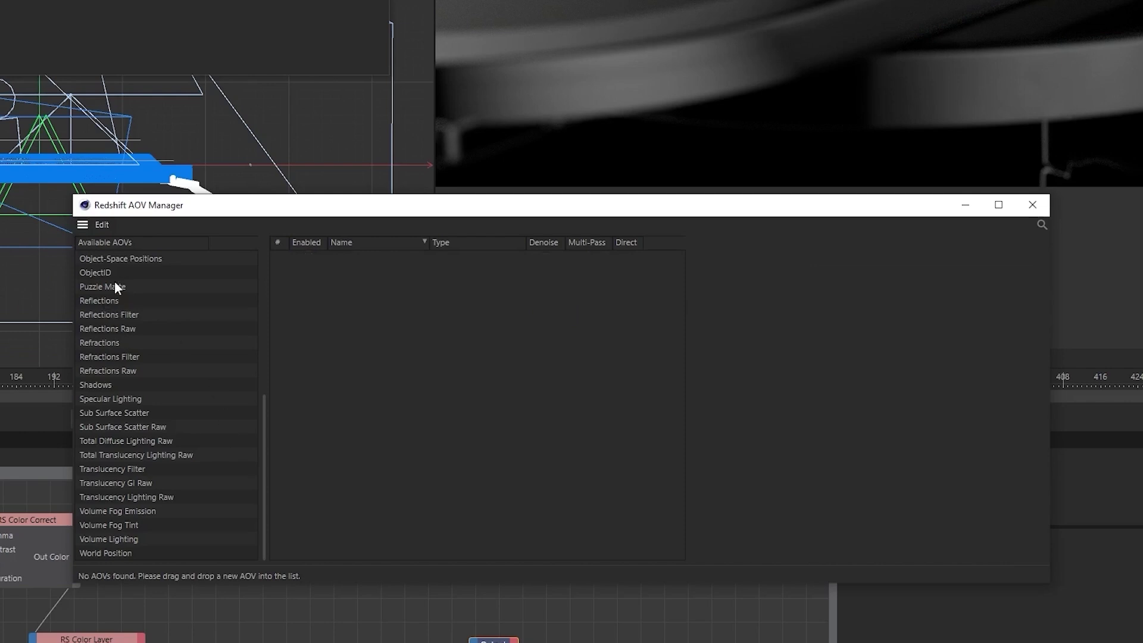
left_click_drag(376, 299, 377, 299)
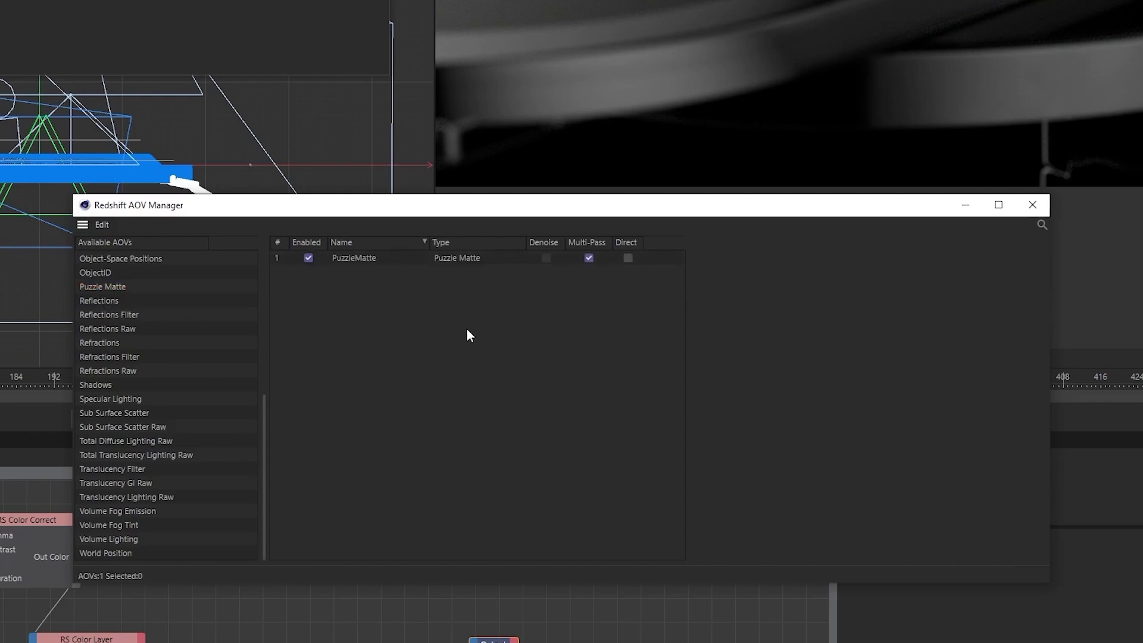
Step: Set the Puzzle Matte's Red ID to 1, Green ID to 2 and Blue ID to 3, and close the AOV Manager
left_click(367, 258)
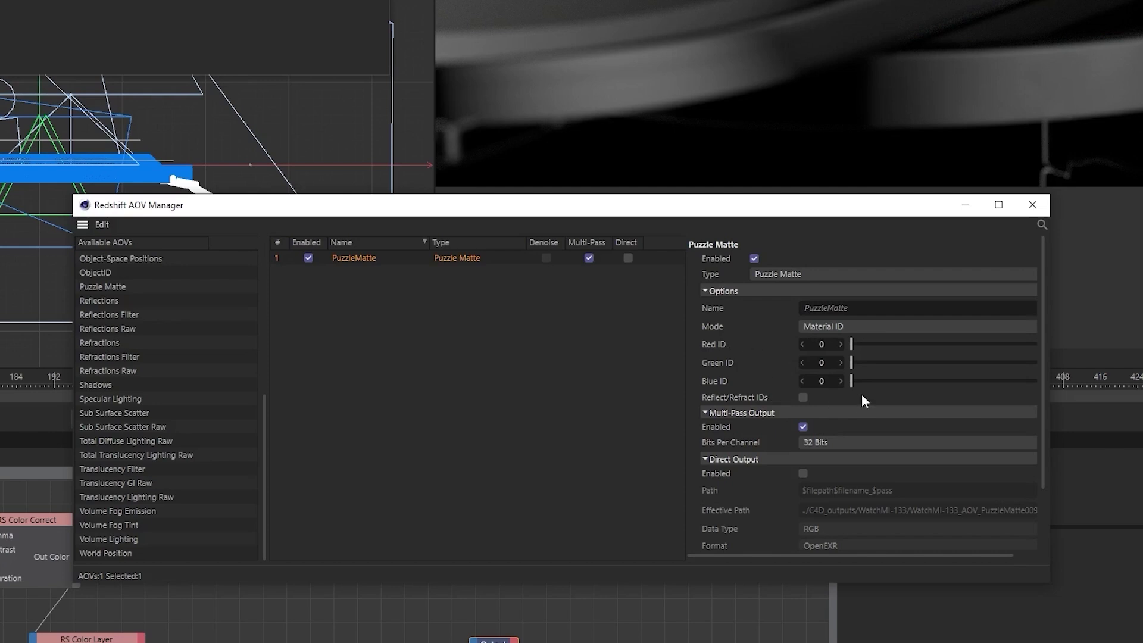
left_click(840, 344)
left_click(840, 362)
left_click(840, 363)
left_click(840, 381)
left_click_drag(900, 213, 948, 198)
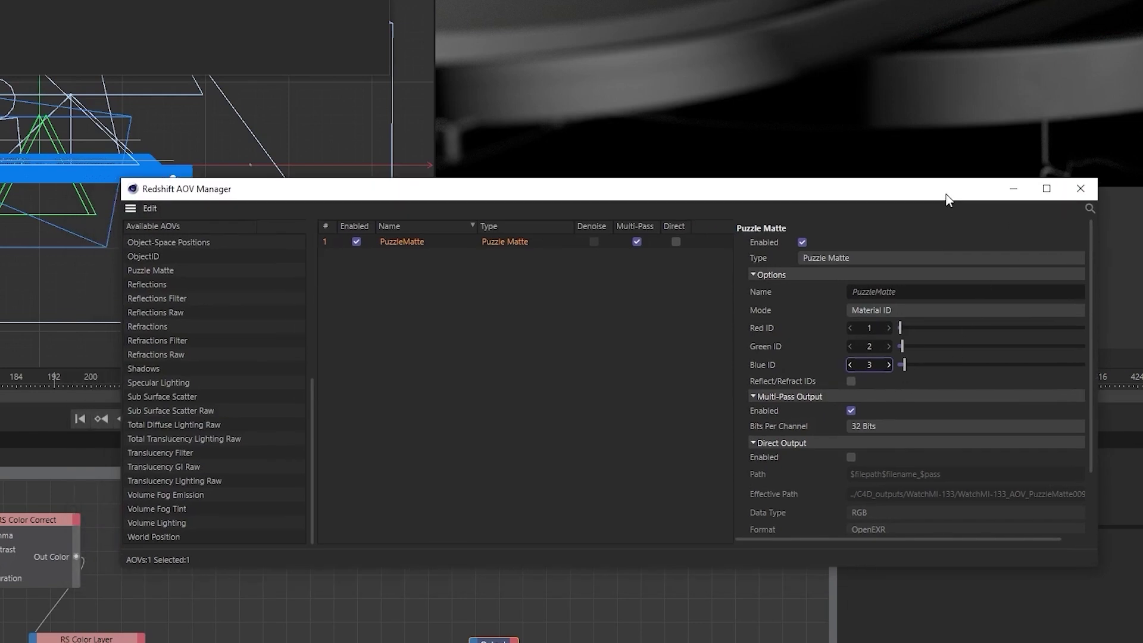
left_click(1084, 193)
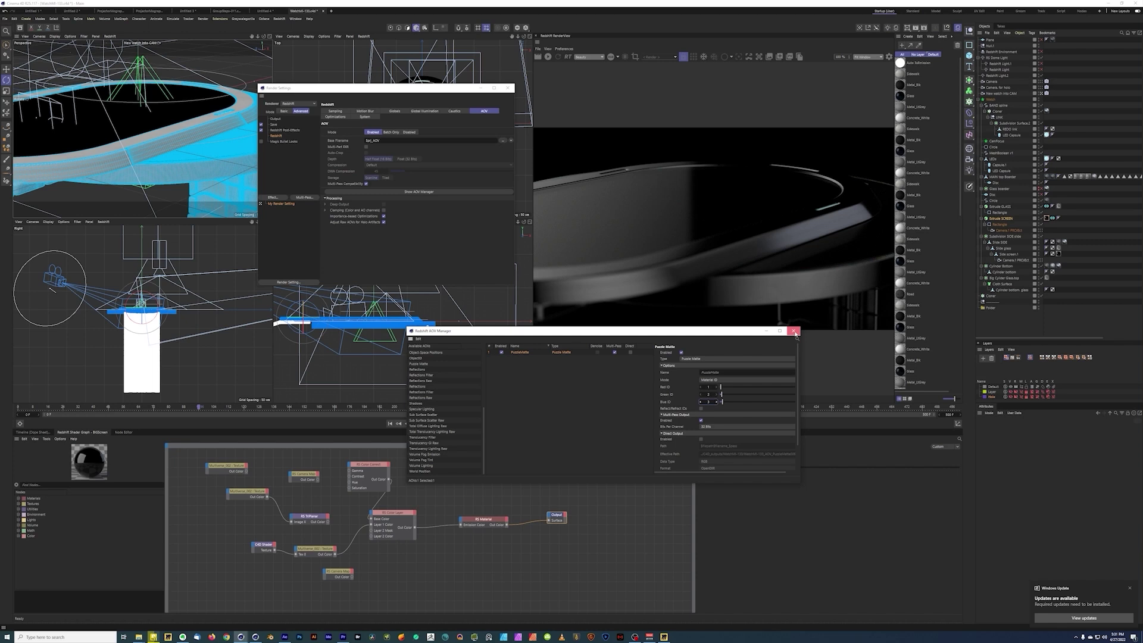
left_click(794, 332)
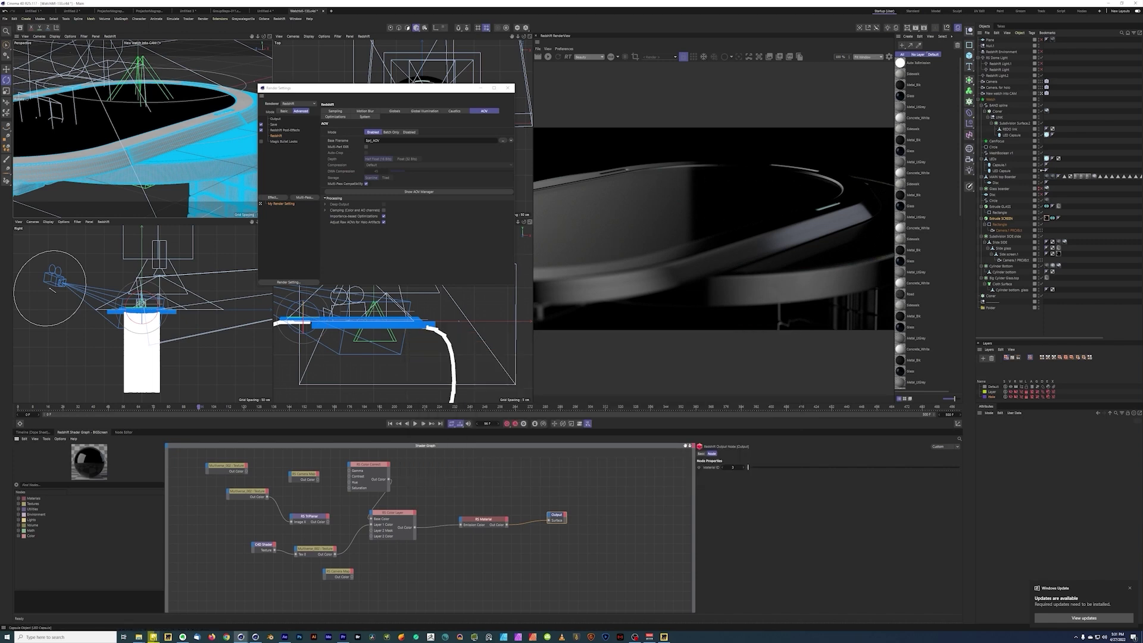
Step: Open the Extrude SCREEN object's material in the shader graph, show its Output node's Material ID, and close the Render Settings
left_click(1046, 218)
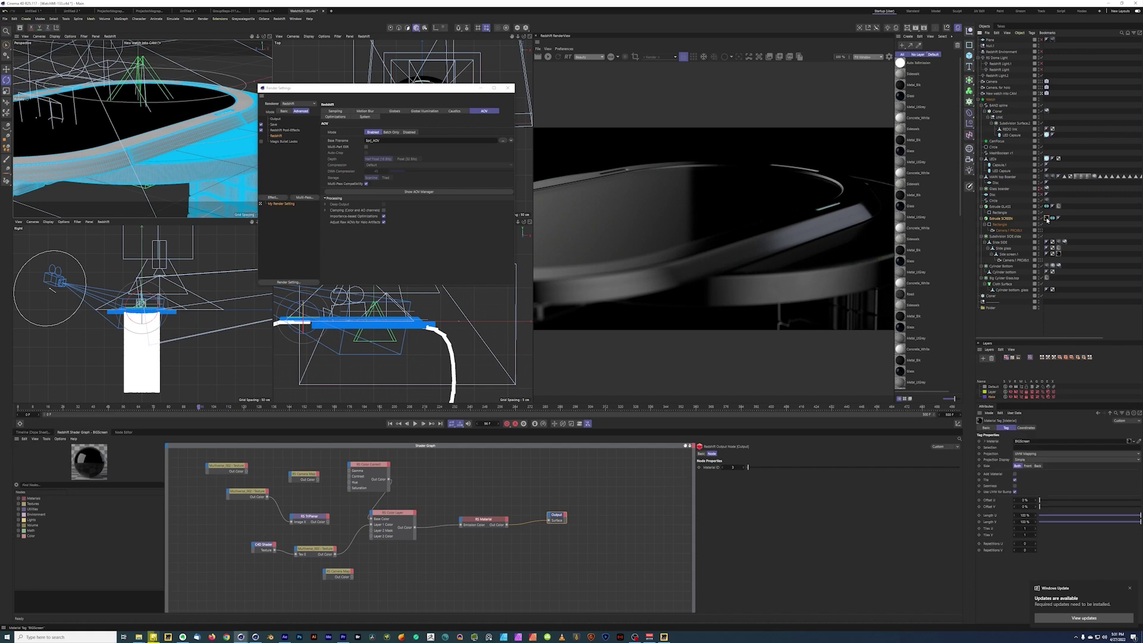
left_click(1049, 221)
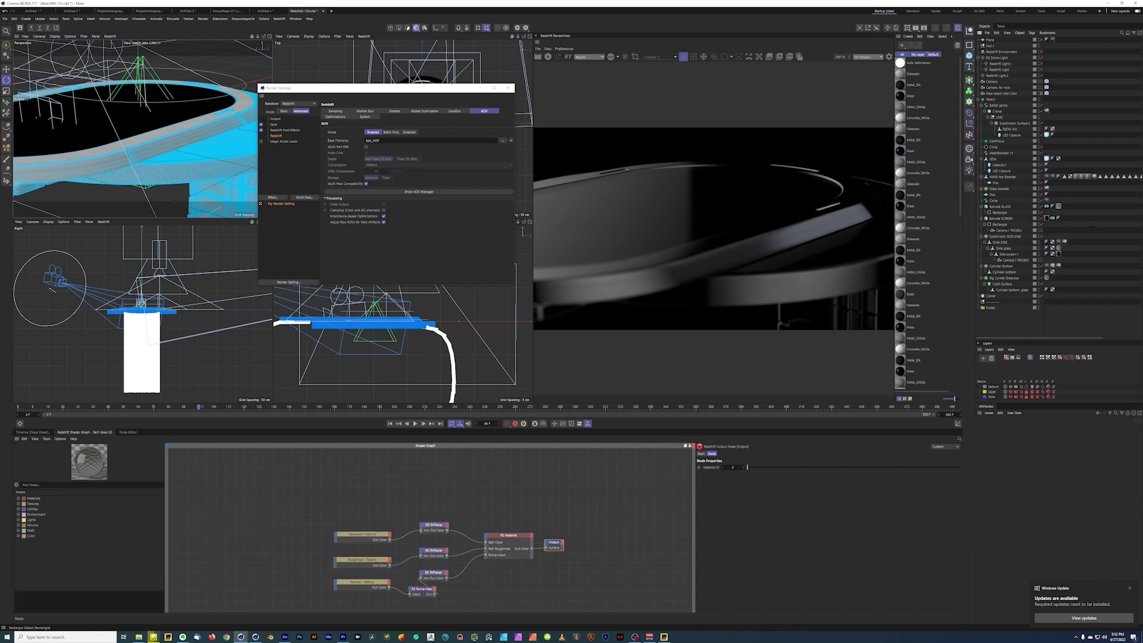
left_click(1046, 219)
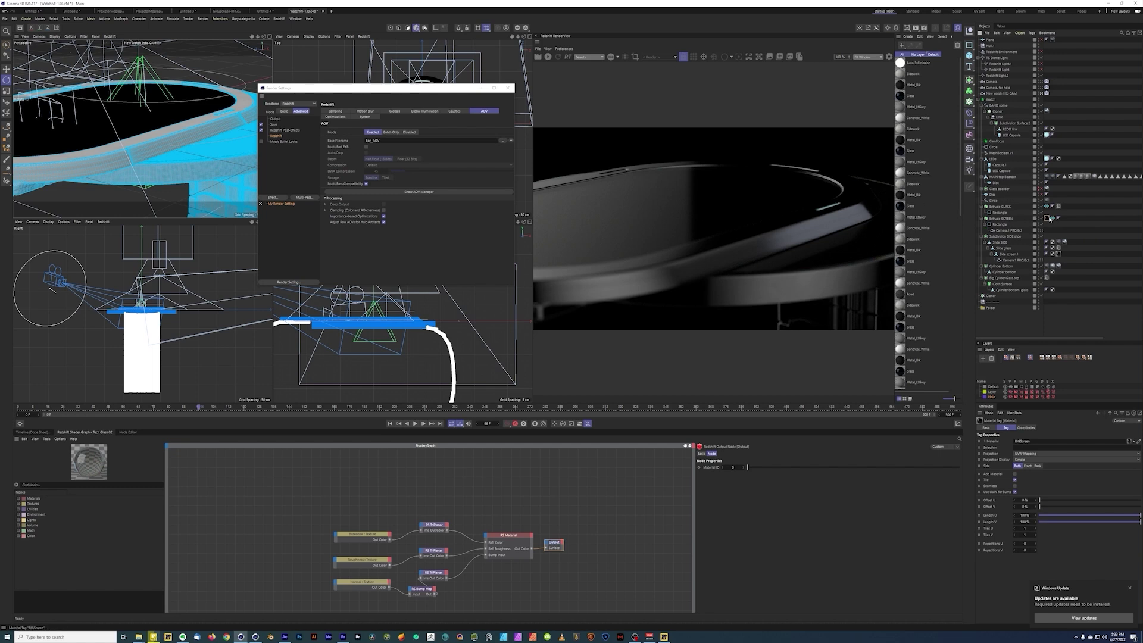
double_click(1048, 220)
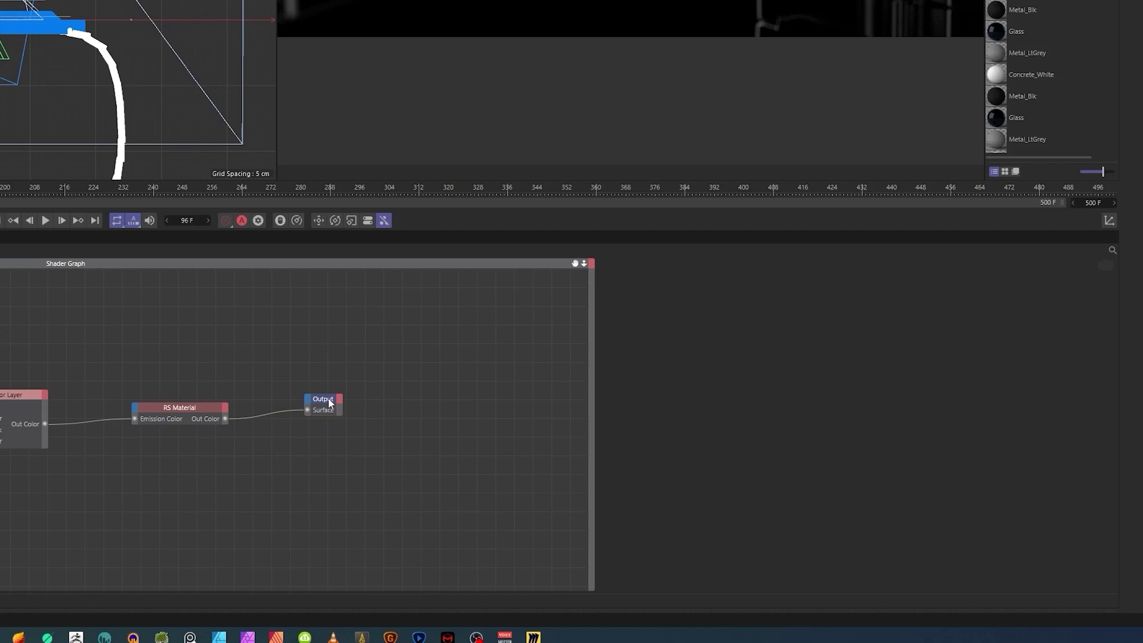
left_click(557, 516)
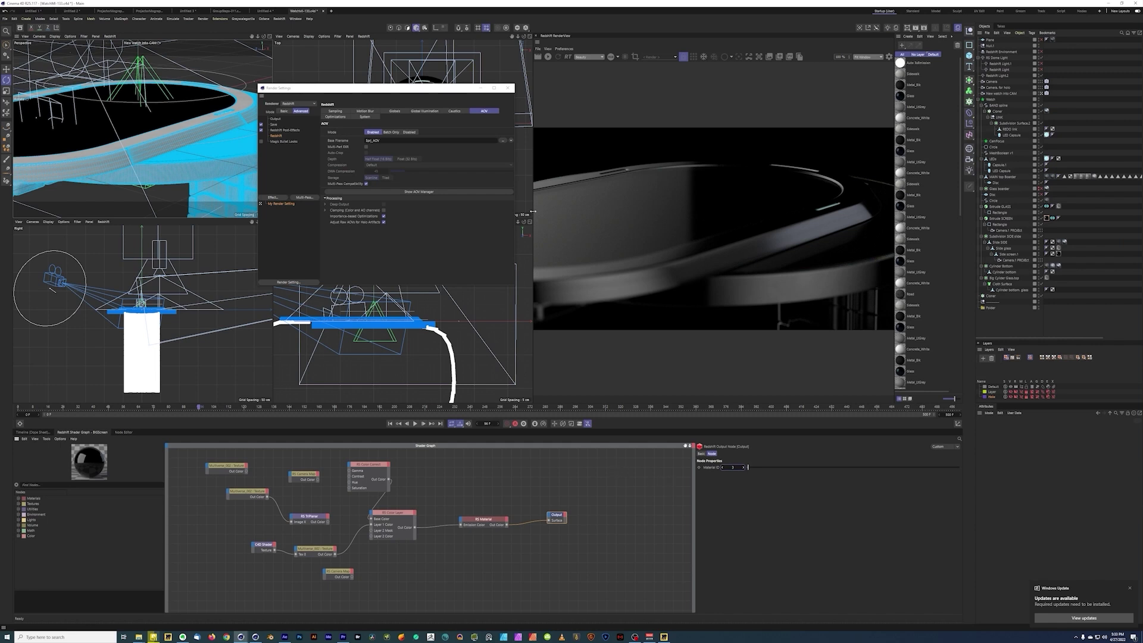
left_click_drag(458, 90, 477, 93)
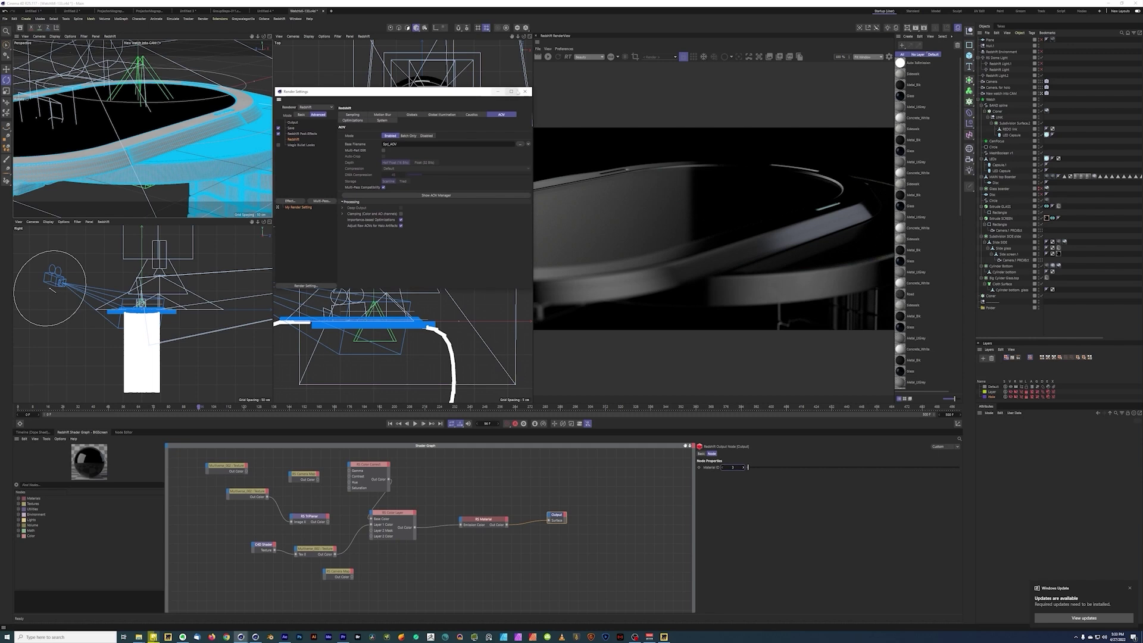
left_click(525, 91)
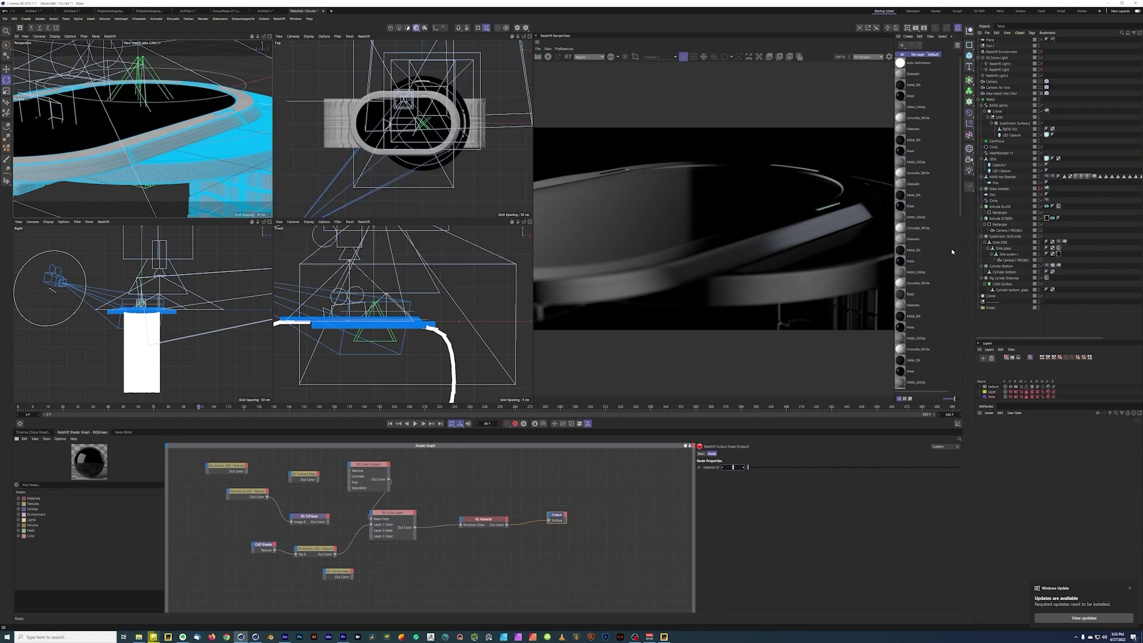
Step: Add an External Compositing tag to the Extrude SCREEN object and enable its Solid option
left_click(1009, 219)
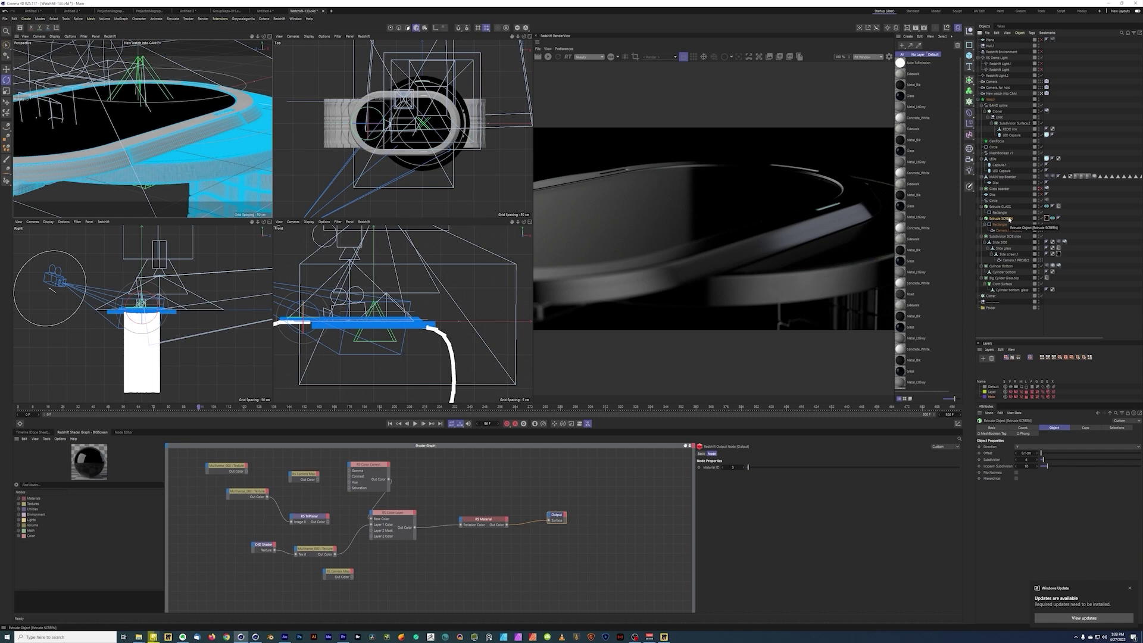
right_click(1009, 219)
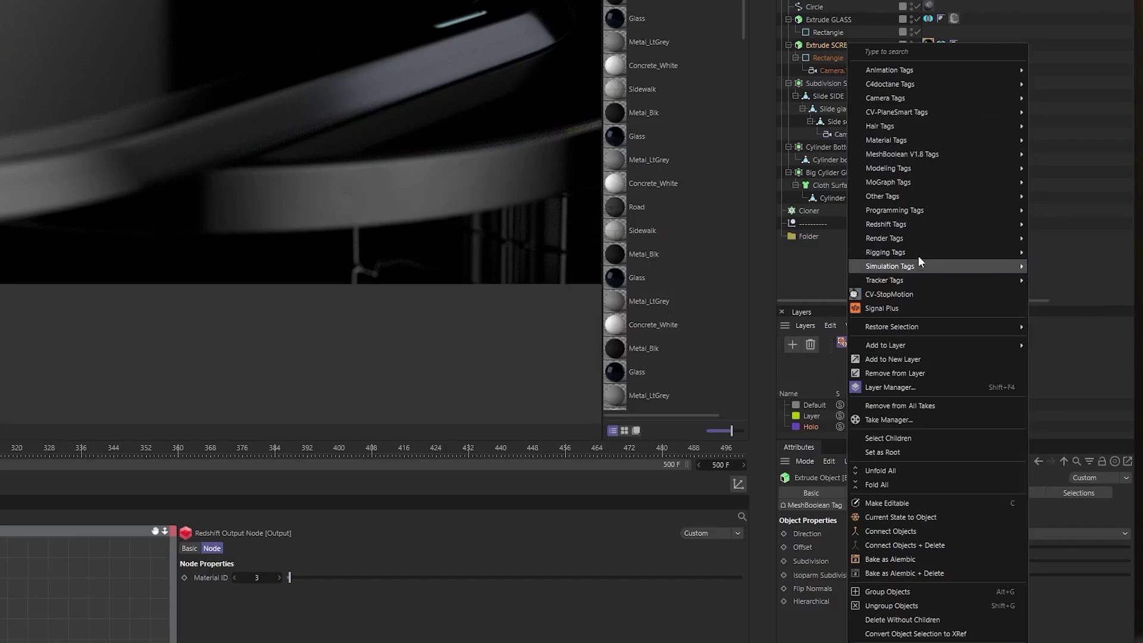
mouse_move(918, 238)
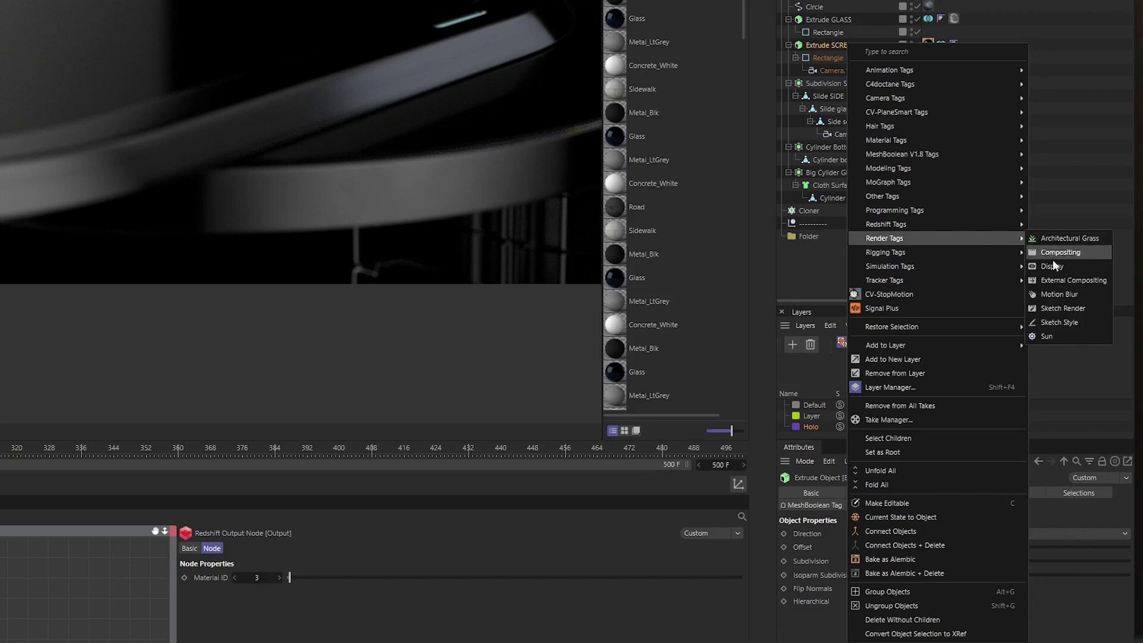
left_click(1064, 284)
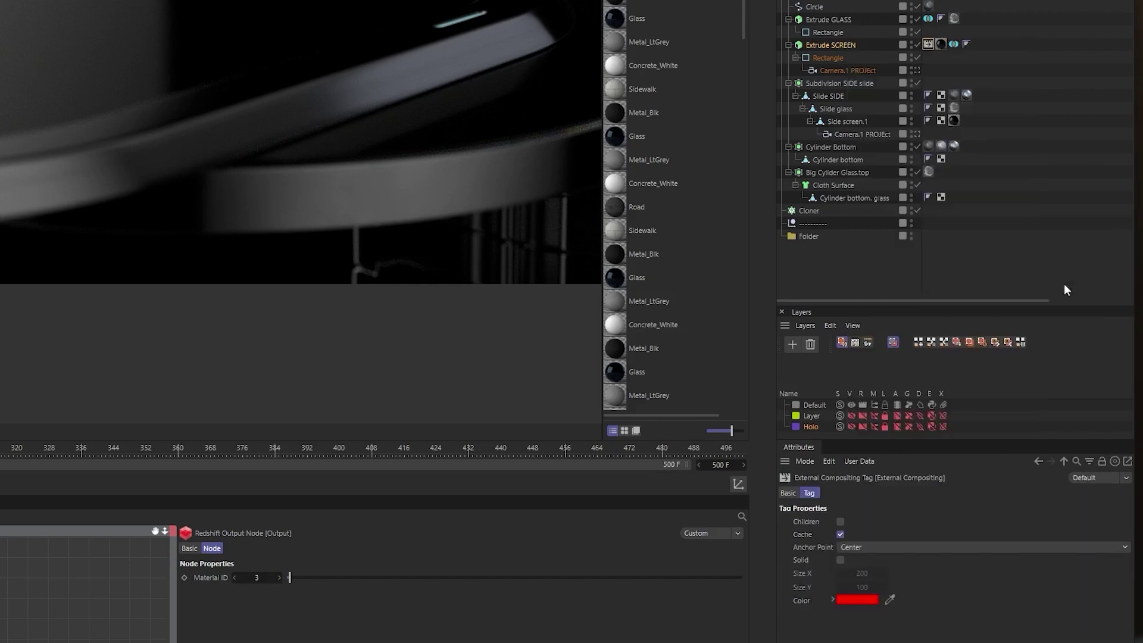
left_click(840, 559)
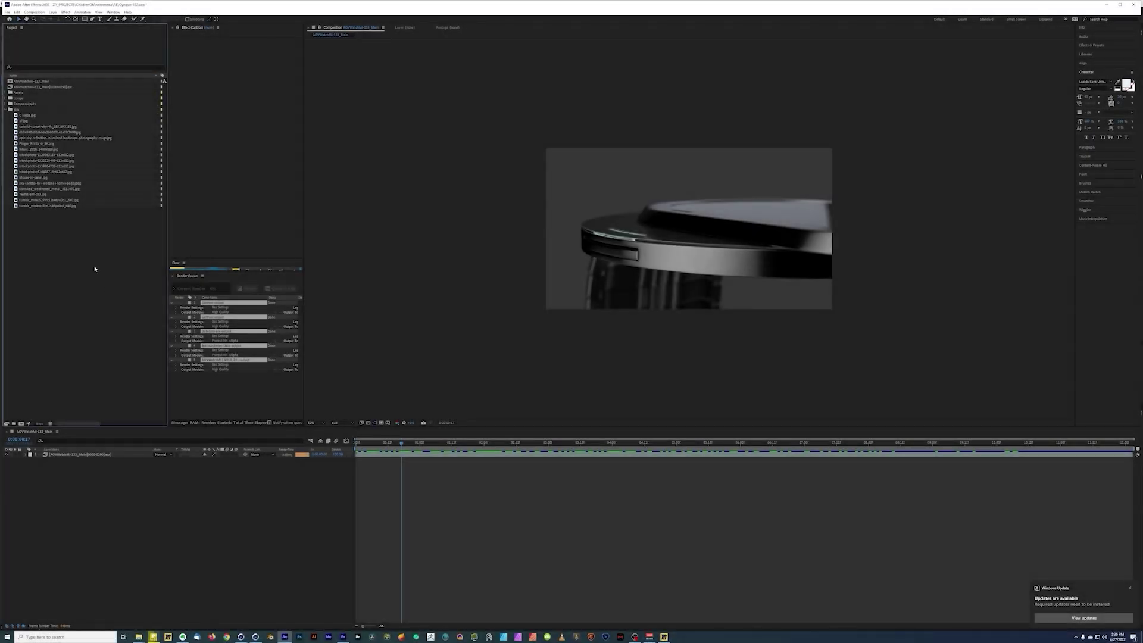
Step: Switch to After Effects, import the watch's Cinema 4D file into the composition below the render layer, and extract its scene data
double_click(94, 267)
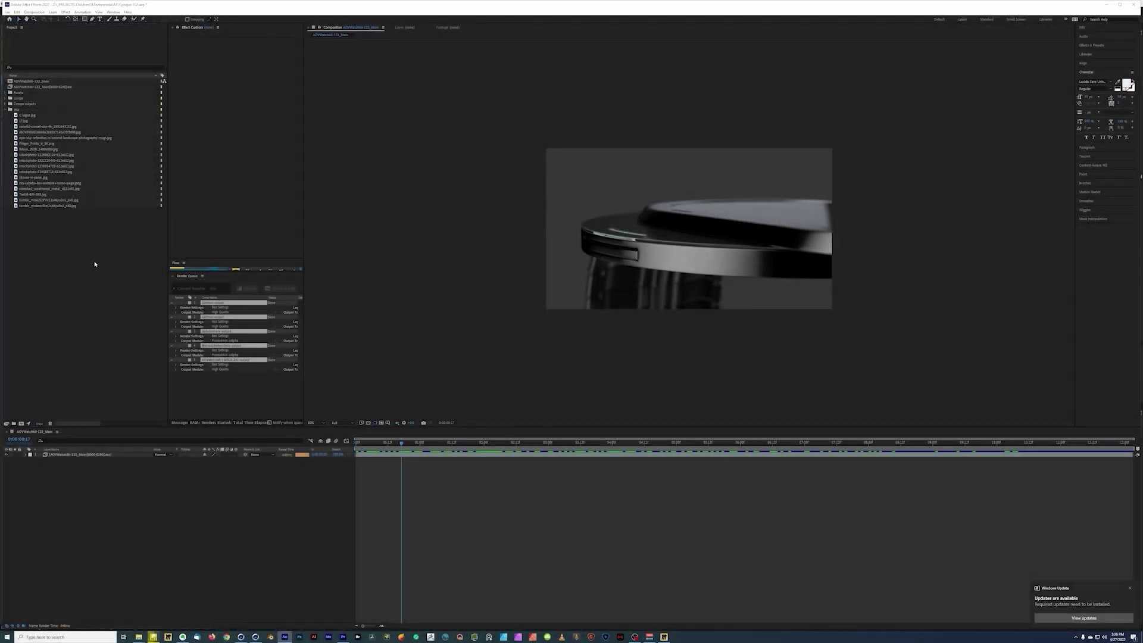
left_click(238, 78)
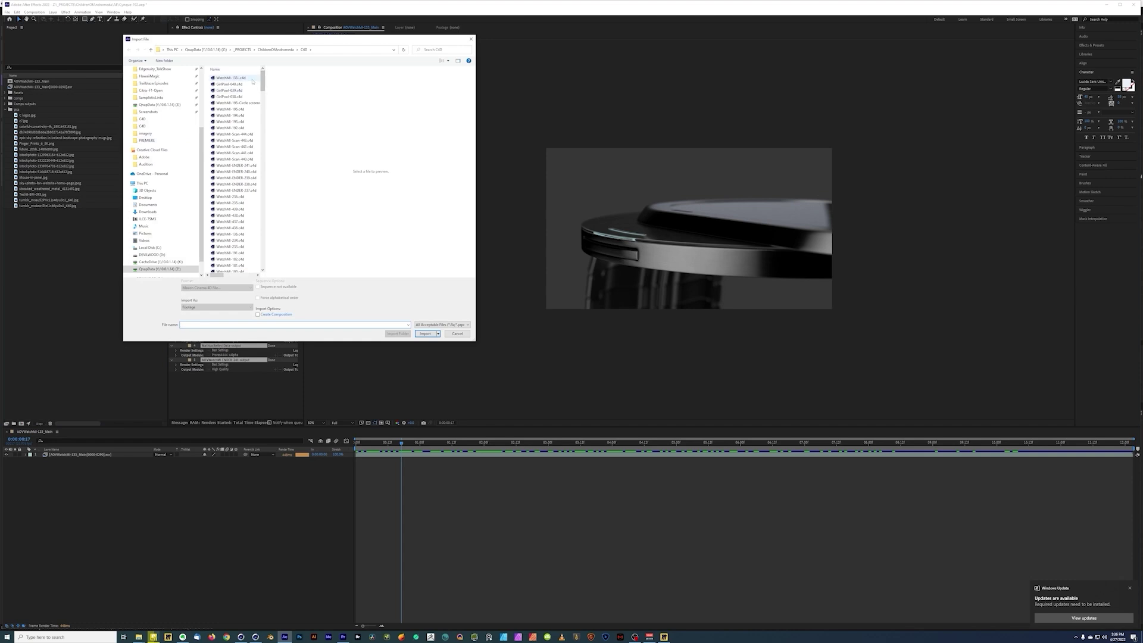
left_click(430, 334)
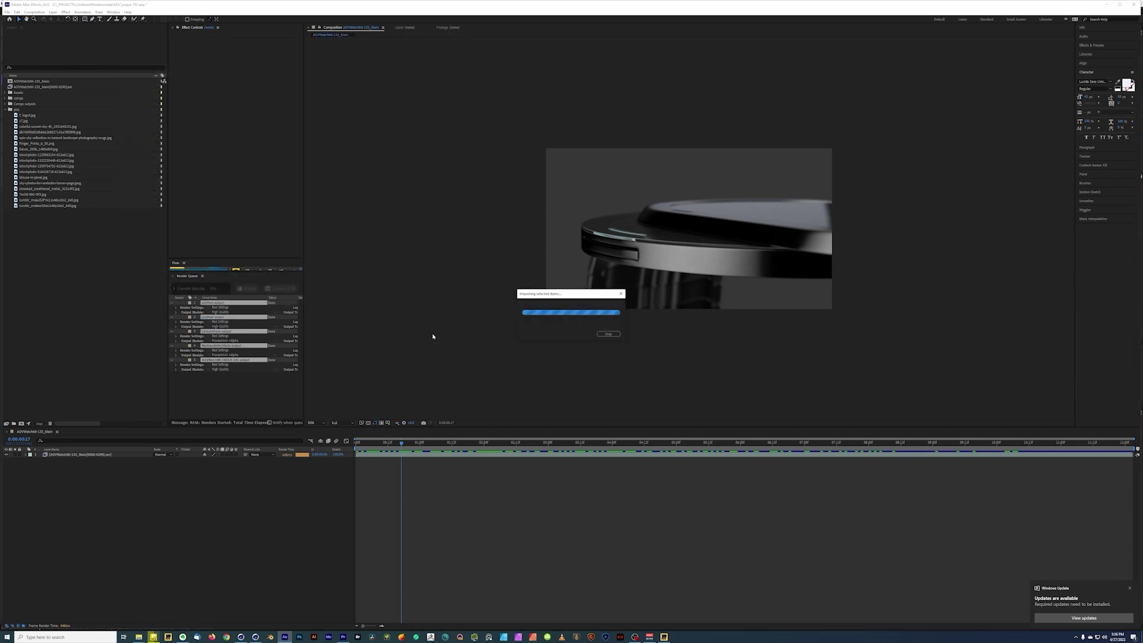
left_click_drag(38, 213, 76, 491)
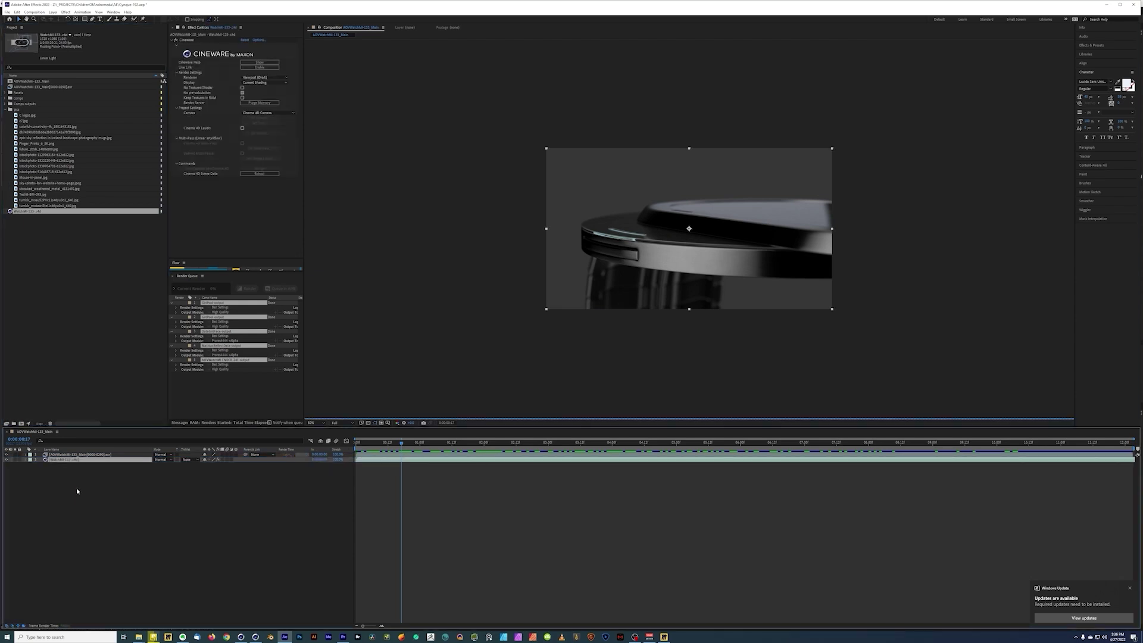
left_click(267, 174)
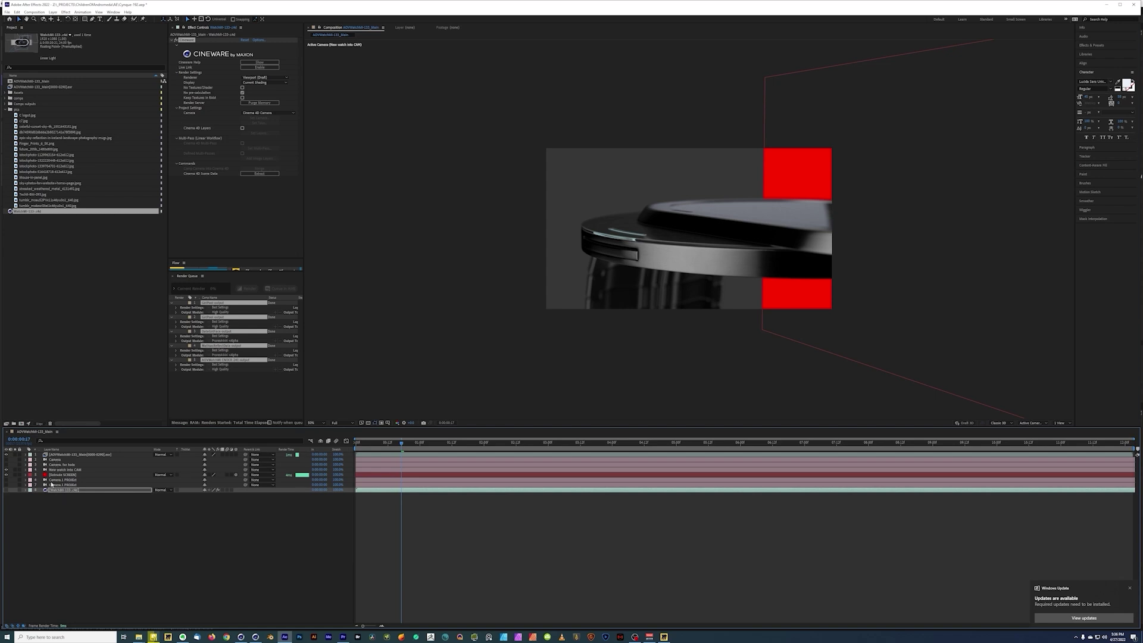
Step: Delete the unneeded extracted cameras and the Cinema 4D file layer, keeping the new watch intro camera and the Extrude SCREEN solid
left_click(68, 475)
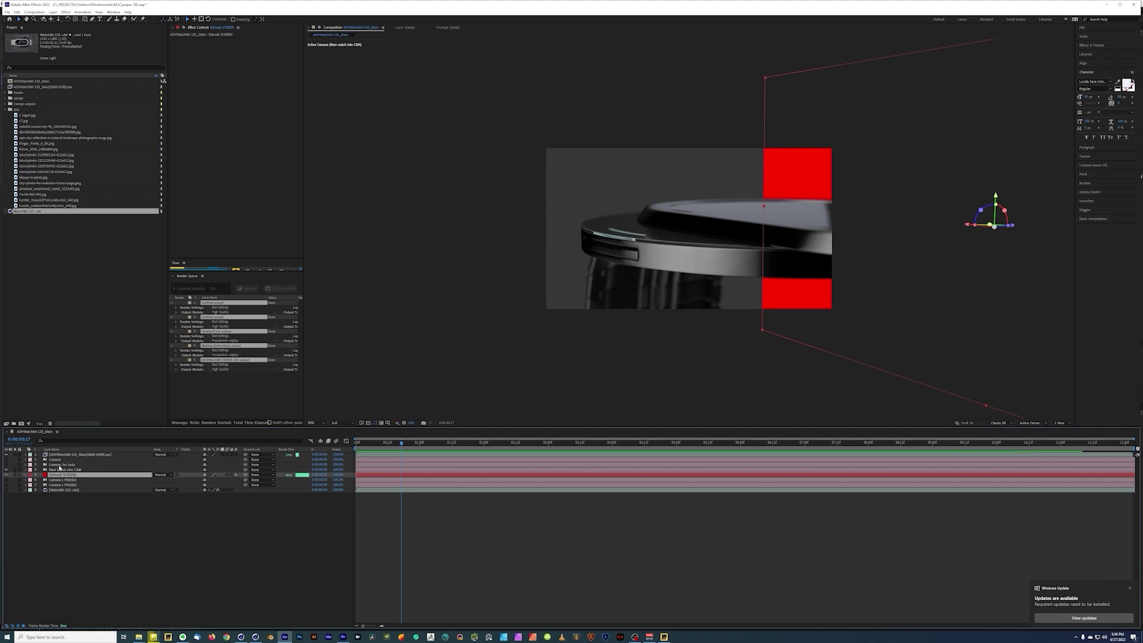
left_click(55, 459)
key("Delete")
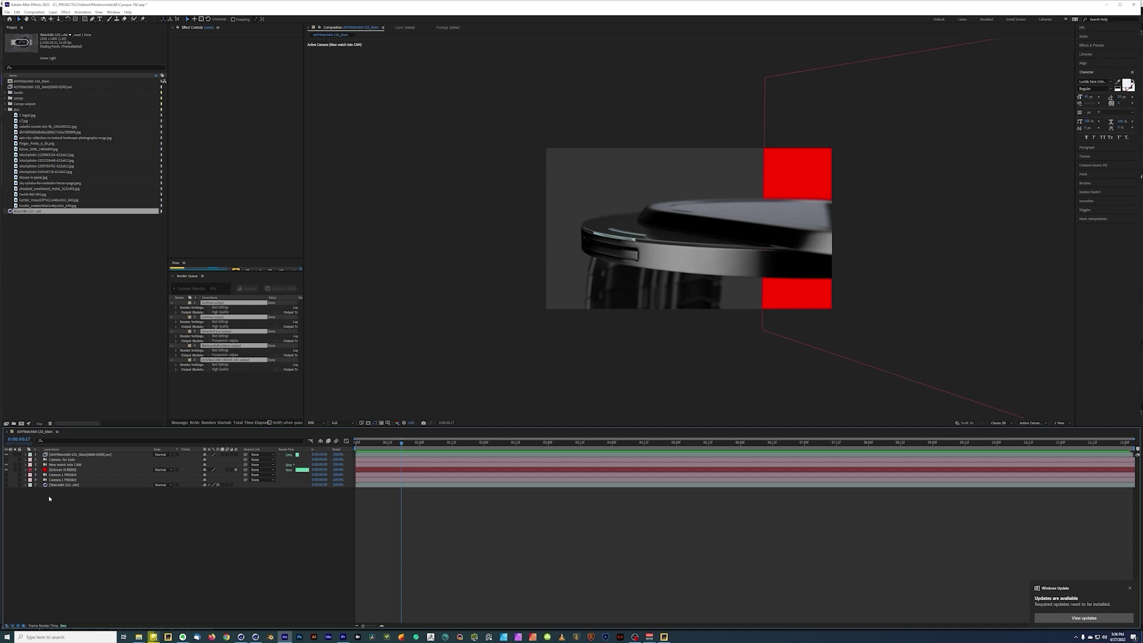
left_click(59, 460)
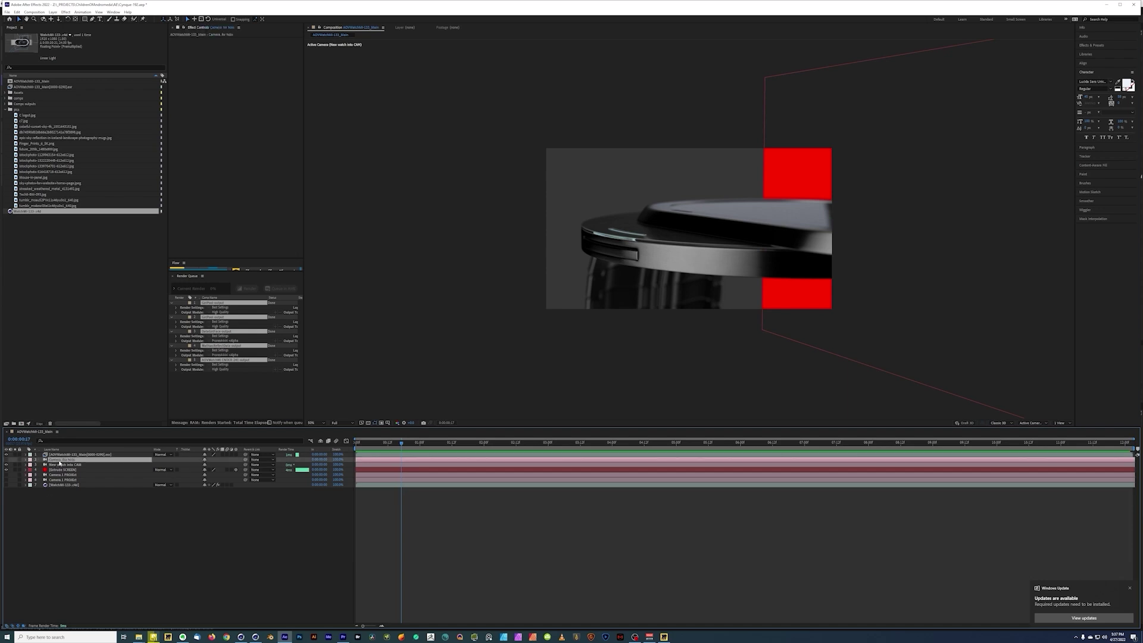
key("Delete")
left_click_drag(53, 501, 66, 469)
key("Delete")
Step: Rotate the Extrude SCREEN solid to lie parallel to the watch face, using a frame that shows the whole watch from above
left_click(69, 465)
left_click_drag(404, 445, 430, 444)
left_click_drag(578, 436, 692, 436)
left_click(668, 443)
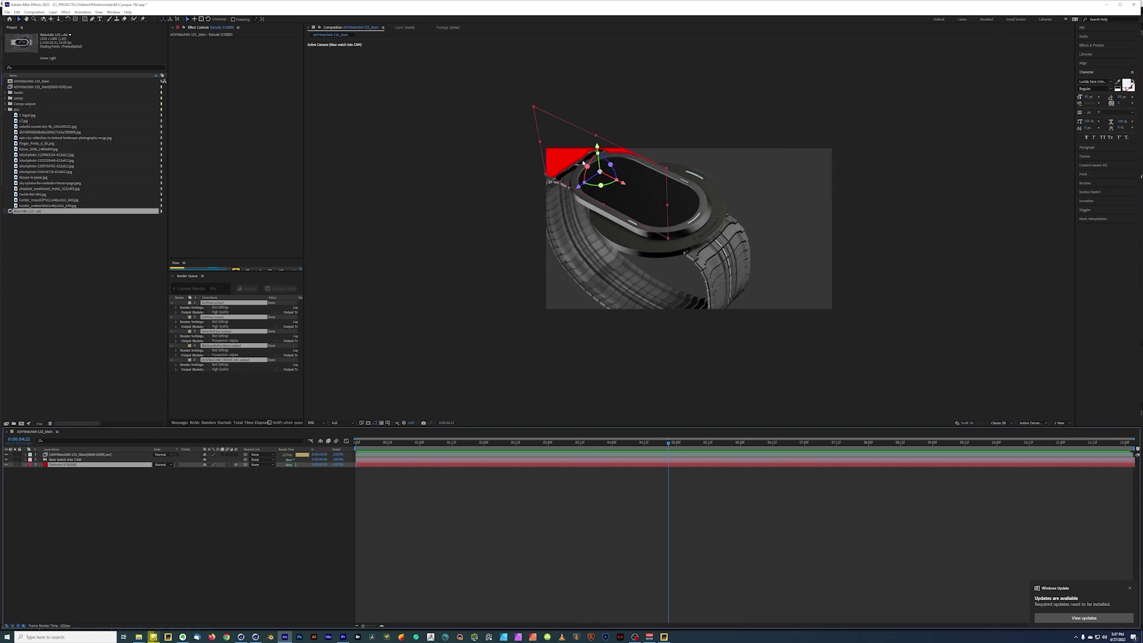
left_click_drag(604, 177, 606, 174)
Step: Move the red solid along its red axis over the watch face at the close-up frame, and check the placement at an earlier frame
left_click_drag(648, 445, 757, 458)
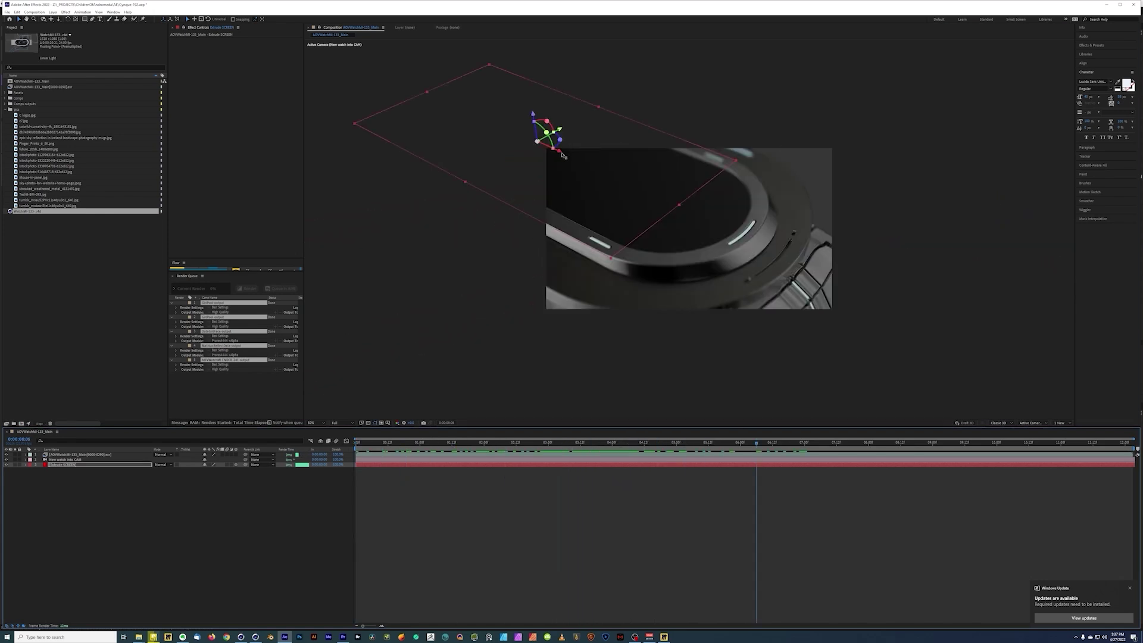
left_click_drag(560, 150, 626, 207)
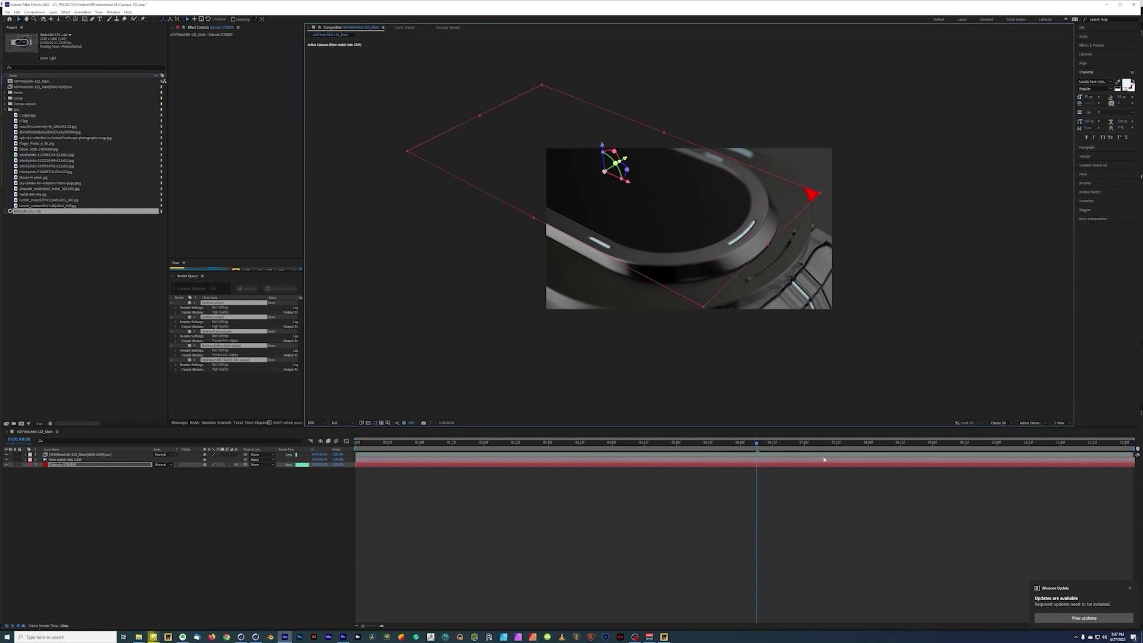
left_click_drag(756, 446, 634, 446)
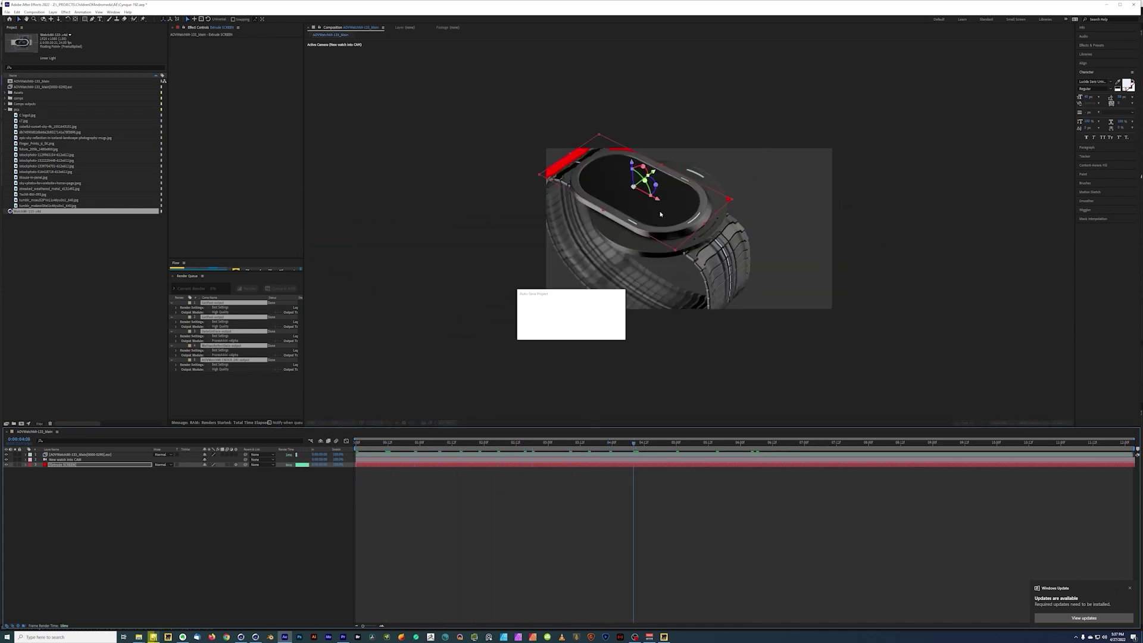
Step: Pre-compose the Extrude SCREEN solid as Extrude SCREEN Comp 1, leaving all attributes in the main composition
right_click(70, 464)
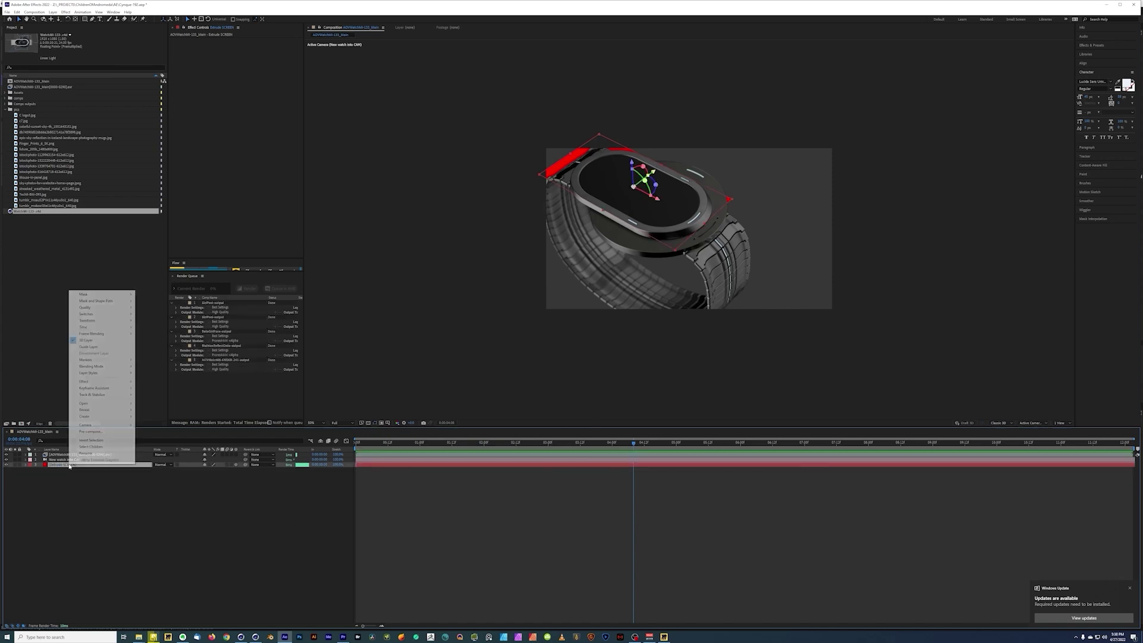
left_click(90, 431)
left_click(521, 293)
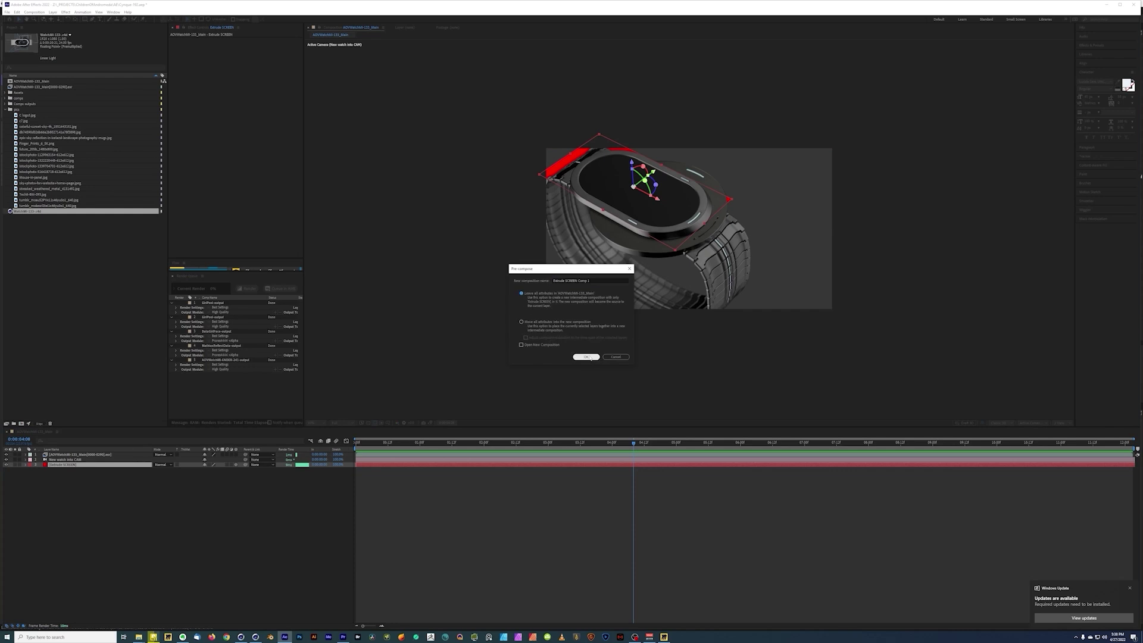
left_click(586, 358)
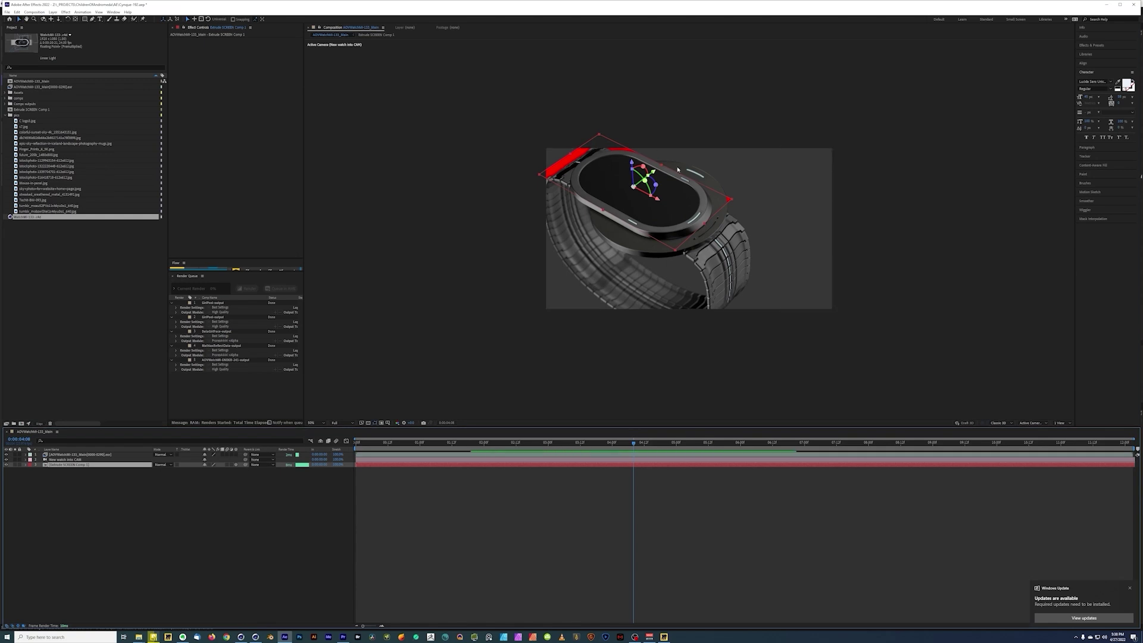
Step: Open Extrude SCREEN Comp 1 and enlarge its width and height well beyond the red solid, keeping the aspect ratio locked
double_click(84, 465)
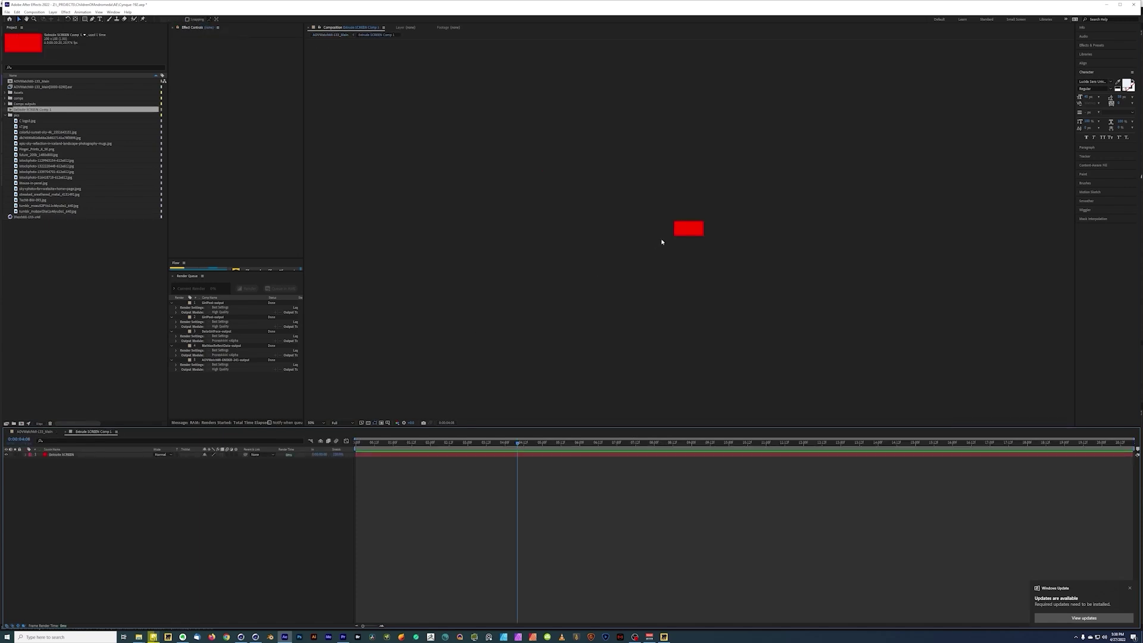
key("slash")
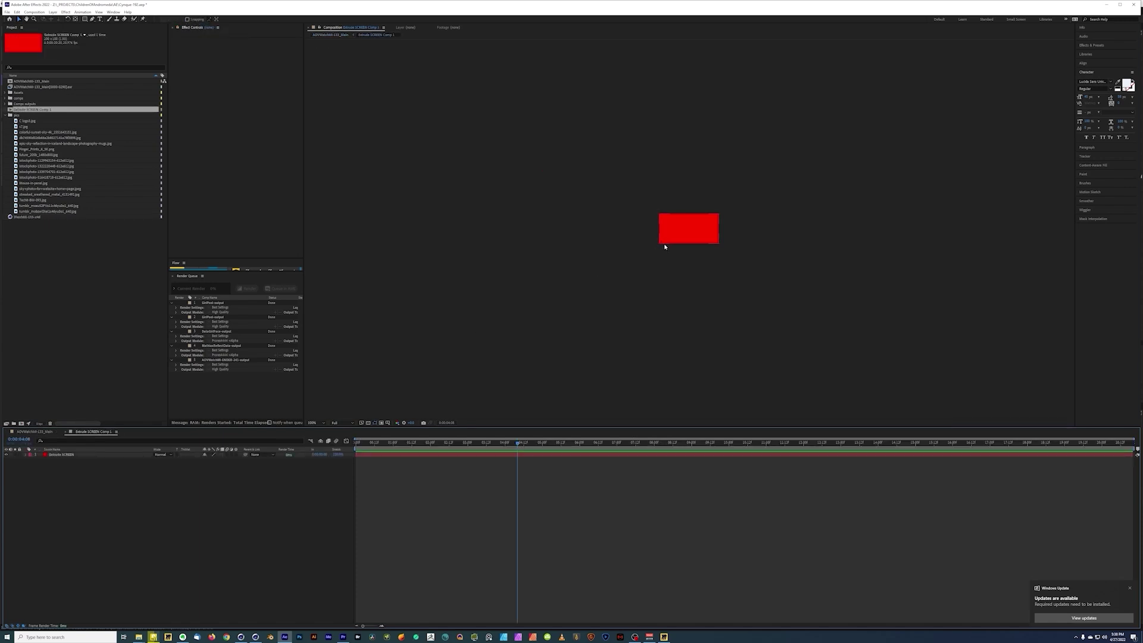
key("ctrl+k")
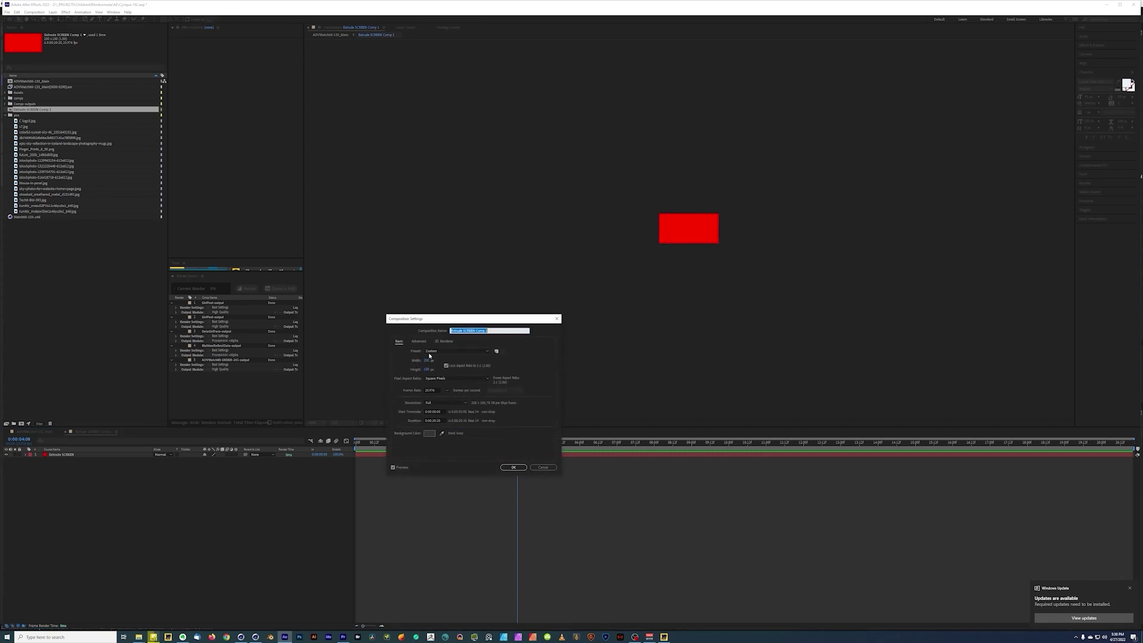
left_click_drag(444, 319, 484, 170)
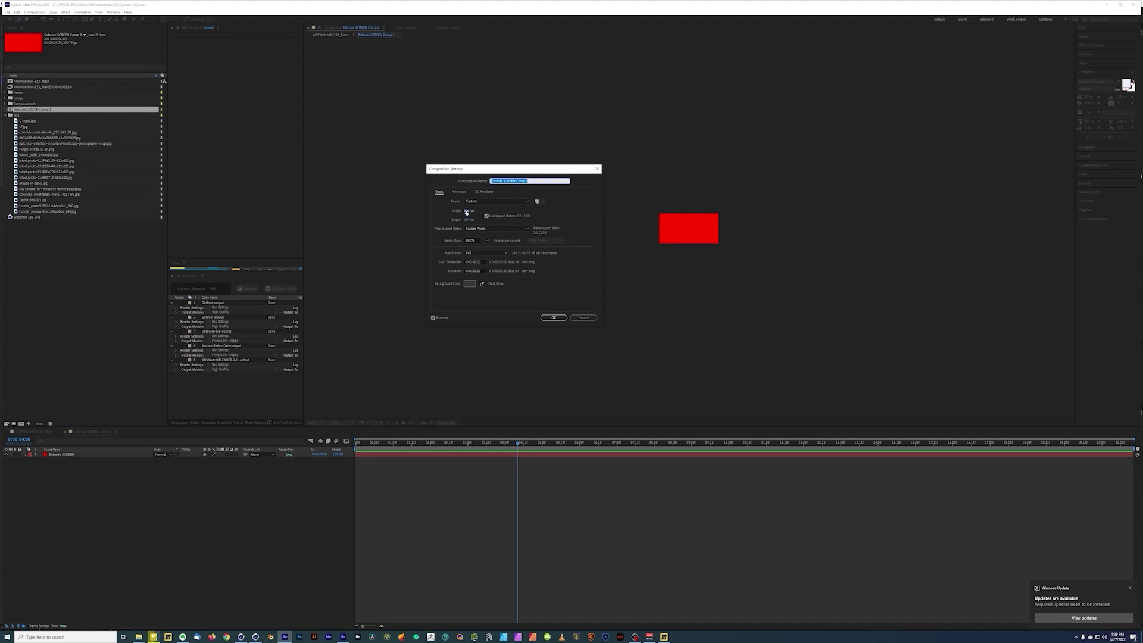
left_click_drag(468, 211, 581, 213)
left_click_drag(1017, 218, 648, 305)
left_click_drag(468, 211, 366, 222)
left_click(553, 318)
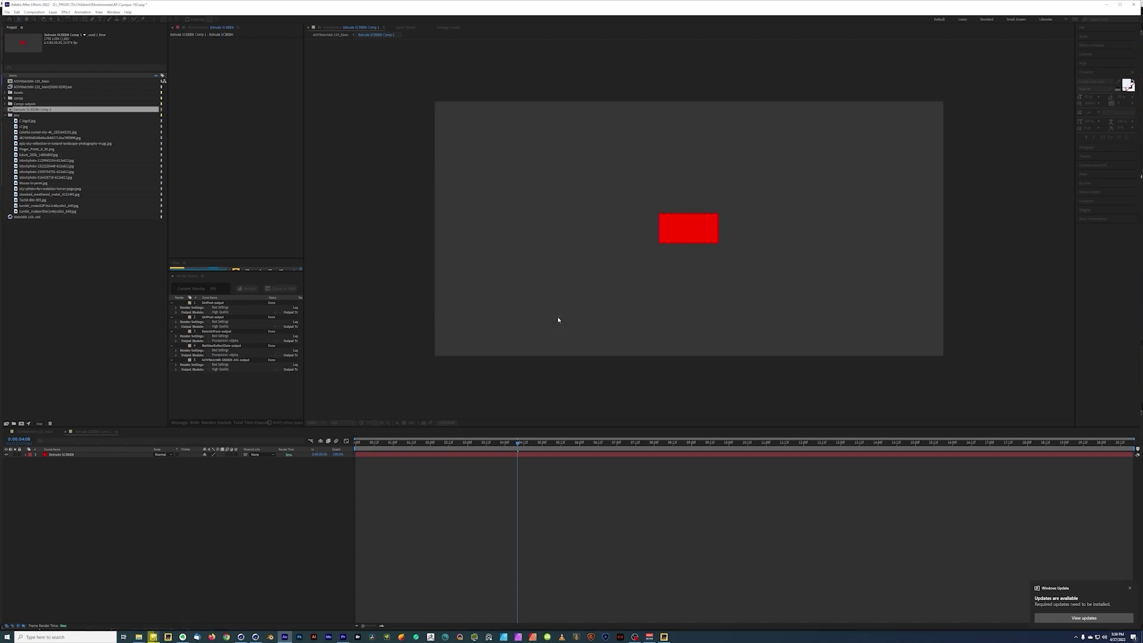
Step: Scale the Extrude SCREEN precomp down to the watch face in the main composition and place it above the render layer
left_click(336, 35)
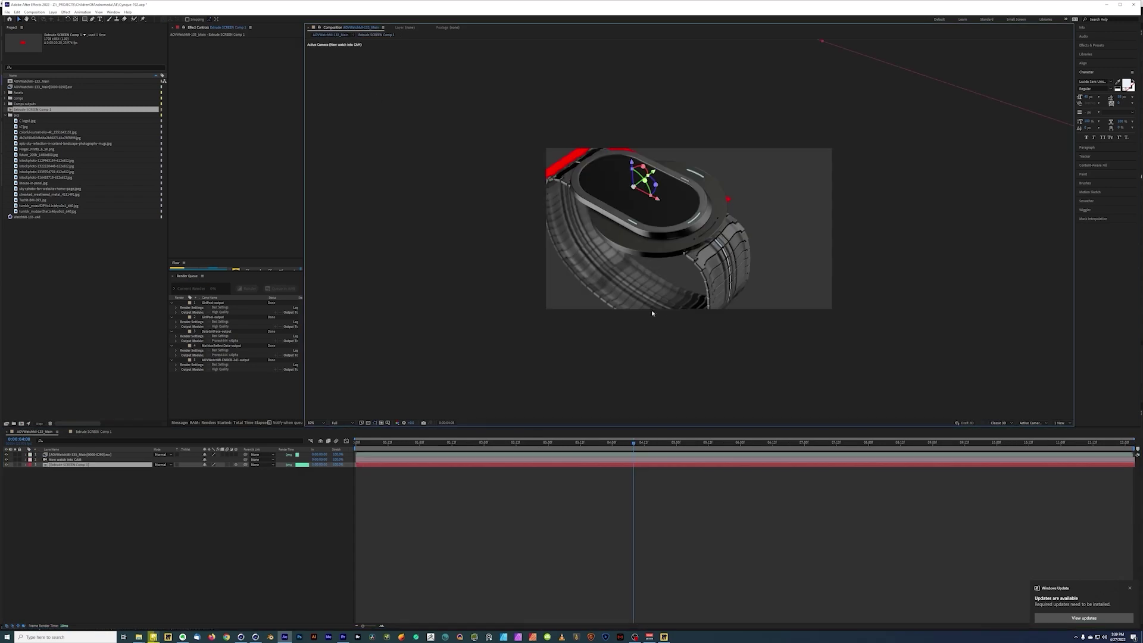
key("s")
left_click_drag(211, 468, 180, 469)
key("Return")
left_click_drag(72, 464, 74, 456)
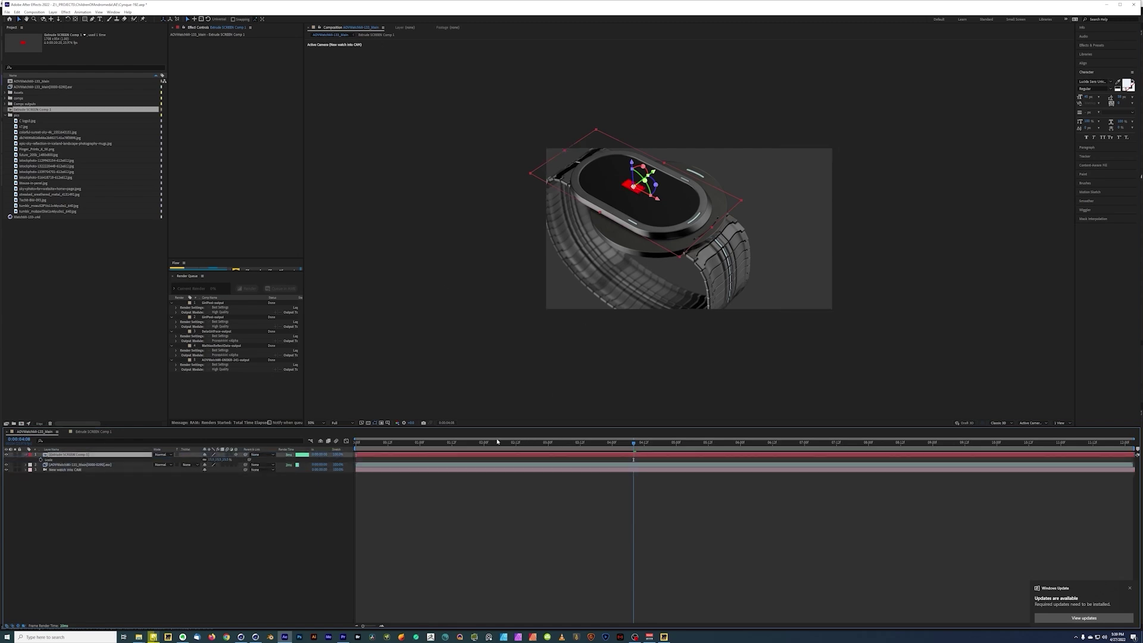
Step: Scrub the animation to check how the precomp follows the watch face, and open the Extrude SCREEN precomp
left_click_drag(492, 442, 569, 451)
left_click(407, 494)
double_click(81, 453)
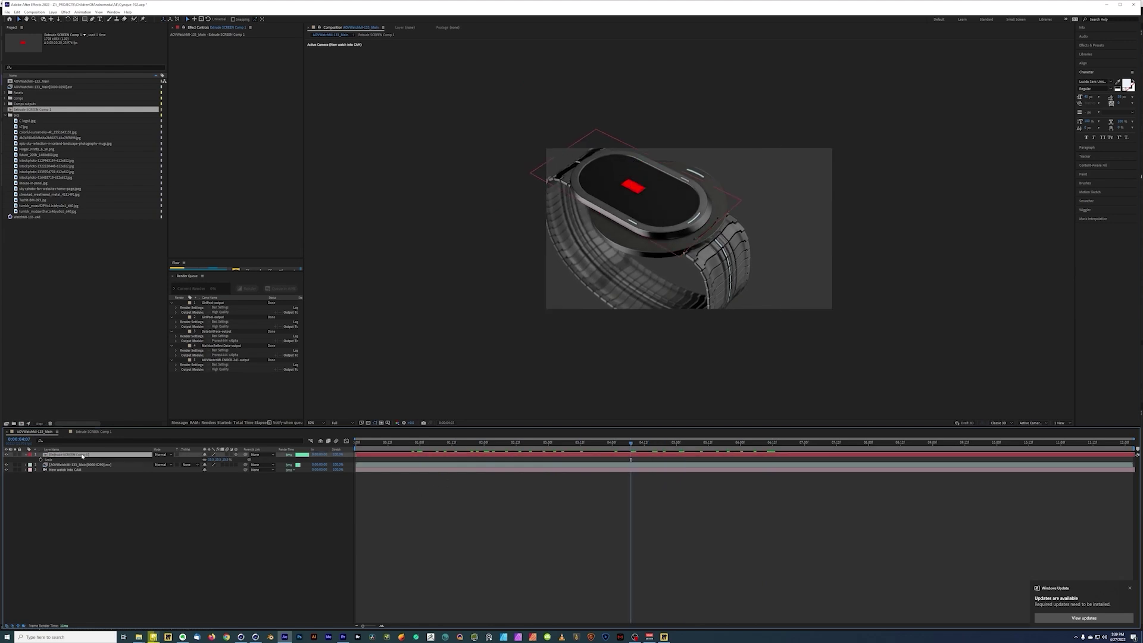
Step: Add the colourful eye image above the red solid in Extrude SCREEN Comp 1, scale it proportionally to fill the frame, and return to the main composition
left_click(32, 167)
left_click_drag(36, 169, 675, 236)
left_click_drag(765, 184, 968, 106, "shift")
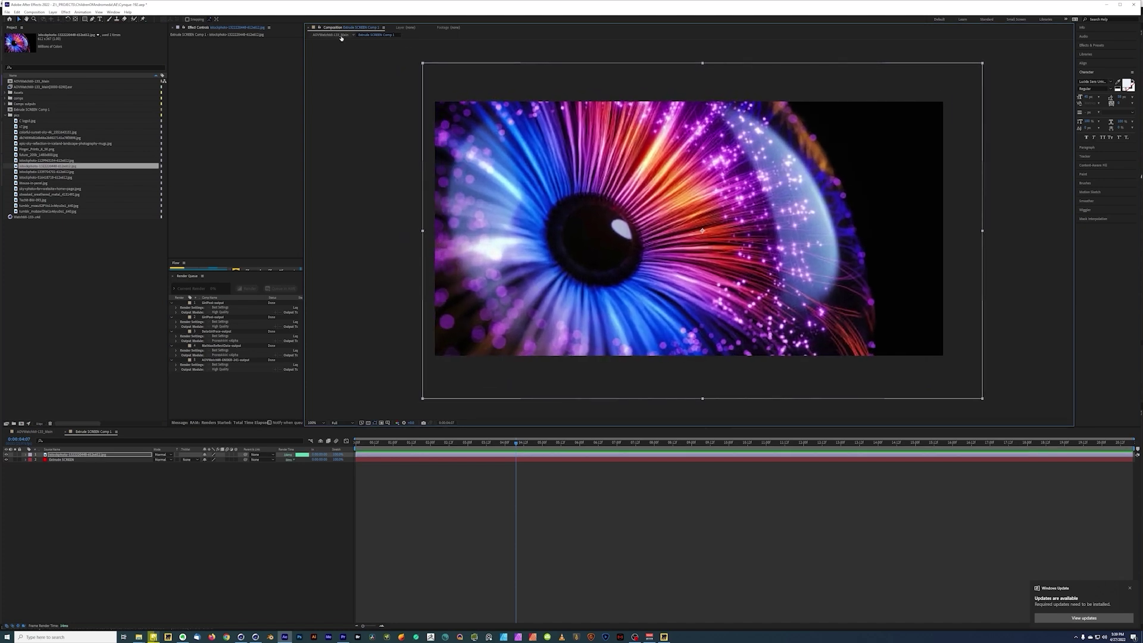
left_click(336, 35)
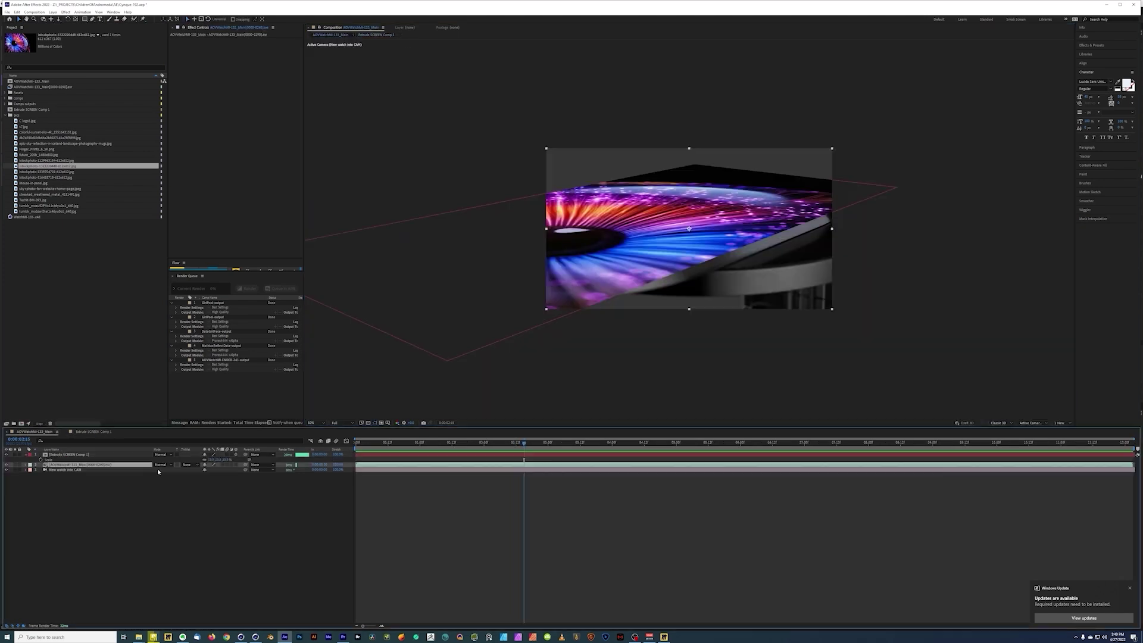
Step: Duplicate the watch render layer and move the copy above the Extrude SCREEN precomp
left_click(83, 455)
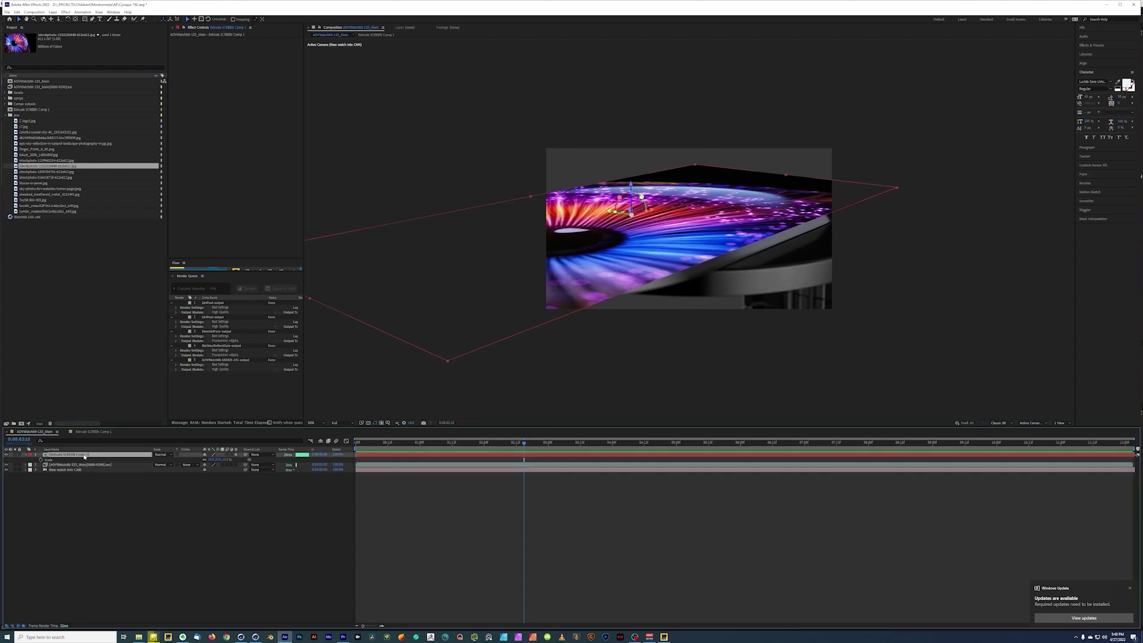
left_click(82, 465)
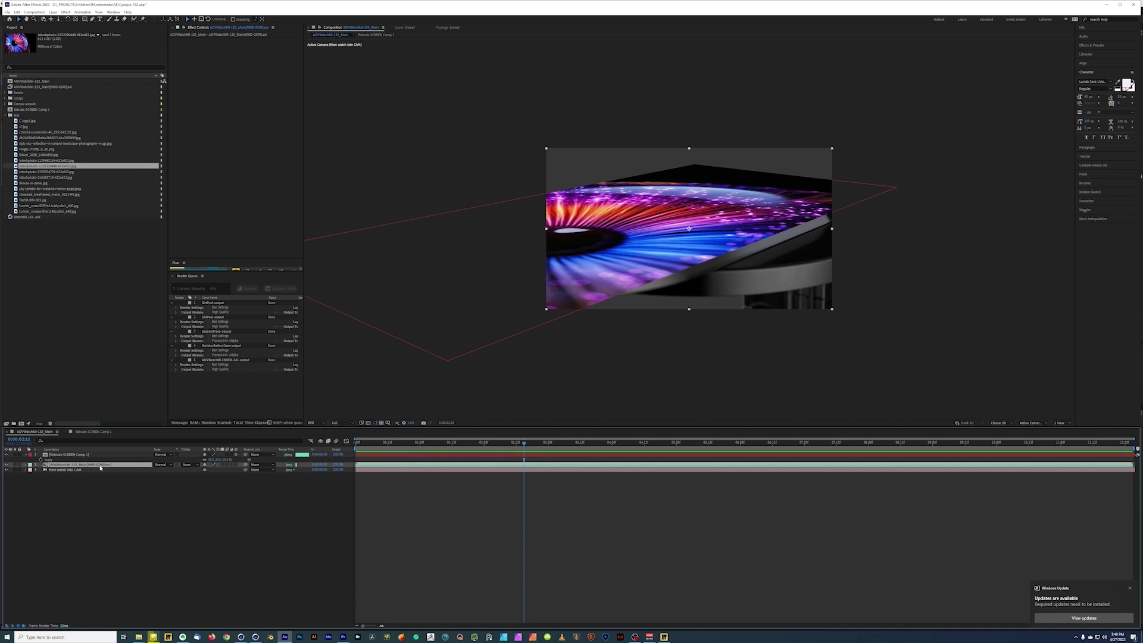
key("ctrl+d")
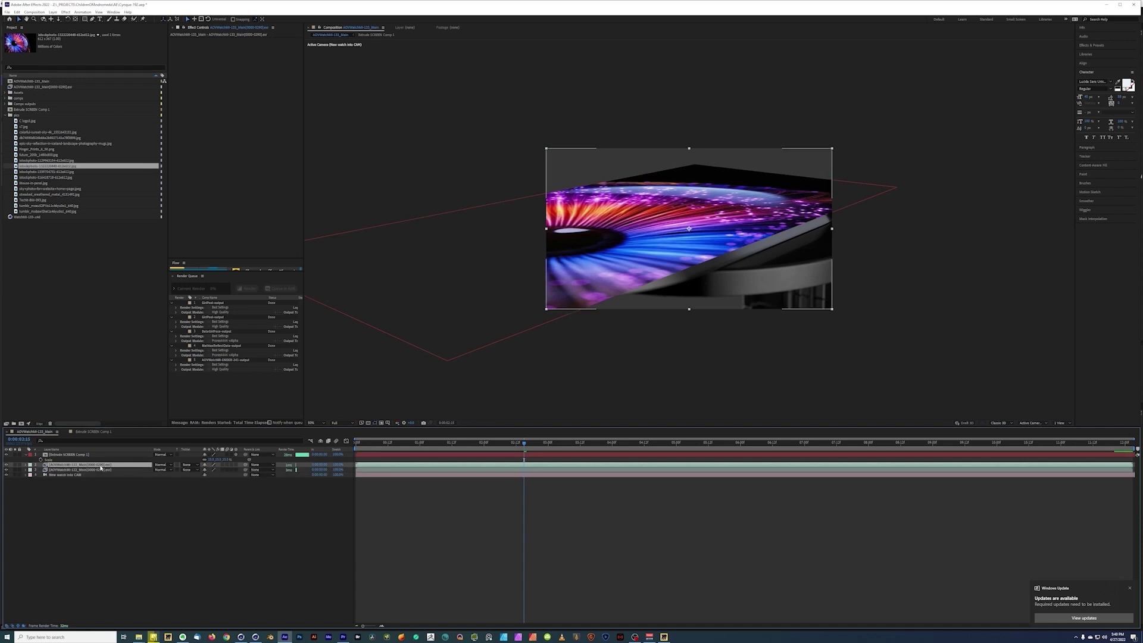
key("ctrl+bracketright")
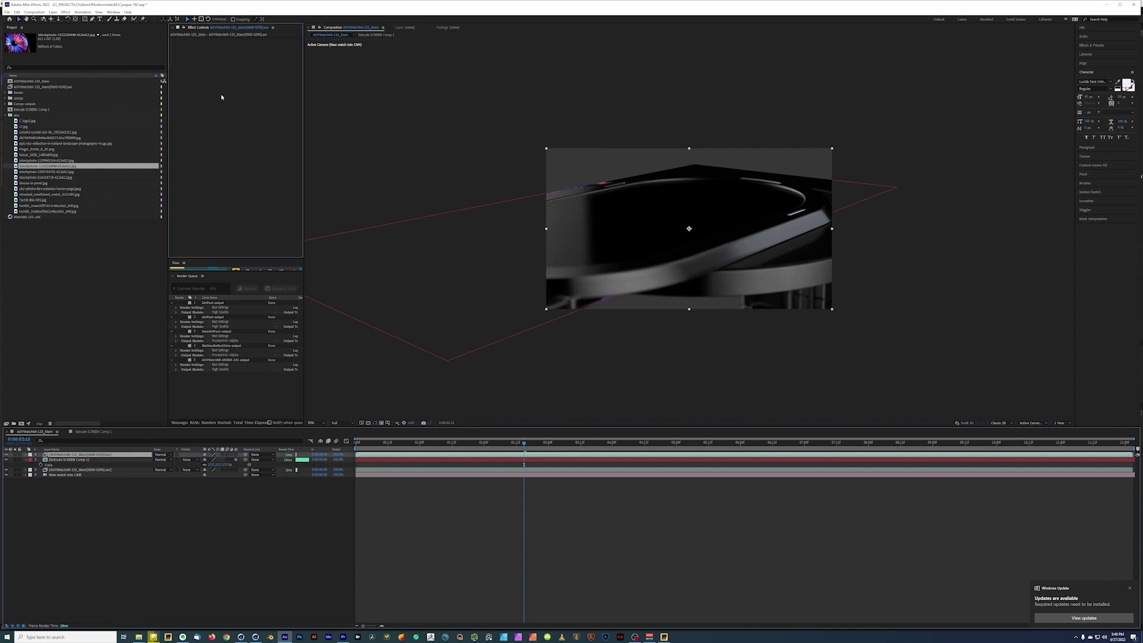
Step: Apply the EXtractoR effect to the duplicated render layer and set its channel layers to PuzzleMatte
key("ctrl+space")
type("extr")
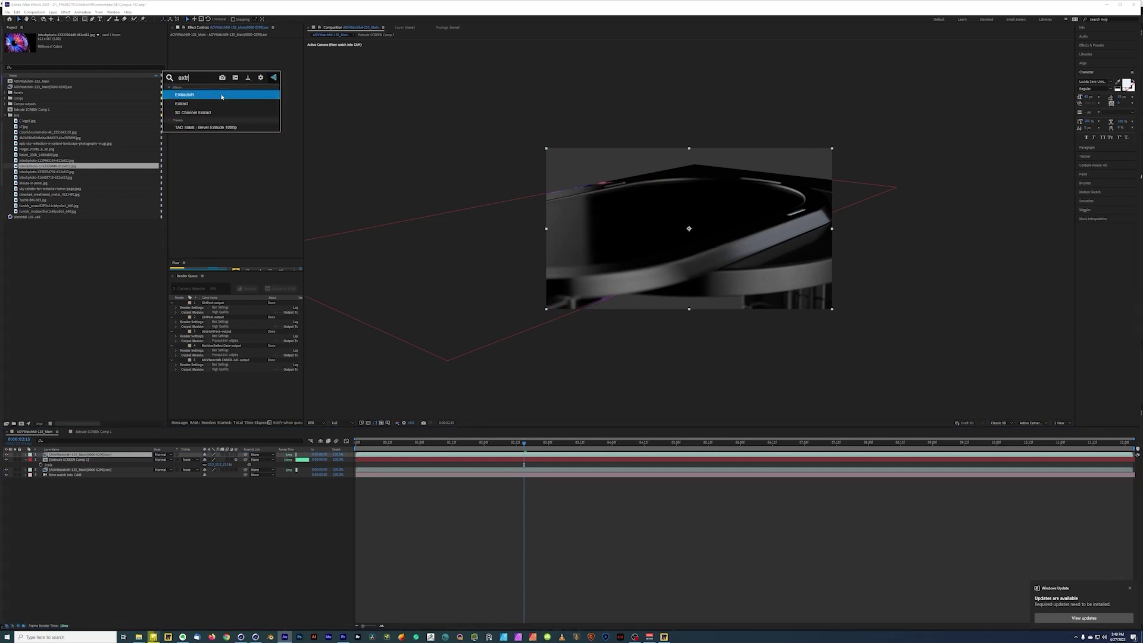
left_click(221, 95)
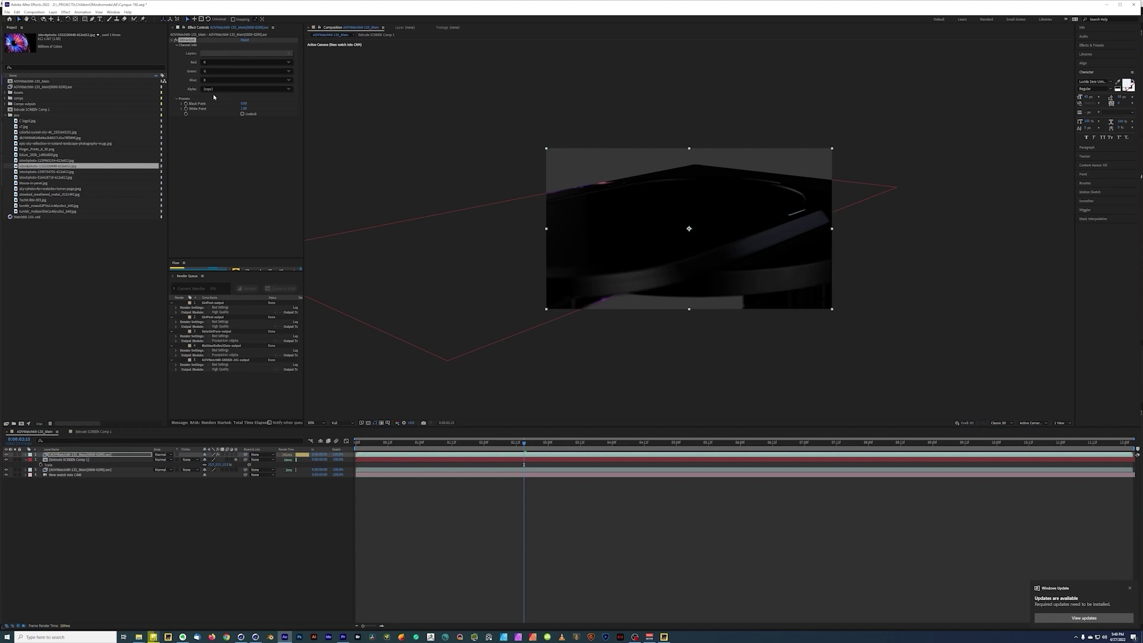
left_click(240, 55)
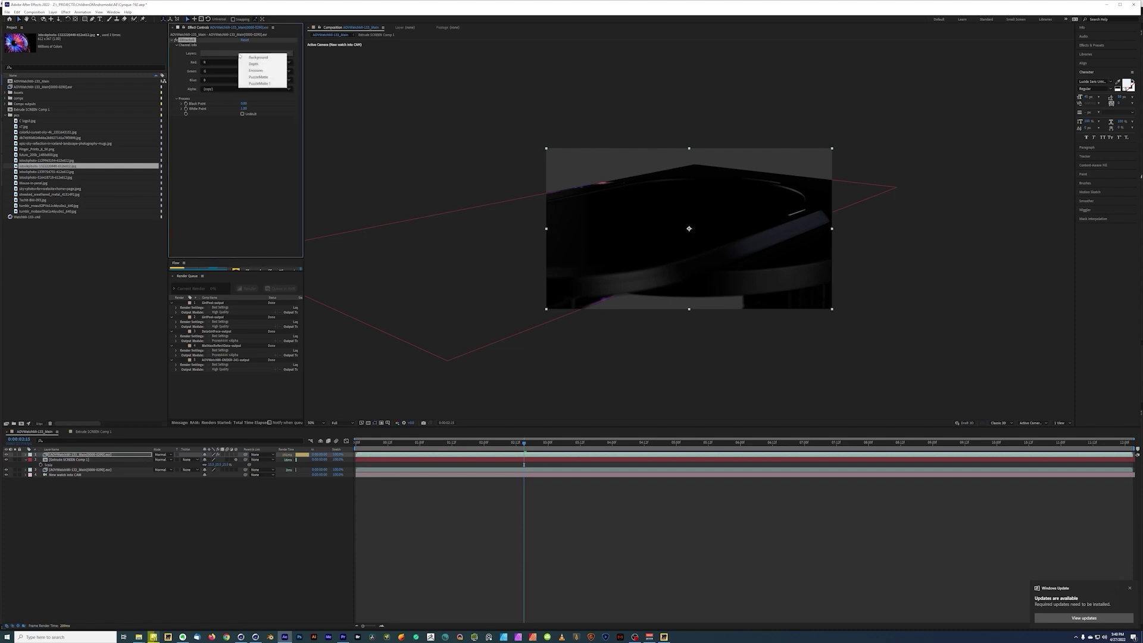
left_click(265, 78)
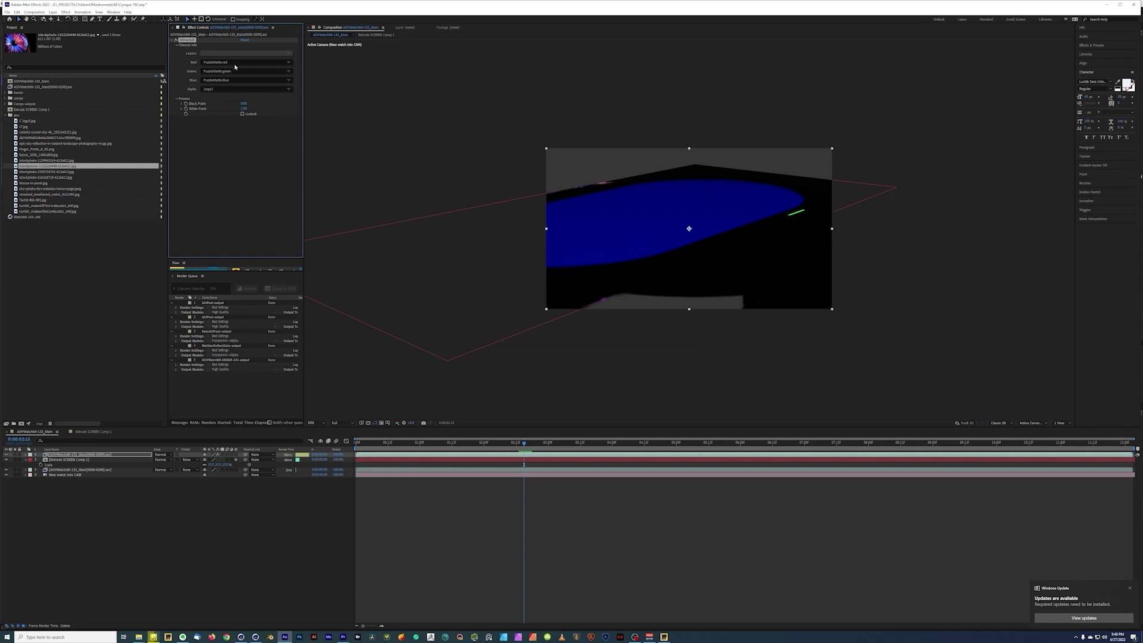
Step: Set the extracted render's alpha channel to PuzzleMatte.blue and check the soloed screen matte against the transparency grid at another frame
left_click(215, 90)
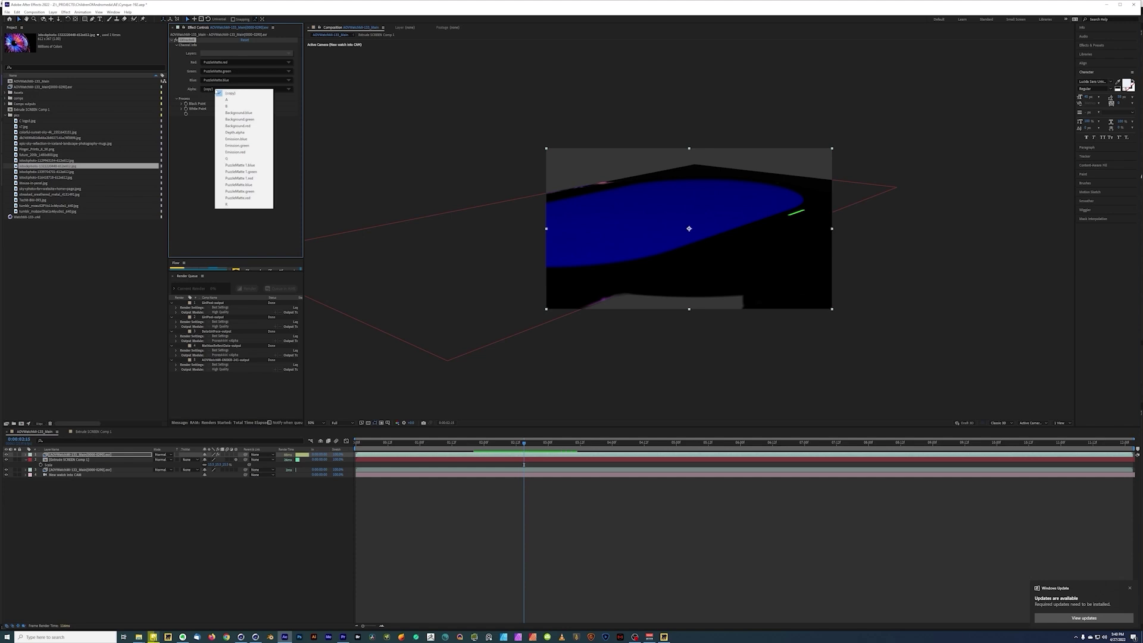
left_click(256, 185)
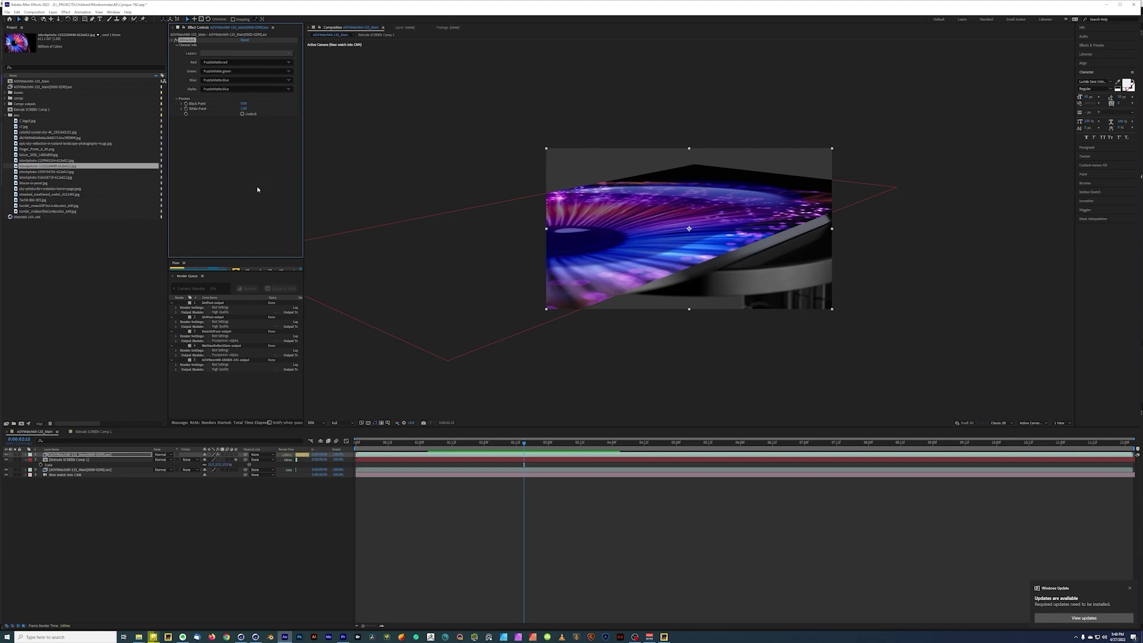
left_click(16, 456)
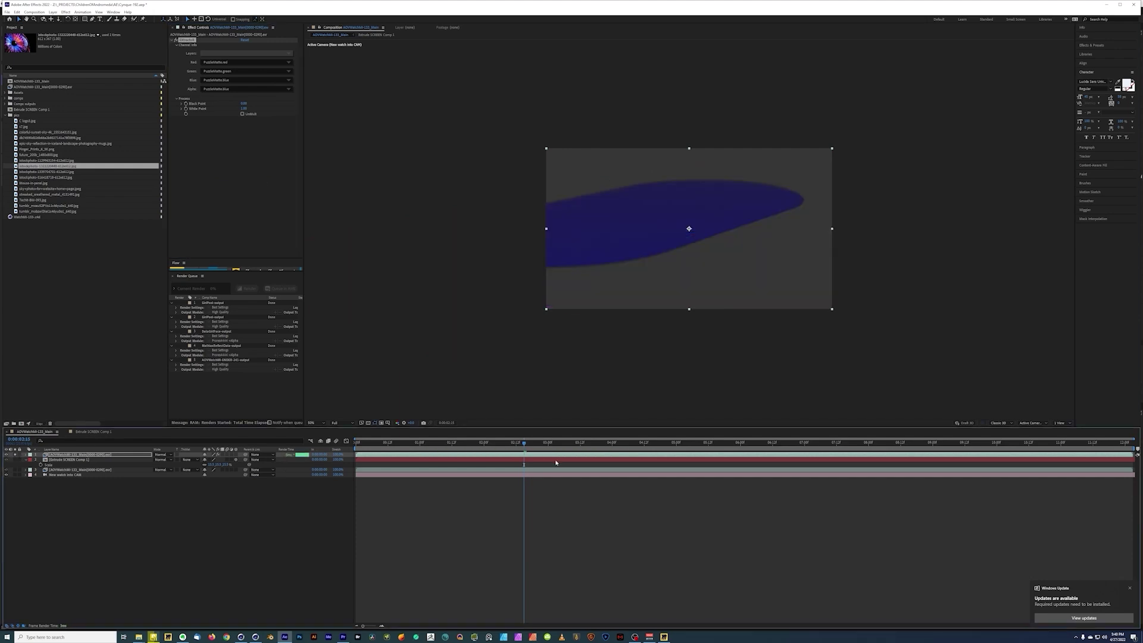
left_click(367, 423)
left_click_drag(548, 441, 610, 441)
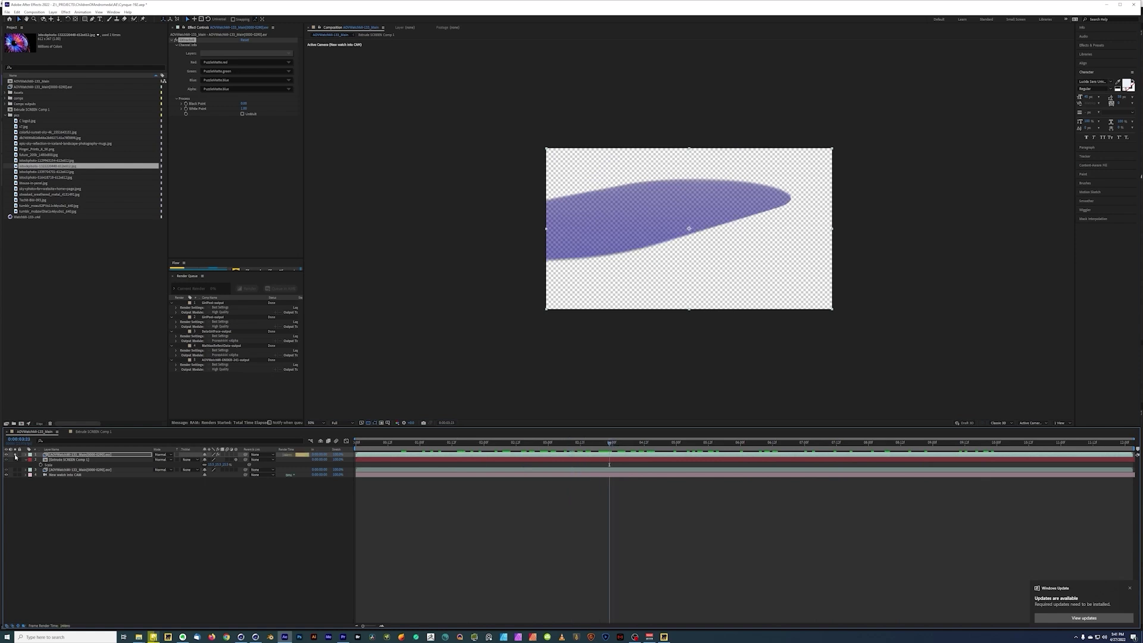
Step: End the matte layer's solo, give the screen comp layer an Alpha Matte from the render above it, and scrub to check the fit
left_click(53, 459)
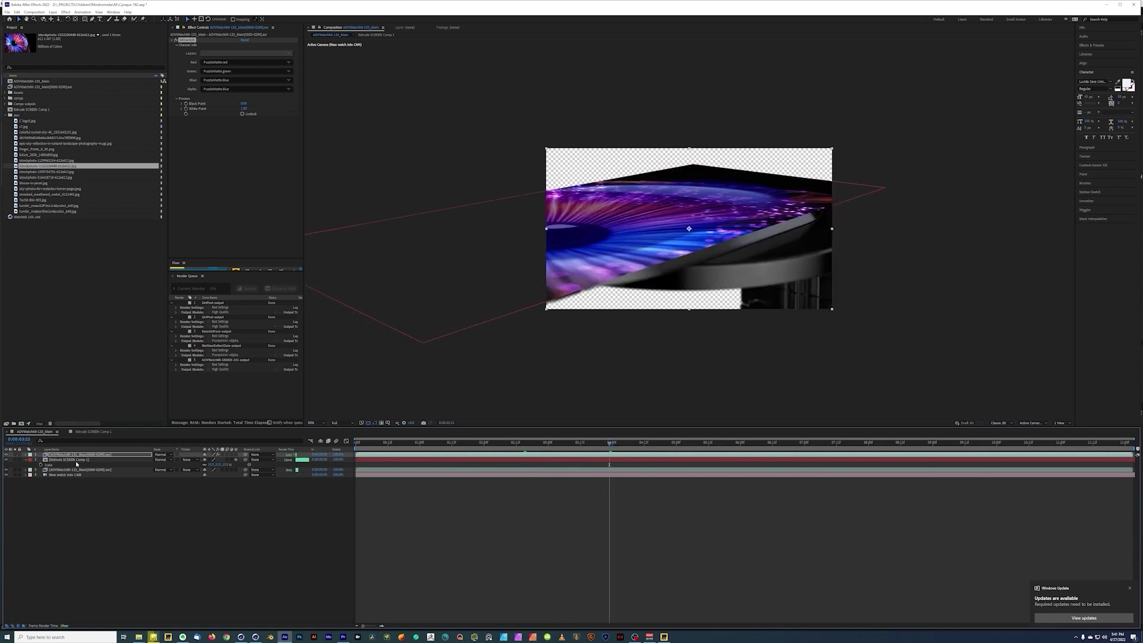
left_click(189, 460)
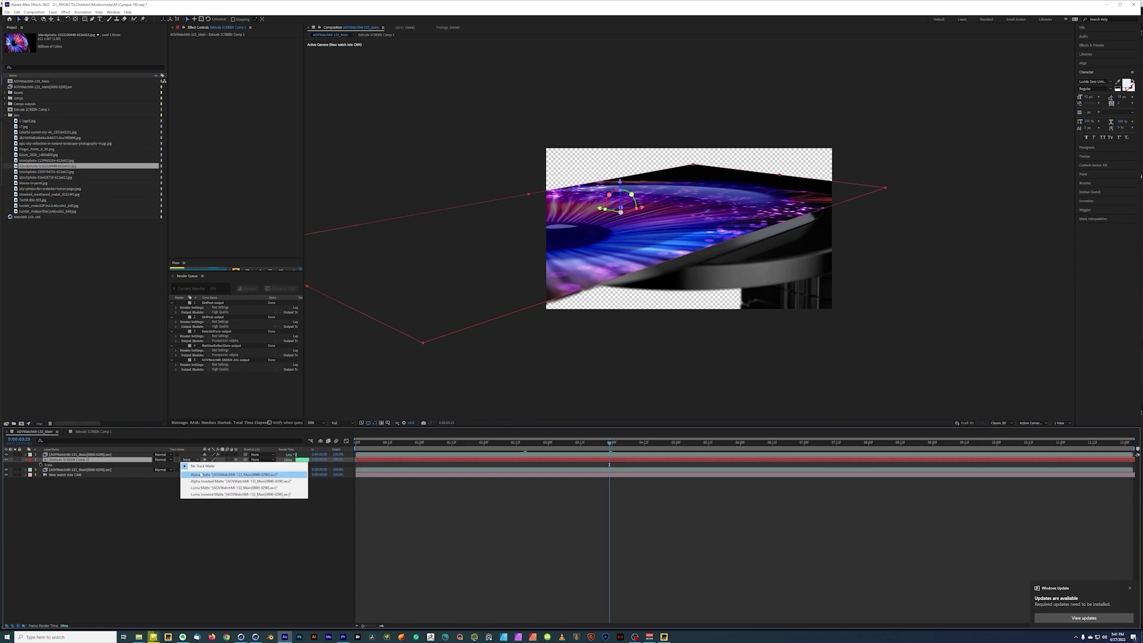
left_click(201, 474)
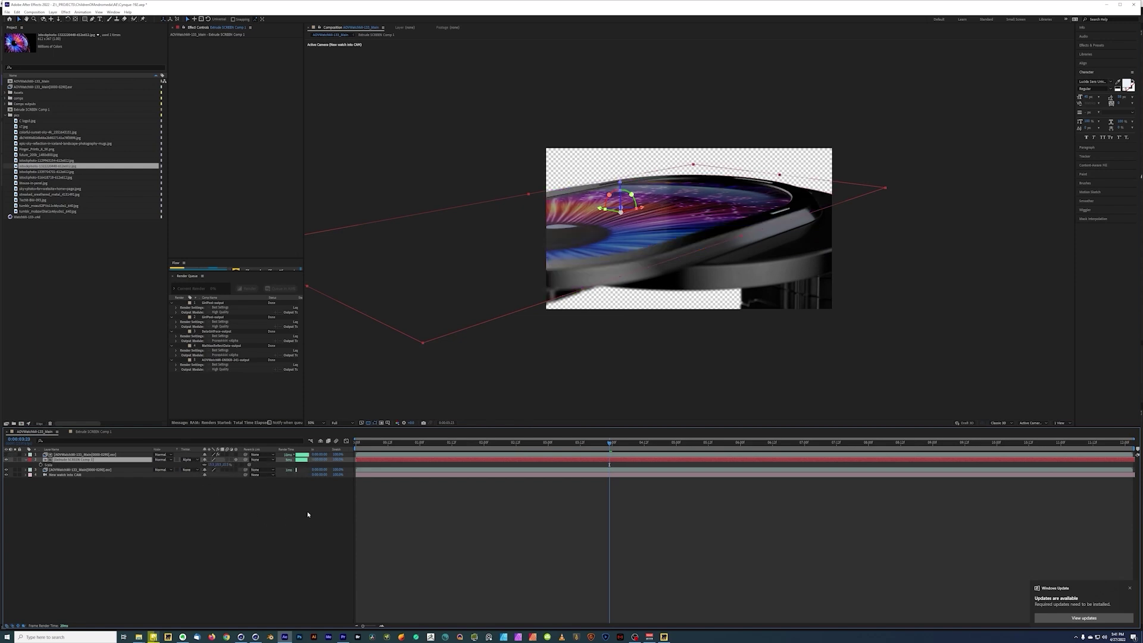
left_click(232, 490)
left_click(515, 444)
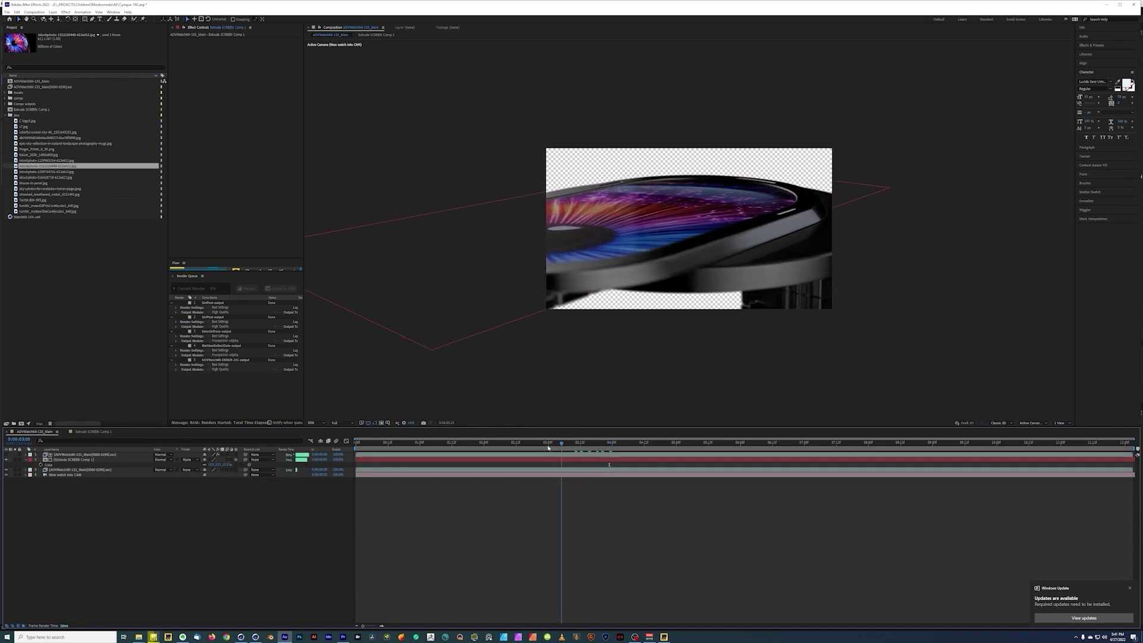
left_click_drag(510, 449, 481, 449)
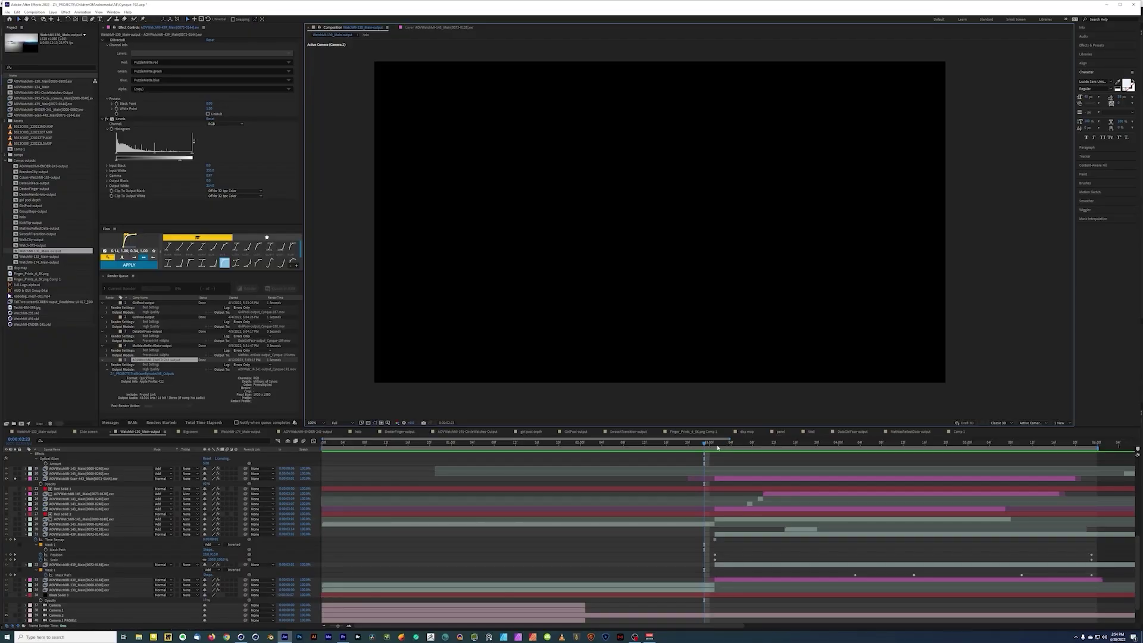
Step: Solo the cyan glow layer alongside the building pass and scrub through the city's growth in the main output comp
left_click_drag(715, 446, 720, 479)
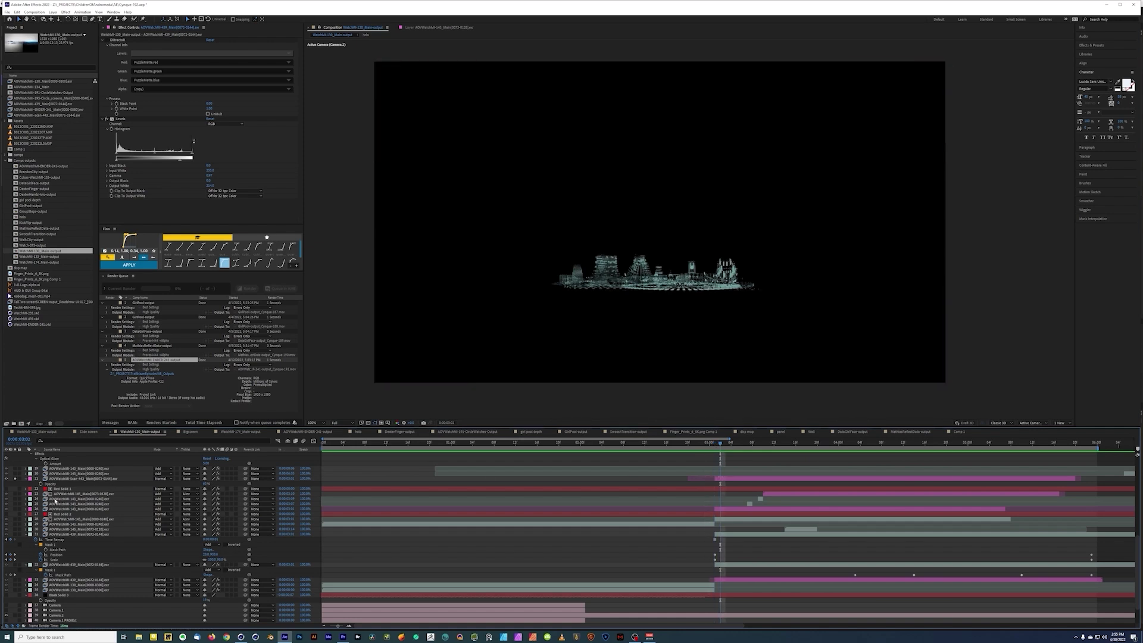
left_click(16, 494)
left_click(752, 443)
left_click_drag(776, 451, 817, 459)
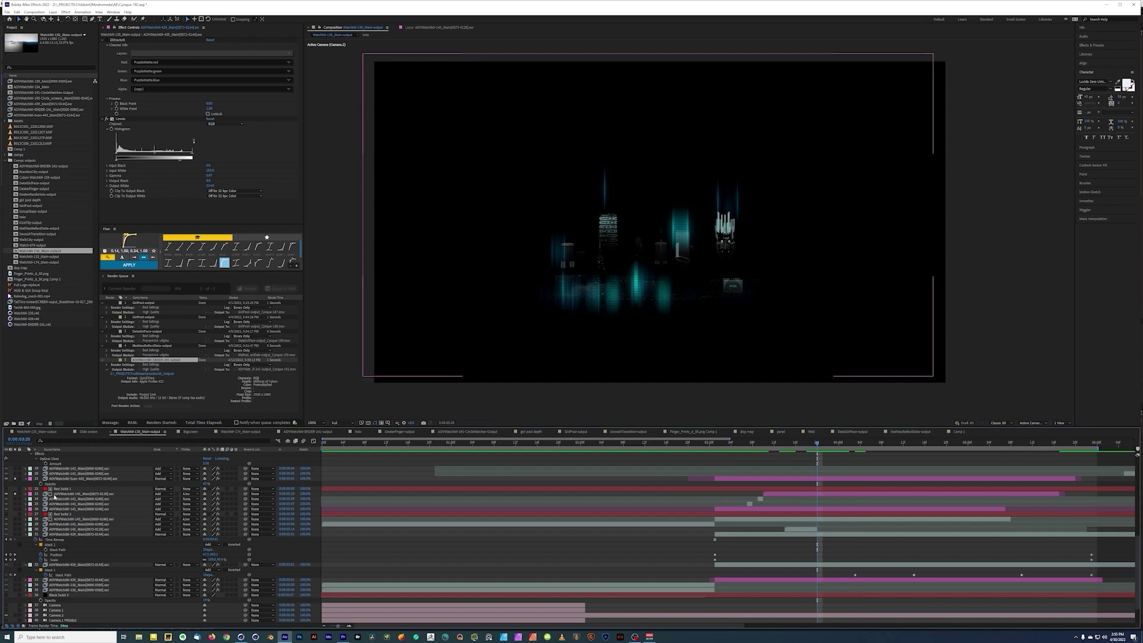
Step: Compare the cyan glow layer with its Gaussian Blur and Optical Glow effects off and on, also without the building pass
left_click(57, 494)
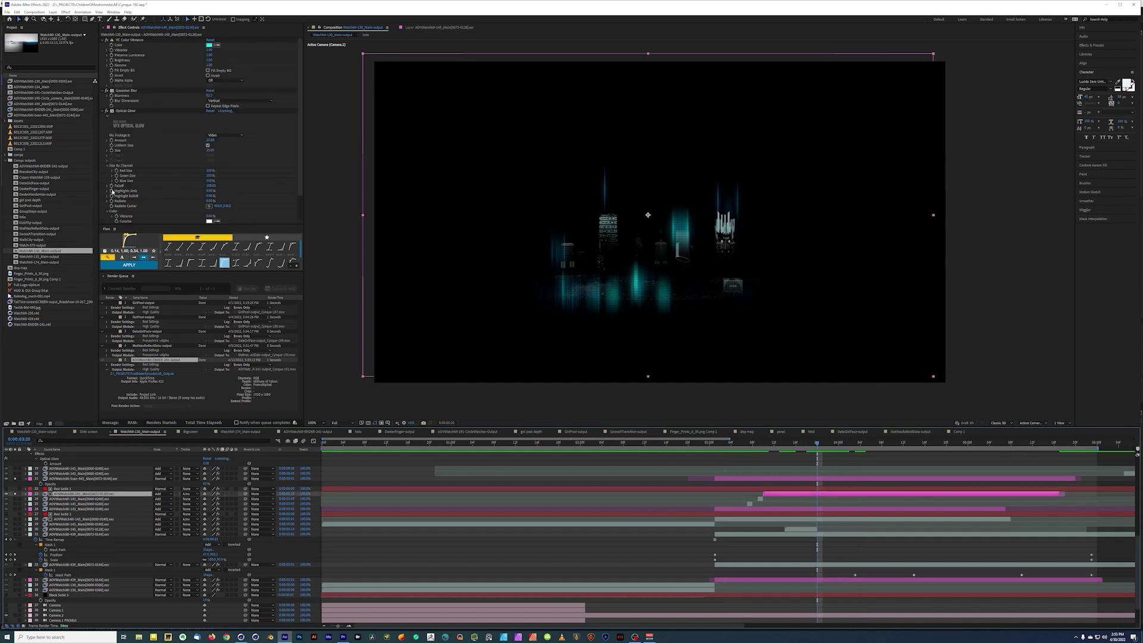
left_click(108, 90)
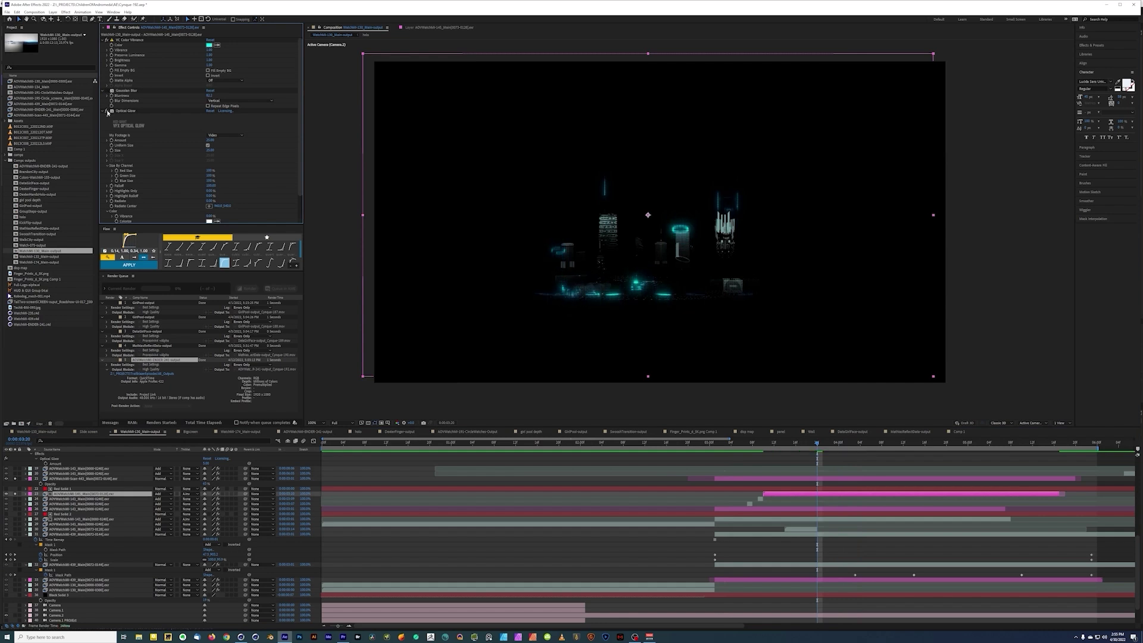
left_click(108, 111)
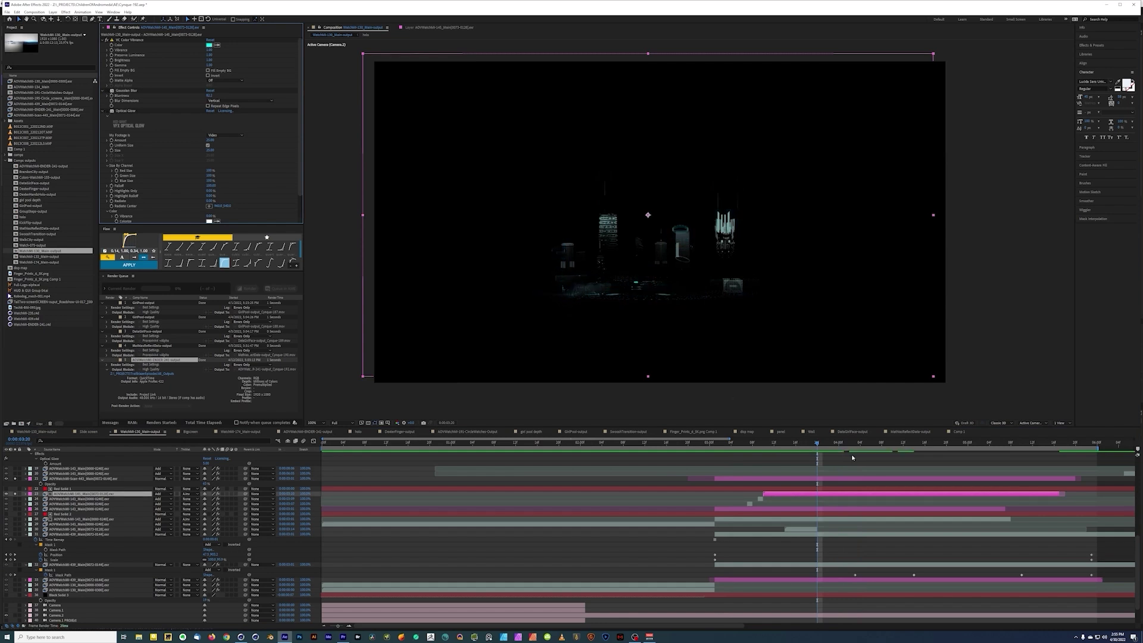
left_click_drag(821, 445, 801, 476)
left_click(16, 478)
left_click(108, 112)
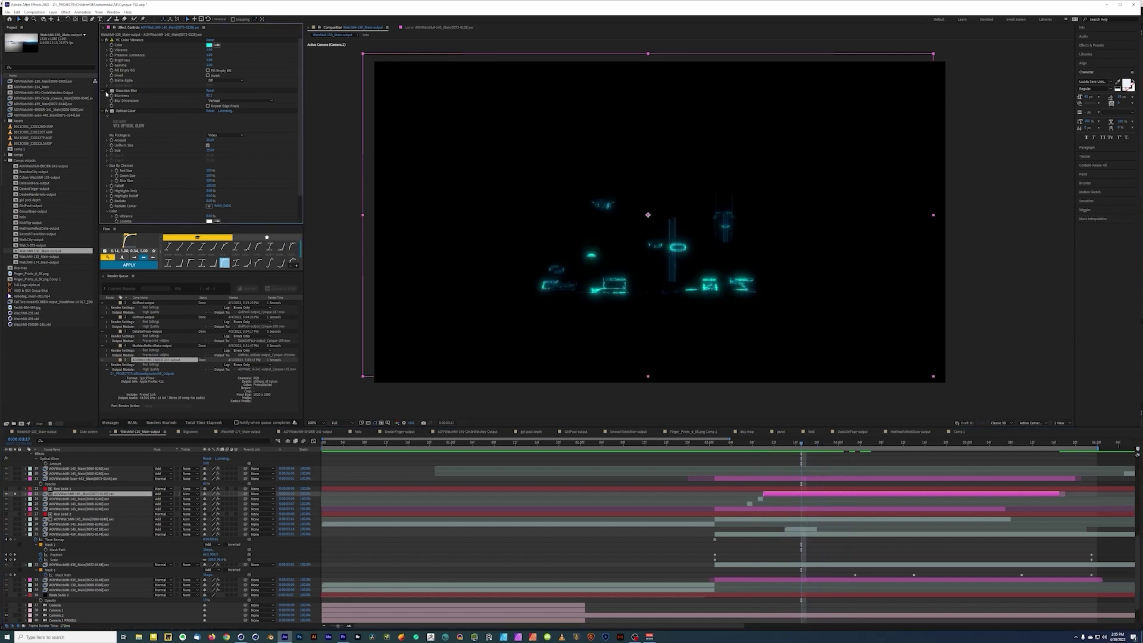
left_click(107, 91)
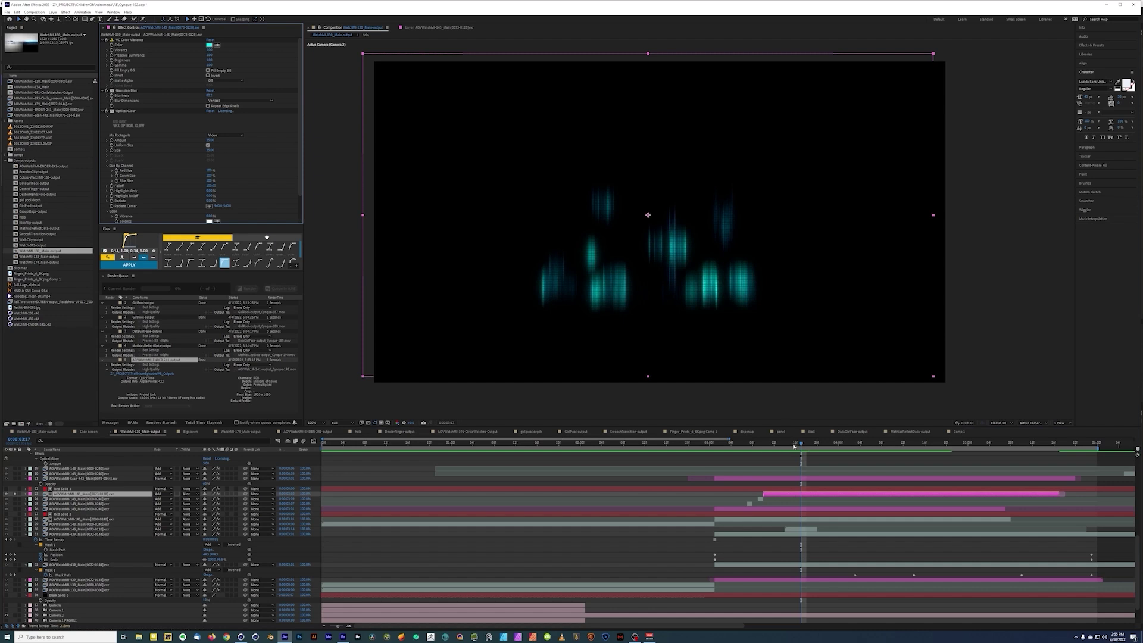
Step: Preview the vertical glow streaks alone, and examine them combined with the soloed building pass at earlier frames
key("space")
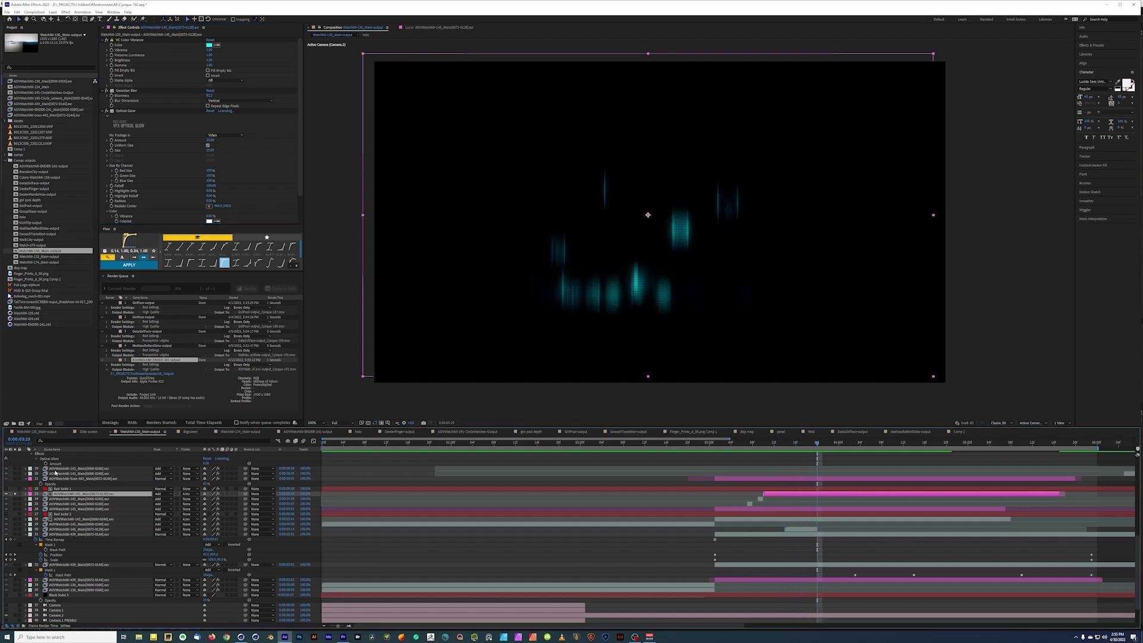
left_click(15, 480)
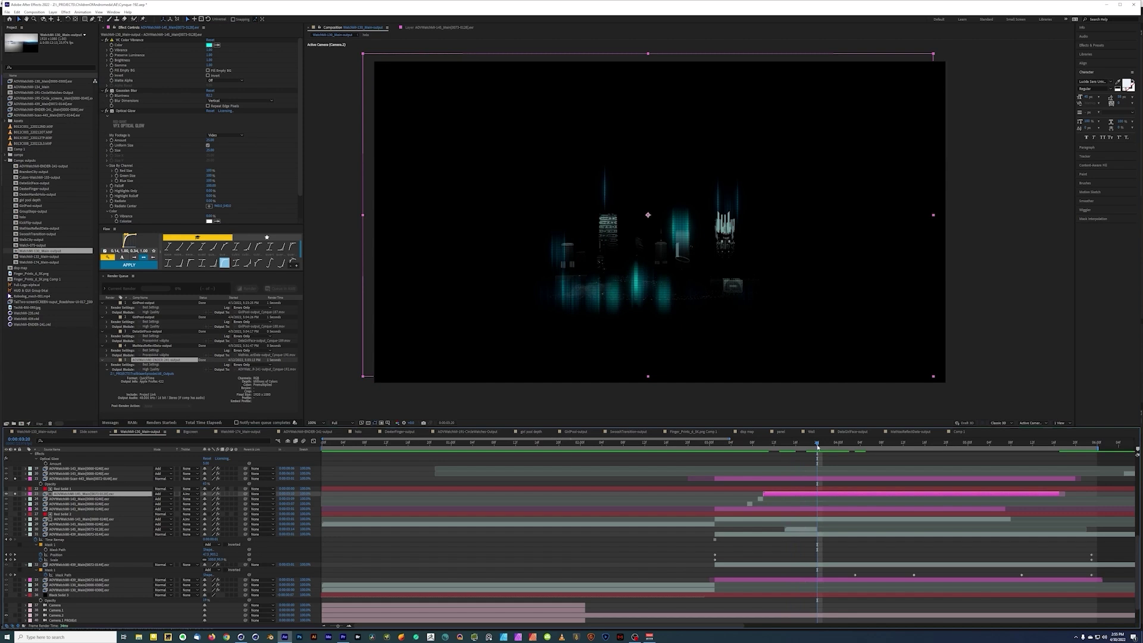
left_click_drag(822, 447, 759, 455)
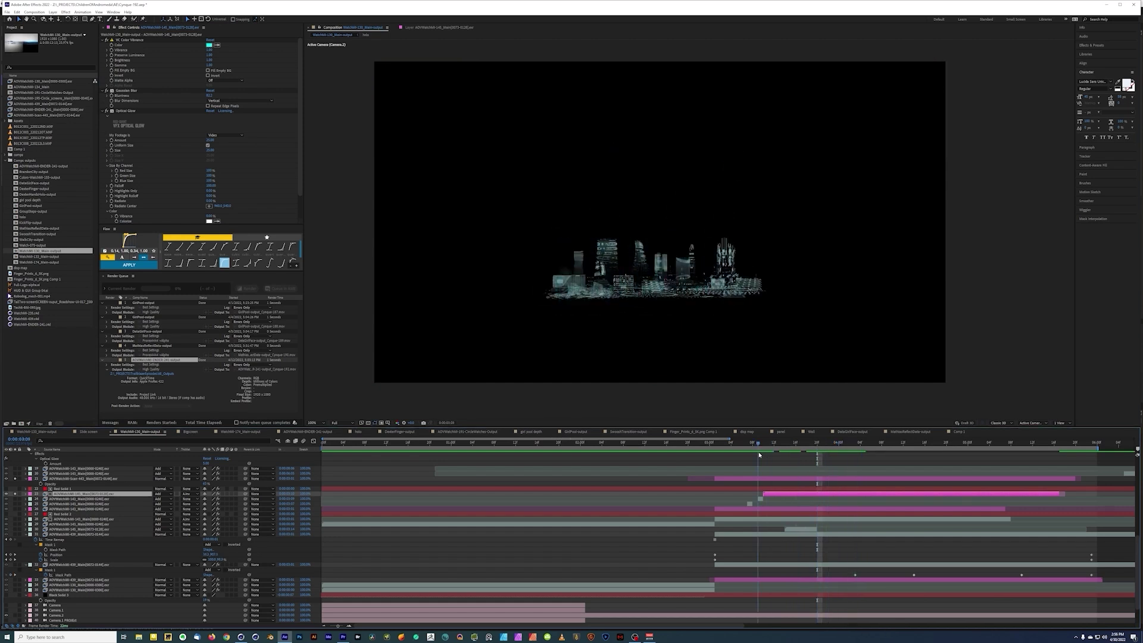
Step: Solo the additional light-line pass with the buildings and glow, and examine the combined layers from early growth to the glow streaks
left_click(16, 509)
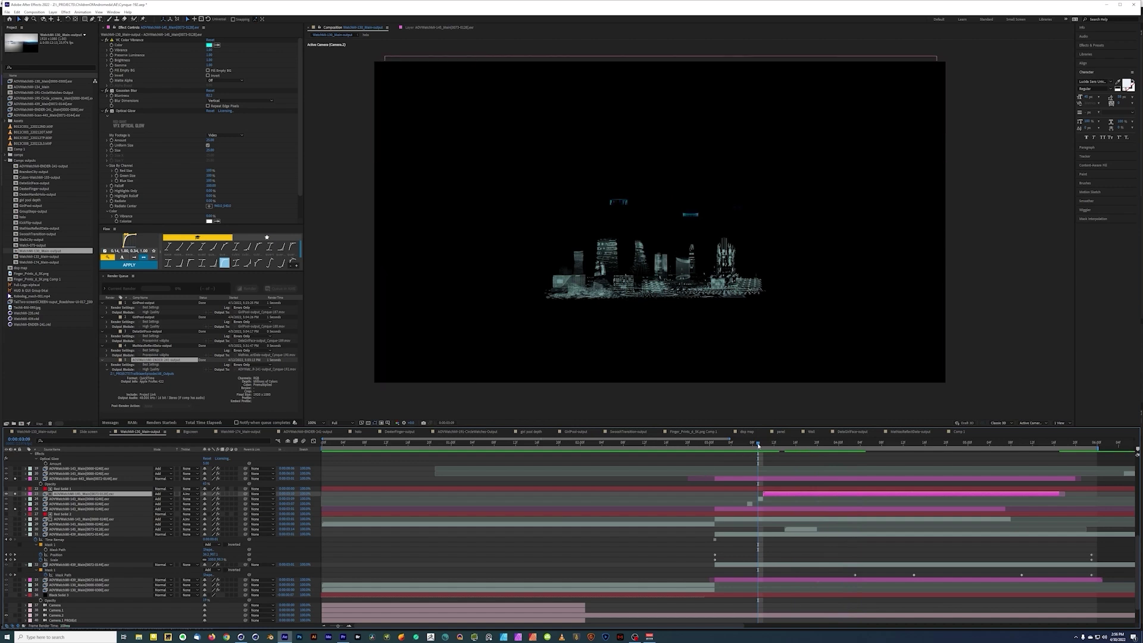
left_click_drag(750, 446, 753, 451)
key("Page_Up")
key("Page_Up")
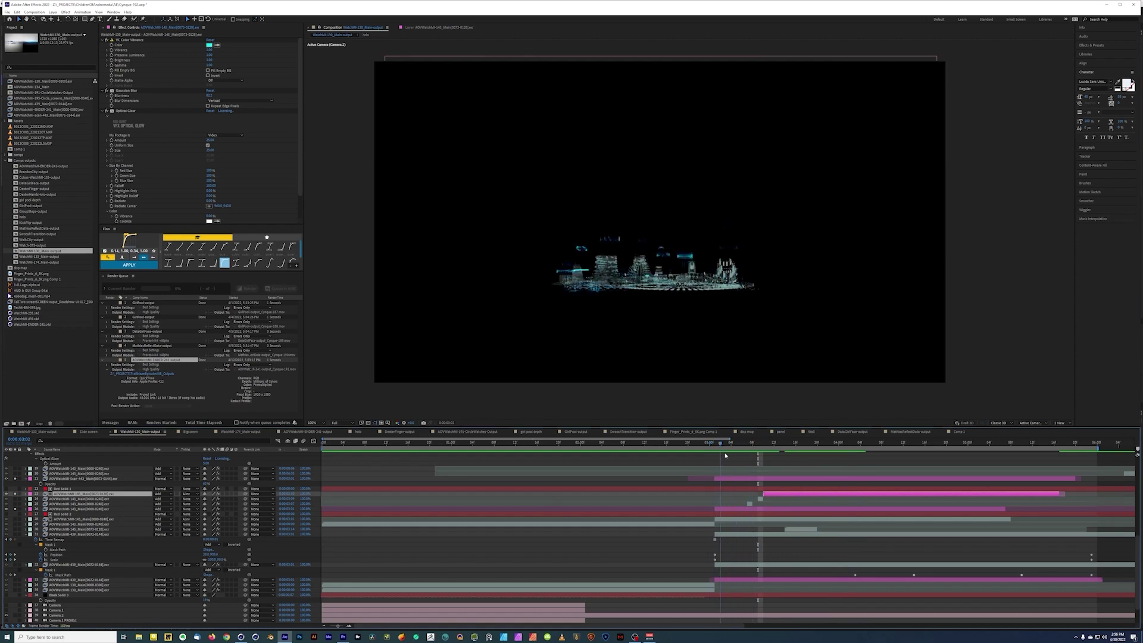
left_click(790, 446)
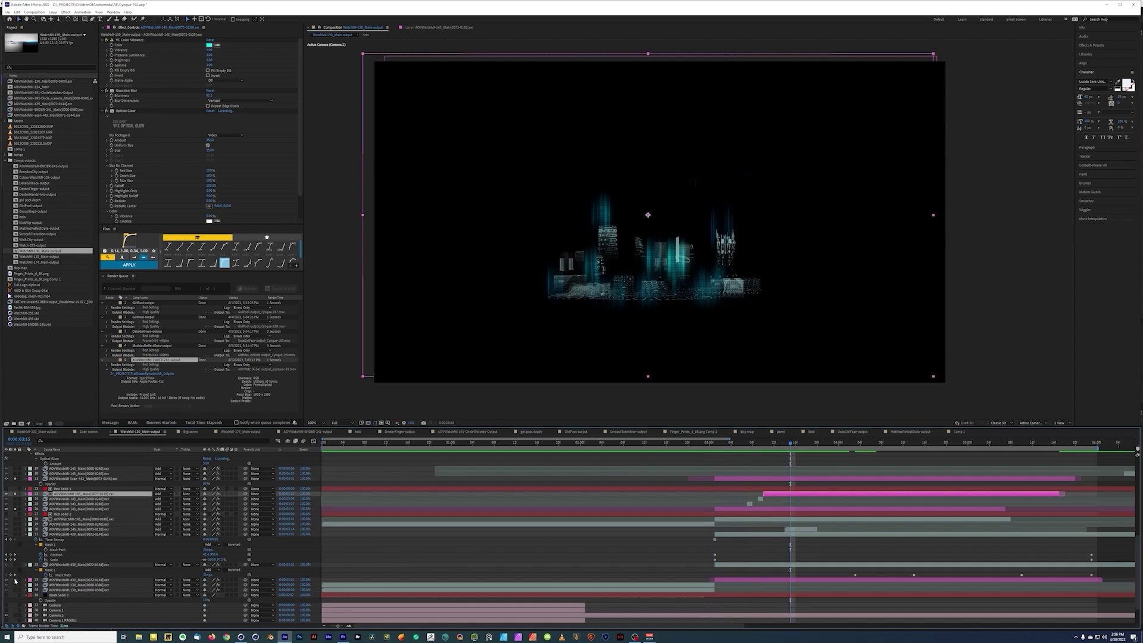
Step: Isolate the base render with the device and blue wireframe city, and examine how the buildings rise over time
left_click(13, 510)
left_click(13, 481)
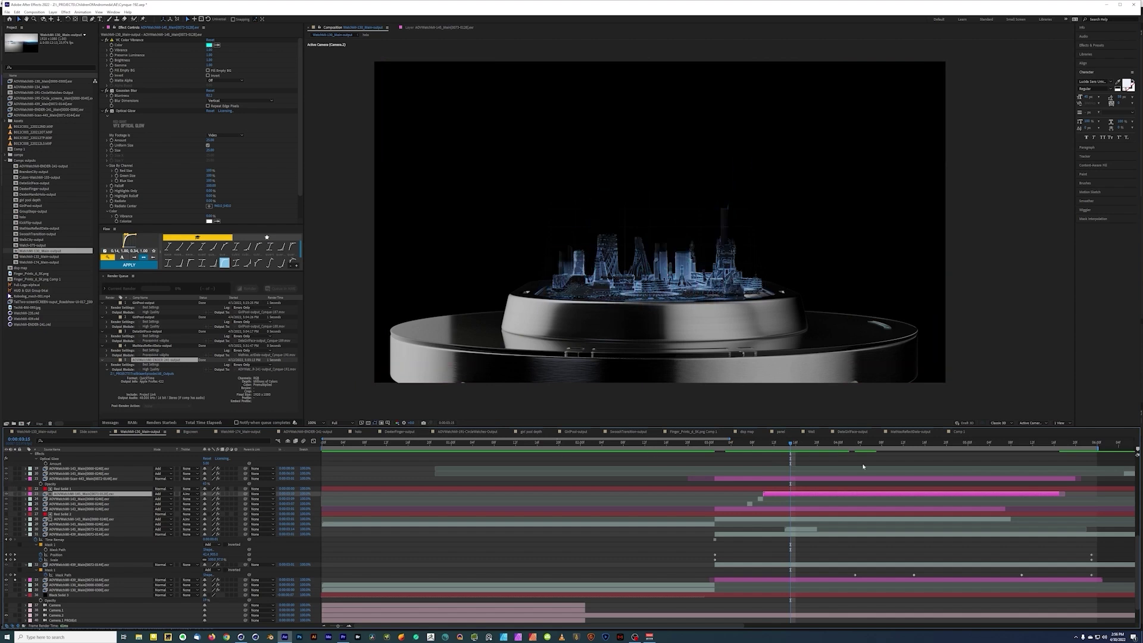
left_click_drag(790, 444, 780, 444)
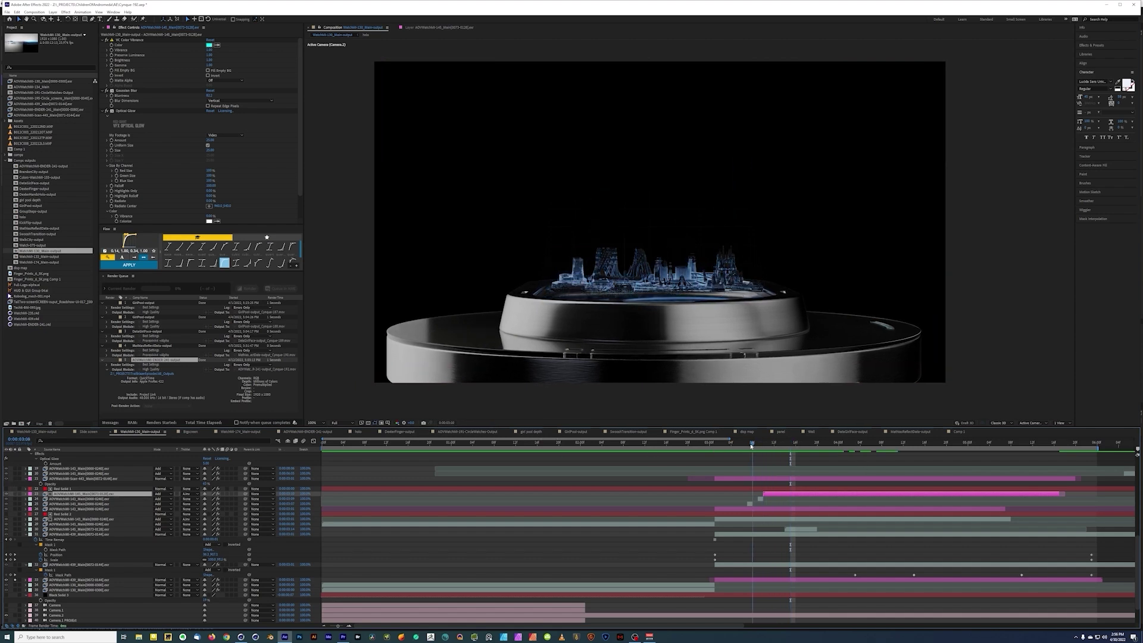
key("Page_Down")
key("Page_Down")
key("Page_Down")
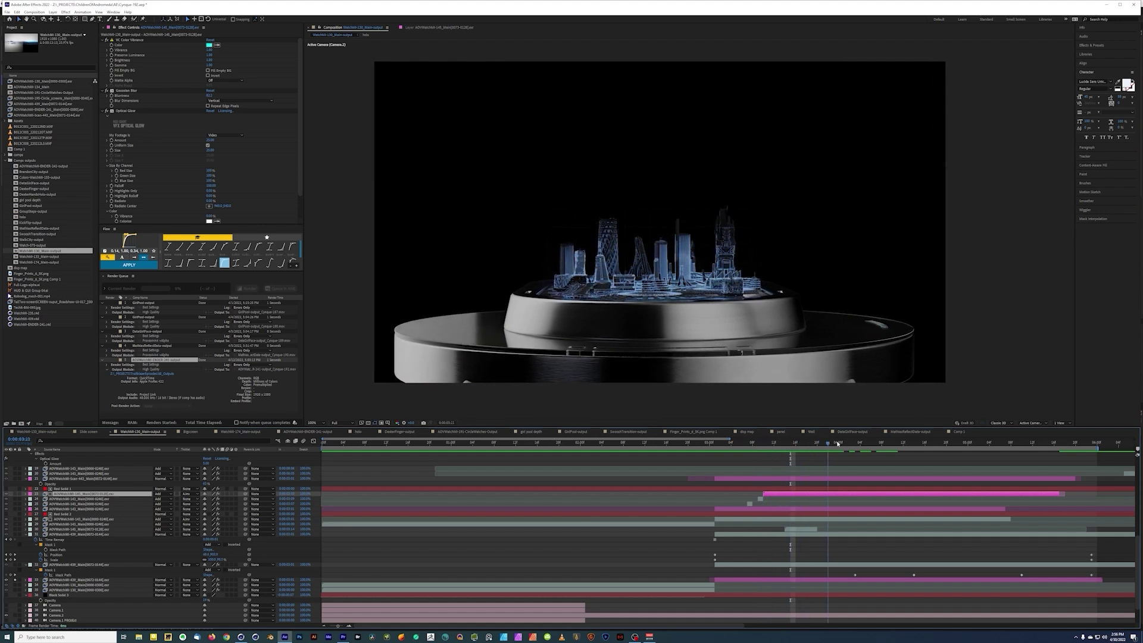
left_click_drag(787, 445, 766, 450)
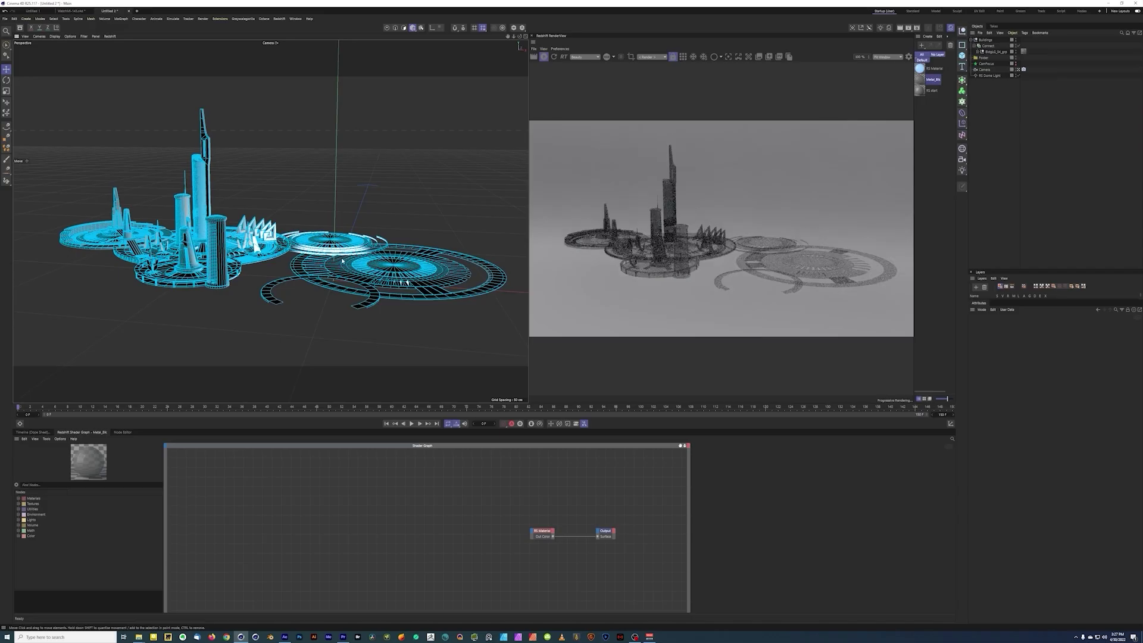
Step: In Cinema 4D, add a MoGraph PolyFX object and nest it inside the Buildings null above the Connect object
mouse_move(368, 279)
left_mouse_down("alt")
mouse_move(337, 282)
mouse_move(365, 284)
left_mouse_up("alt")
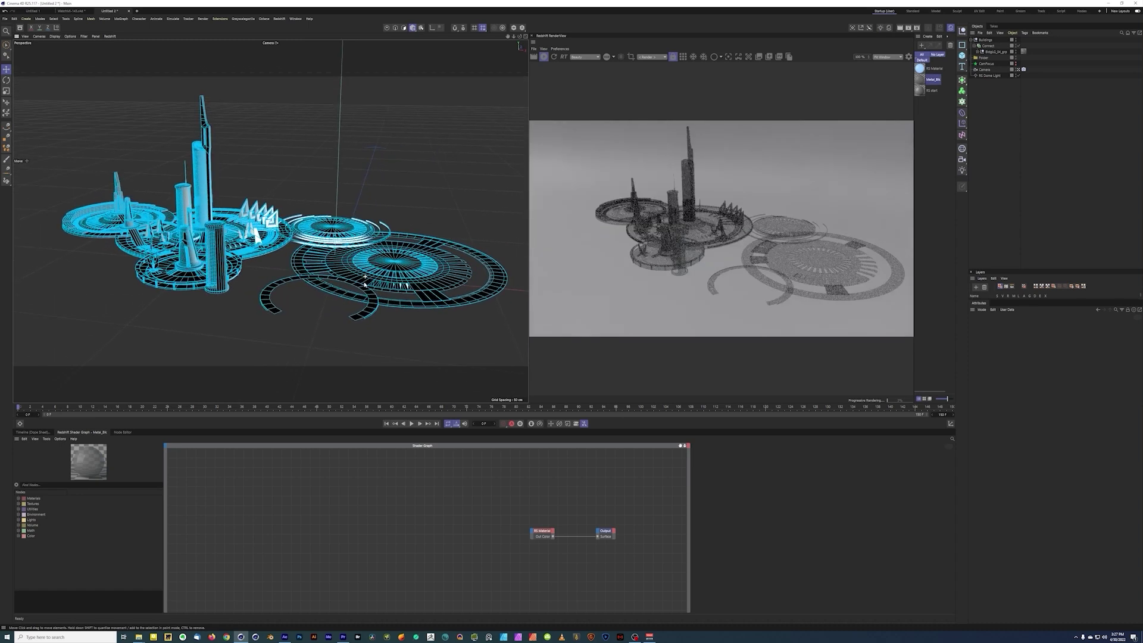
left_click(985, 46)
left_click(974, 46)
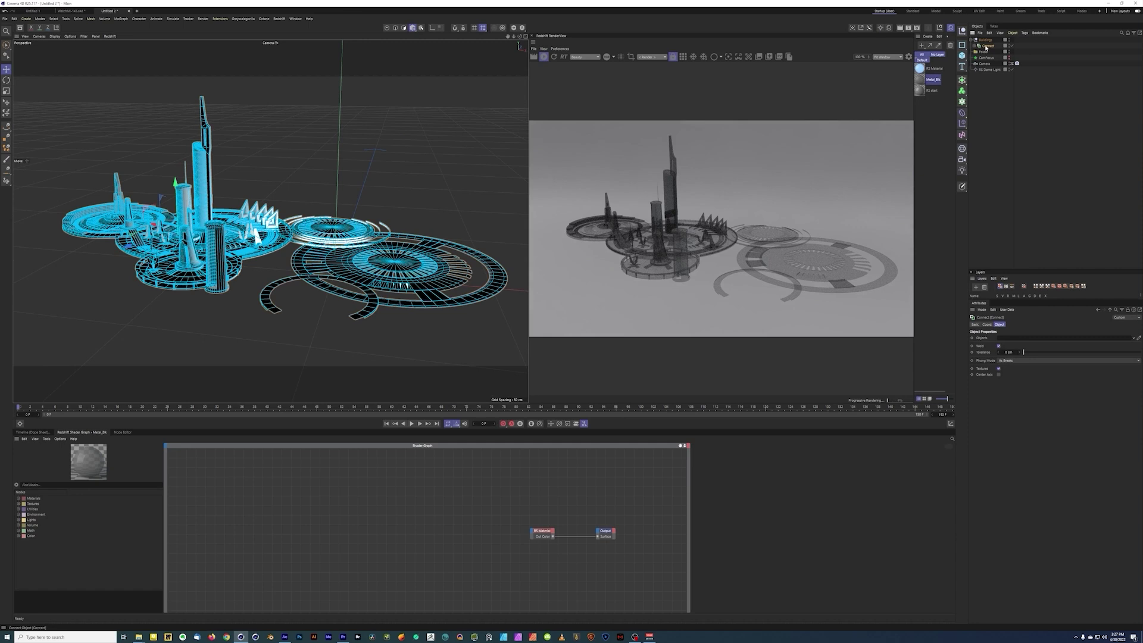
left_click(985, 40)
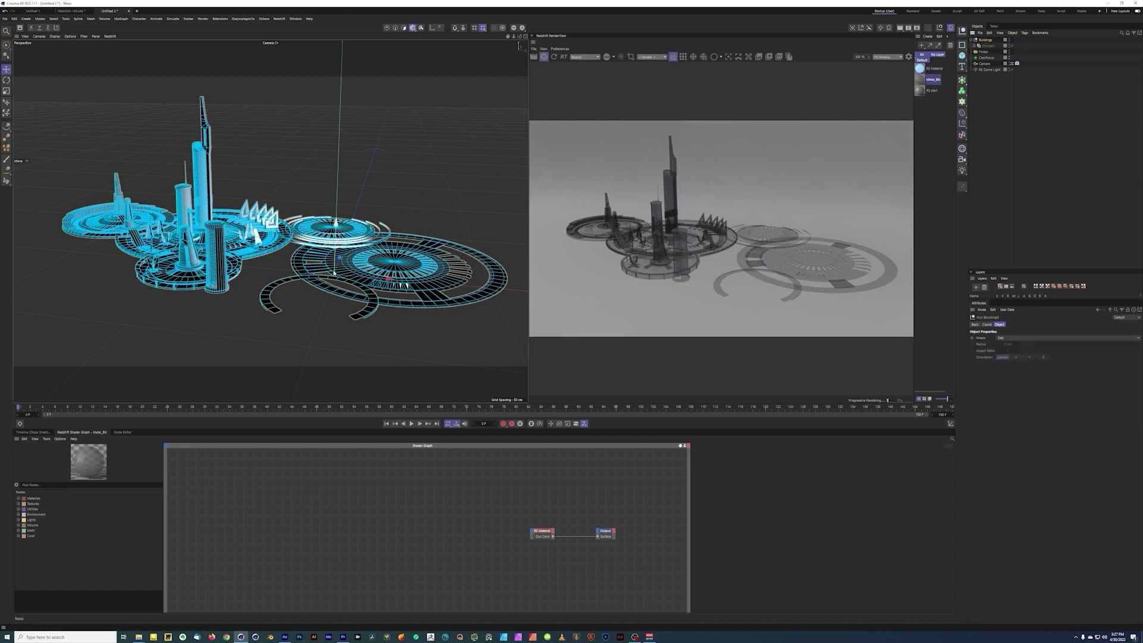
left_click(122, 19)
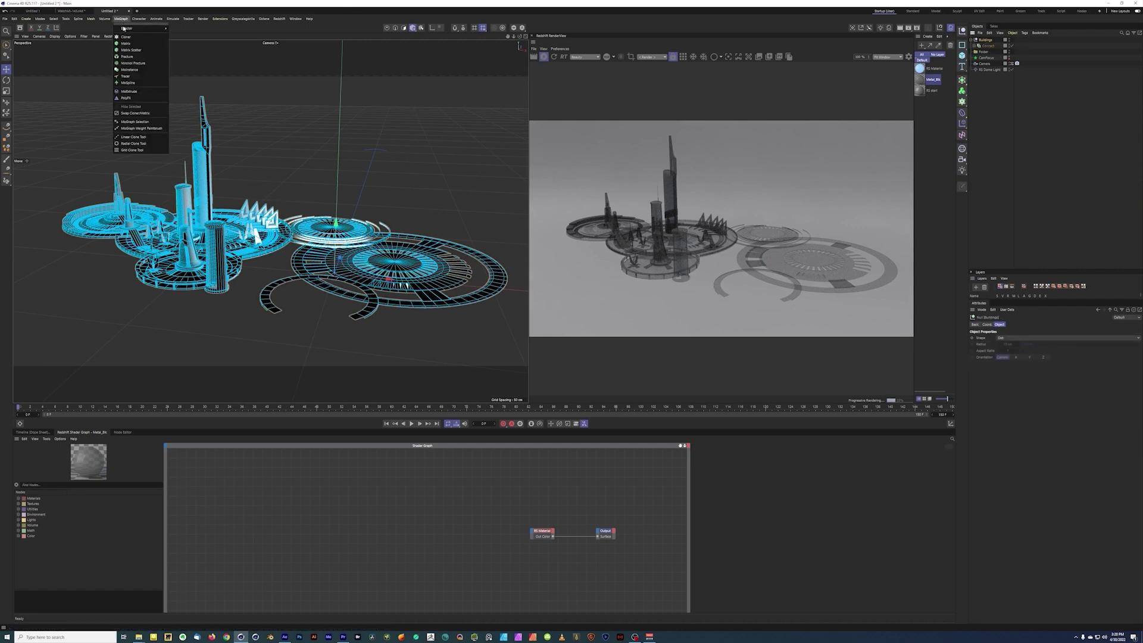
left_click(141, 97)
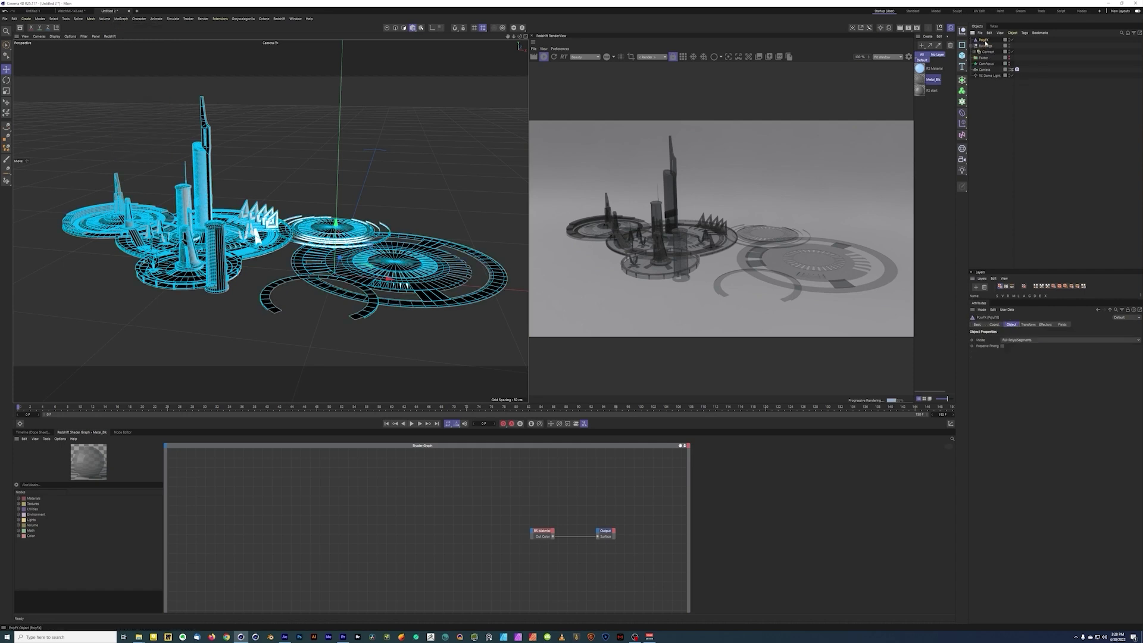
left_click_drag(988, 47, 986, 47)
Step: Add a Plain effector for the PolyFX object, turning its Position parameter off and its Scale parameter on
left_click(1045, 325)
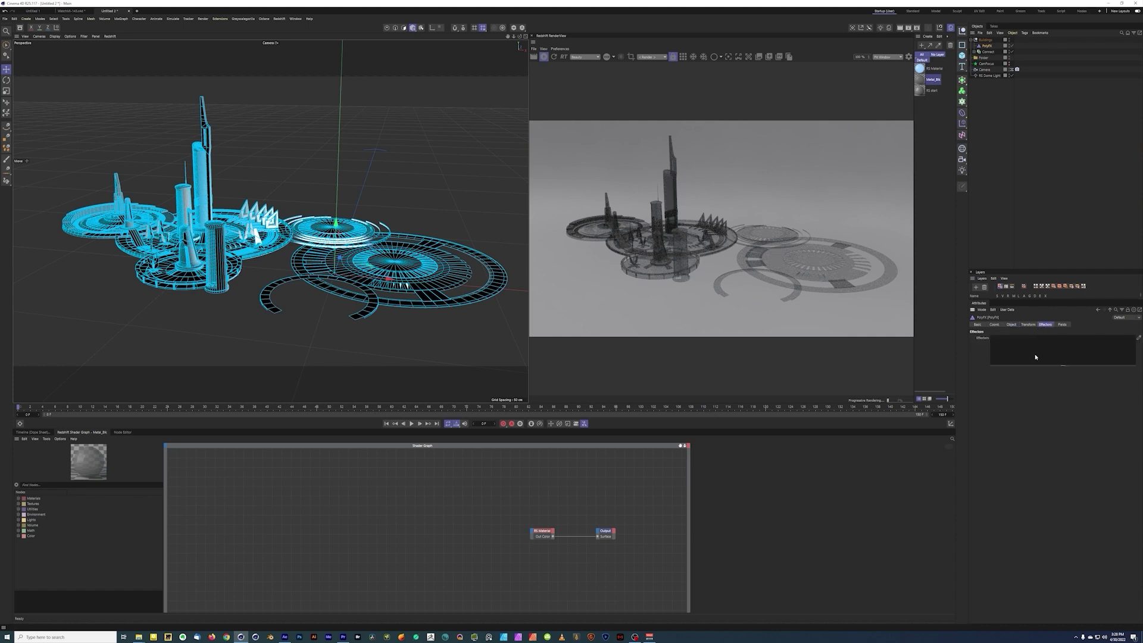
left_click(963, 125)
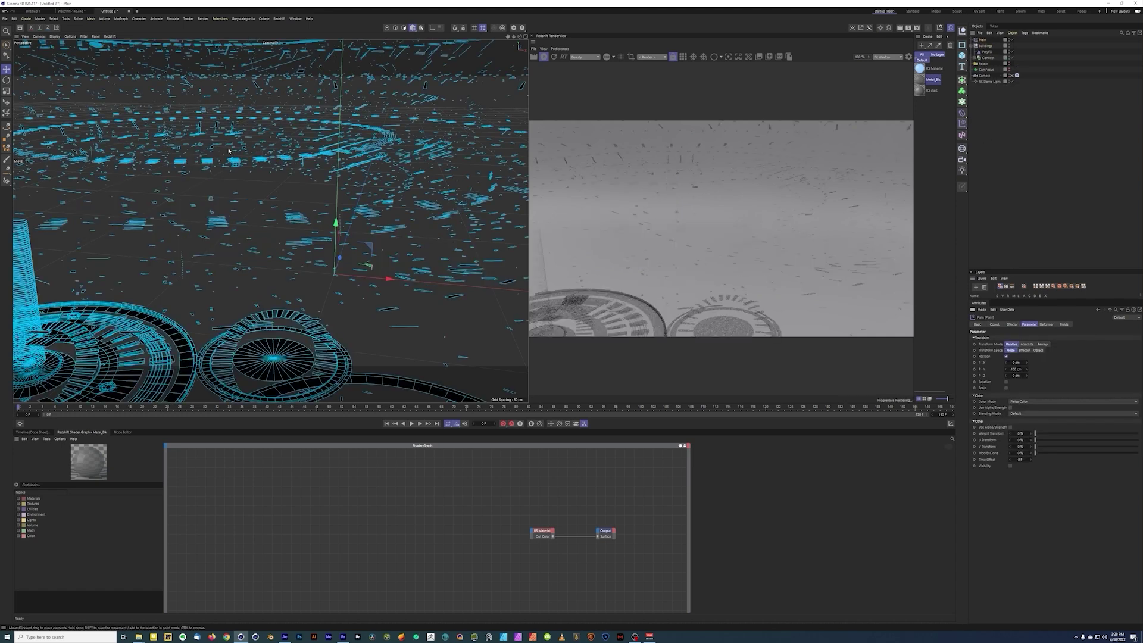
left_click(1006, 357)
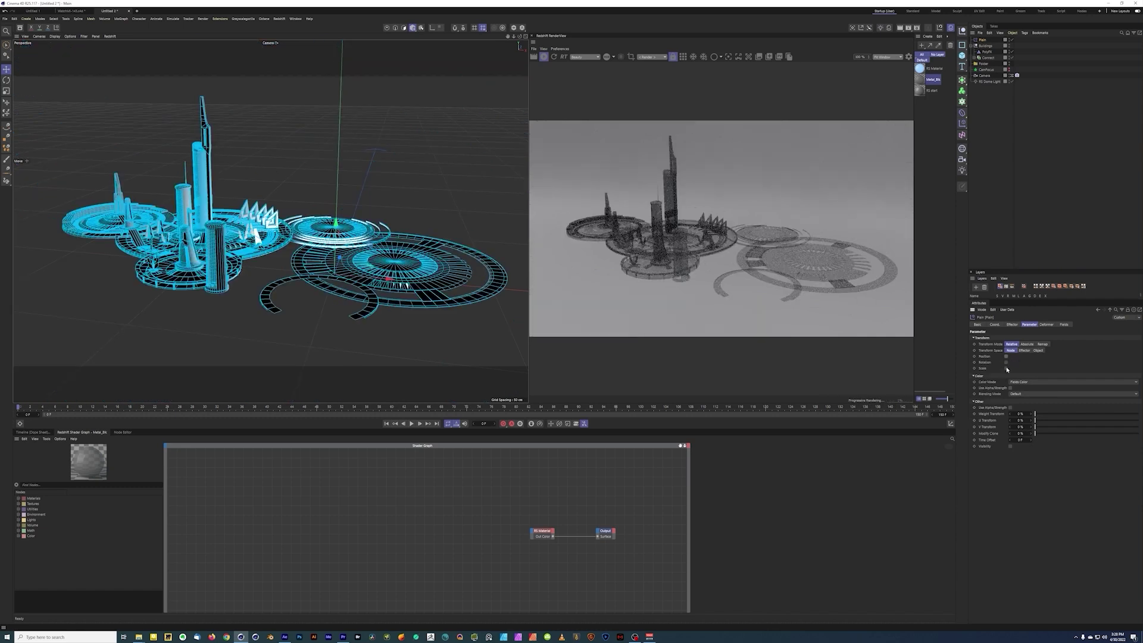
left_click(1006, 368)
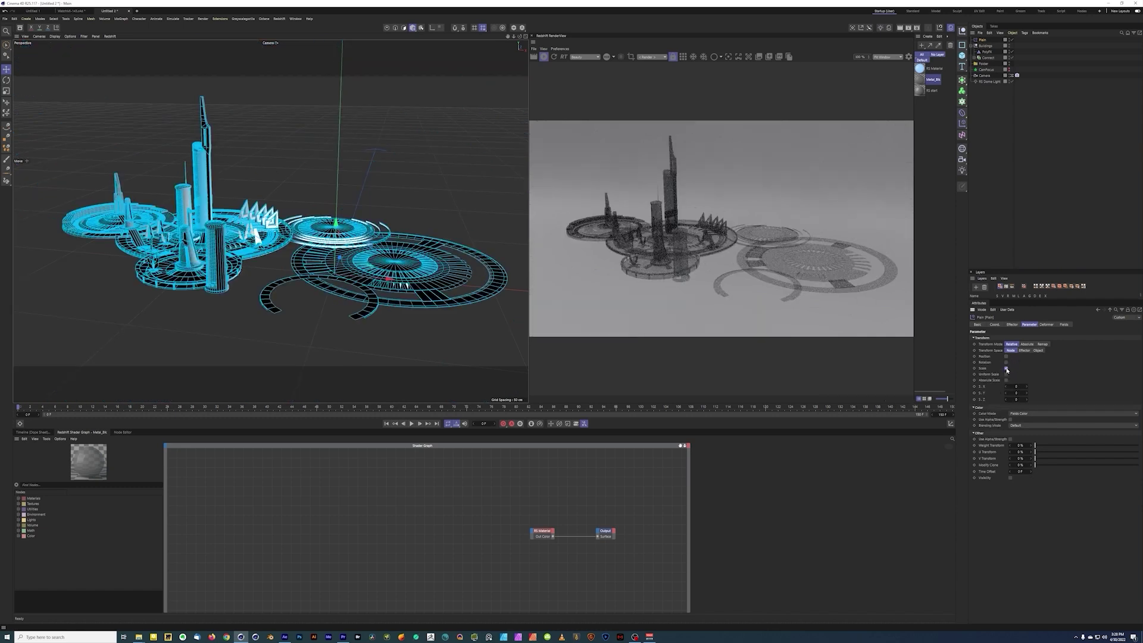
Step: Set the Plain effector's transform mode to Absolute and add a Box Field to the PolyFX object's fields
left_click(1026, 344)
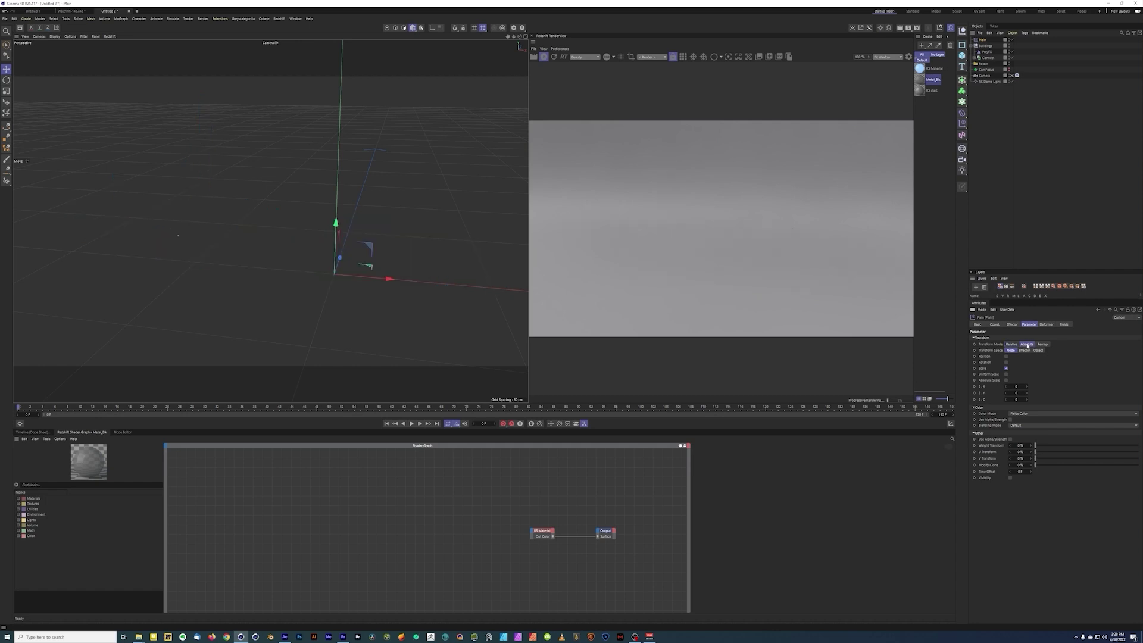
left_click(988, 52)
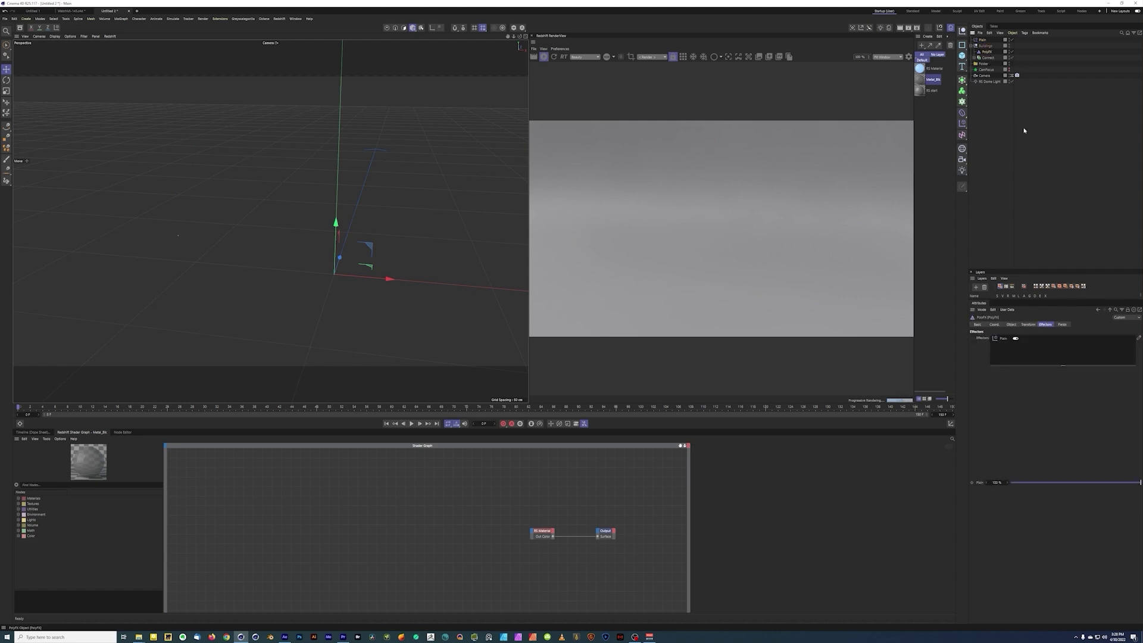
left_click(1062, 325)
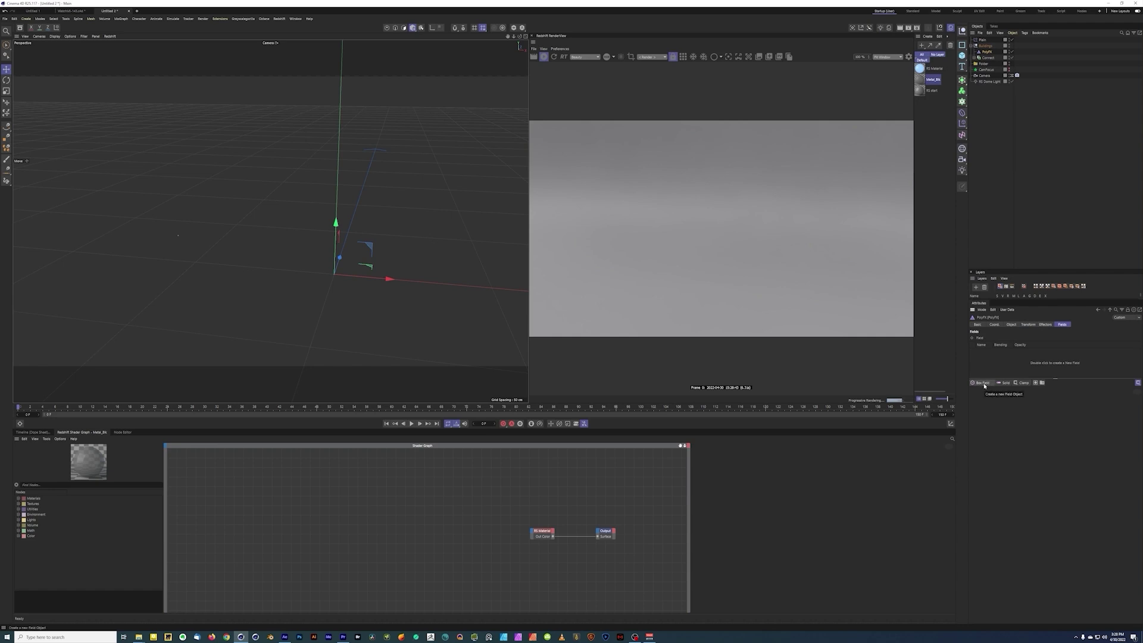
left_click(982, 382)
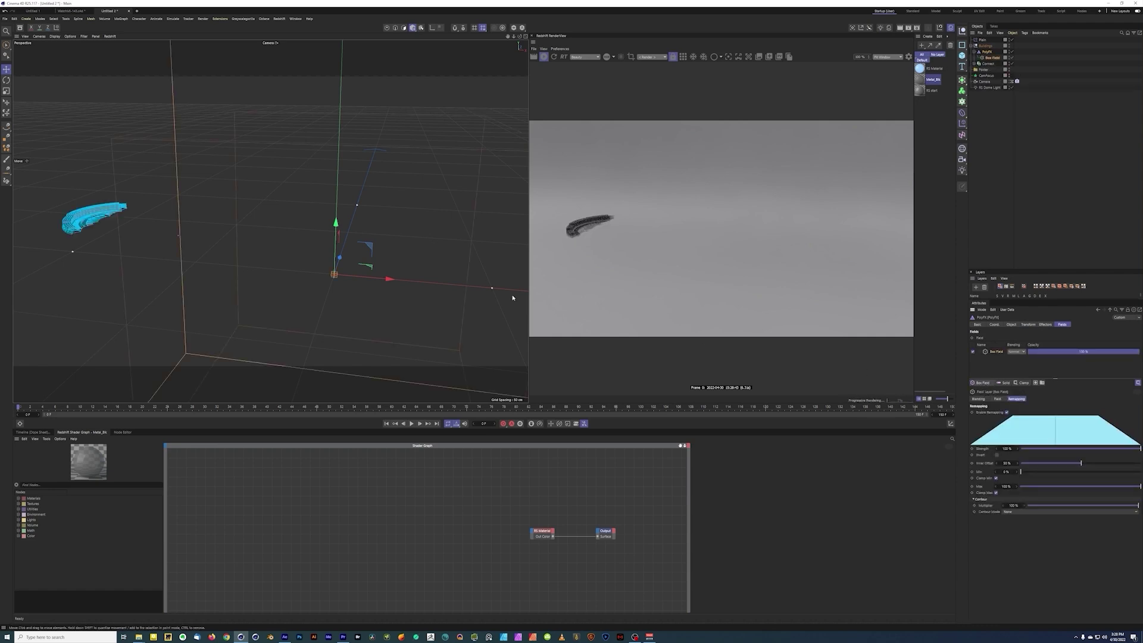
Step: Resize the Box Field, flatten its height, and position it over the building cluster
mouse_move(487, 290)
left_mouse_down()
mouse_move(454, 288)
mouse_move(472, 287)
left_mouse_up()
mouse_move(363, 278)
left_mouse_down()
mouse_move(334, 278)
mouse_move(475, 277)
mouse_move(404, 271)
mouse_move(355, 290)
mouse_move(398, 279)
mouse_move(369, 263)
left_mouse_up()
key("r")
key("t")
key("e")
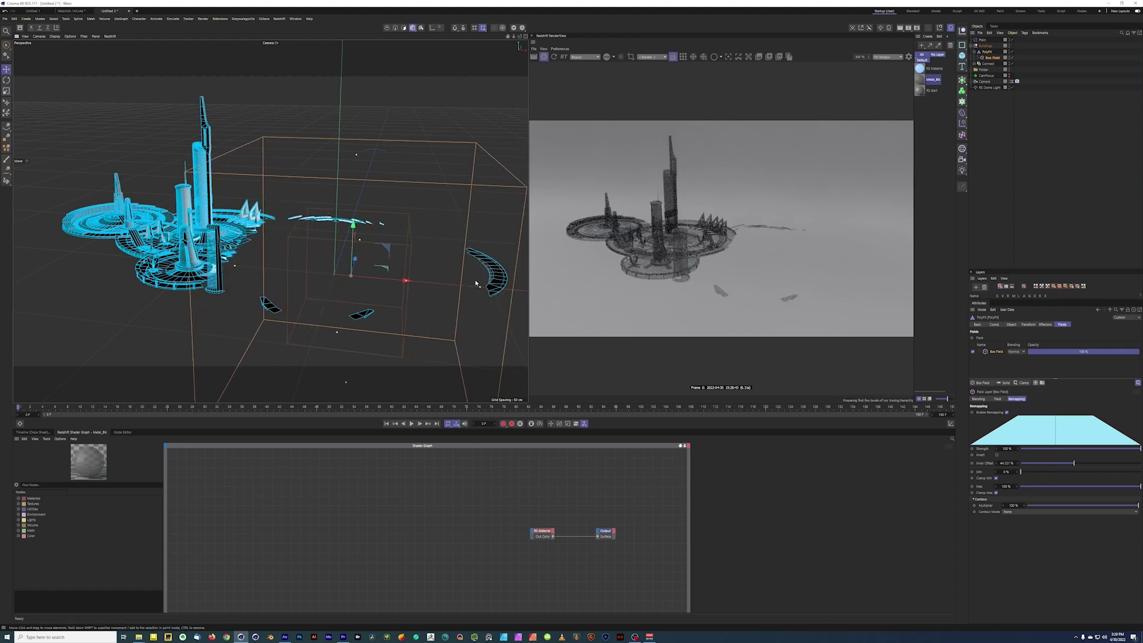
left_click_drag(477, 284, 495, 289)
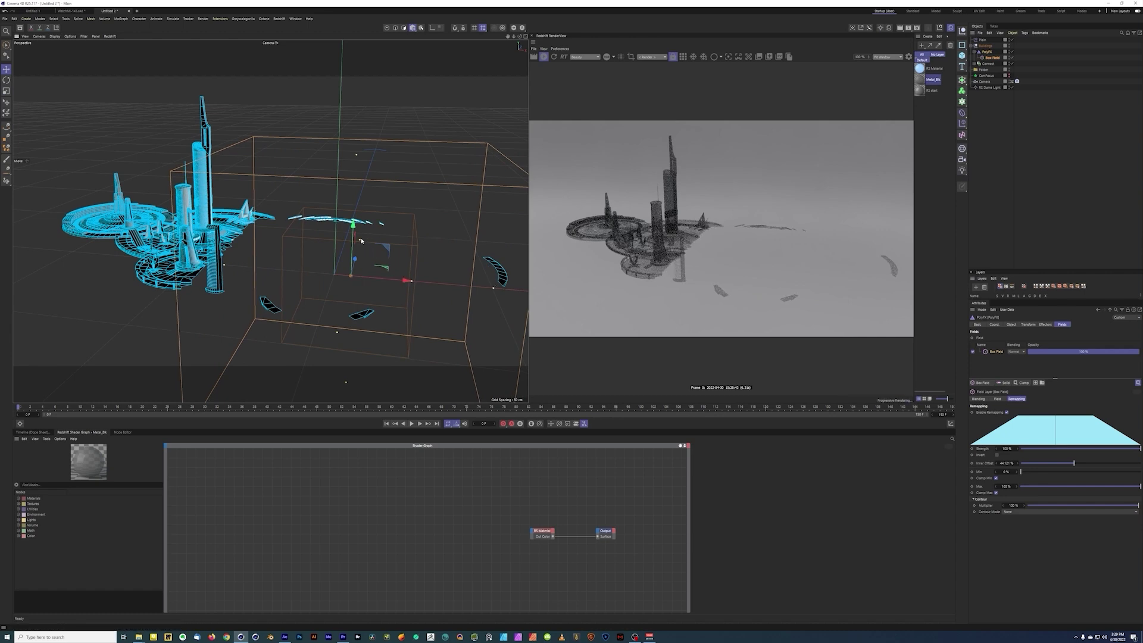
left_click_drag(356, 154, 360, 276)
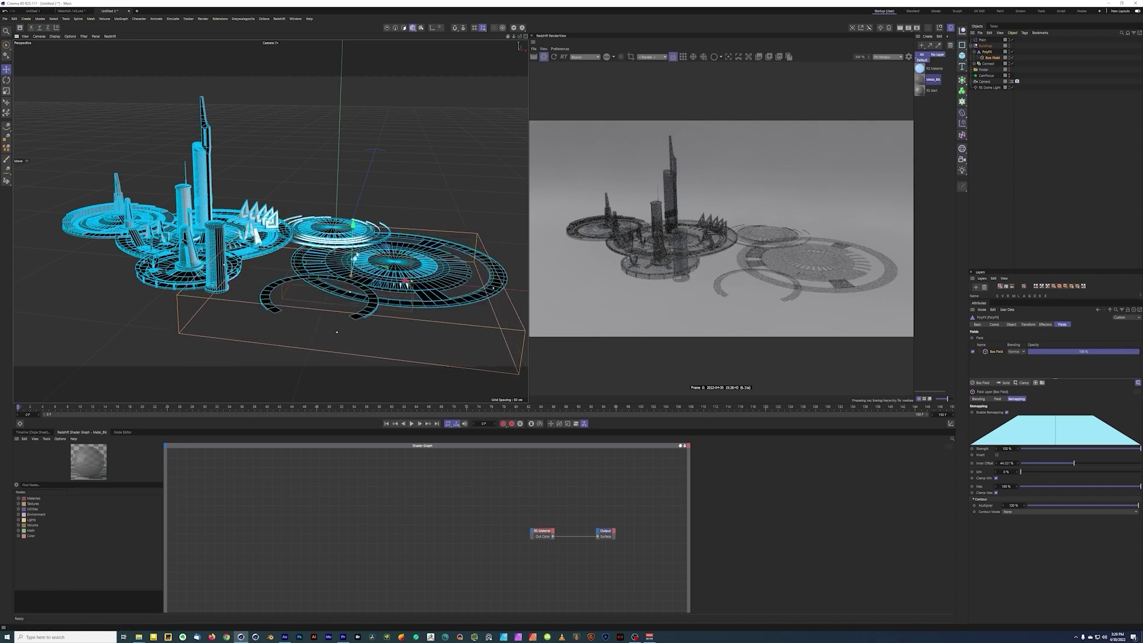
left_click_drag(337, 331, 243, 176)
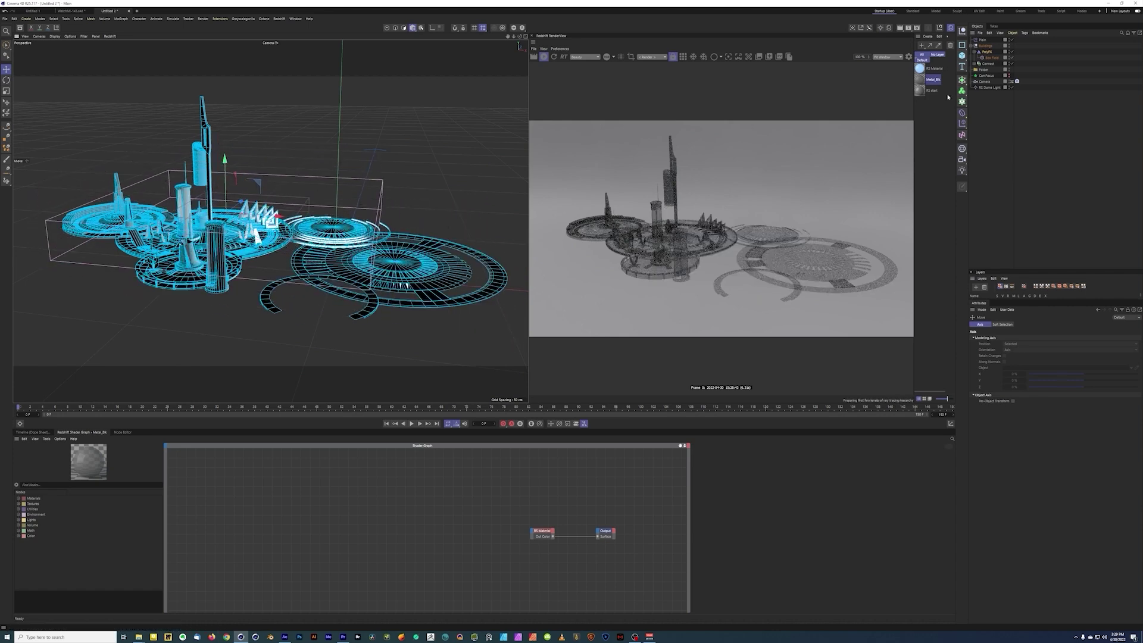
Step: Invert the Box Field's remapping
left_click(983, 40)
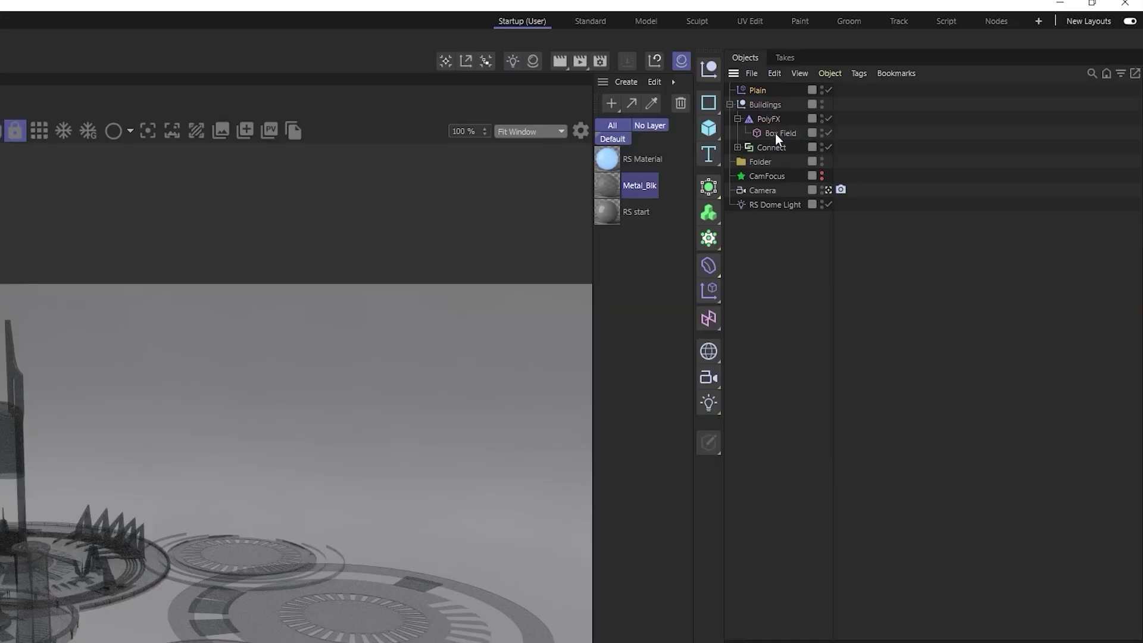
left_click(775, 133)
left_click(903, 329)
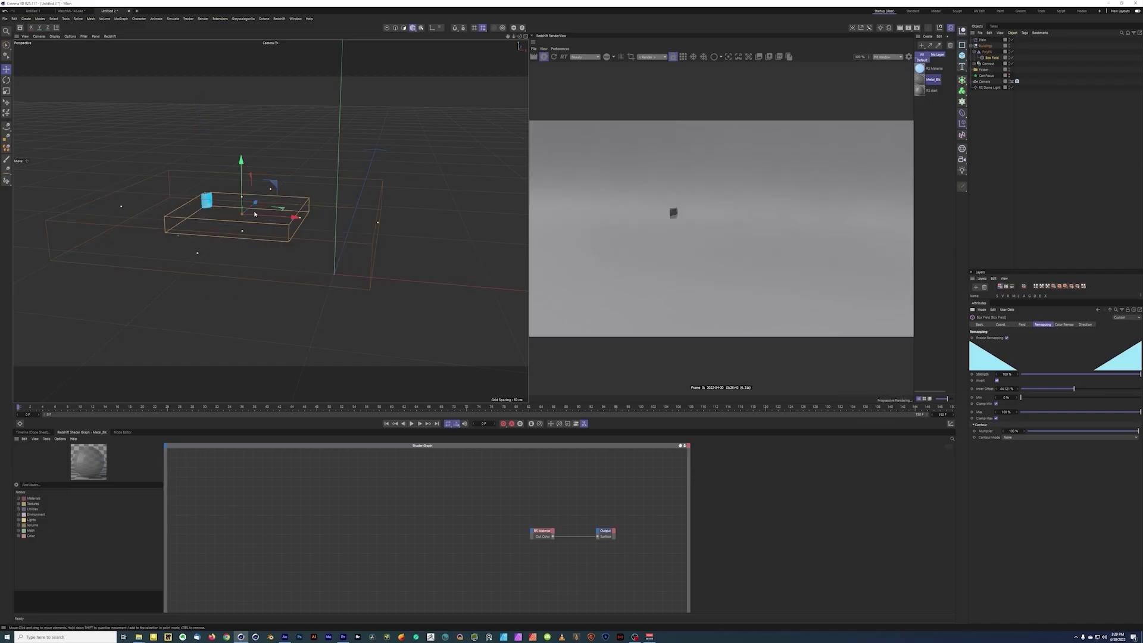
Step: Enlarge the Box Field well beyond the city and move it vertically to test the buildings' growth
left_click_drag(300, 219, 480, 228)
left_click_drag(280, 188, 303, 162)
left_click_drag(241, 188, 265, 207)
key("r")
key("e")
mouse_move(247, 199)
left_mouse_down()
mouse_move(263, 212)
mouse_move(273, 201)
mouse_move(253, 238)
mouse_move(248, 291)
mouse_move(246, 193)
left_mouse_up()
key("e")
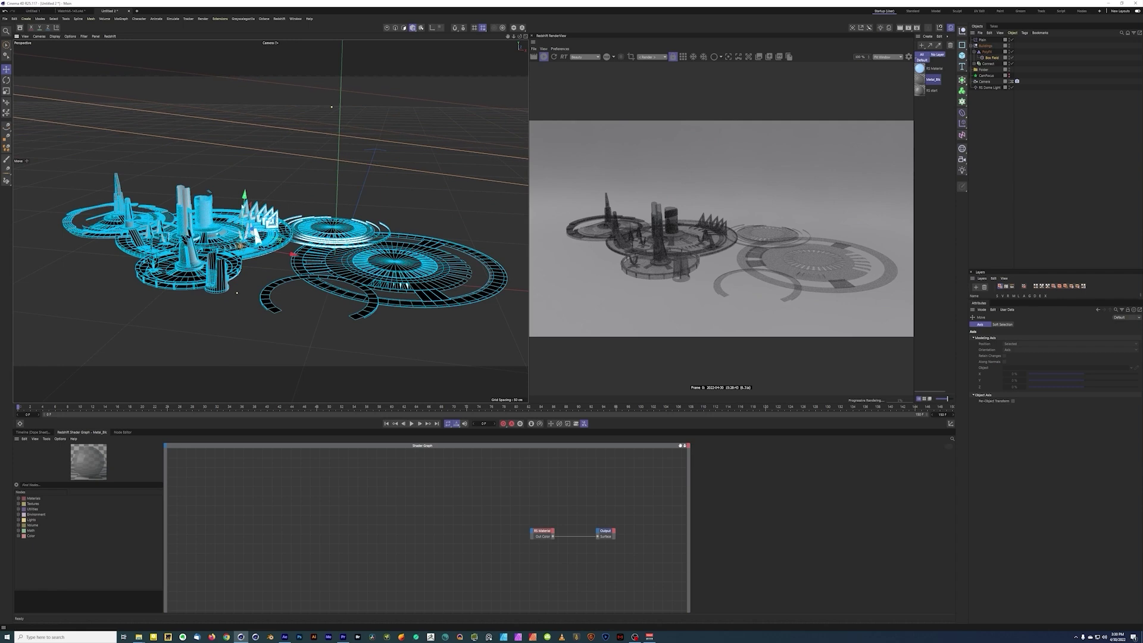
left_click_drag(257, 236, 243, 227)
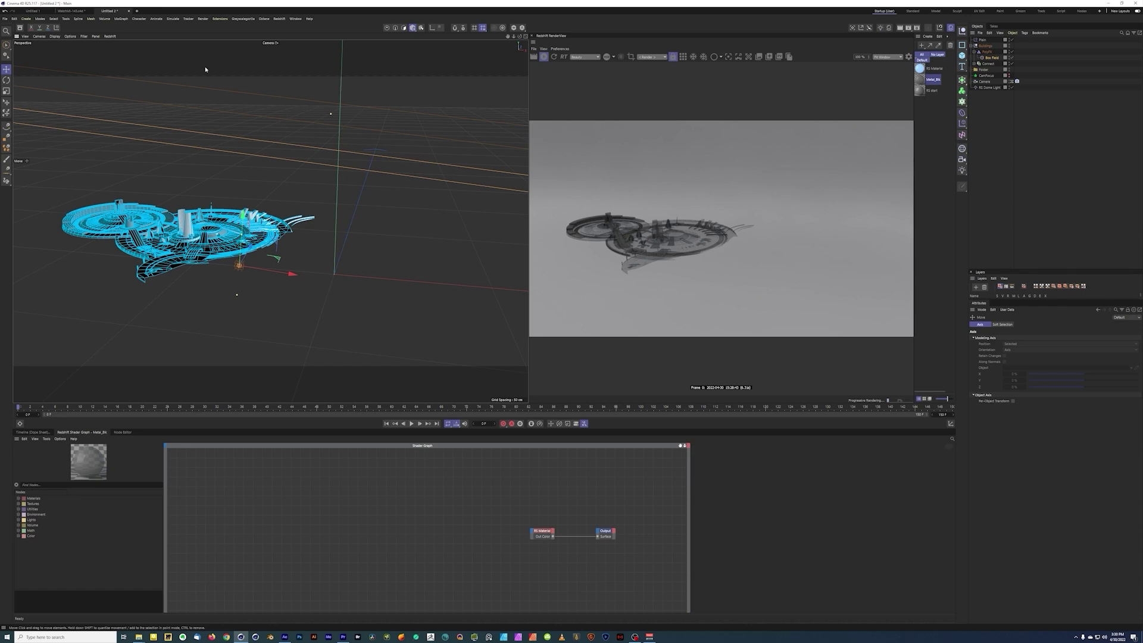
Step: Add an RKT Mesh To Spline object, nest the Connect object under it, and override its point cap
left_click(219, 21)
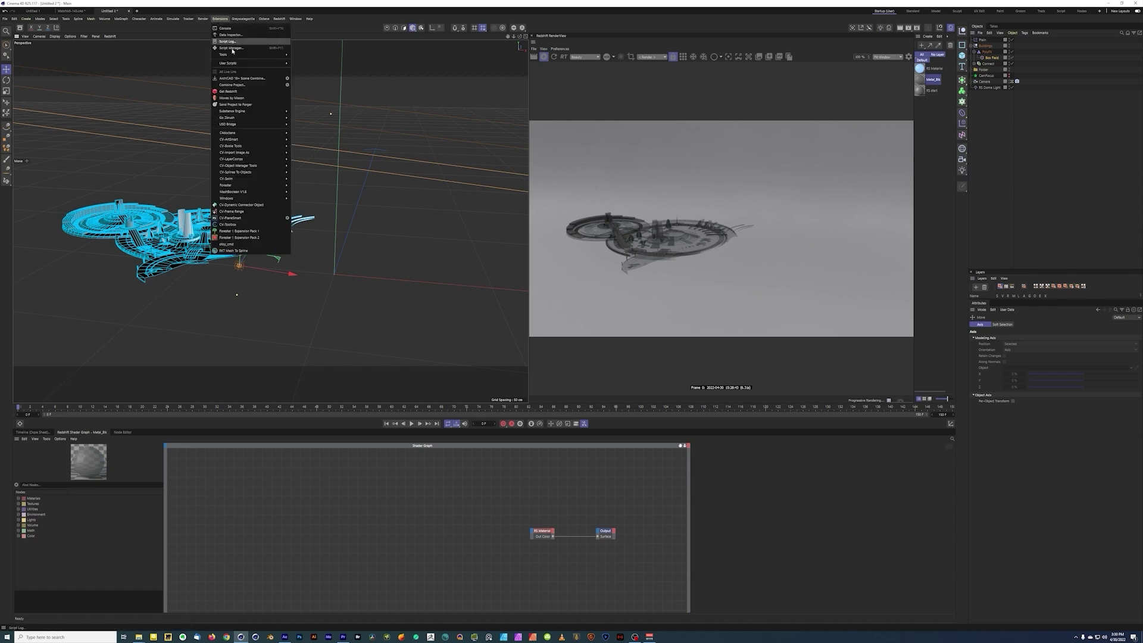
left_click(252, 253)
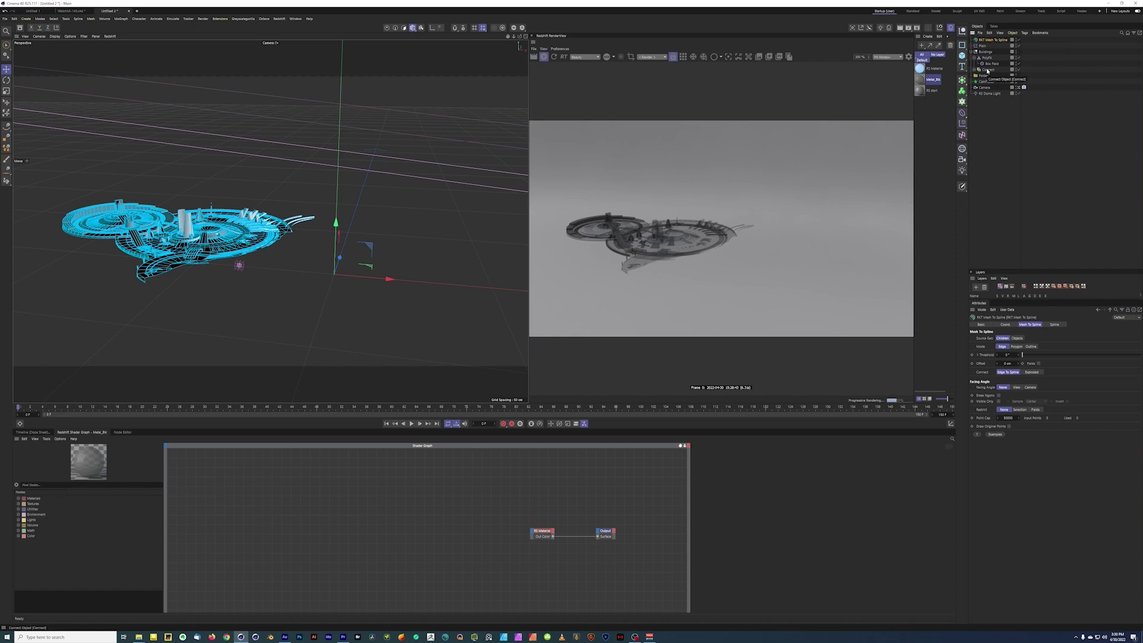
left_click_drag(988, 71, 992, 43)
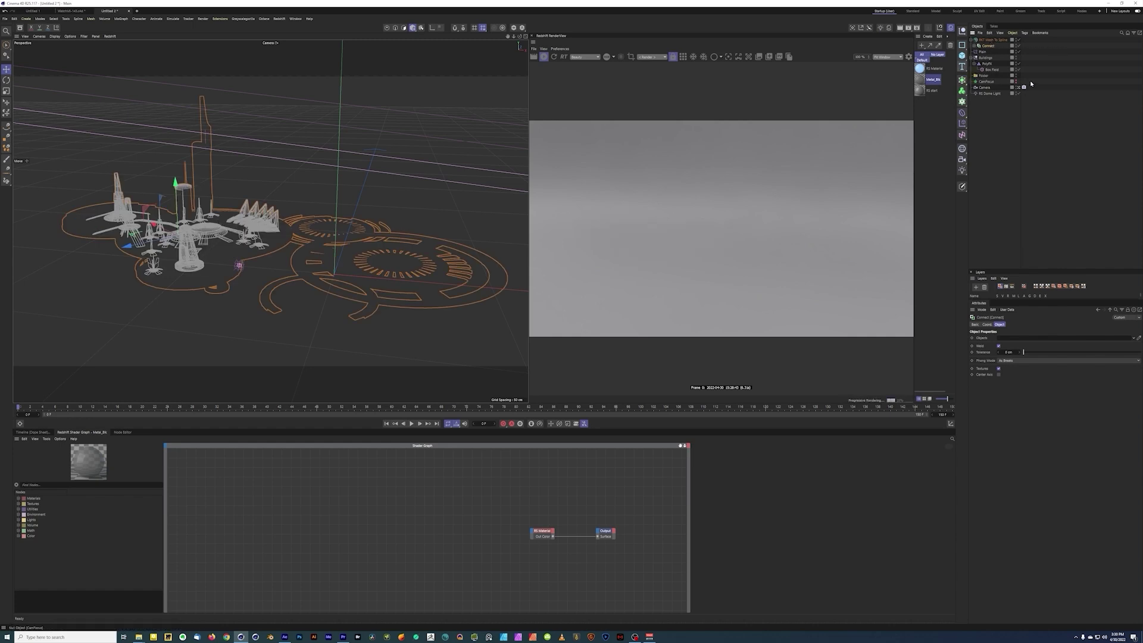
left_click(987, 41)
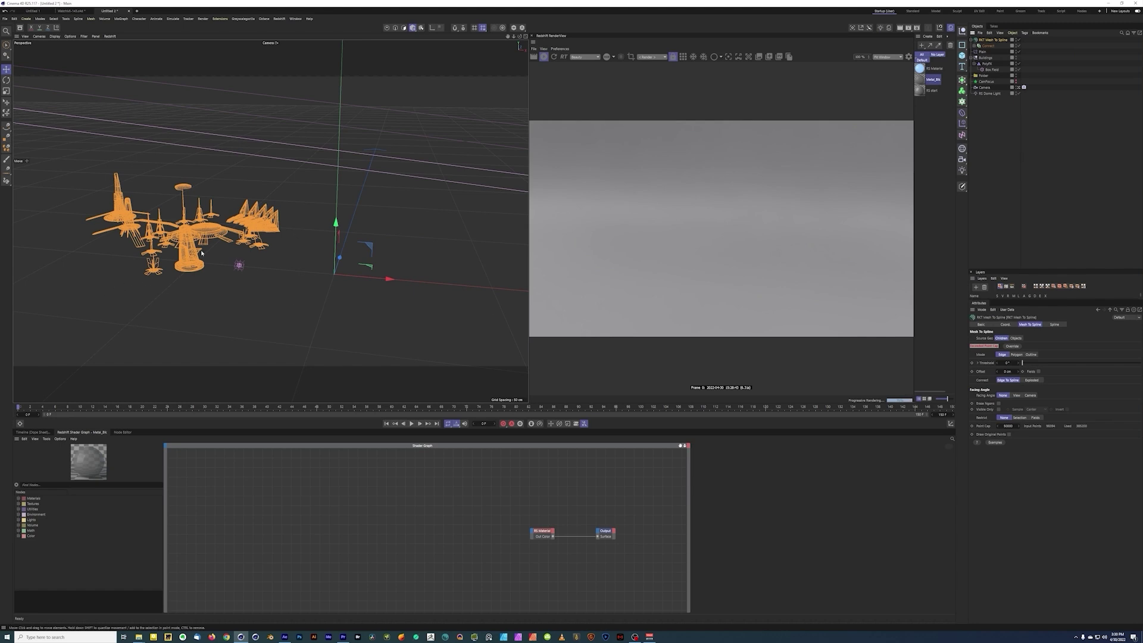
left_click(1016, 347)
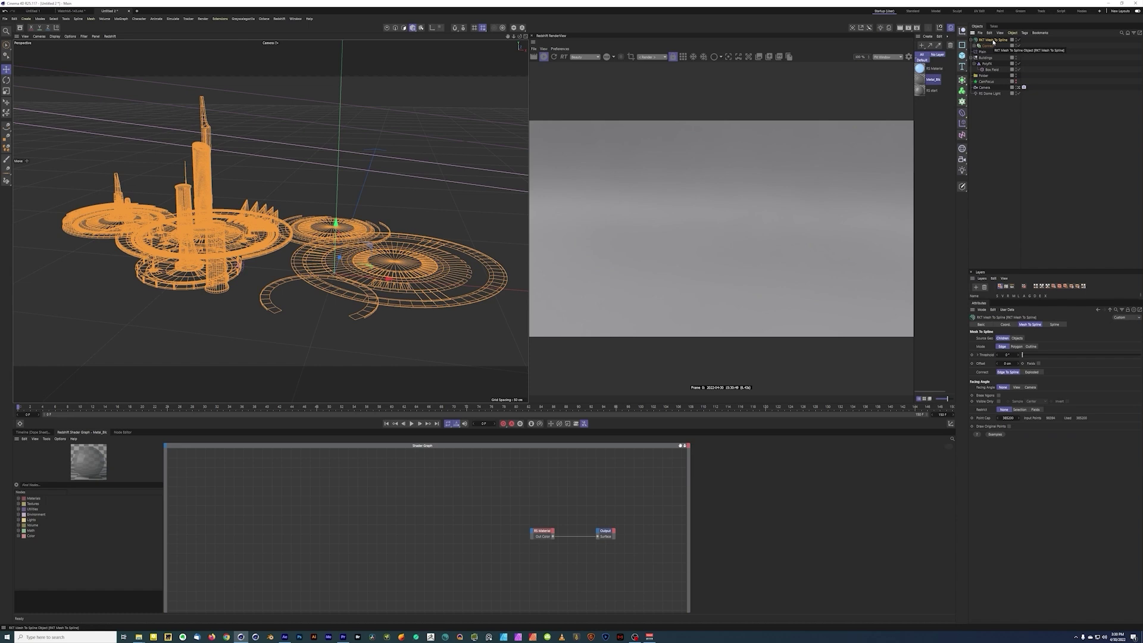
Step: Make the RKT Mesh To Spline object editable and place the resulting spline inside the Buildings null
key("c")
mouse_move(990, 42)
left_mouse_down()
mouse_move(995, 67)
mouse_move(985, 47)
left_mouse_up()
left_click(986, 47)
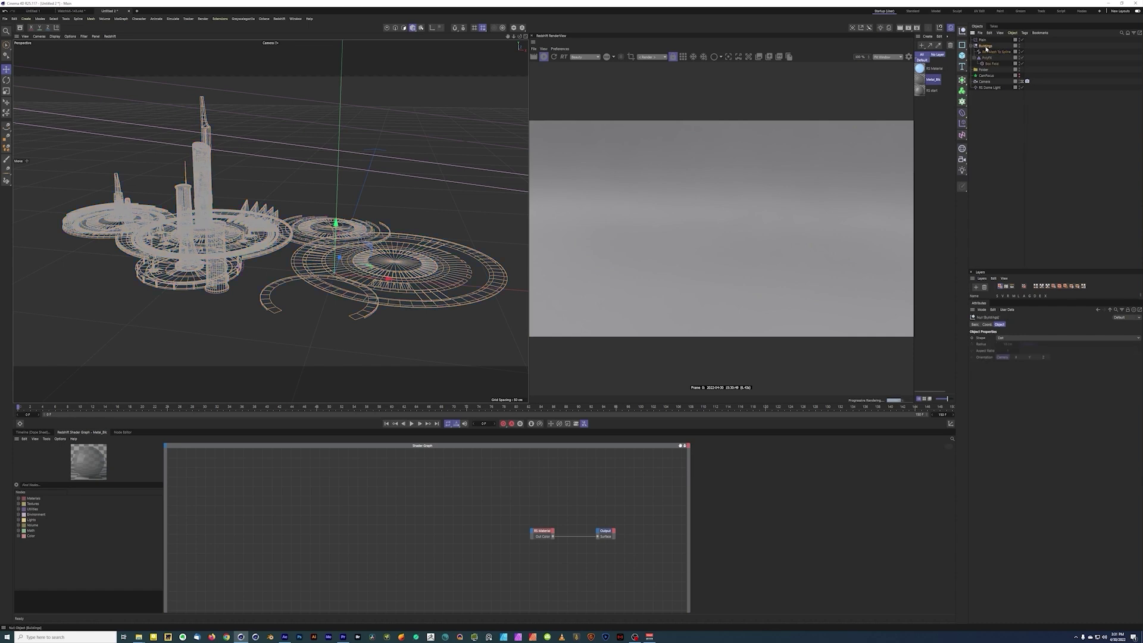
Step: Set the PolyFX mode to Partial Polys/Splines and lower the Box Field slightly to test the line growth
left_click(990, 59)
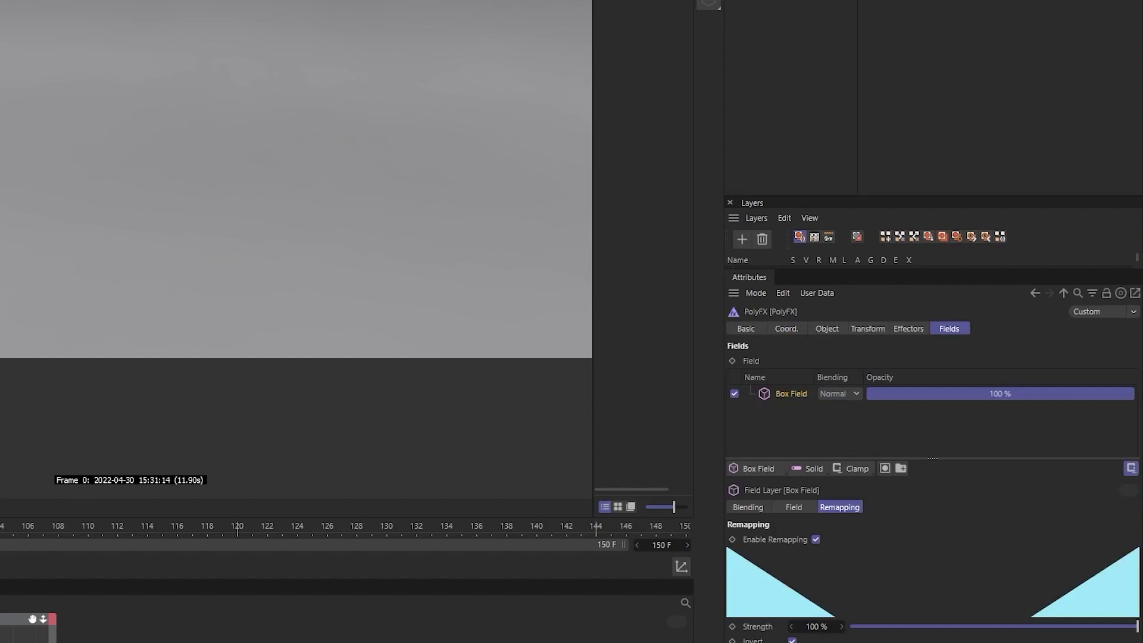
left_click(836, 330)
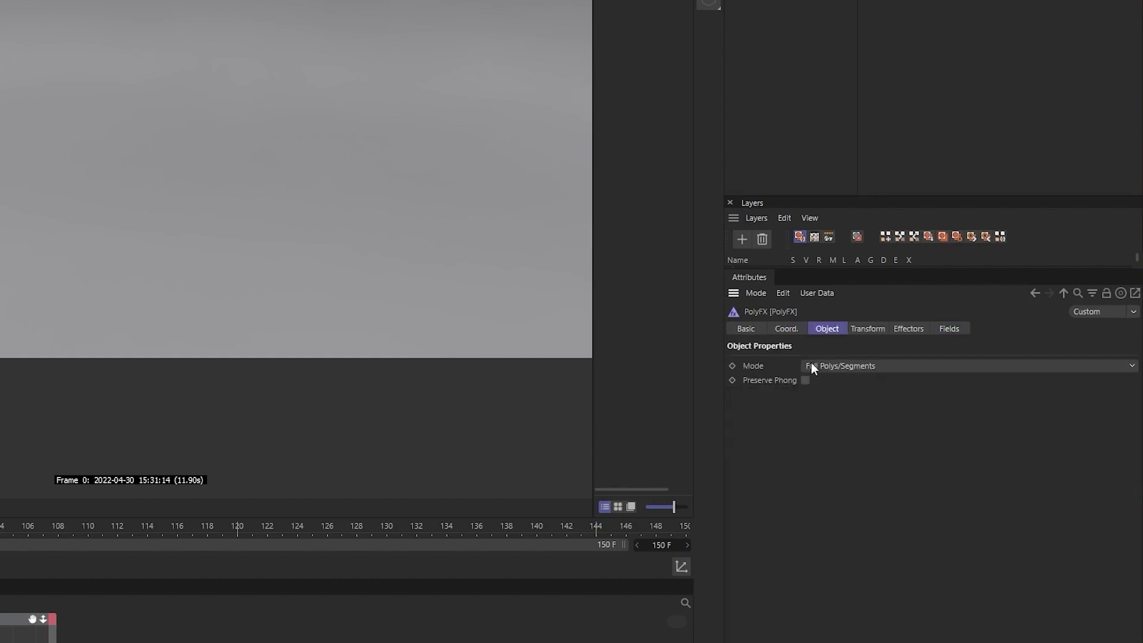
left_click(853, 367)
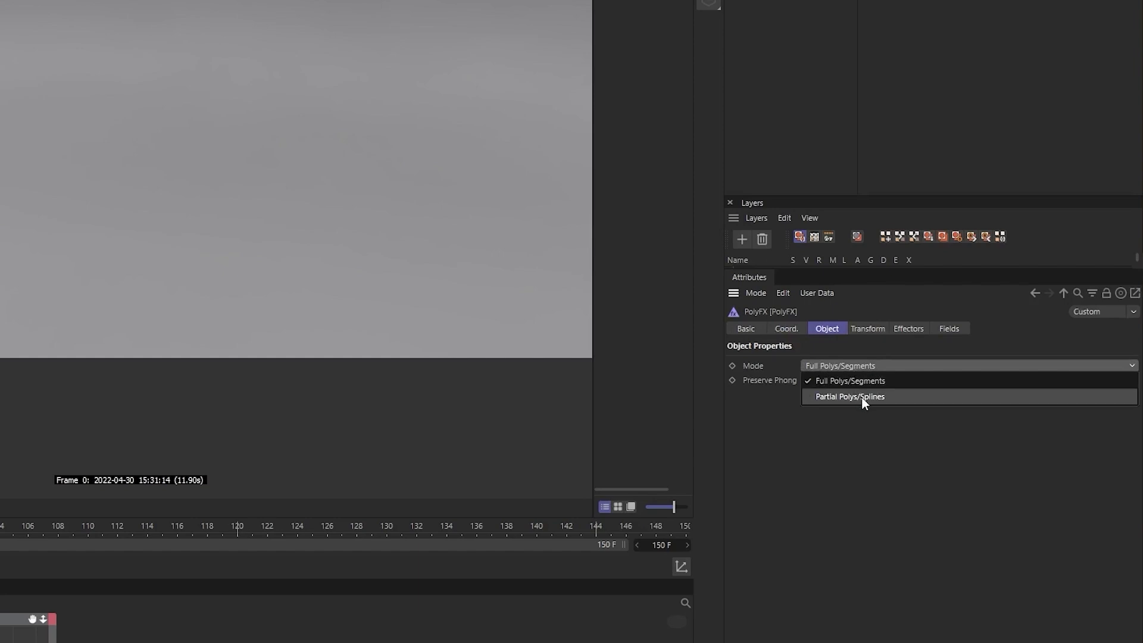
left_click(864, 402)
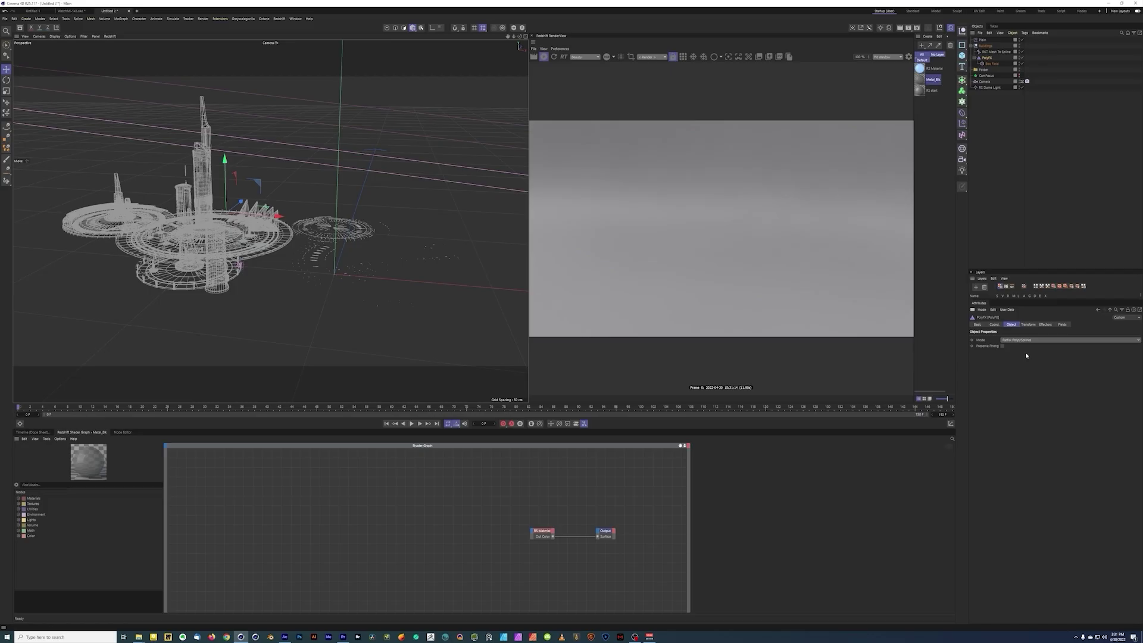
left_click(992, 63)
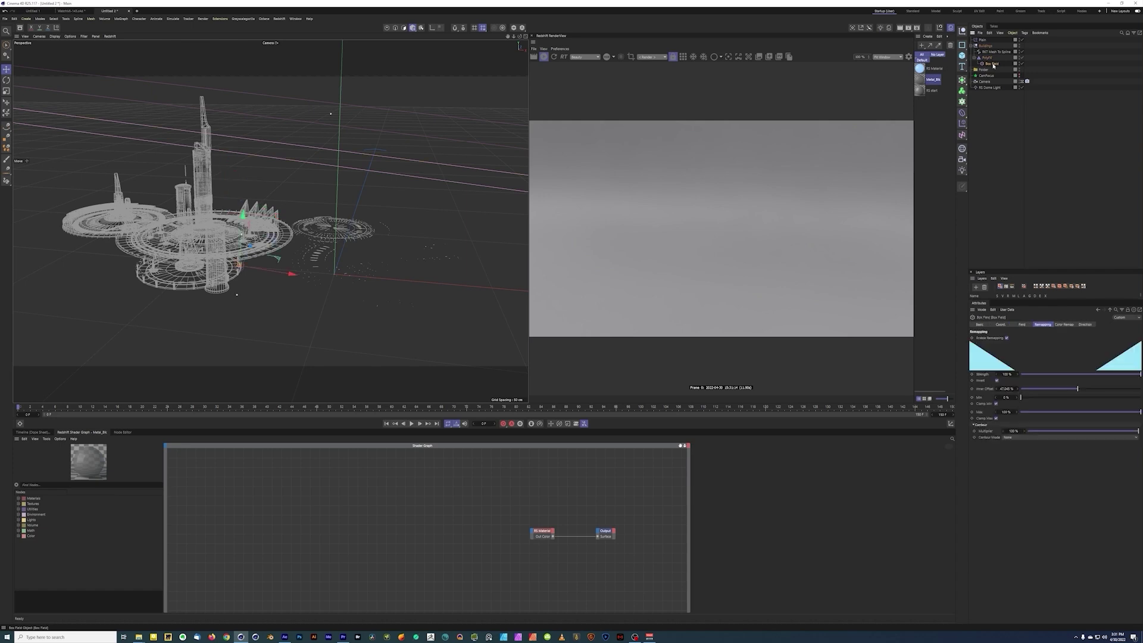
mouse_move(243, 215)
left_mouse_down()
mouse_move(237, 258)
mouse_move(251, 100)
mouse_move(243, 232)
left_mouse_up()
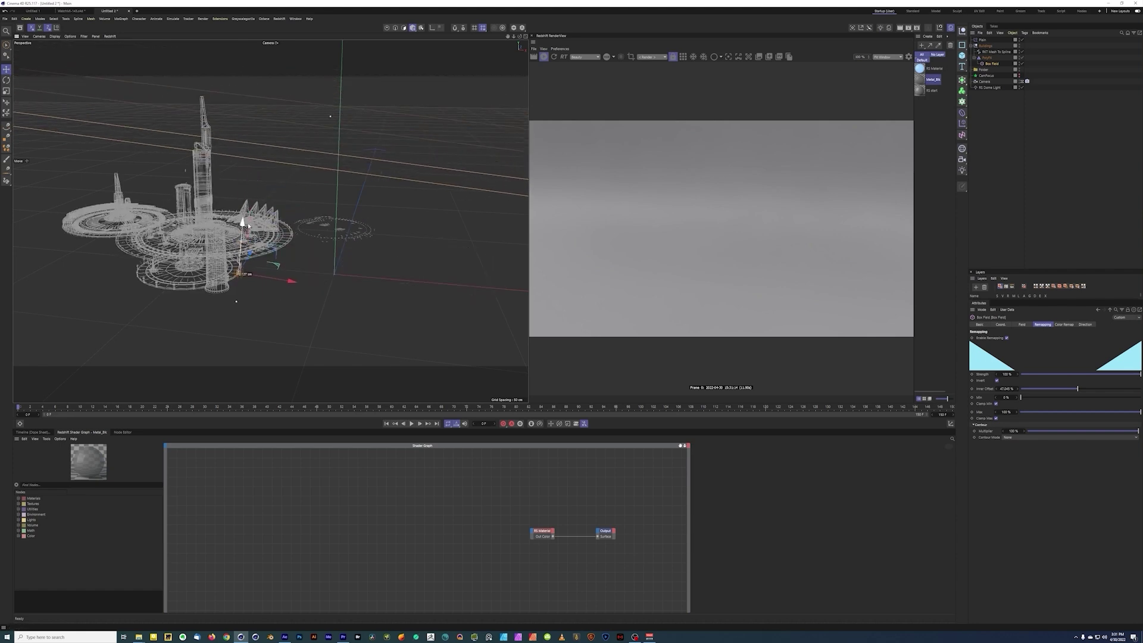
Step: Add a Redshift Object tag to the city spline, choosing the hair curve mode with a thickness of 0.1
left_click(999, 52)
right_click(1000, 53)
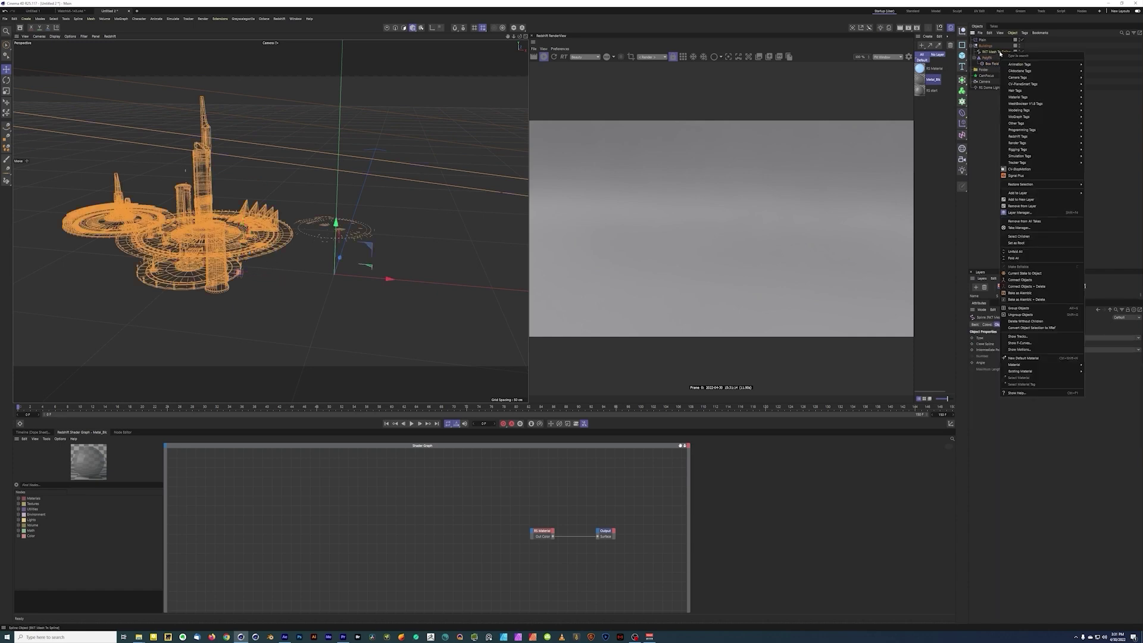
mouse_move(1048, 136)
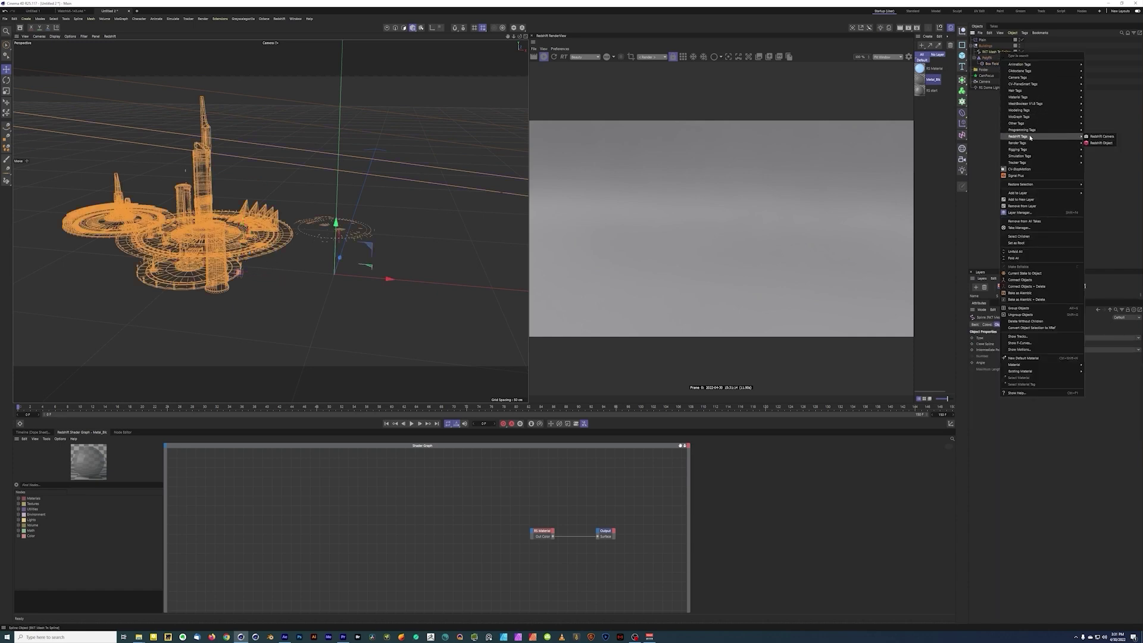
left_click(1101, 143)
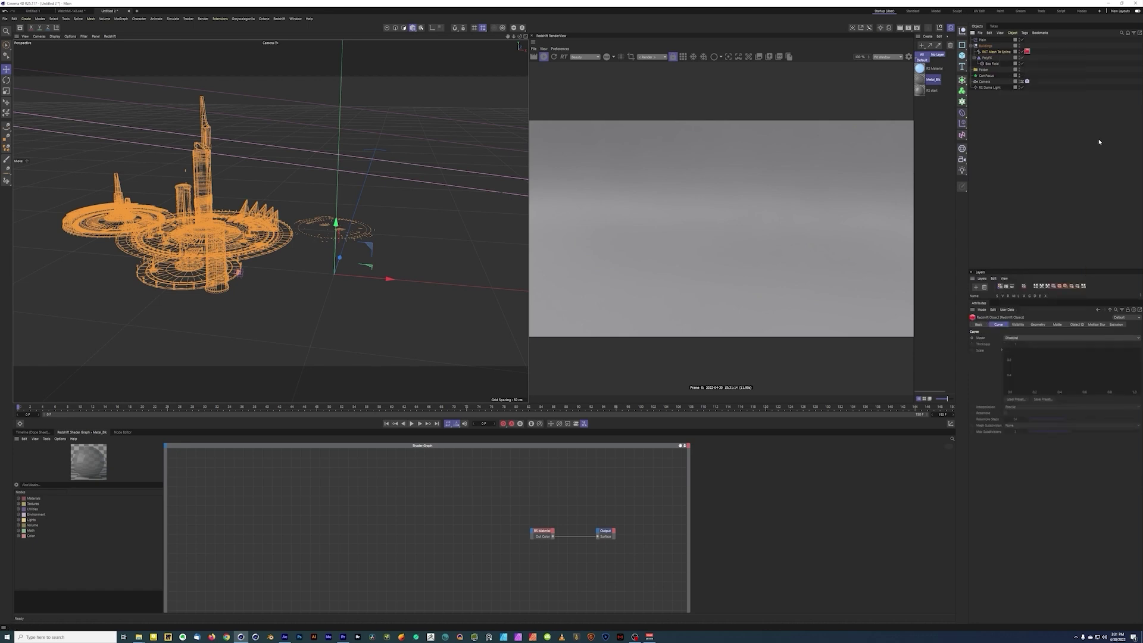
left_click(1016, 339)
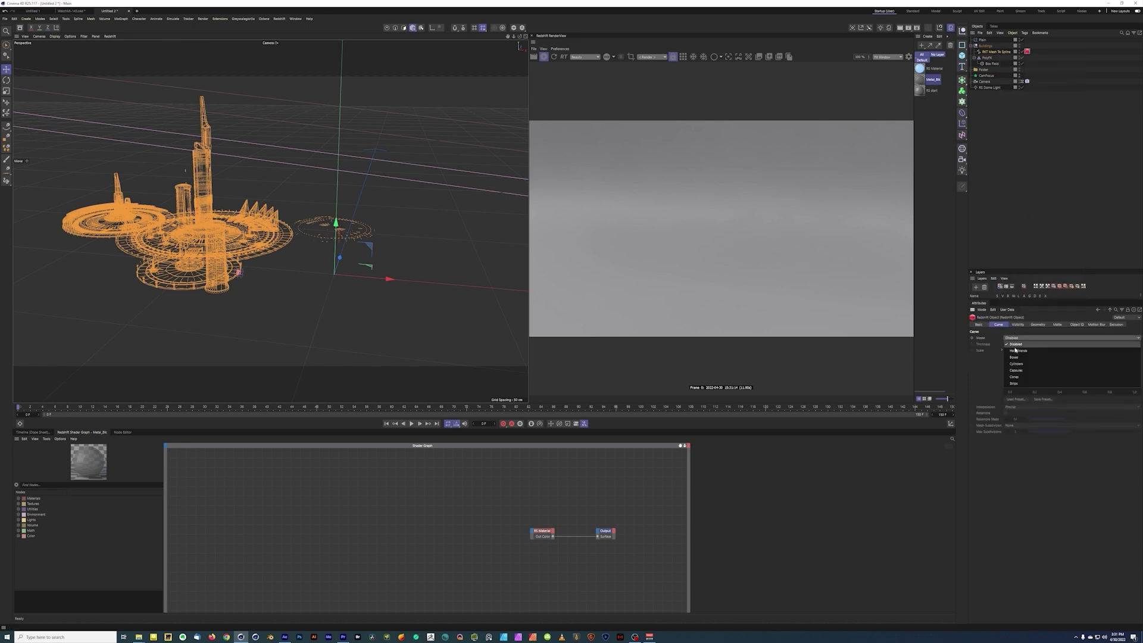
left_click(1018, 351)
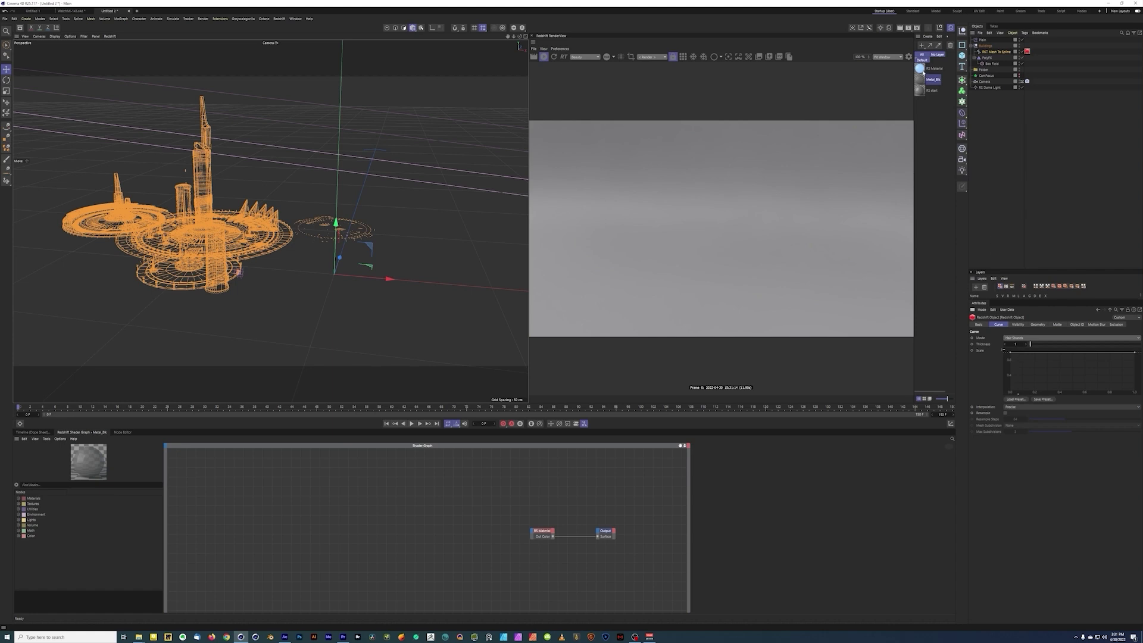
left_click(1017, 343)
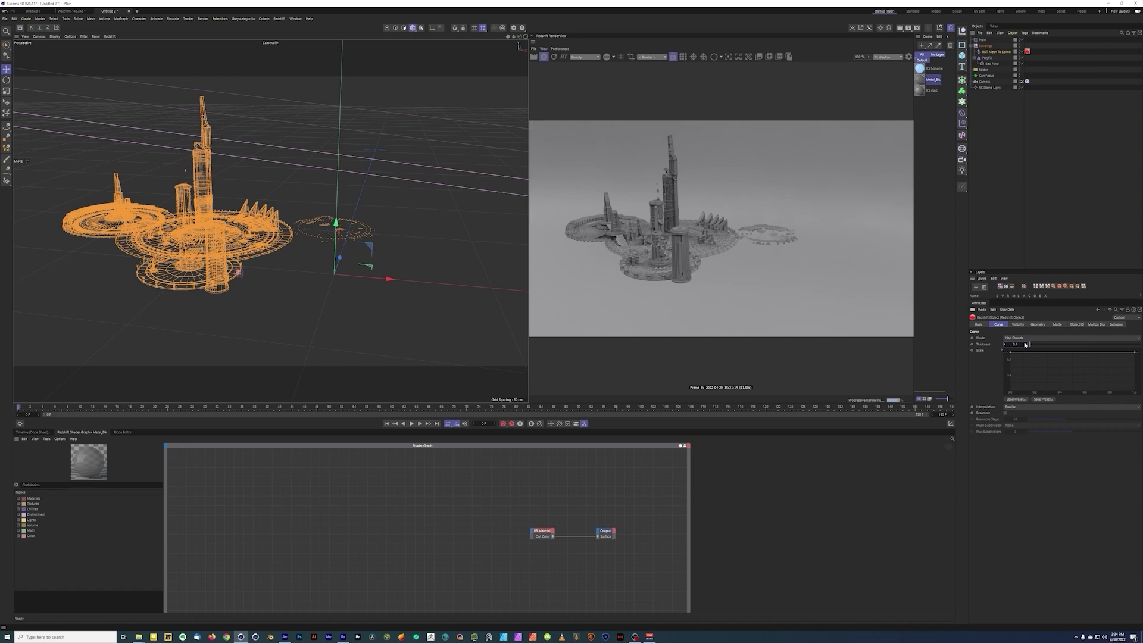
key("Return")
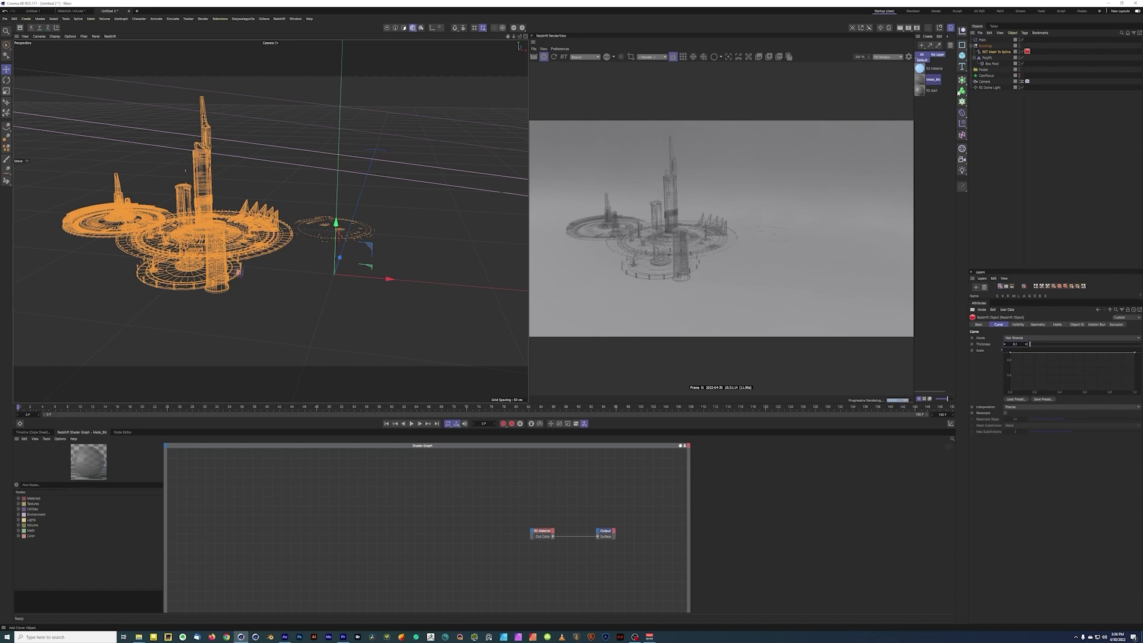
Step: Apply the light-blue RS Material to the city spline and stop the Redshift live render
left_click(918, 72)
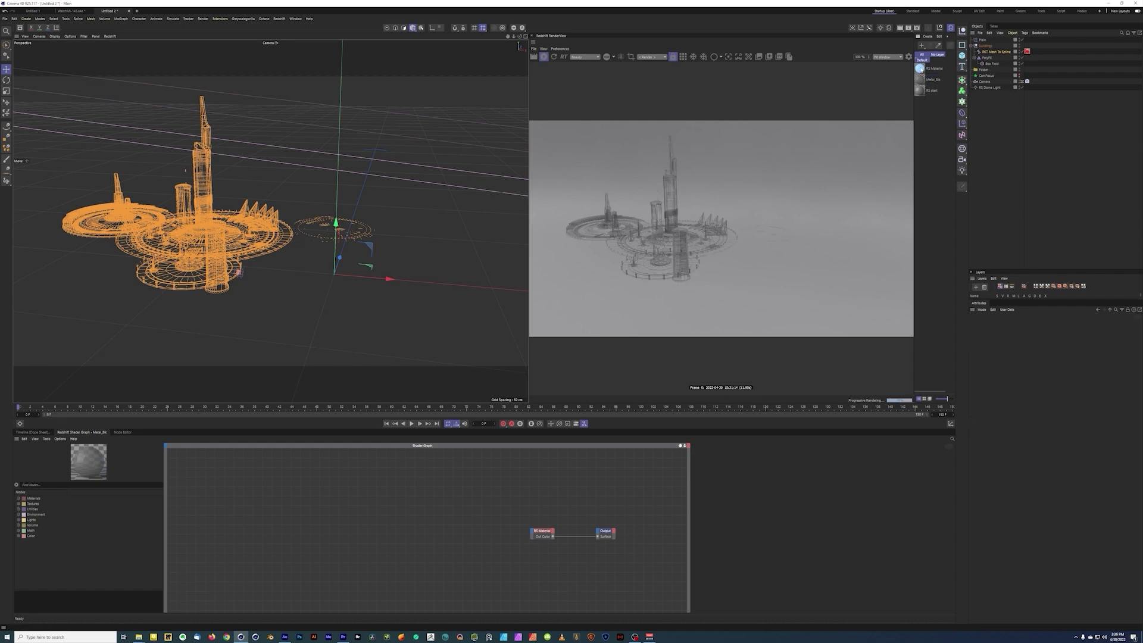
left_click_drag(919, 67, 1007, 52)
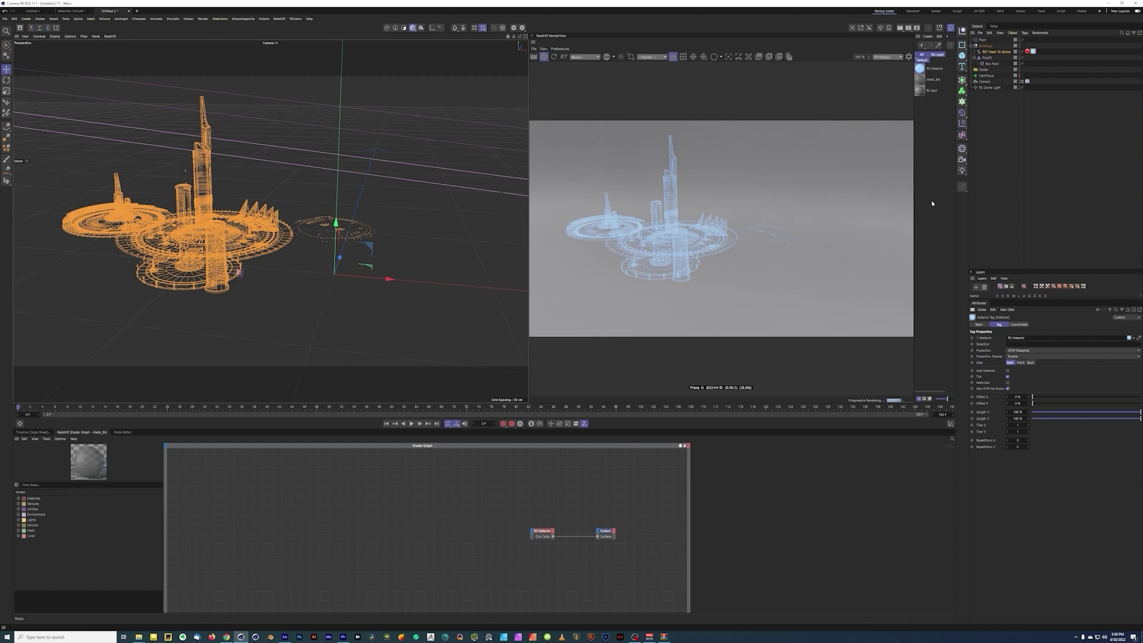
left_click(543, 57)
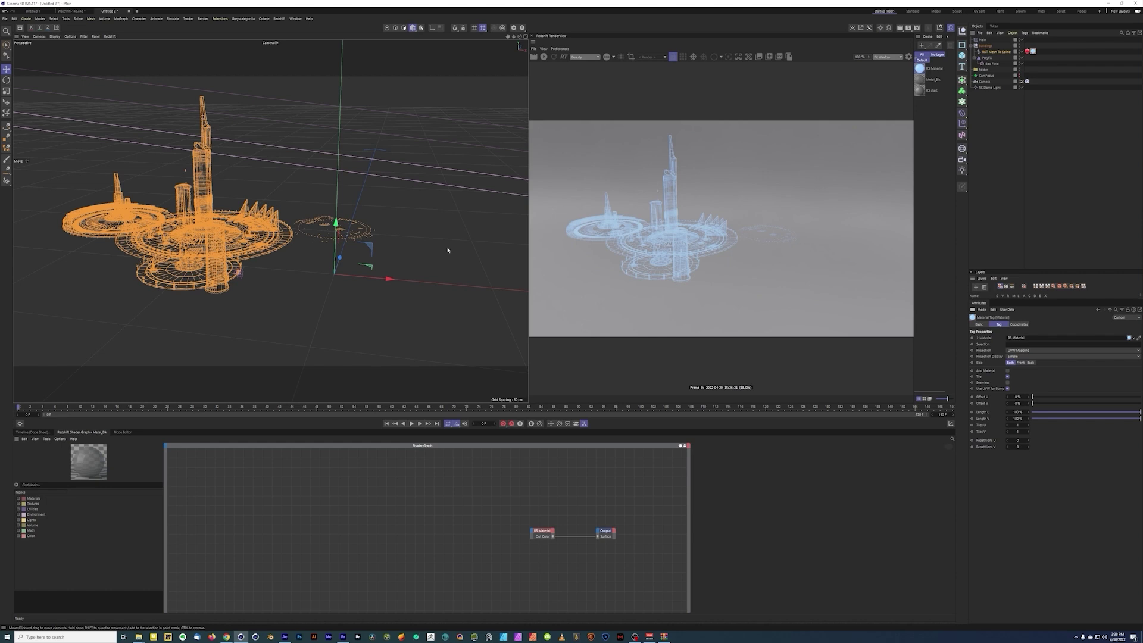
Step: Switch to the browser showing the Cineversity NAB 2015 Rewind project breakdown page
key("alt+Tab")
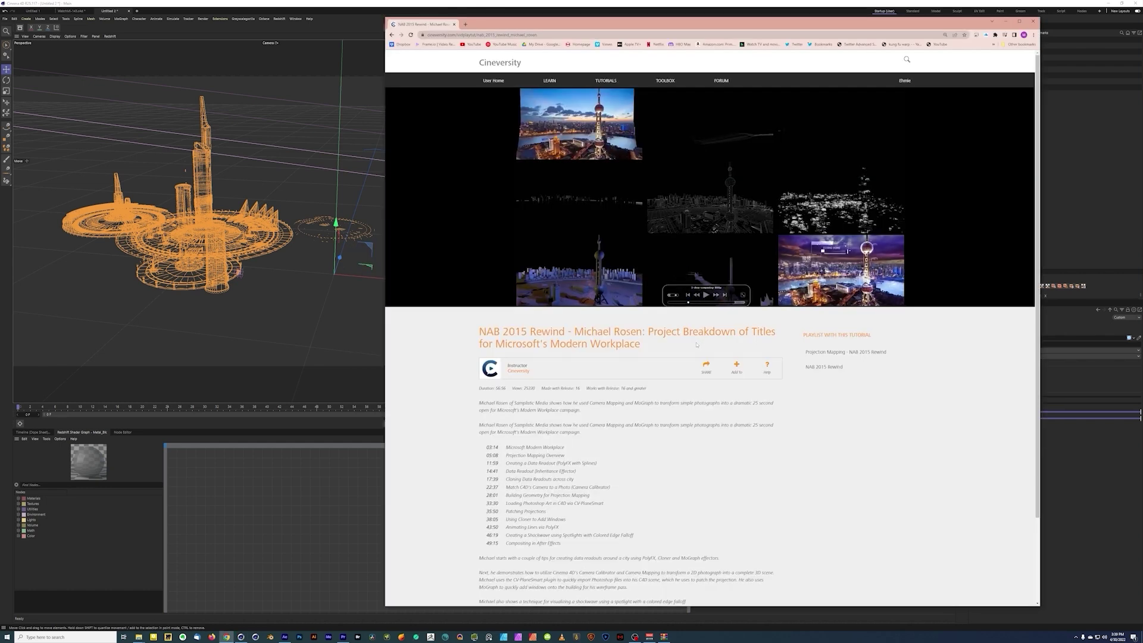
Step: In PotPlayer, scrub the edit video to the five-person group shot and step frame by frame back through the skyline shot
mouse_move(674, 305)
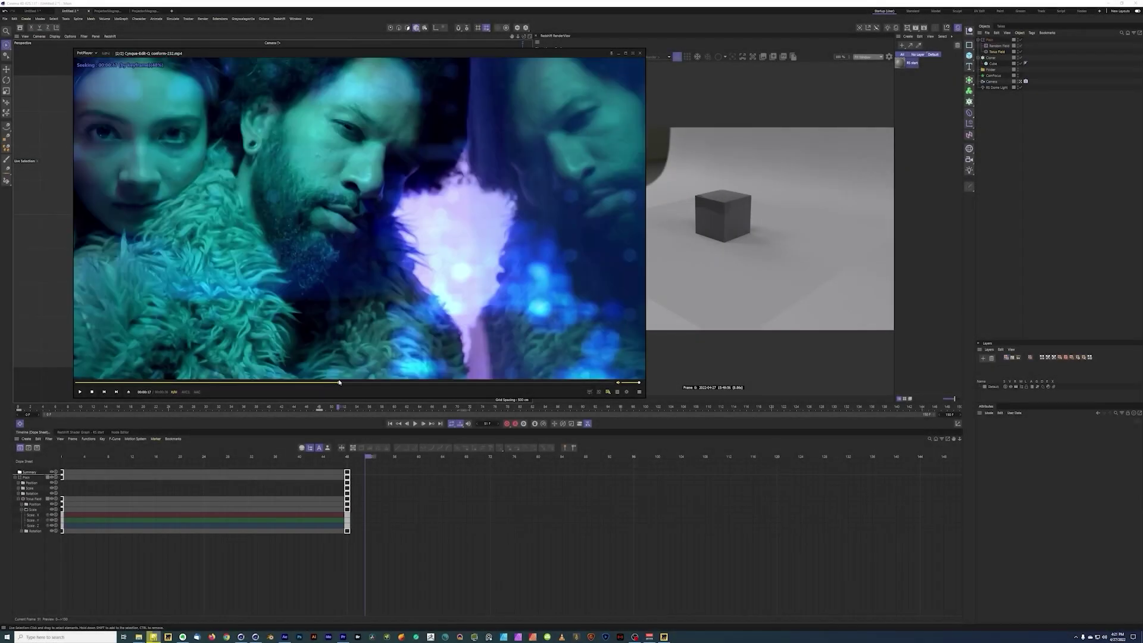
left_click_drag(339, 384, 369, 387)
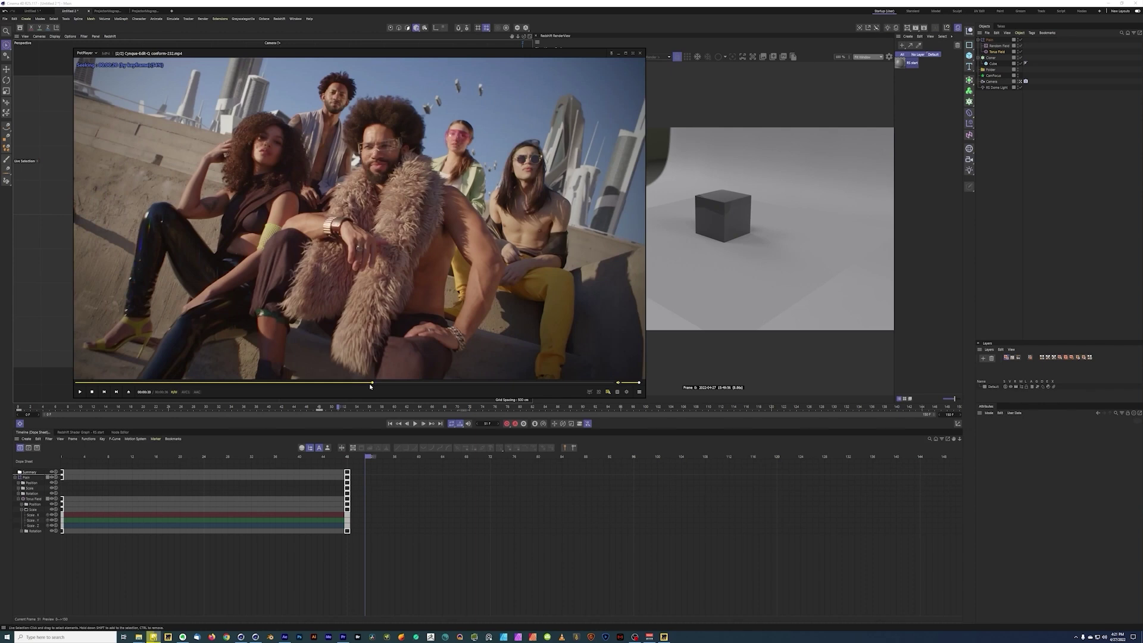
key("f")
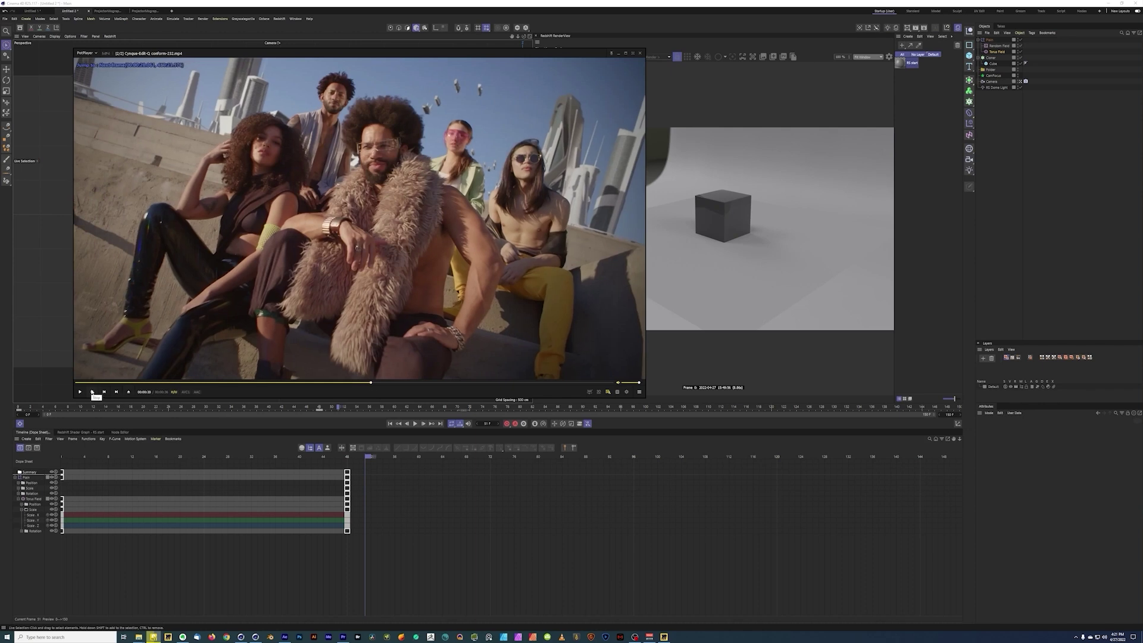
key("d")
key("d")
key("d")
key("d")
key("d")
key("d")
key("d")
key("d")
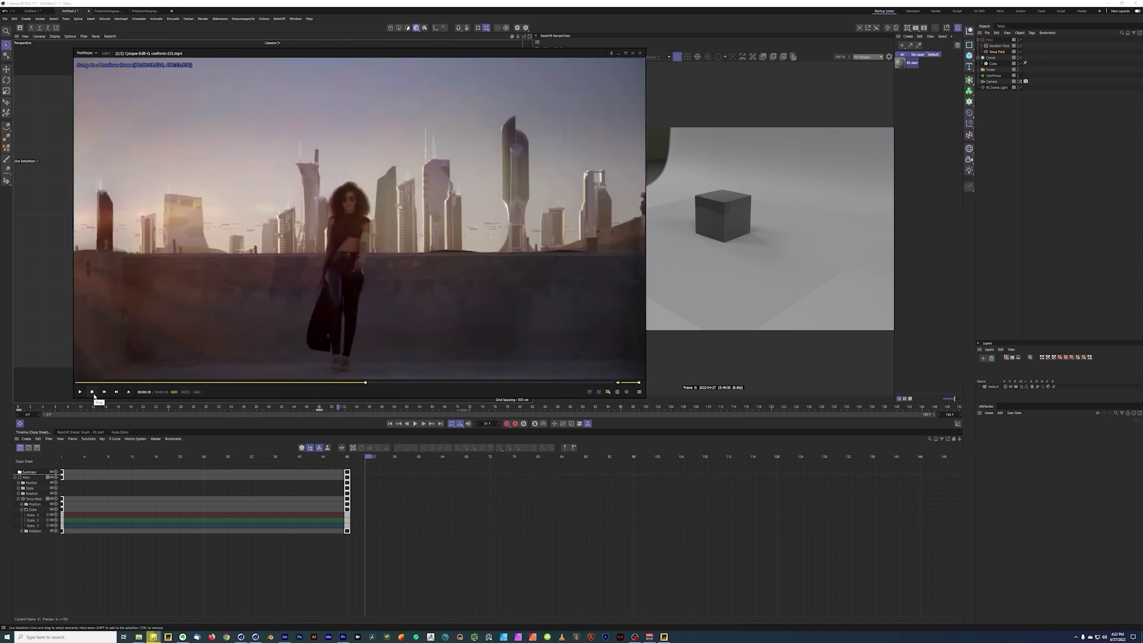
key("d")
key("d")
Step: Step the edit video forward from the blue-lit face close-up through the skyline shot to the group shot
key("f")
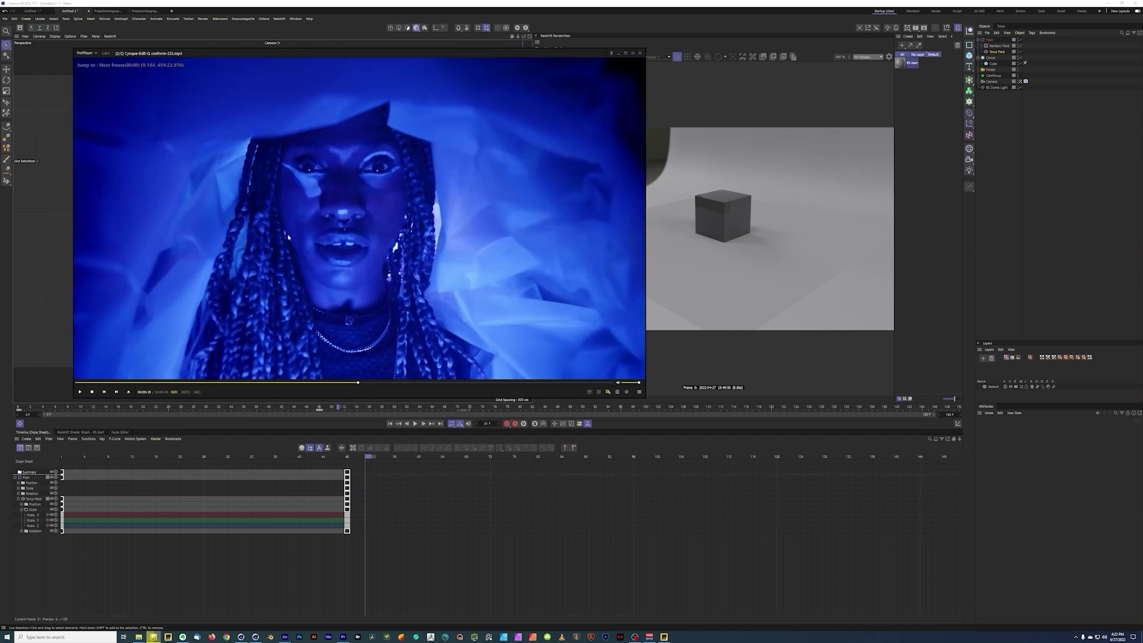
key("f")
key("f")
key("f")
key("f")
key("f")
key("f")
key("f")
key("f")
key("f")
key("f")
key("f")
key("f")
key("f")
key("f")
key("f")
key("f")
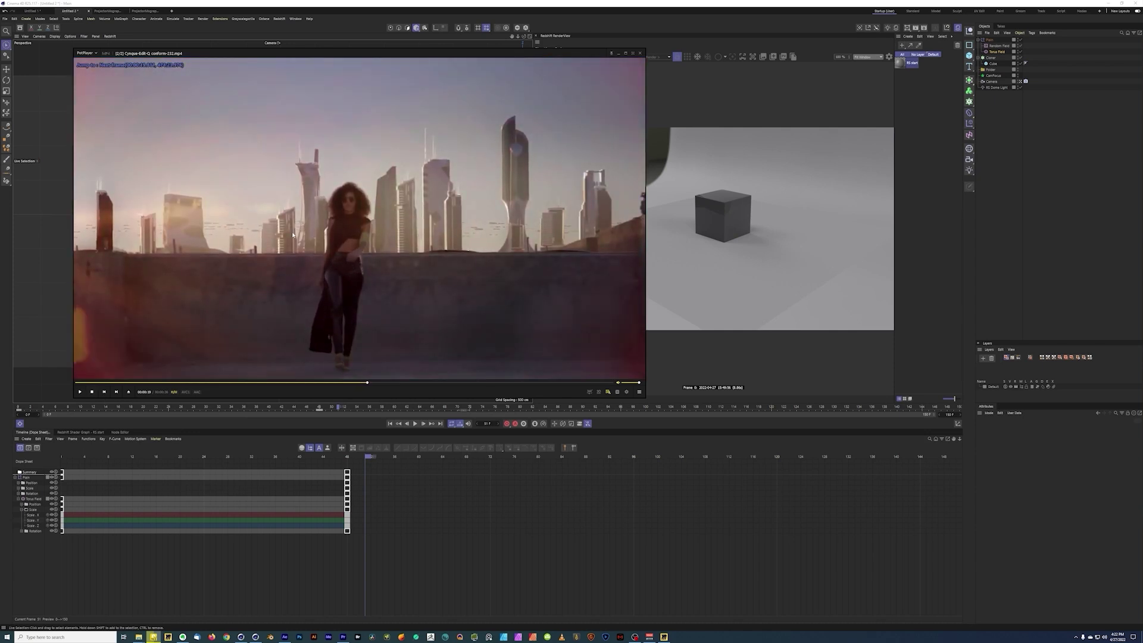
key("f")
key("f")
key("f")
key("f")
key("f")
key("f")
key("f")
key("f")
key("f")
Step: Step backward and forward through the group shot to examine the futuristic towers behind the people
key("d")
key("d")
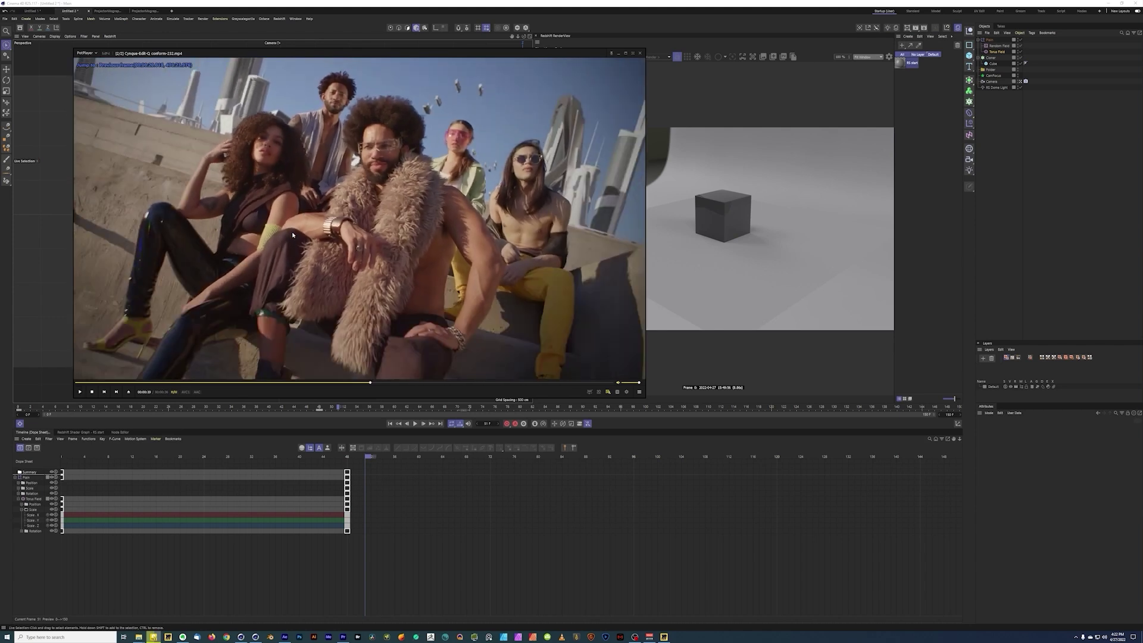
key("d")
key("d")
key("d")
key("d")
key("f")
key("f")
key("f")
key("f")
key("f")
key("f")
key("f")
key("f")
key("f")
key("f")
key("f")
key("f")
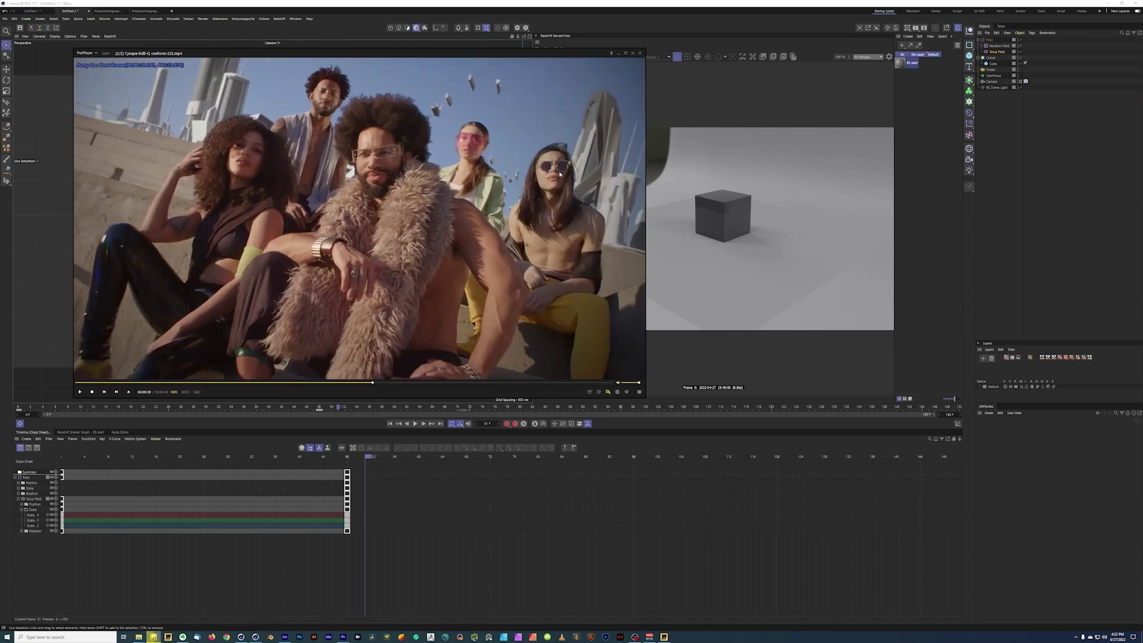
key("f")
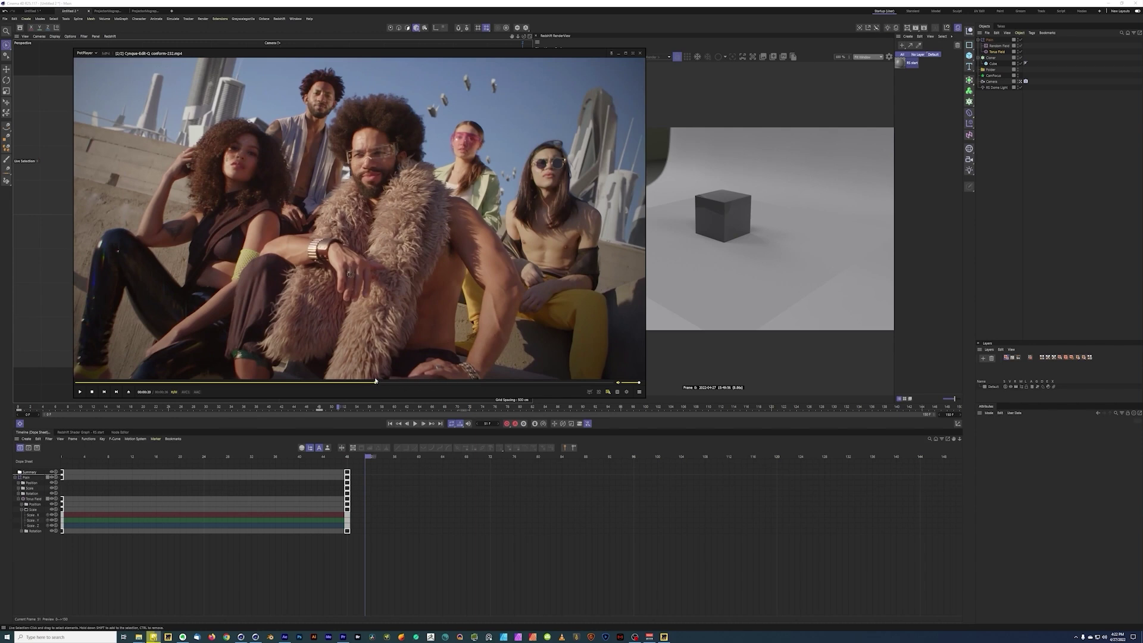
Step: Switch to After Effects and hide the rendered city layer in the GroupSteps-output composition
key("alt+Tab")
left_click(623, 264)
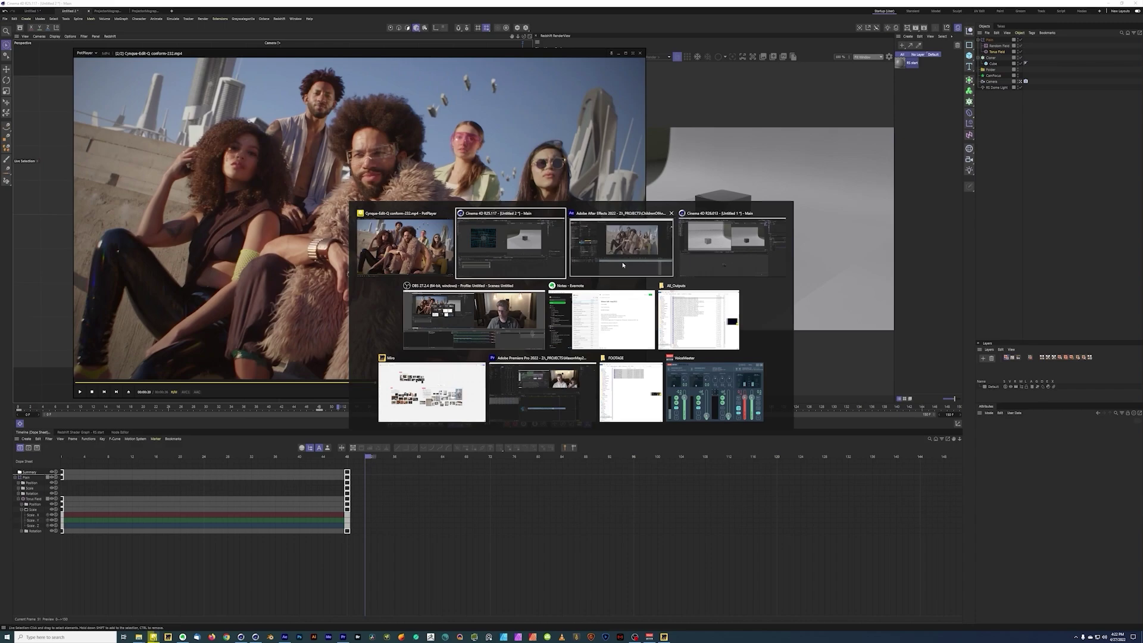
left_click(5, 466)
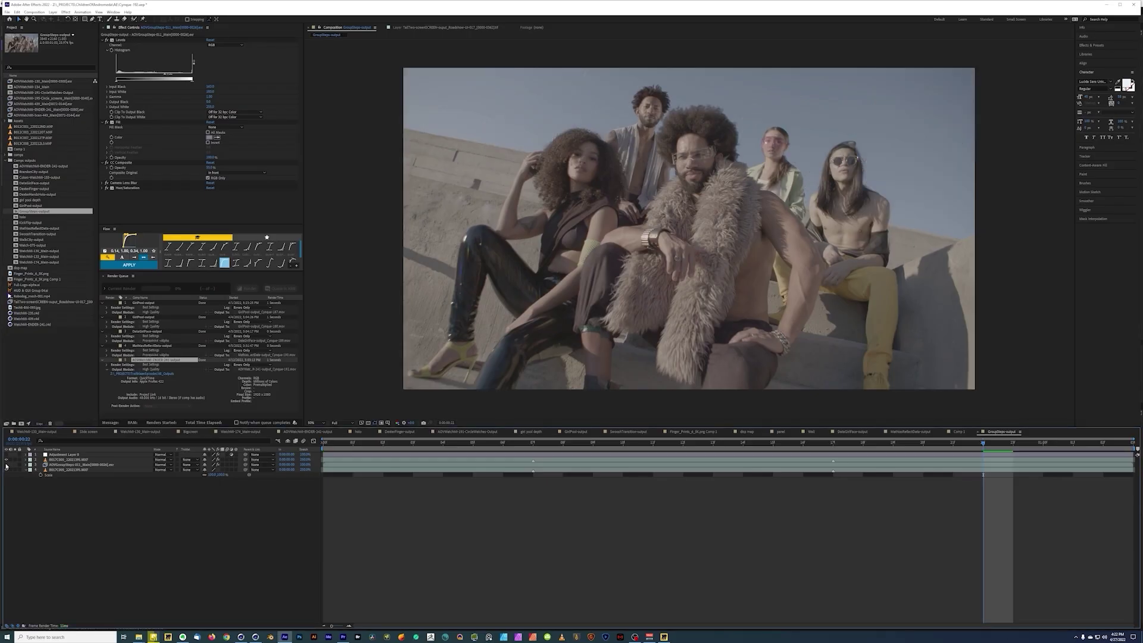
Step: Play and scrub the group footage without the city to examine its camera movement
key("space")
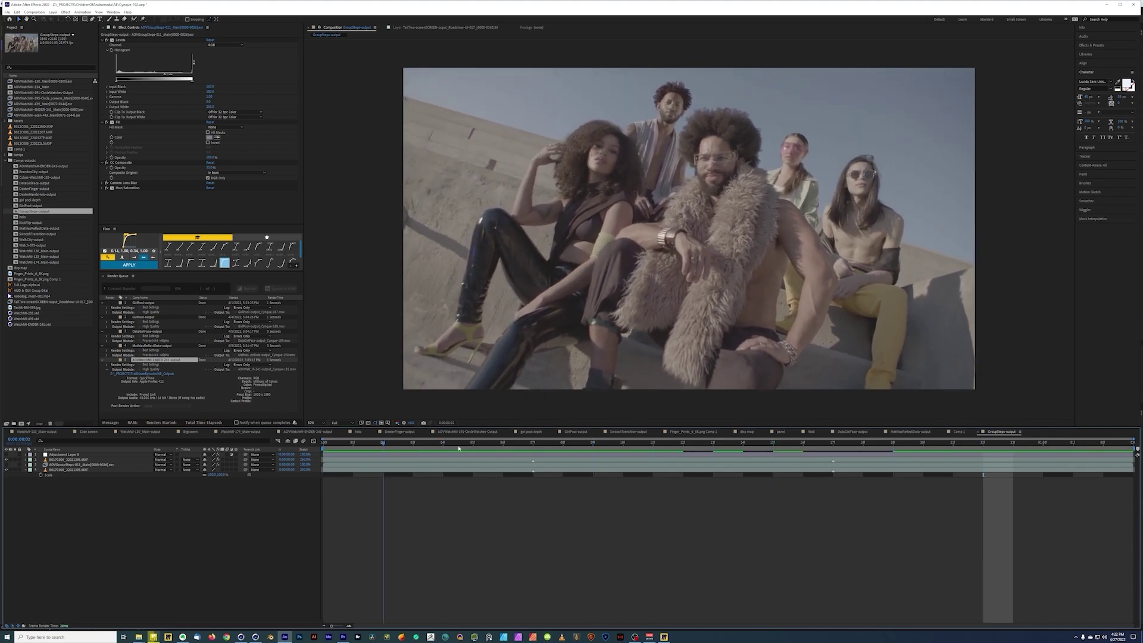
left_click(469, 445)
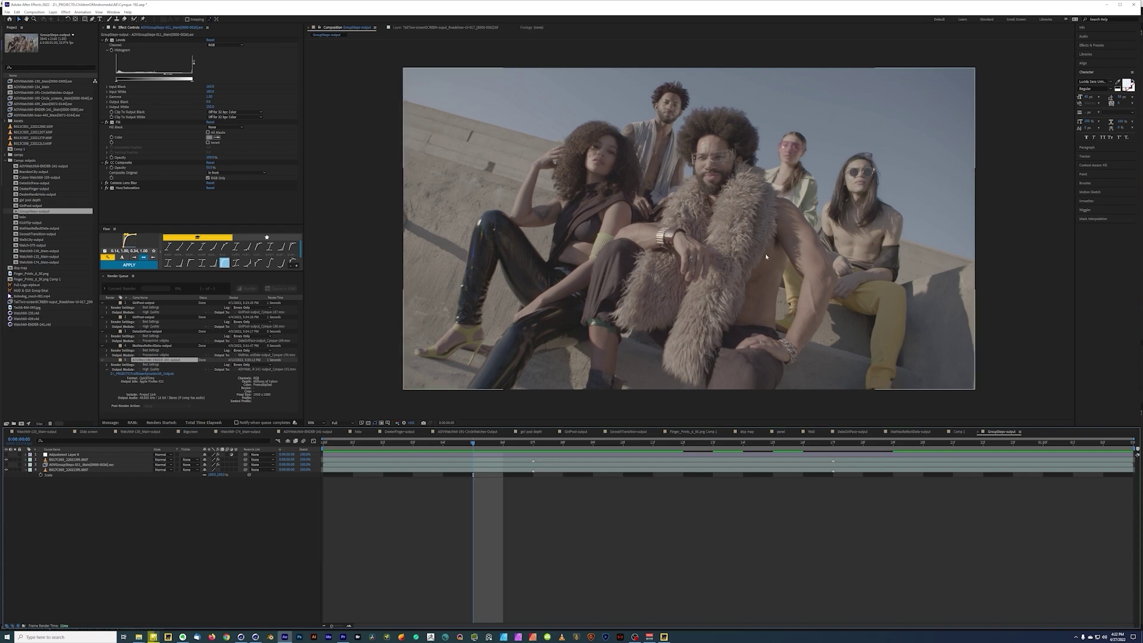
left_click_drag(473, 444, 667, 478)
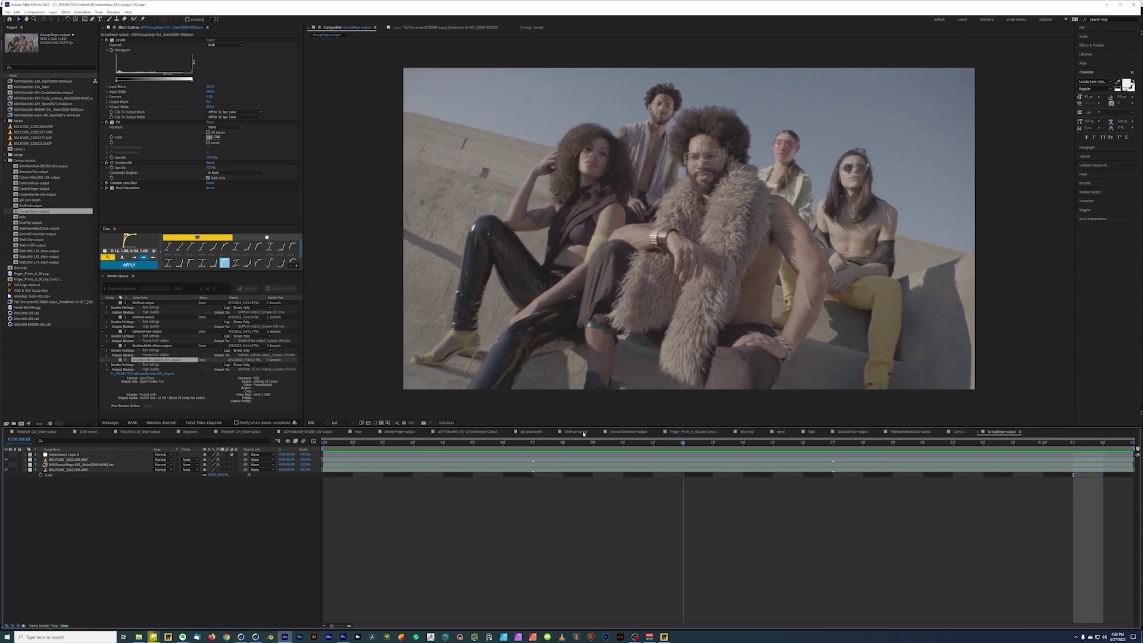
left_click(321, 436)
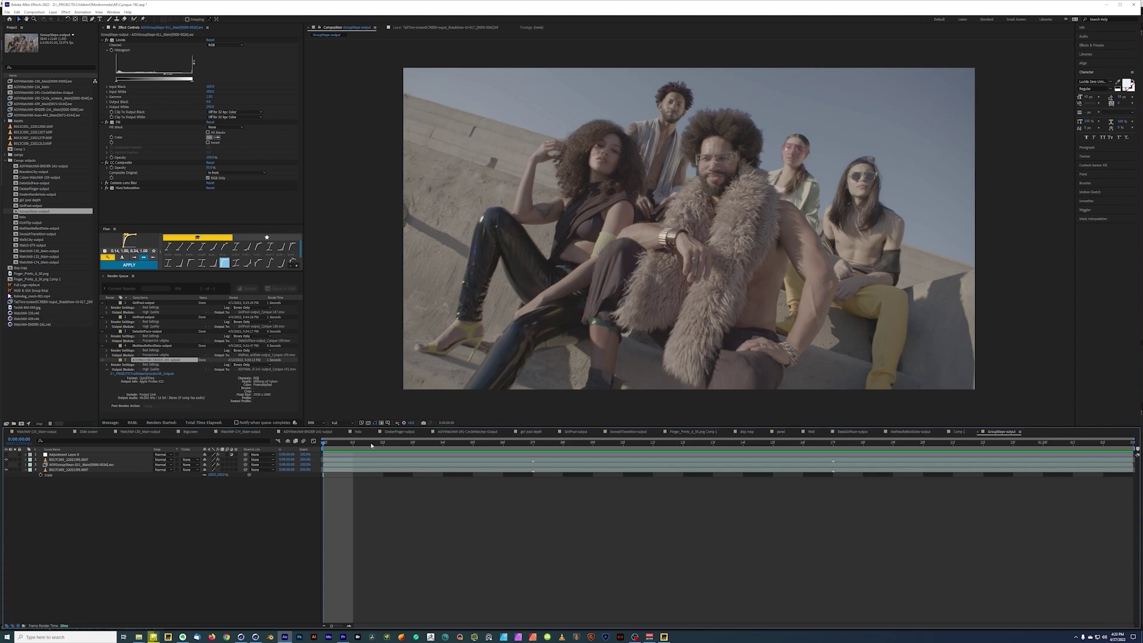
key("space")
Step: Show the rendered city layer and play the composite to check how the towers follow the footage
left_click(6, 466)
key("space")
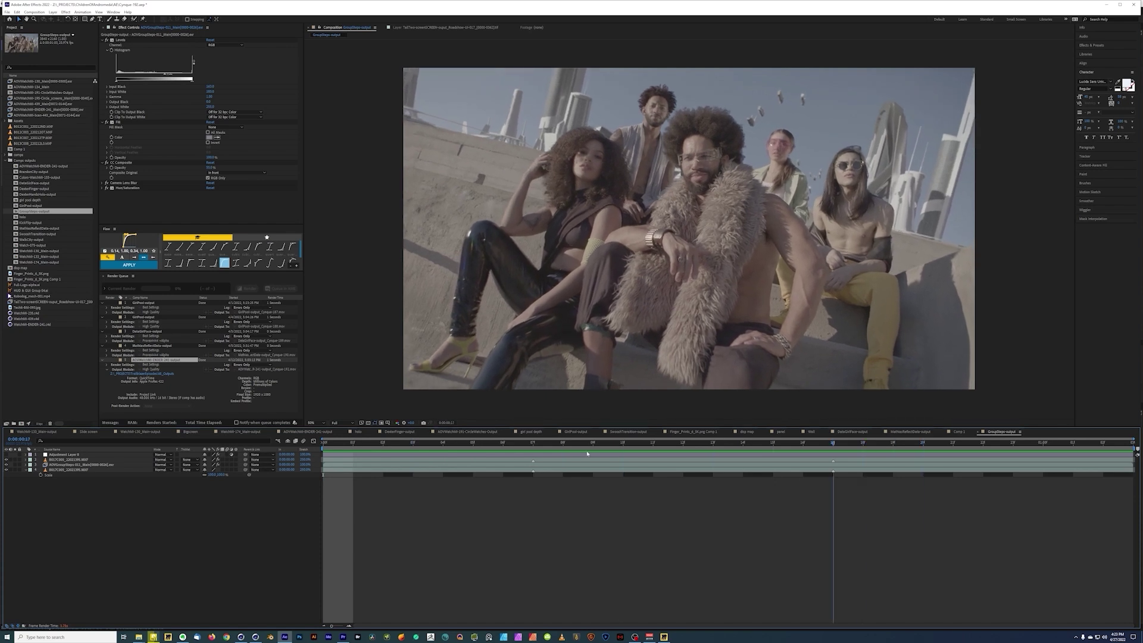
key("space")
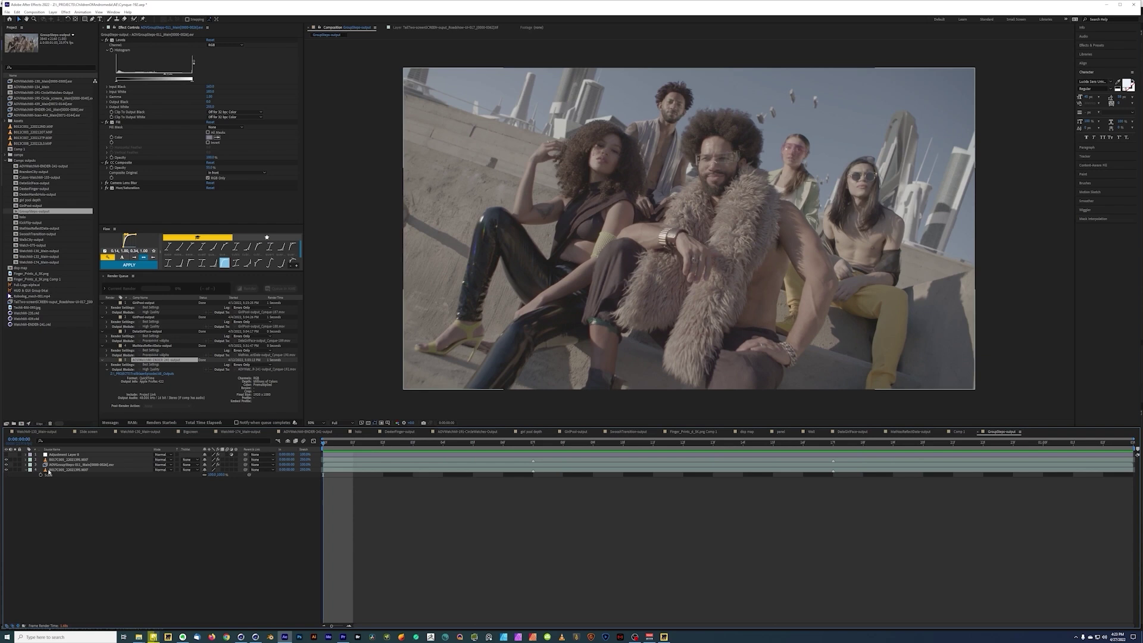
Step: Hide the rendered city layer again and play the plain footage
left_click(7, 465)
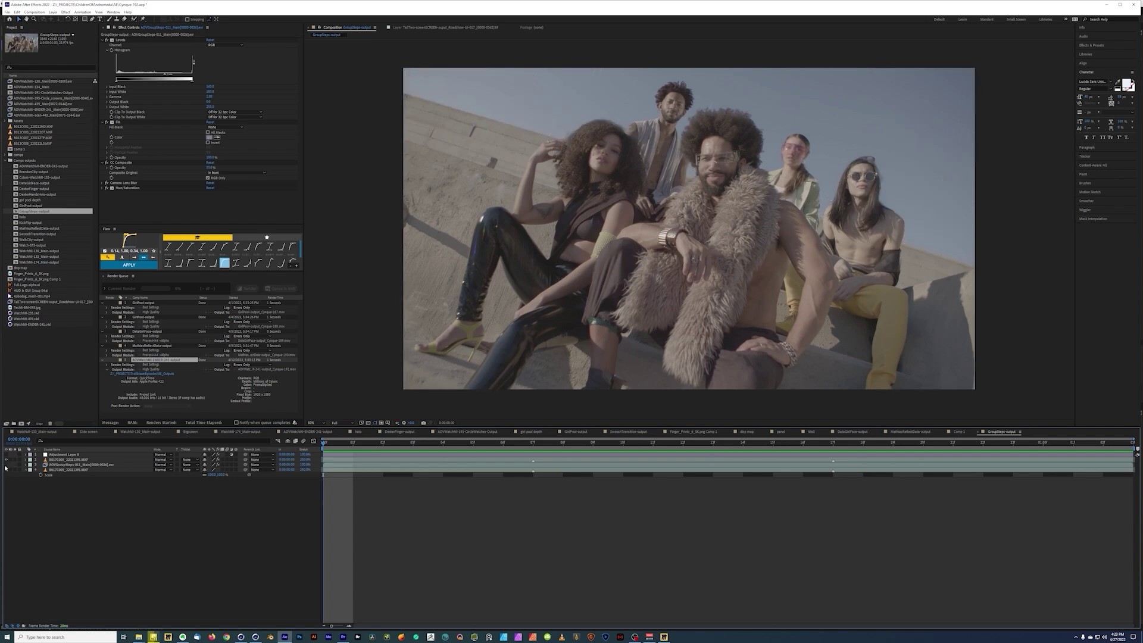
key("space")
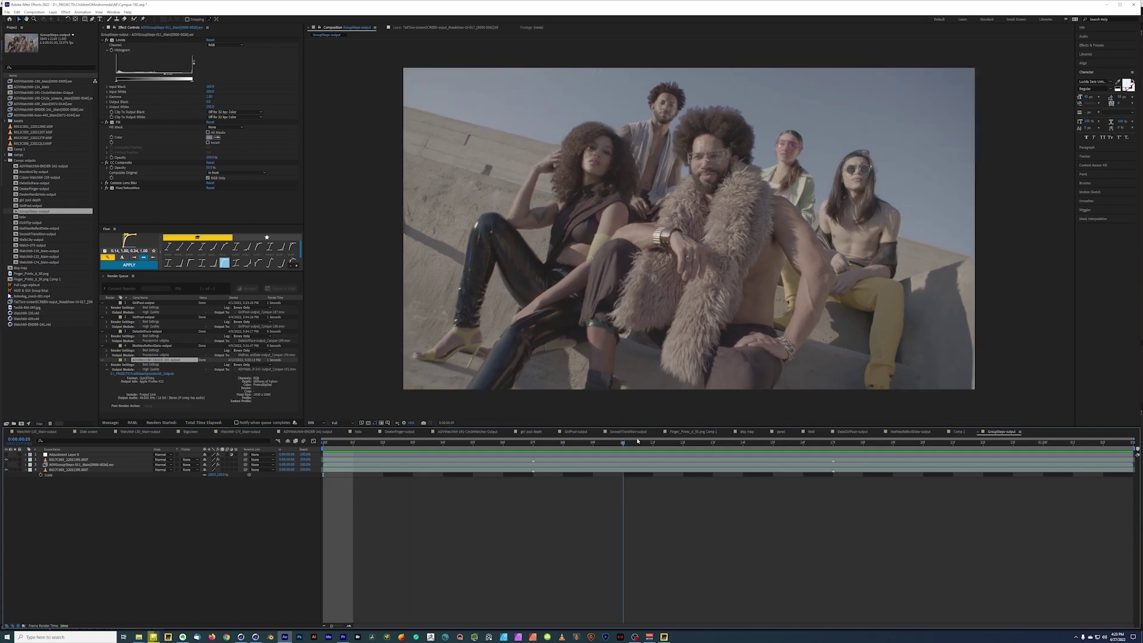
key("space")
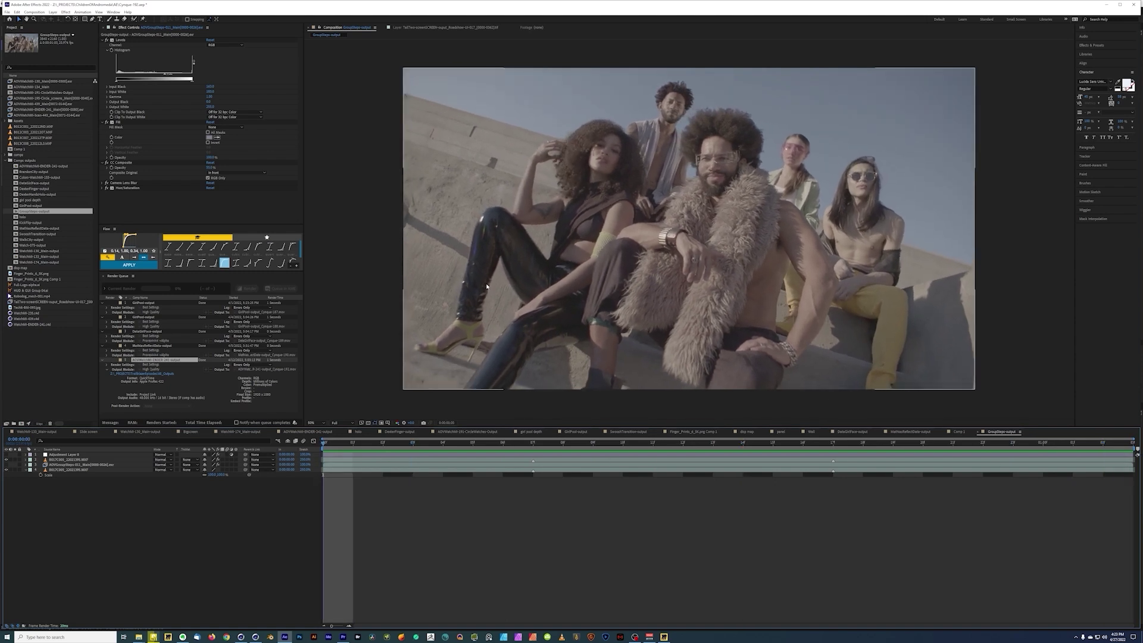
Step: Switch to Cinema 4D and add a Motion Tracker object to the empty scene
key("alt+Tab")
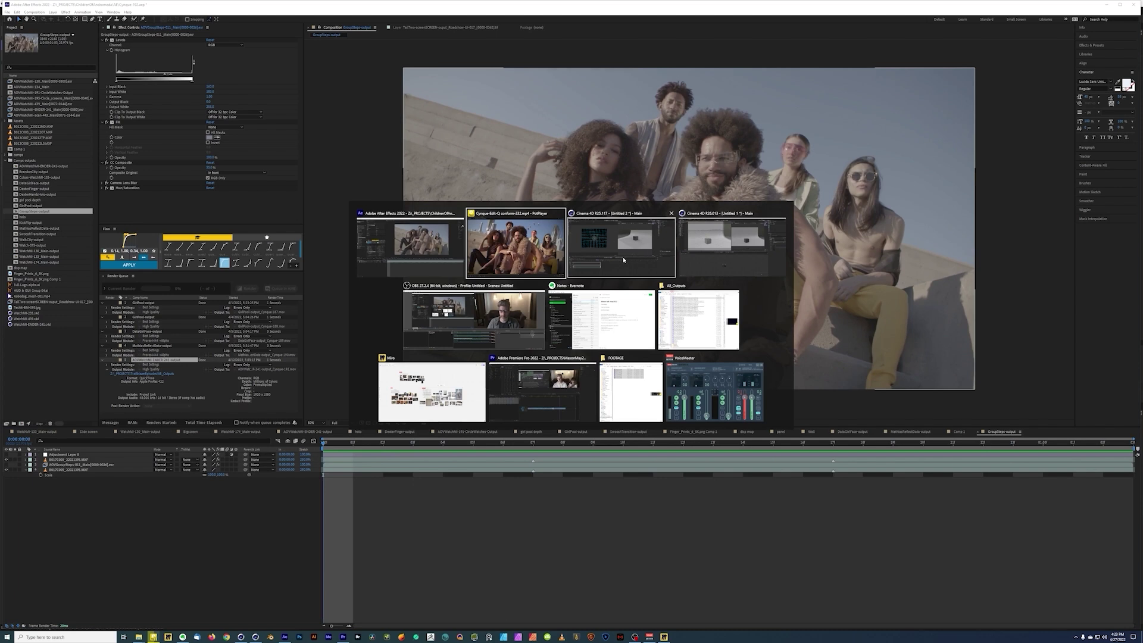
key("Escape")
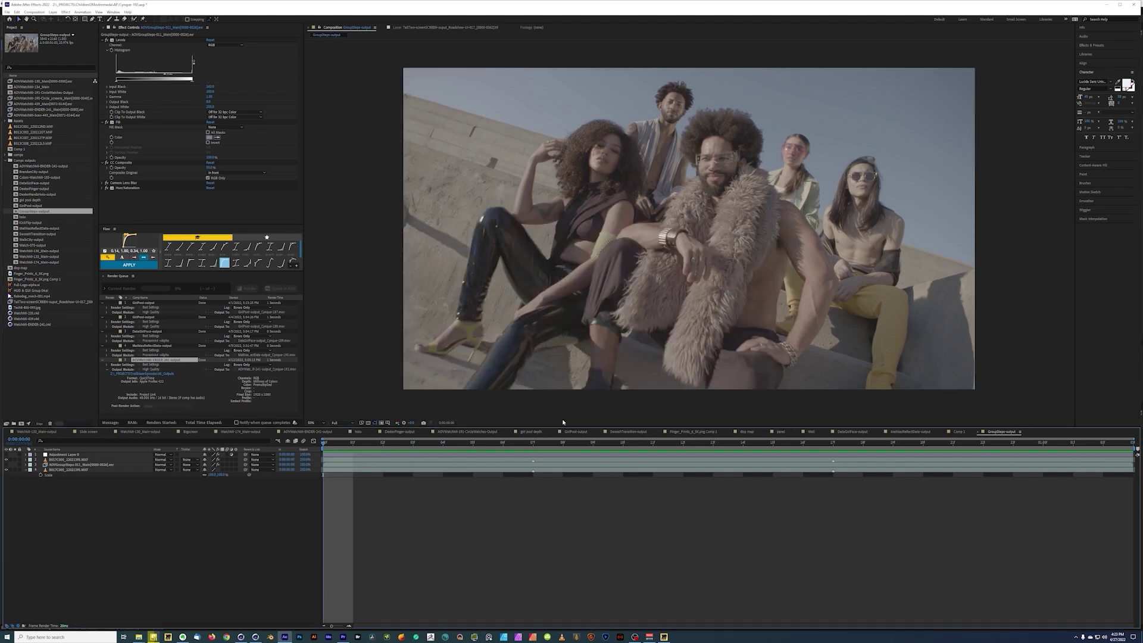
key("alt+Tab")
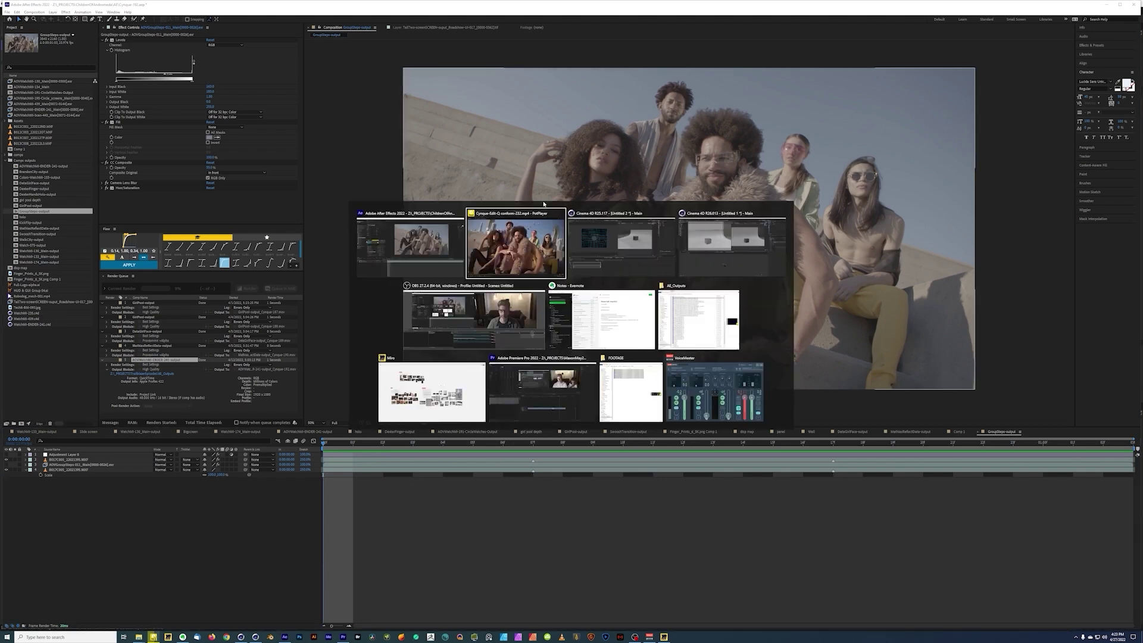
left_click(599, 258)
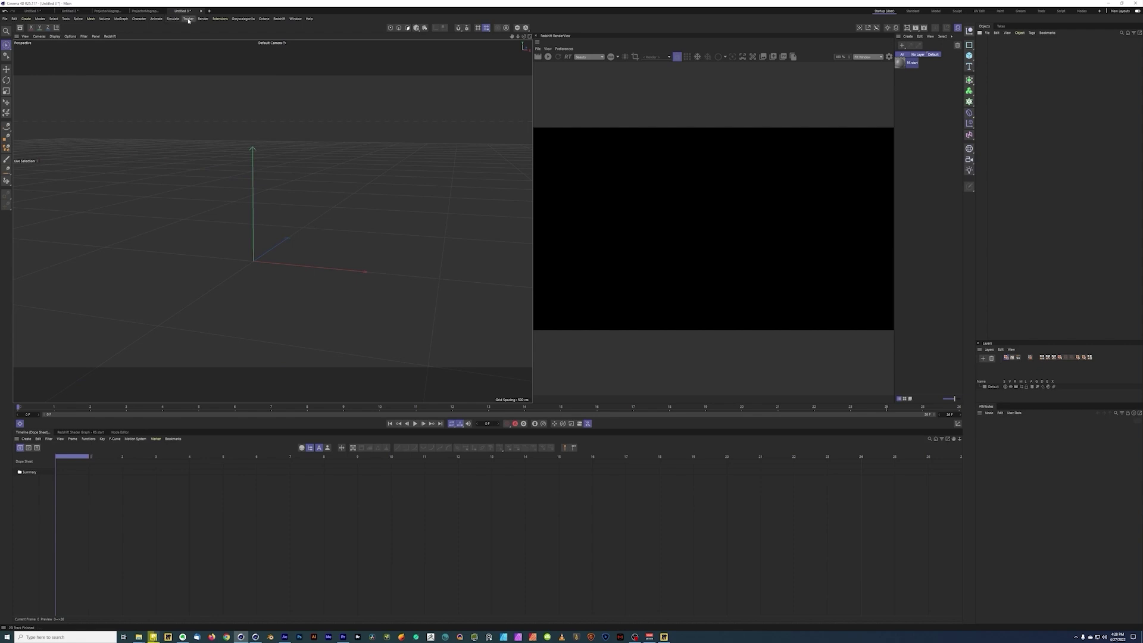
left_click(188, 19)
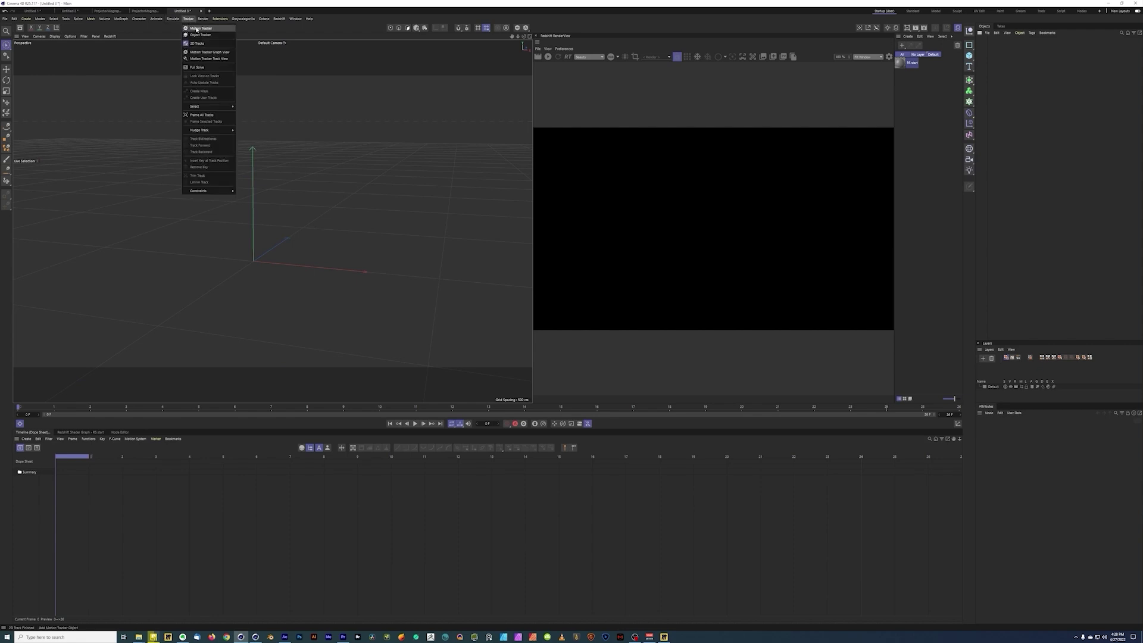
left_click(188, 19)
left_click(188, 19)
left_click(196, 28)
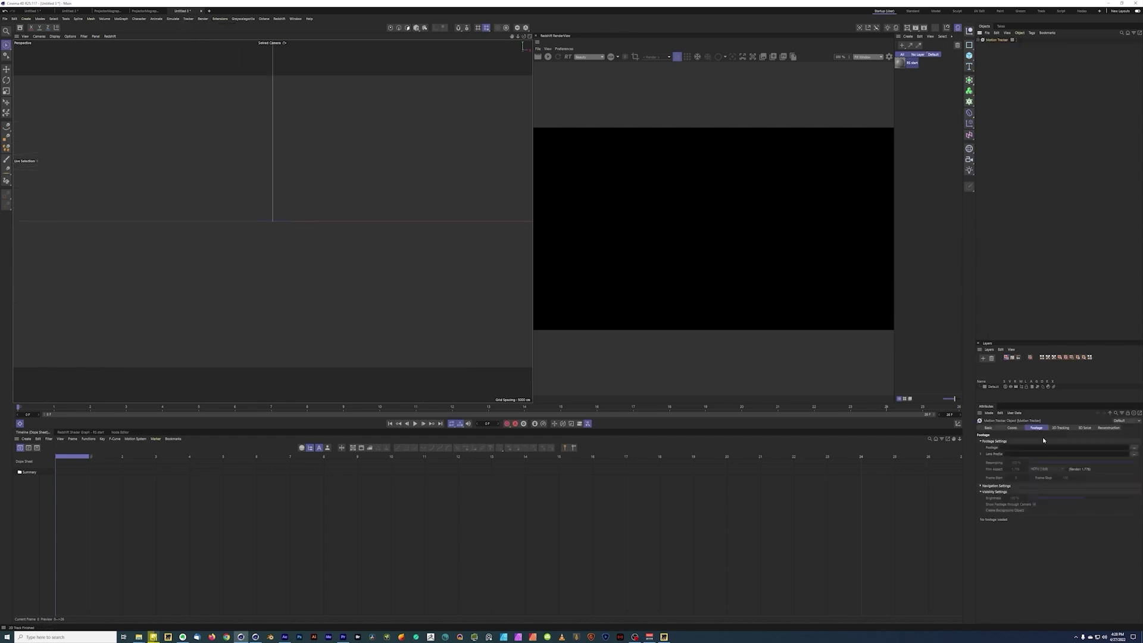
Step: Load the image sequence starting at GroupSteps-output_00000.tif as the tracker footage and raise its resampling to about 45%
left_click(1133, 448)
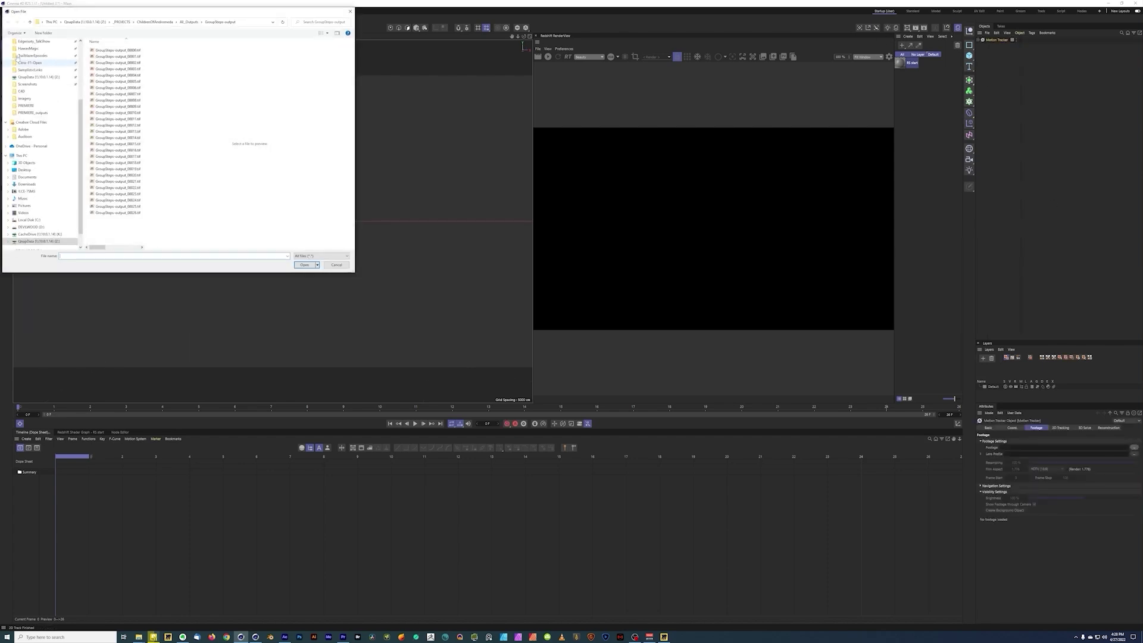
left_click(104, 51)
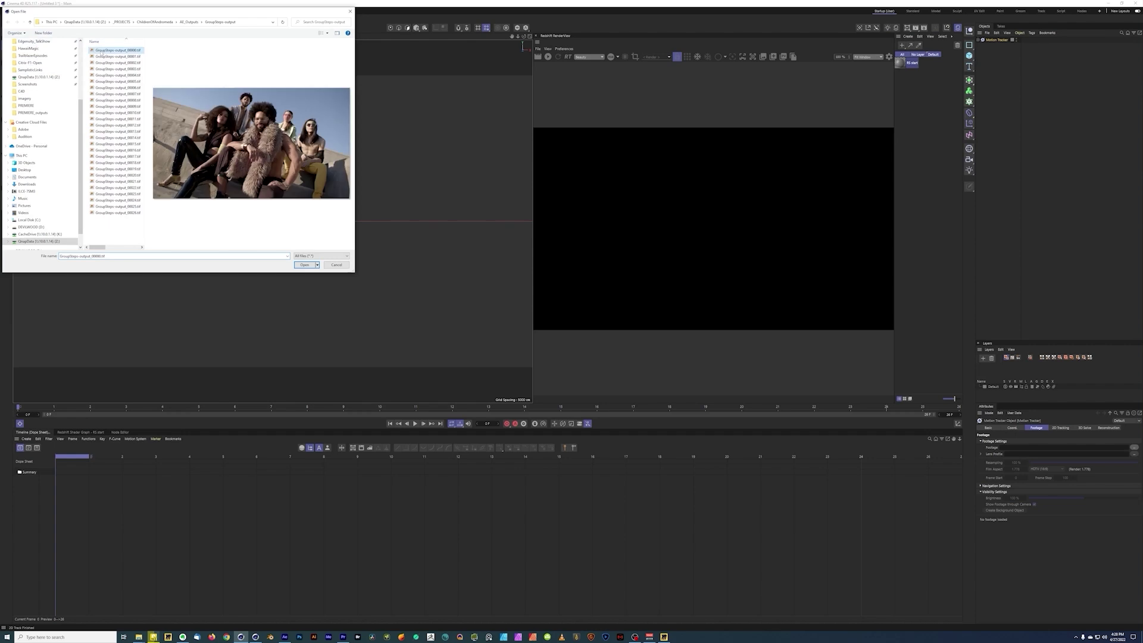
left_click(305, 266)
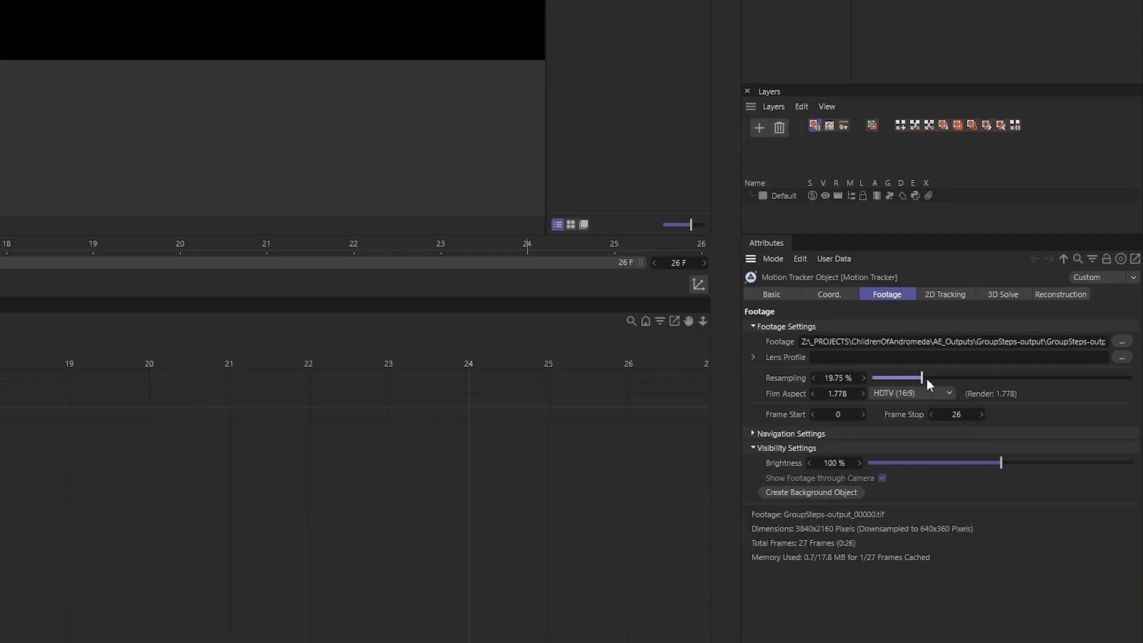
left_click_drag(1052, 461, 1078, 462)
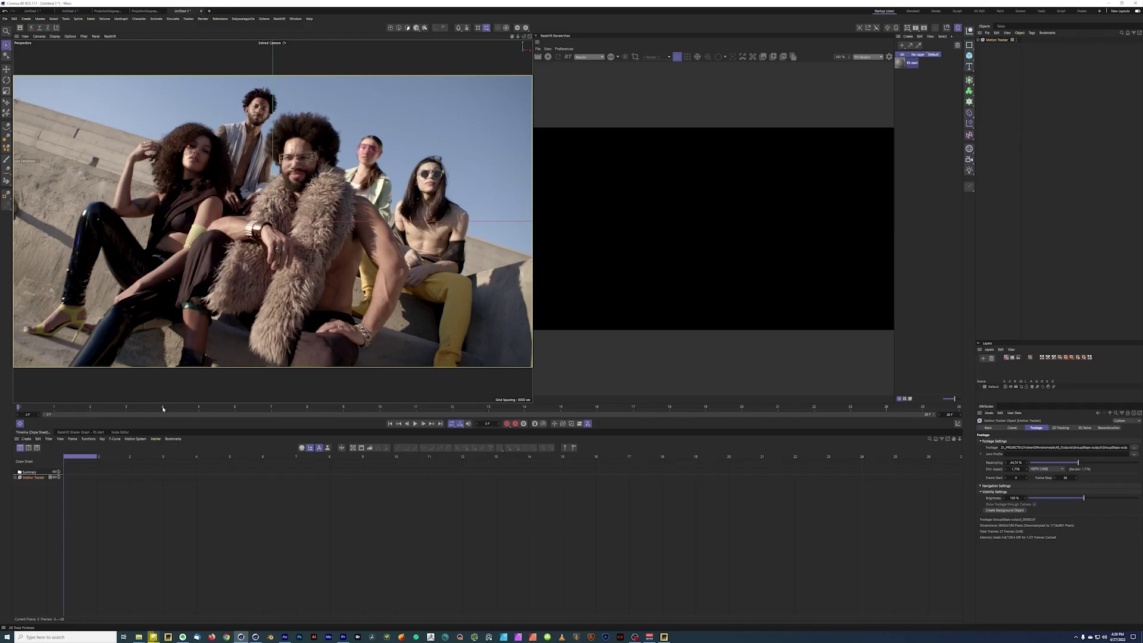
Step: Scrub the tracker footage between its first frame and frame 21 to examine the shot, stopping at frame 3
left_click(180, 407)
left_click(453, 407)
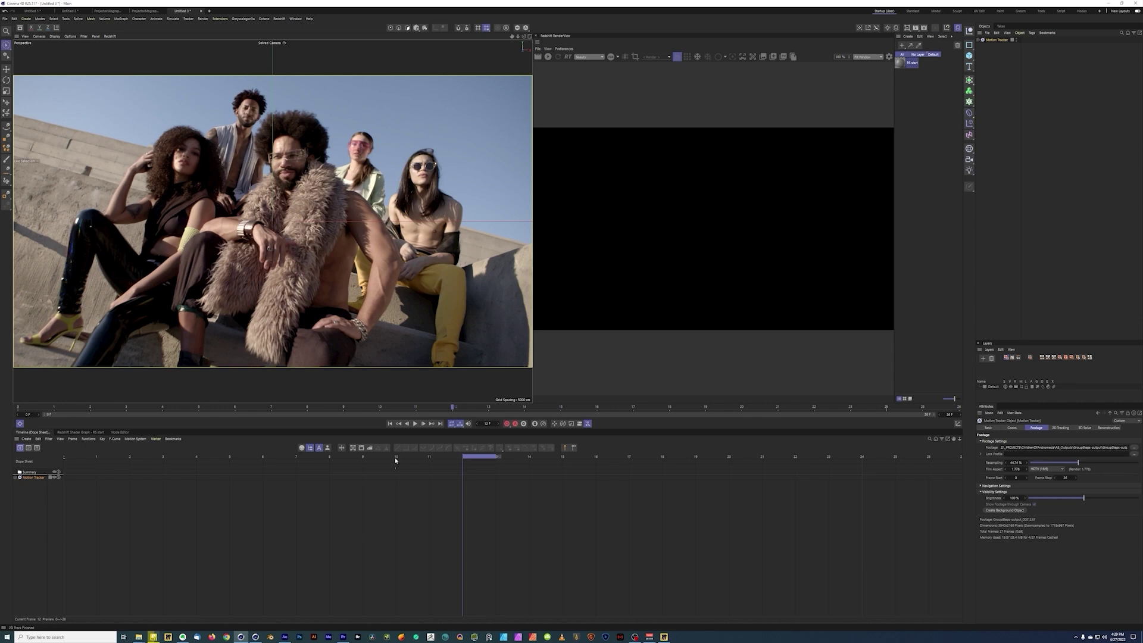
key("g")
left_click(792, 410)
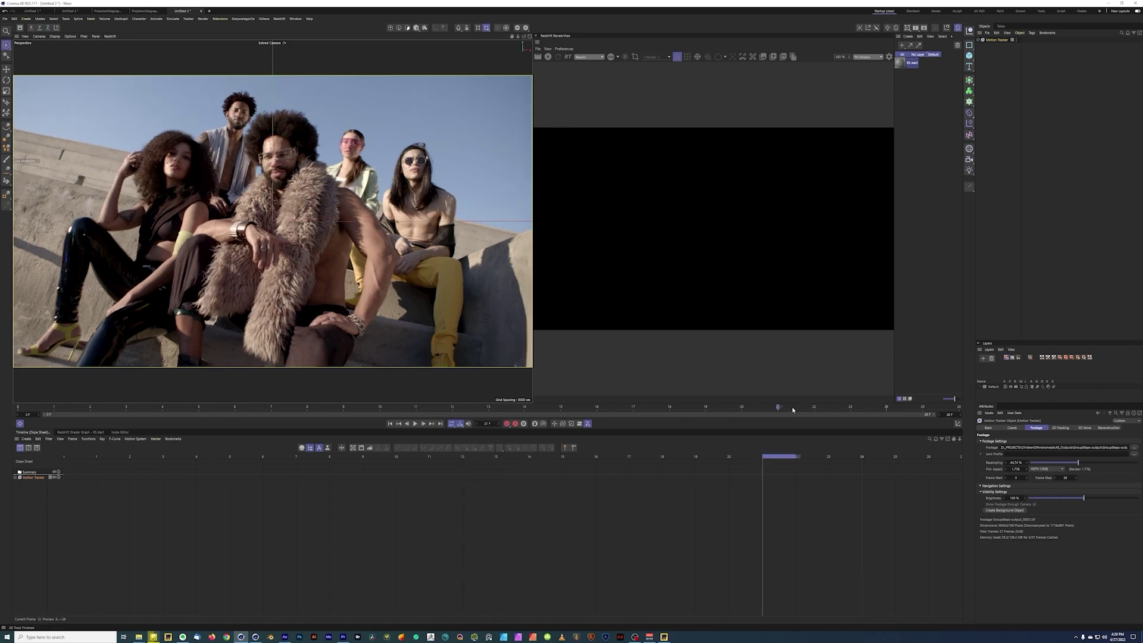
left_click(25, 410)
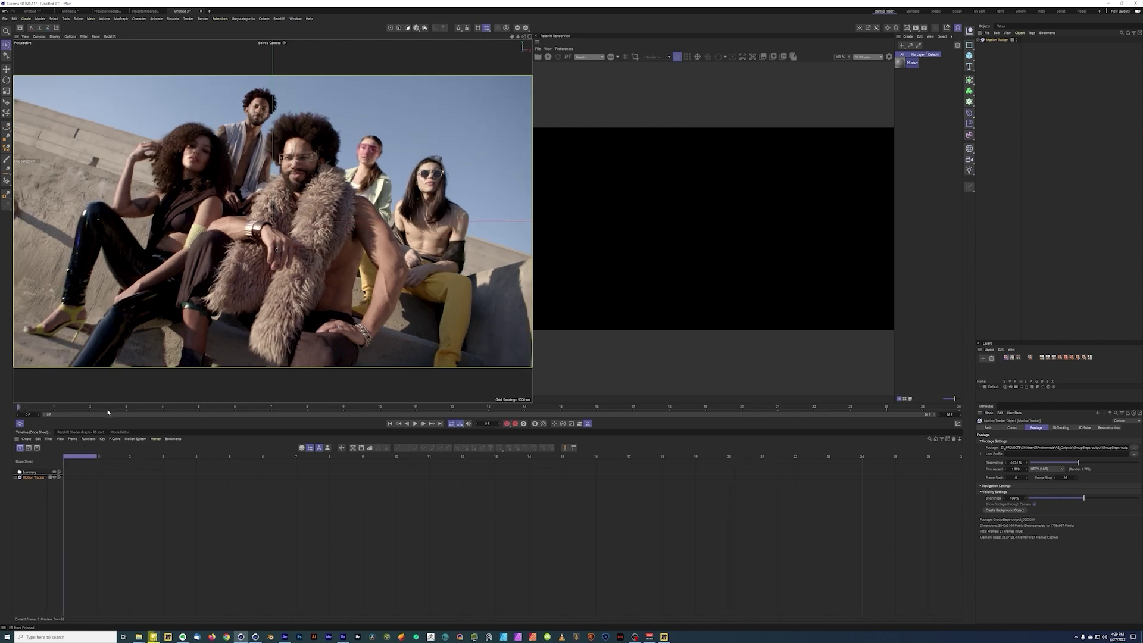
key("g")
key("g")
key("g")
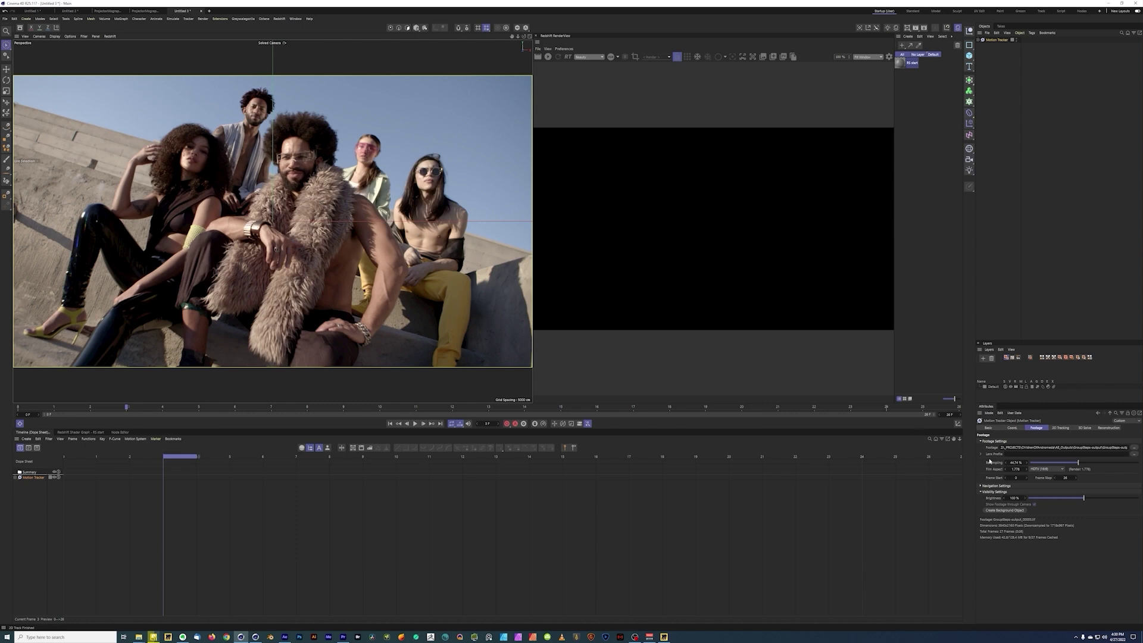
Step: Reduce the minimum spacing of the 2D tracks to 8, auto-track the footage, and review the tracks up to frame 15
left_click(1061, 428)
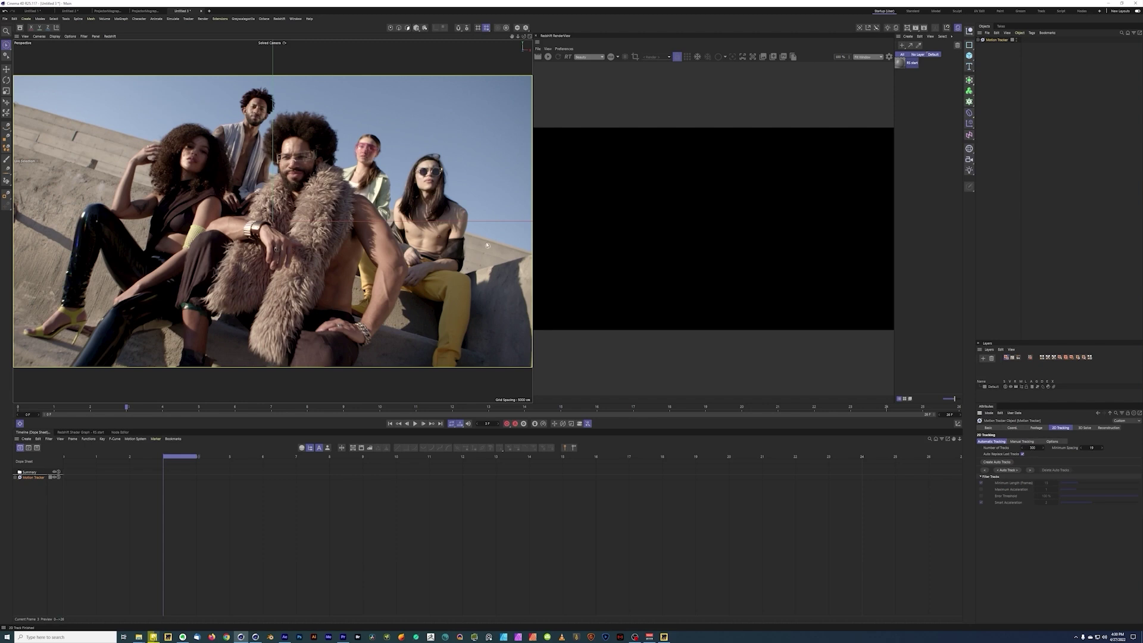
left_click(1092, 448)
left_click(1006, 470)
left_click_drag(128, 408, 198, 408)
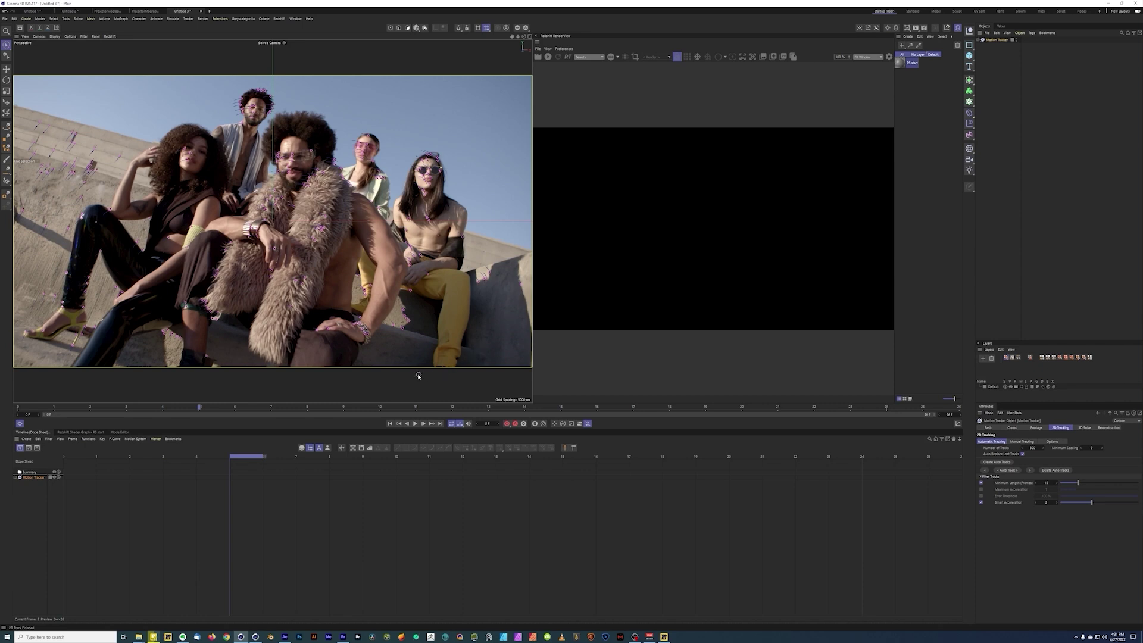
left_click_drag(243, 455, 576, 456)
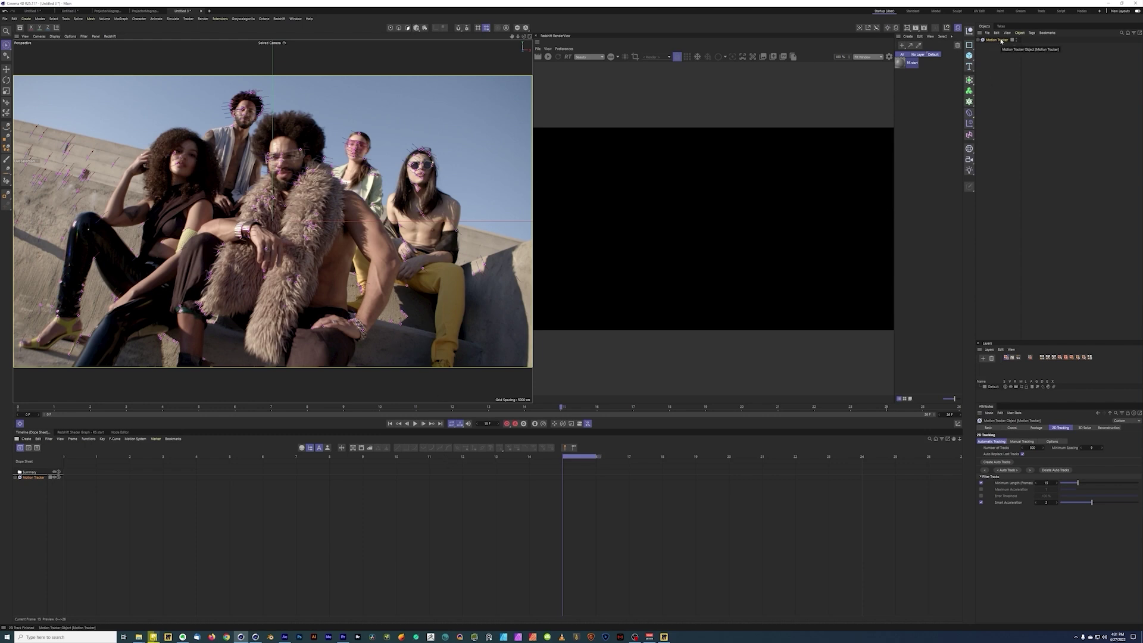
Step: Add a Mask Constraint tag to the Motion Tracker and outline the group of people with its mask at frame 15
right_click(1001, 41)
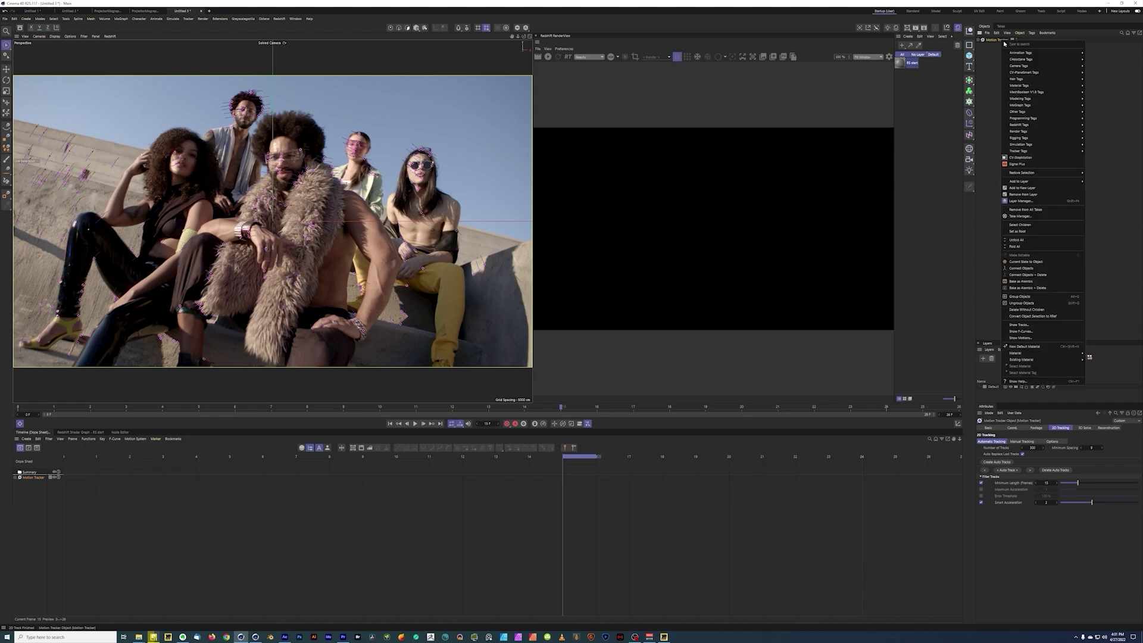
mouse_move(1036, 155)
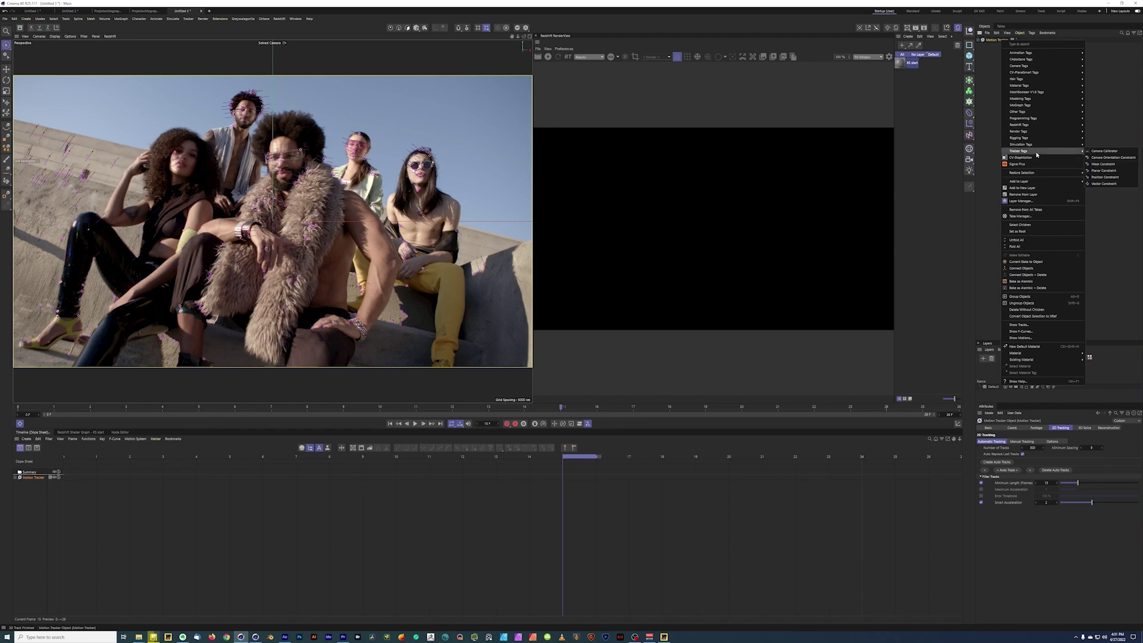
left_click(1106, 167)
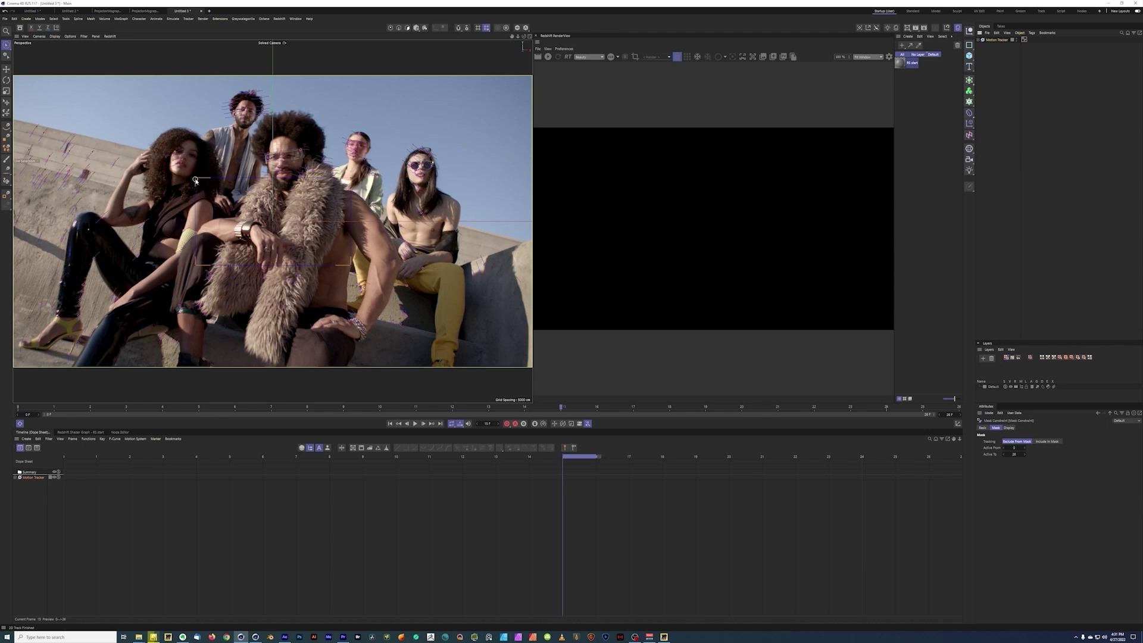
left_click(5, 69)
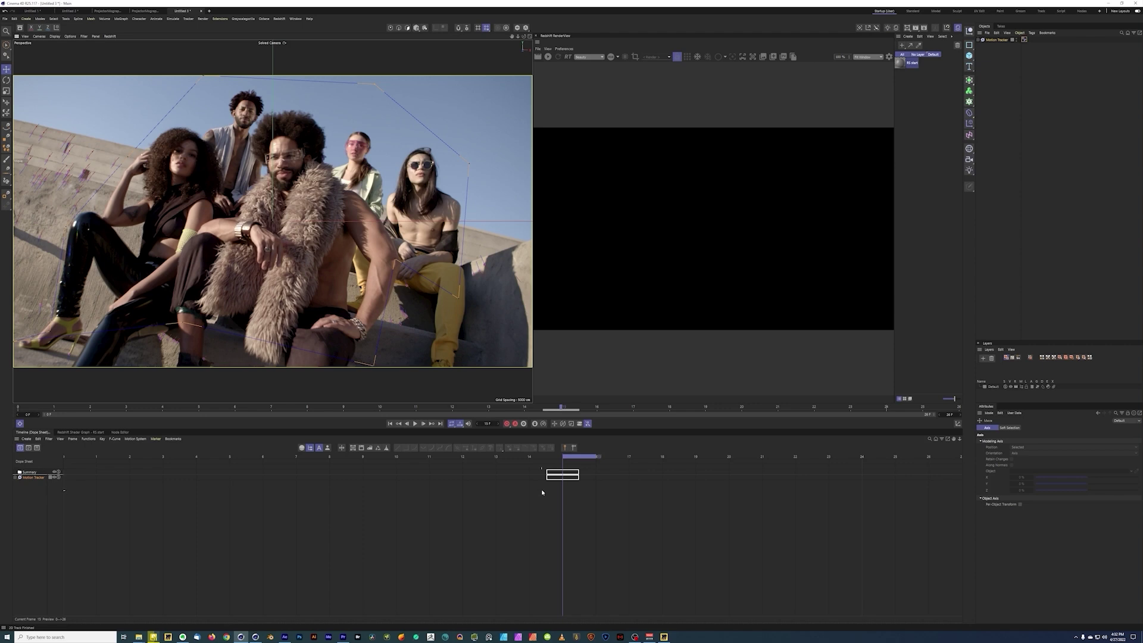
Step: Record a mask keyframe at frame 0 and scrub to frame 13 to check the mask's coverage
left_click_drag(549, 457, 1012, 463)
left_click_drag(917, 468, 29, 456)
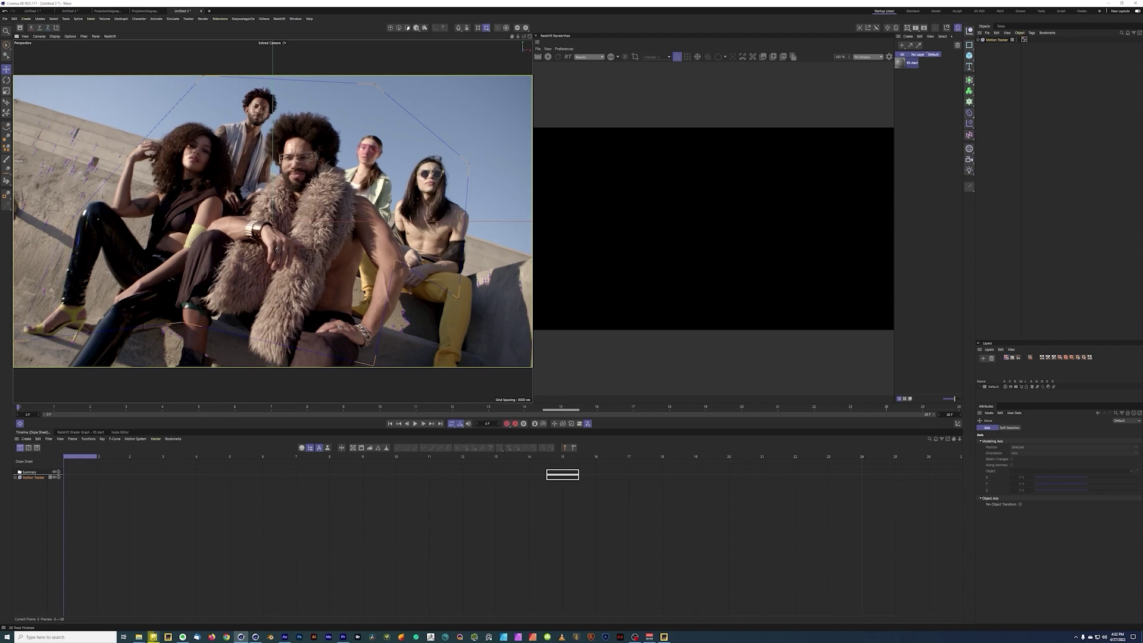
key("F9")
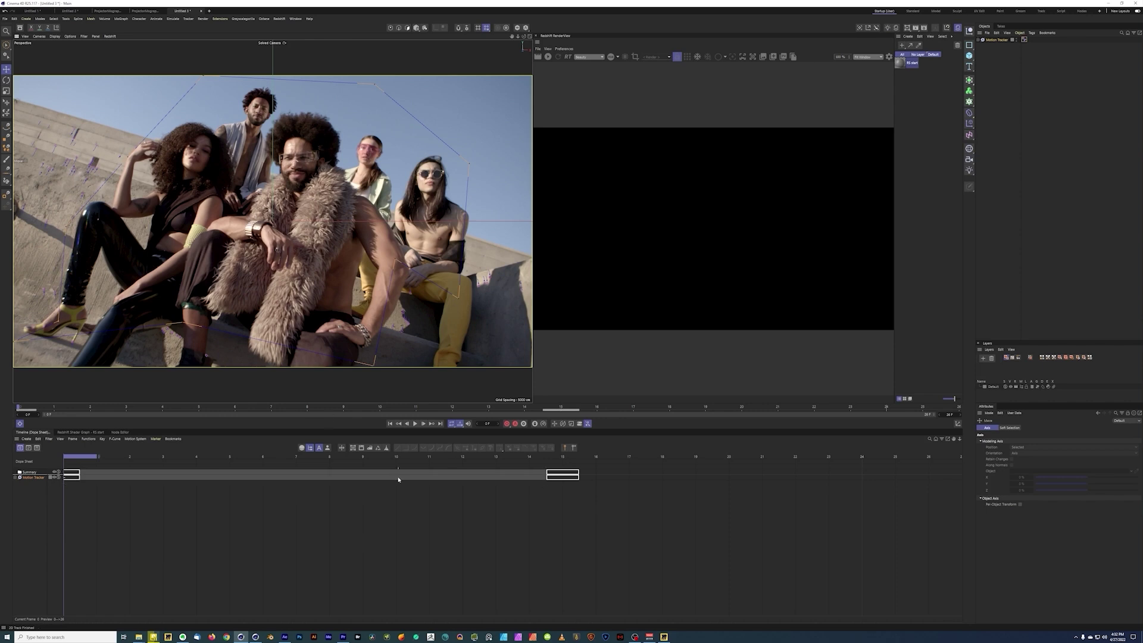
left_click_drag(404, 460, 496, 460)
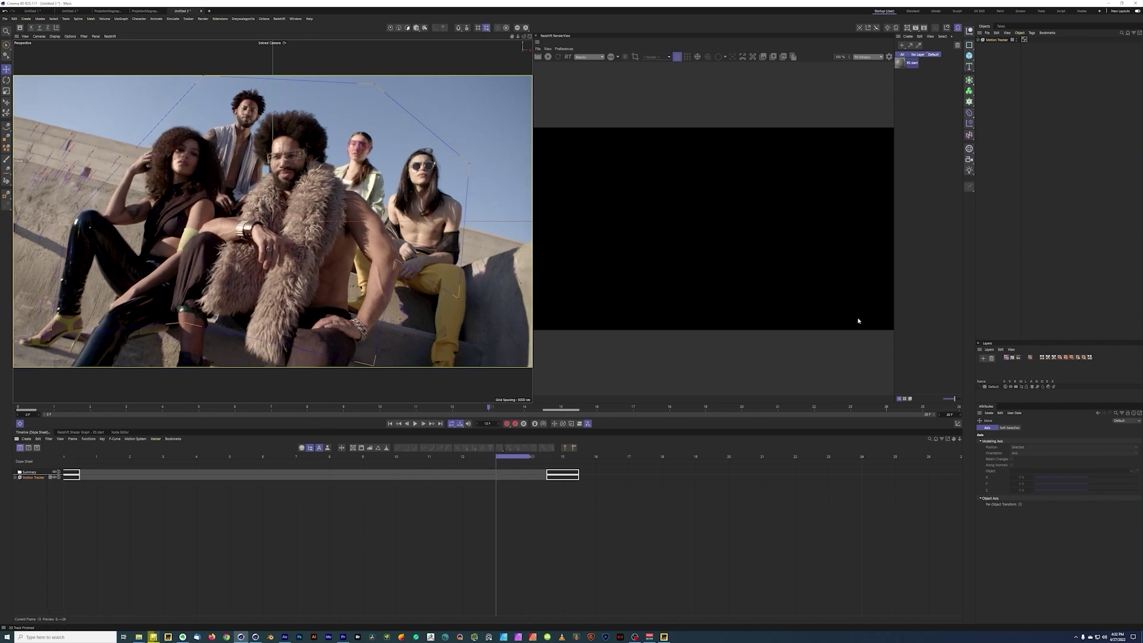
Step: Run the tracker's 3D solver with Full 3D Reconstruction and the focal length kept as Unknown but Constant
left_click(996, 39)
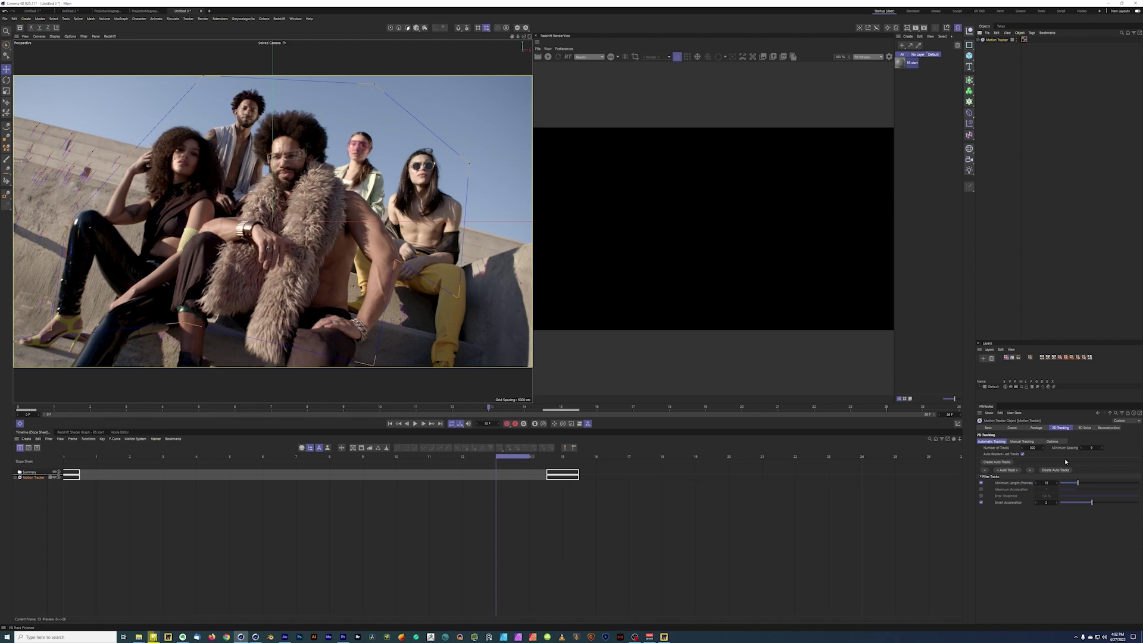
left_click(1084, 428)
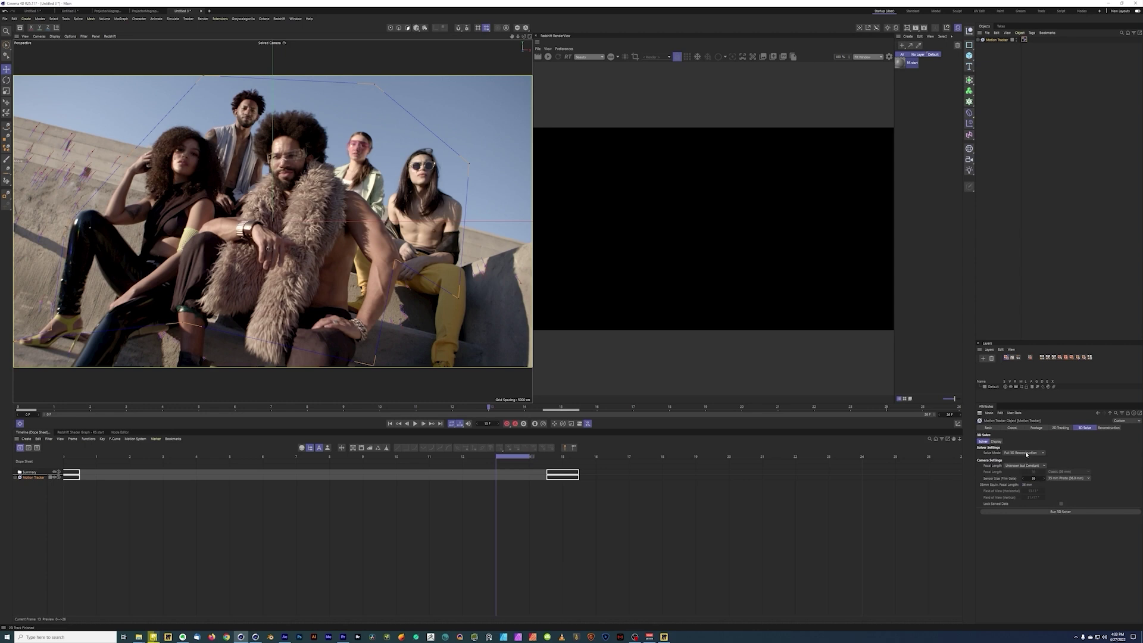
left_click(1043, 466)
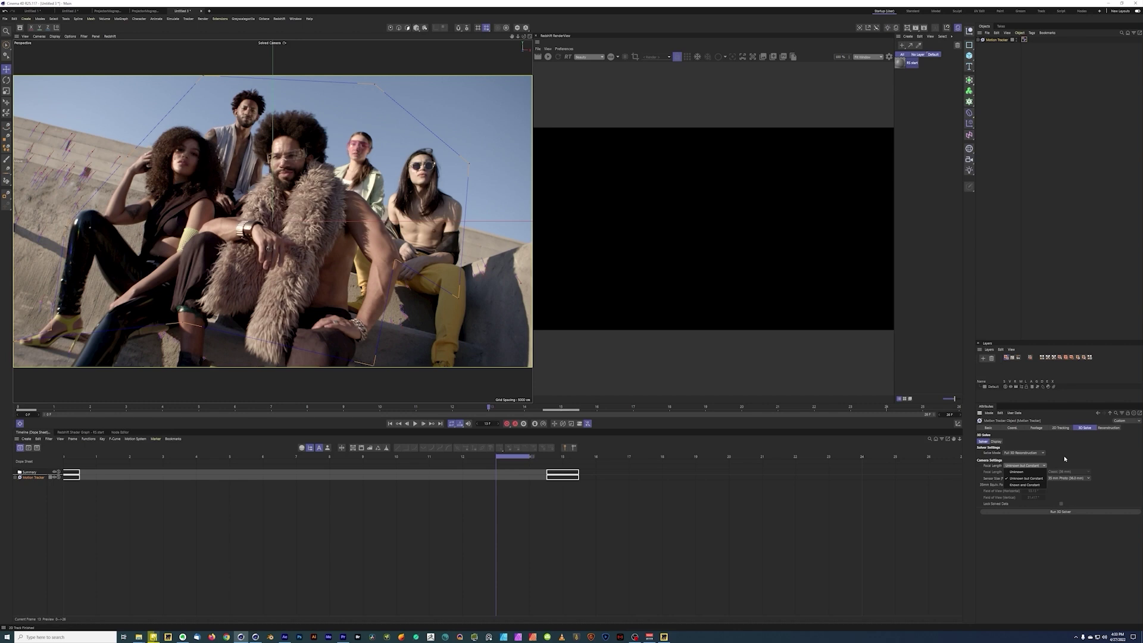
left_click(1022, 467)
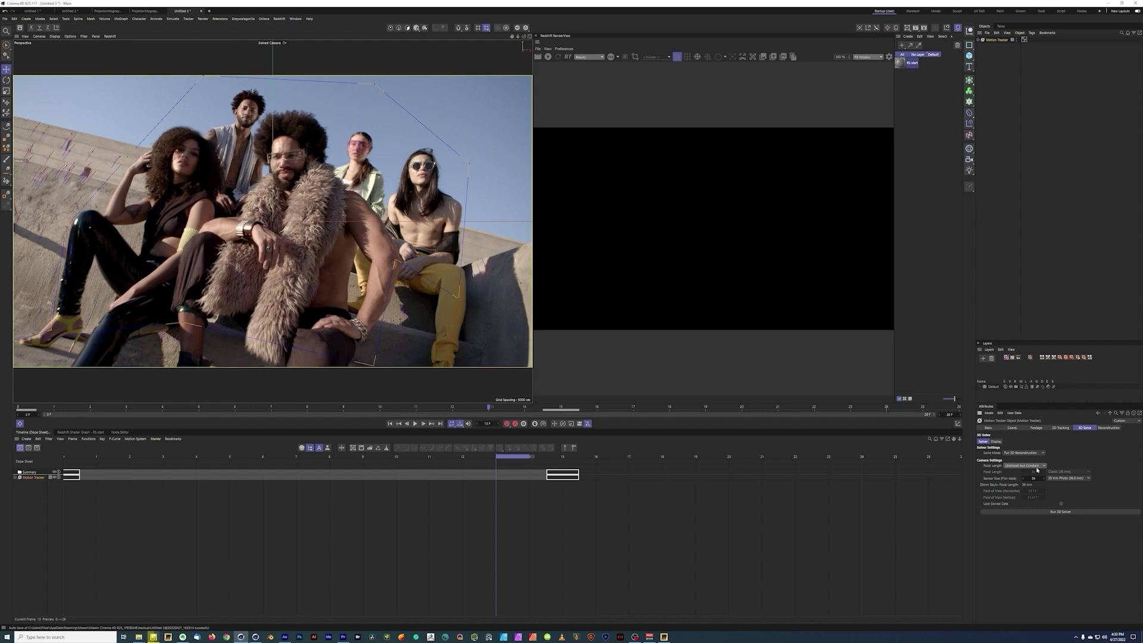
left_click(1042, 467)
left_click(1035, 478)
left_click(1036, 454)
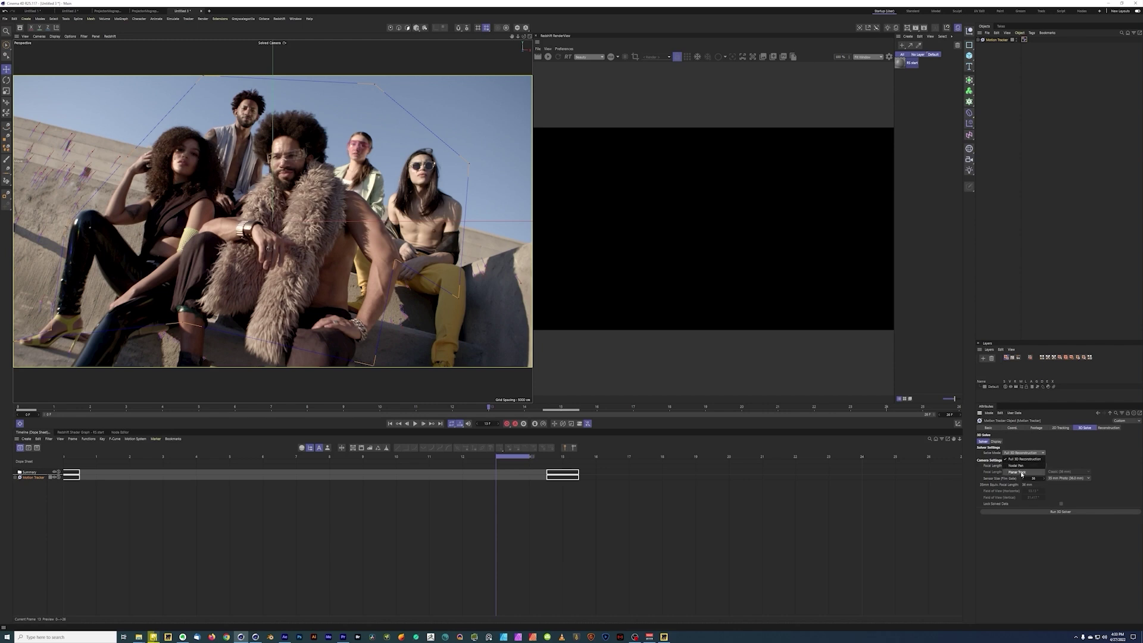
left_click(1026, 447)
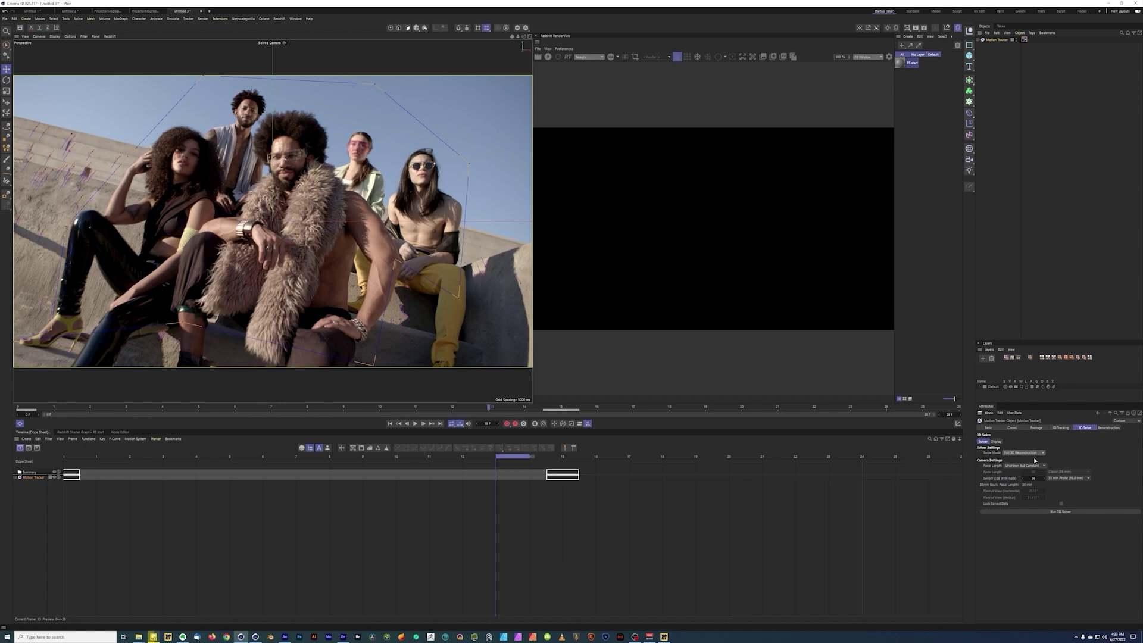
left_click(1042, 512)
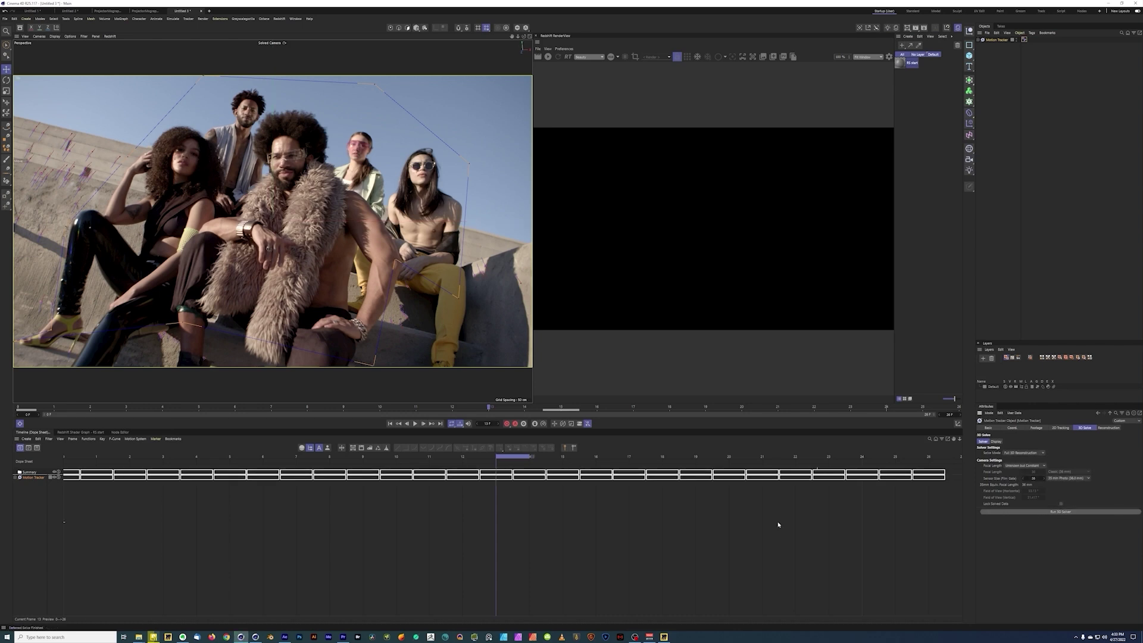
Step: Scrub to the last frame and expand the Motion Tracker to inspect its solved camera and auto features
left_click_drag(495, 459, 948, 443)
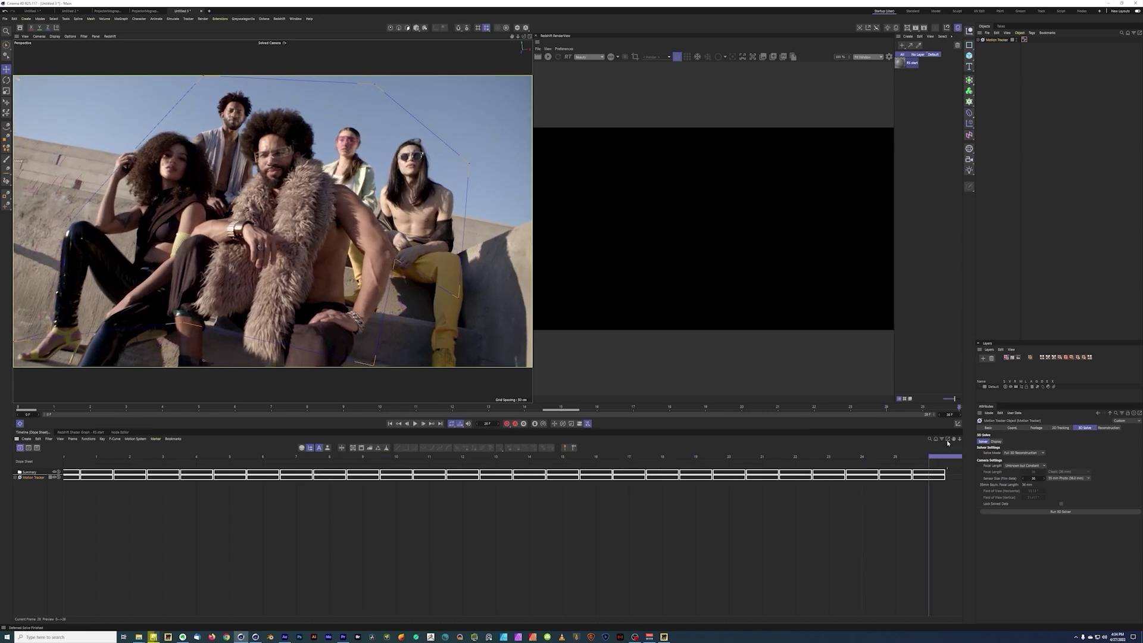
left_click(978, 40)
left_click(990, 45)
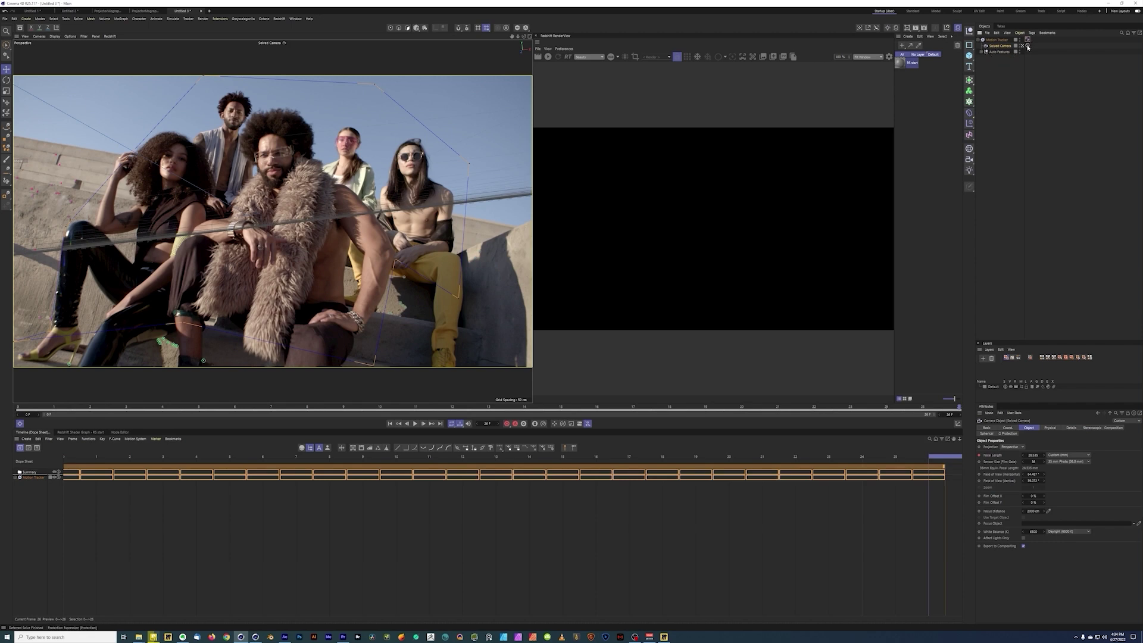
left_click(982, 52)
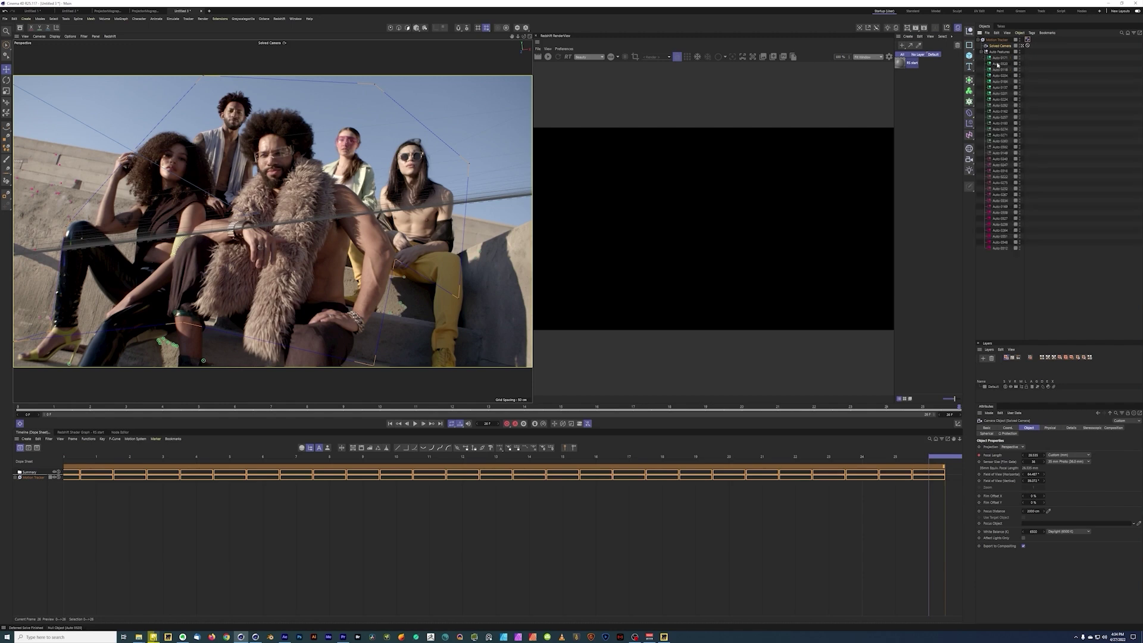
left_click(998, 64)
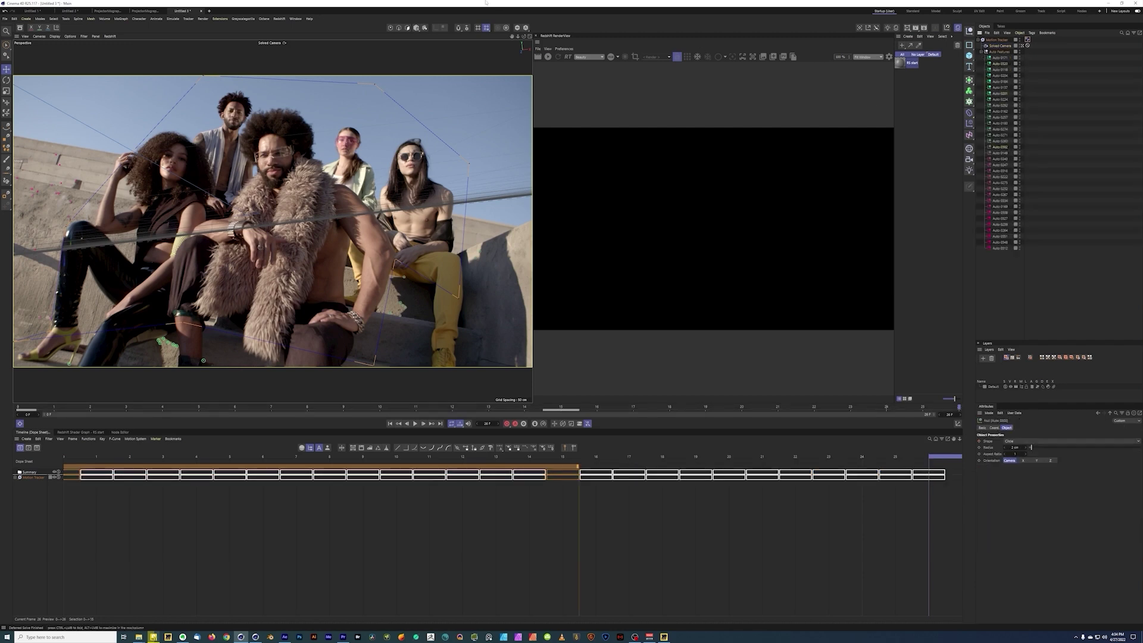
Step: Examine the solved camera's motion and the feature points in the orthographic views, then return to the full perspective view at frame 0
left_click(529, 37)
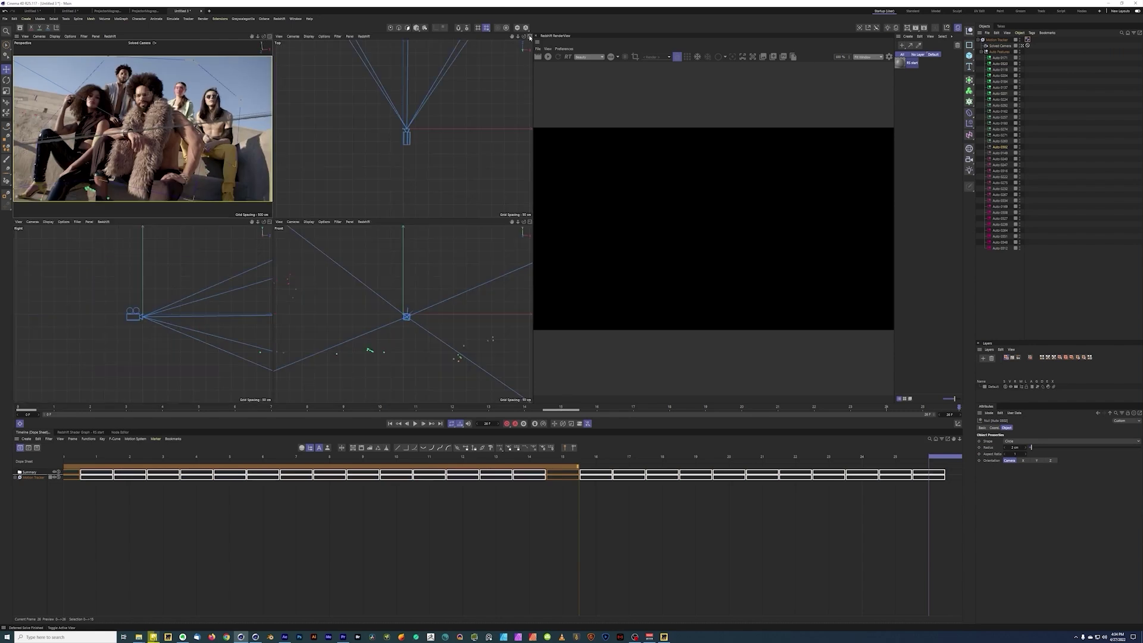
scroll(488, 139, "down", 3)
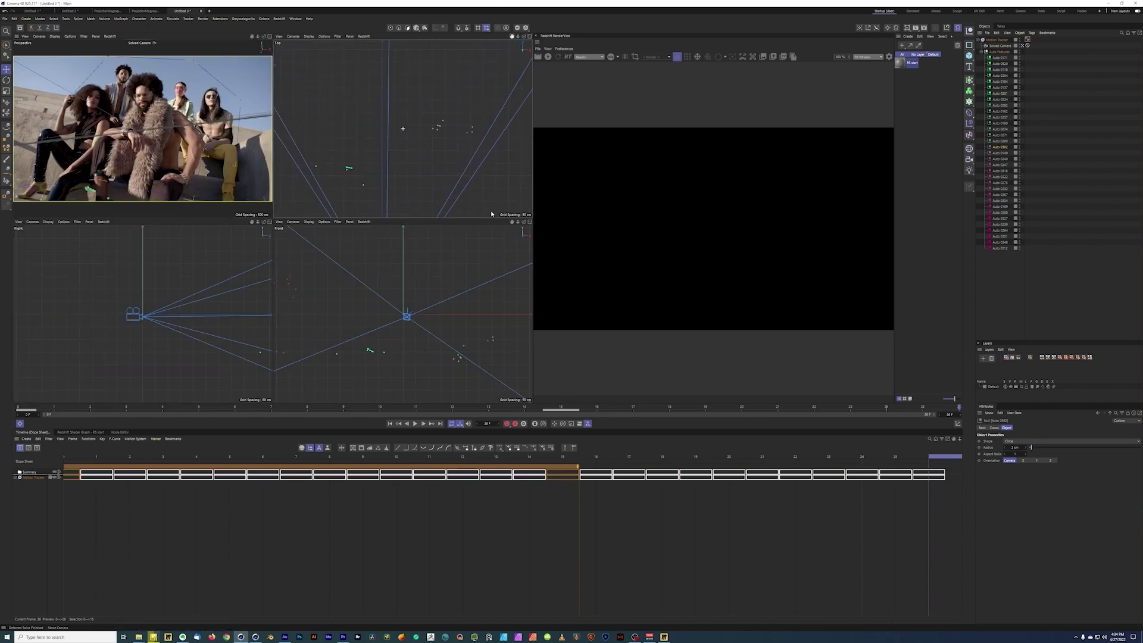
scroll(386, 126, "down", 5)
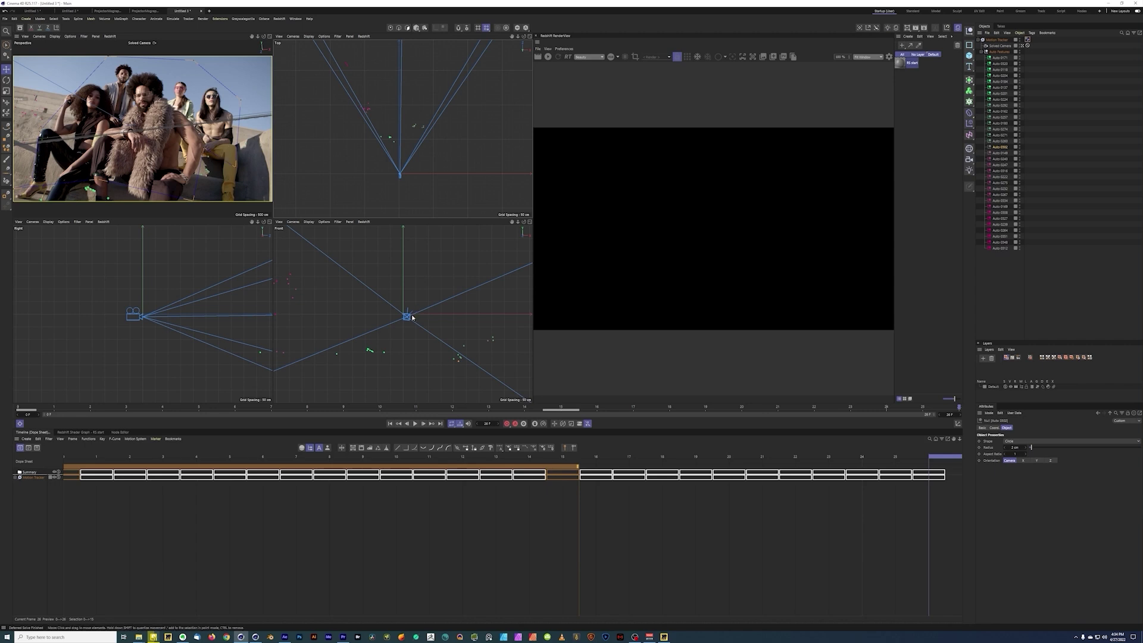
left_click_drag(478, 459, 99, 456)
left_click_drag(171, 458, 729, 457)
left_click(390, 424)
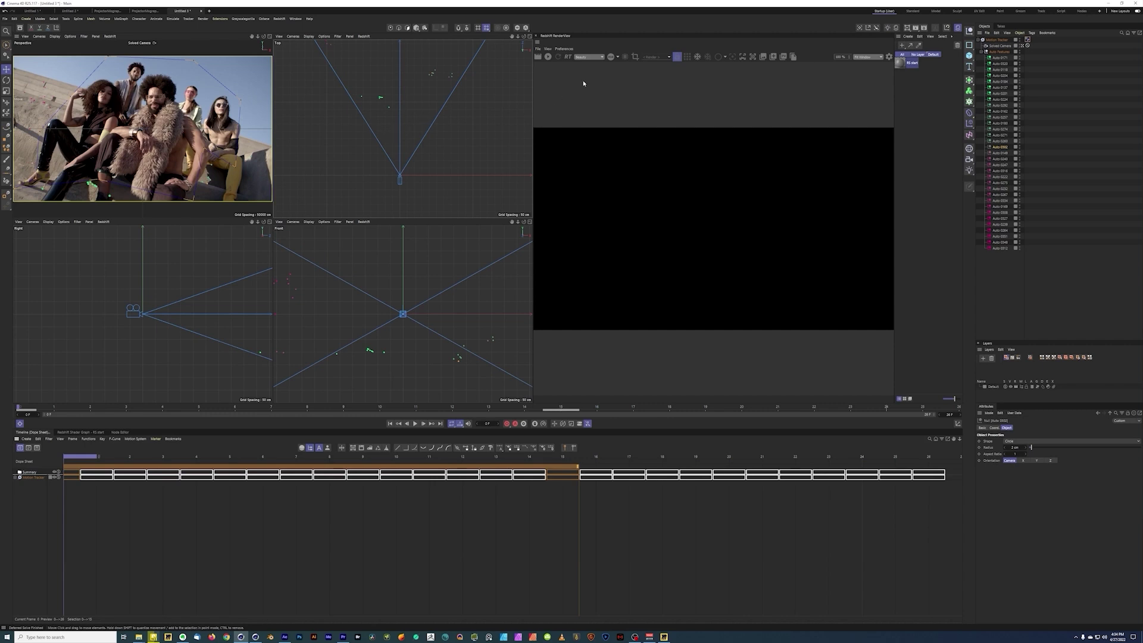
middle_click(331, 136)
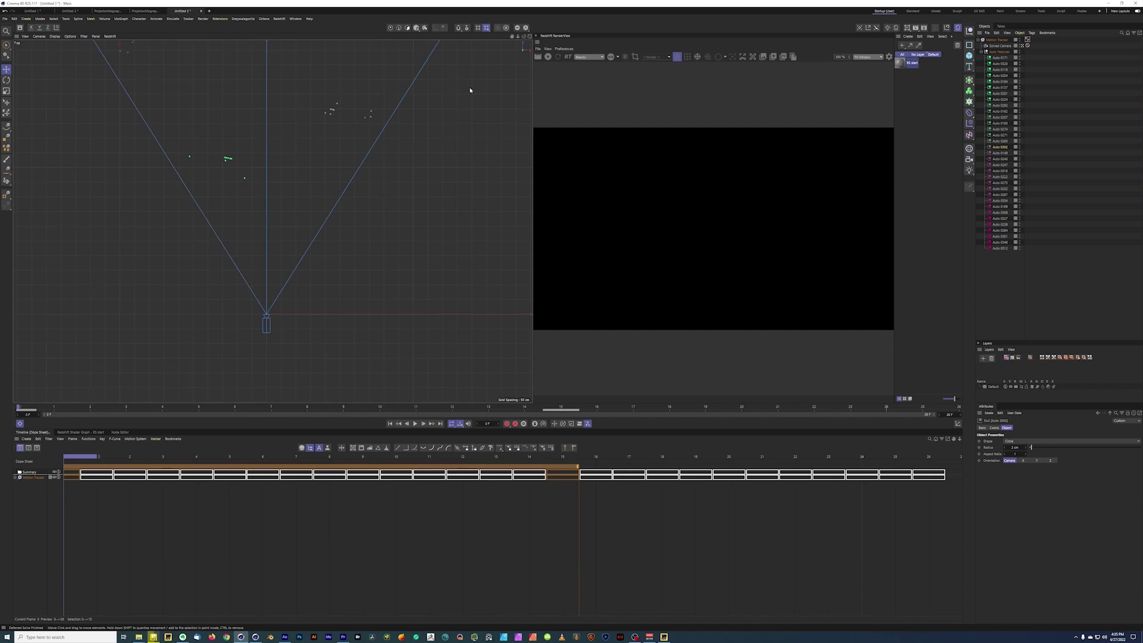
left_click(529, 37)
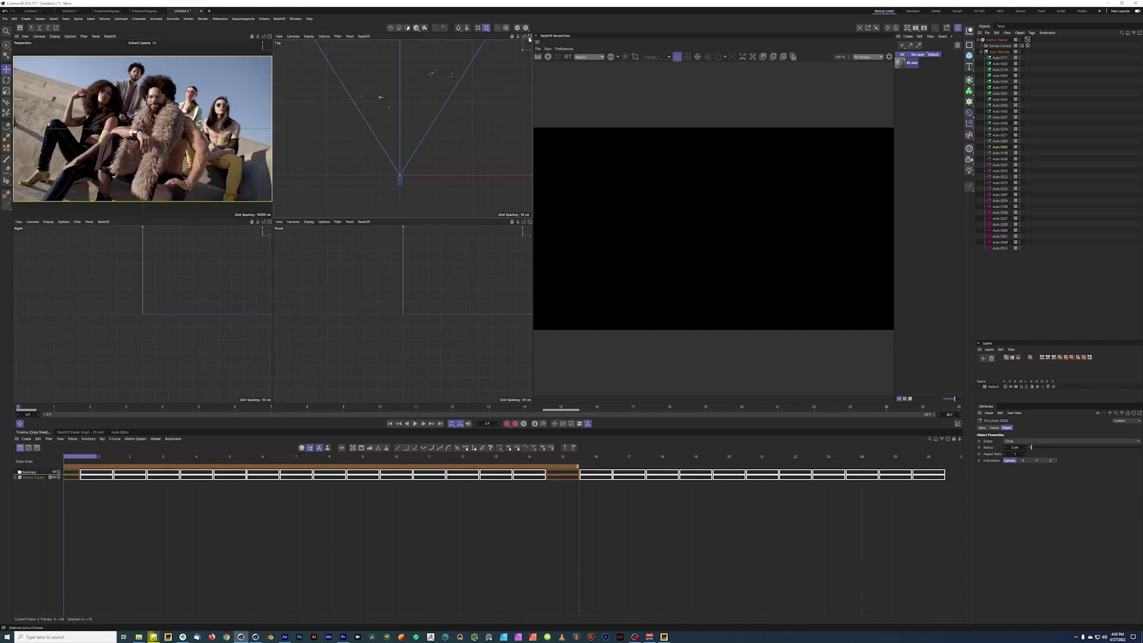
left_click(270, 37)
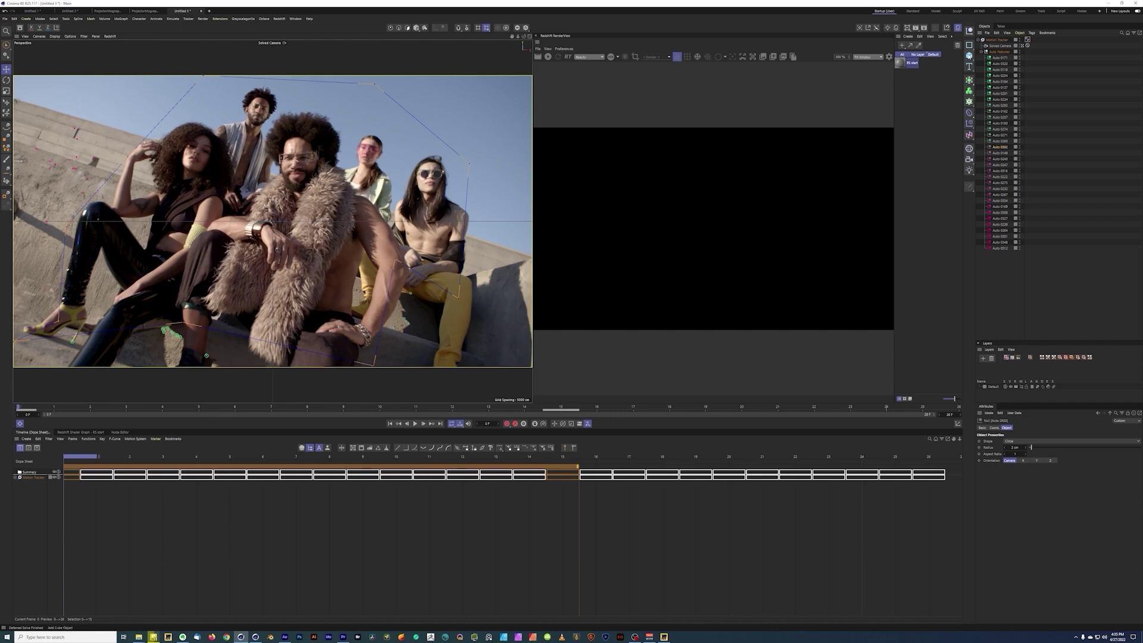
Step: Add a Cube and move it forward along the depth axis, away from the solved camera and into its view
left_click(969, 56)
key("t")
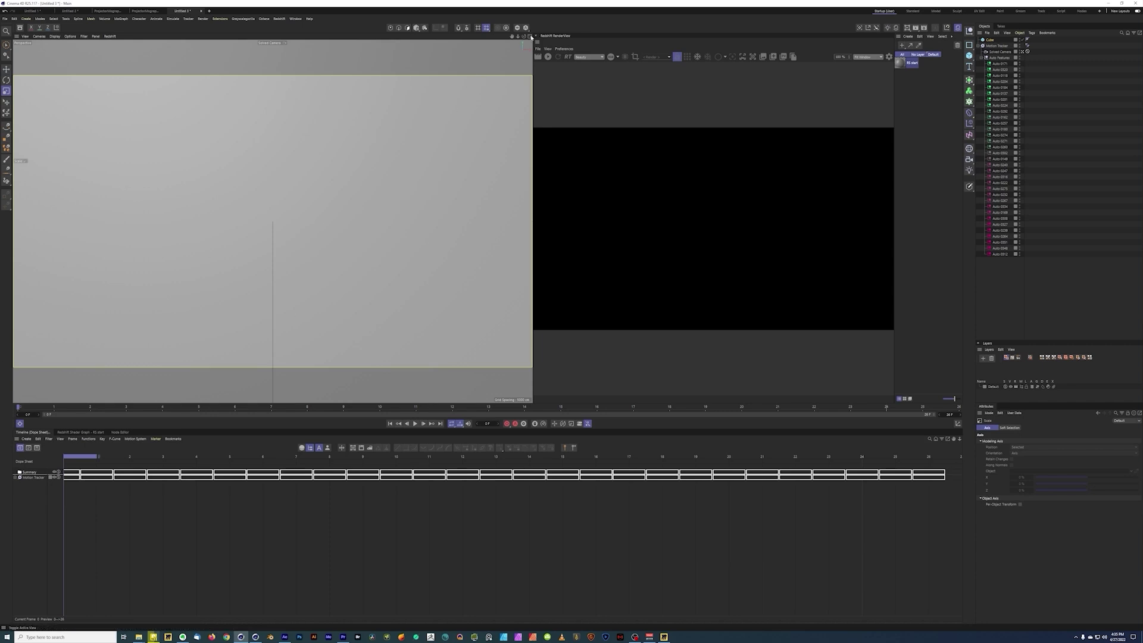
middle_click(471, 136)
key("e")
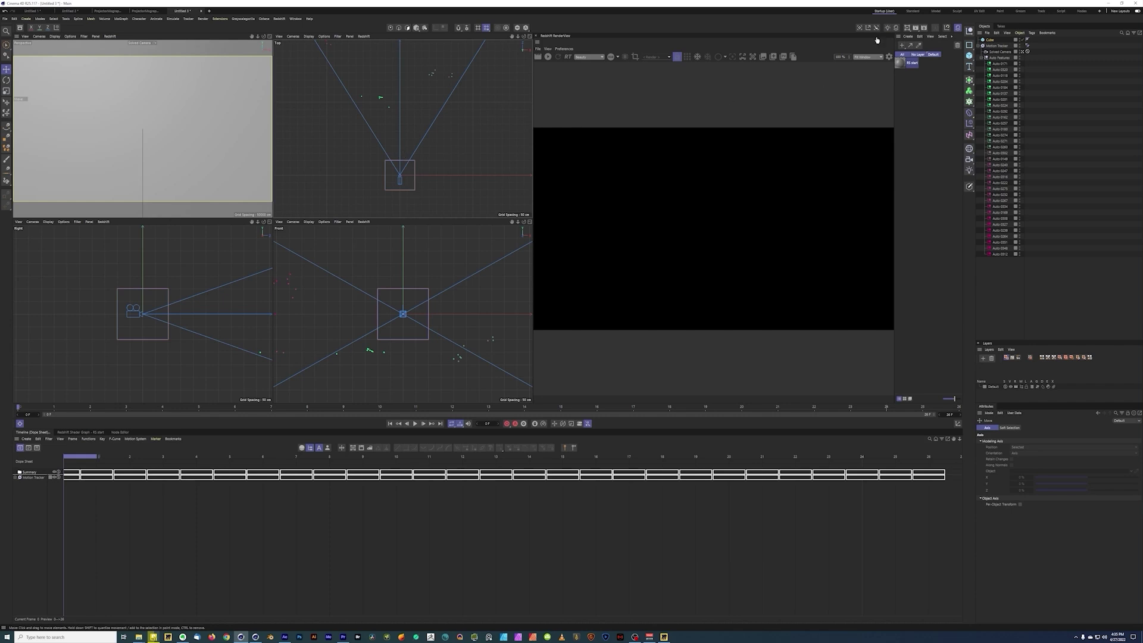
left_click(990, 40)
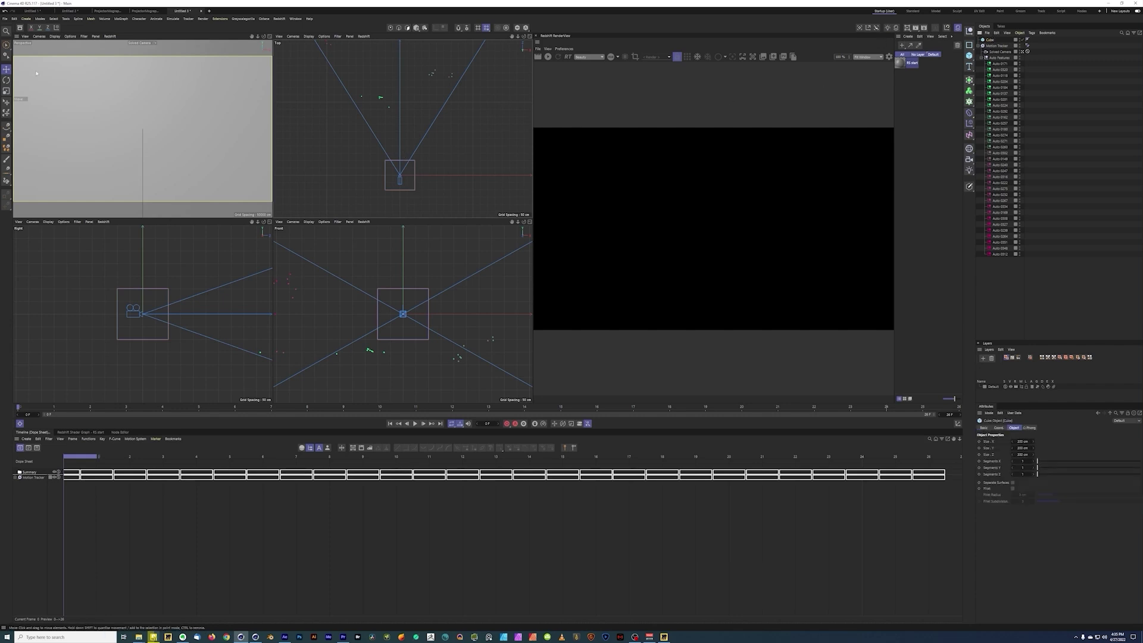
left_click(416, 27)
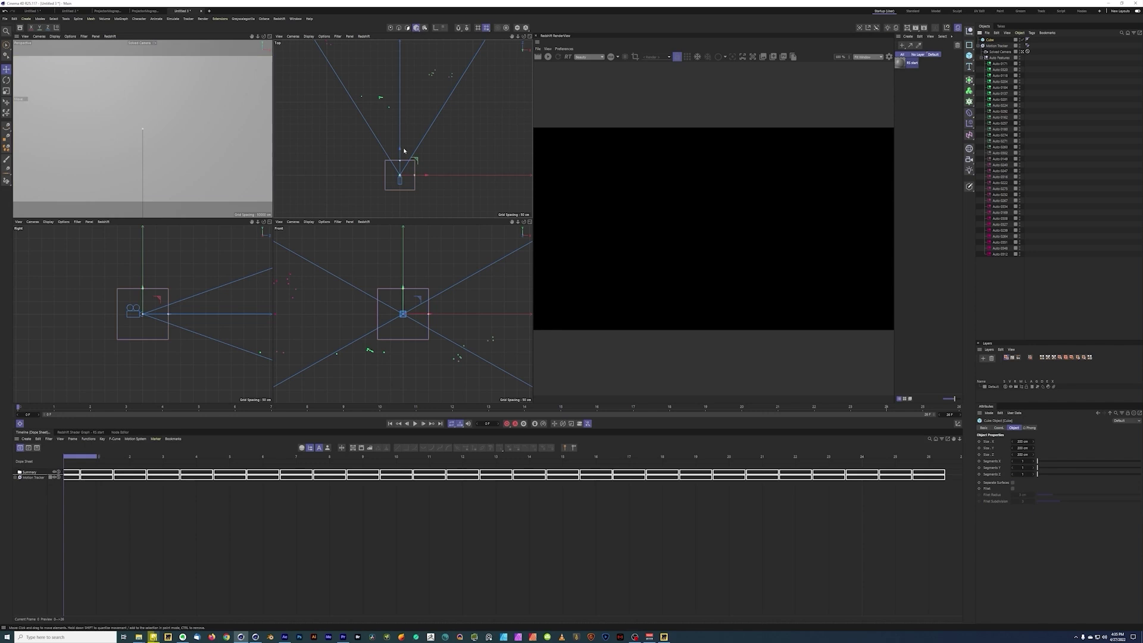
left_click_drag(401, 151, 415, 48)
Step: Move the cube farther from the camera and sideways next to the group, and scrub to the last frame to check its tracking
key("F8")
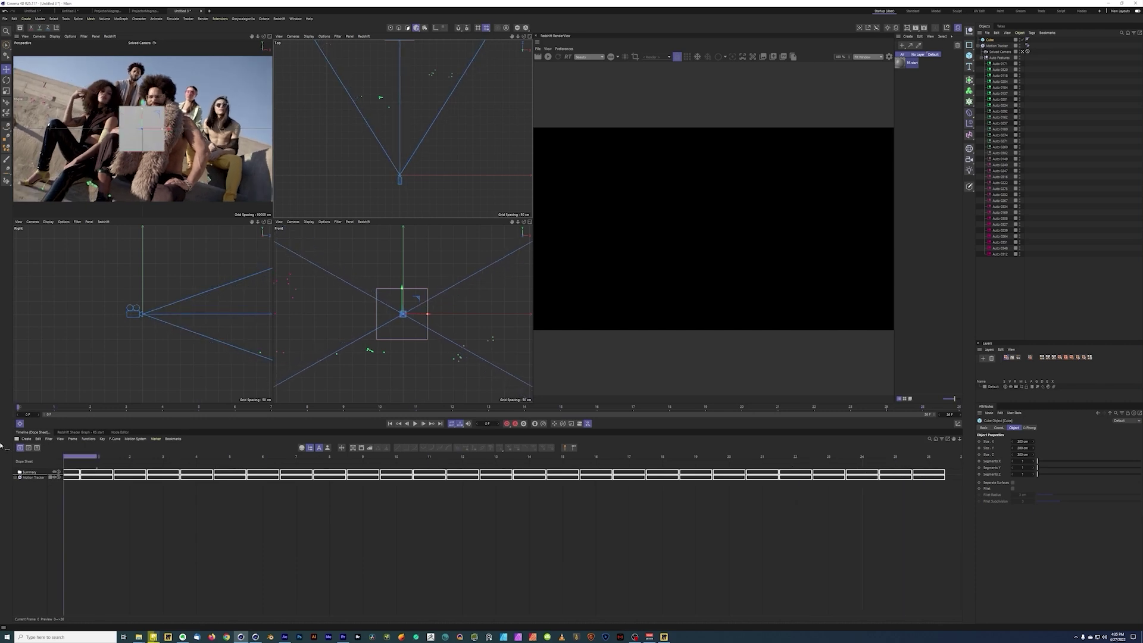
left_click_drag(511, 36, 503, 109)
left_click_drag(358, 61, 358, 37)
left_click_drag(140, 128, 227, 108)
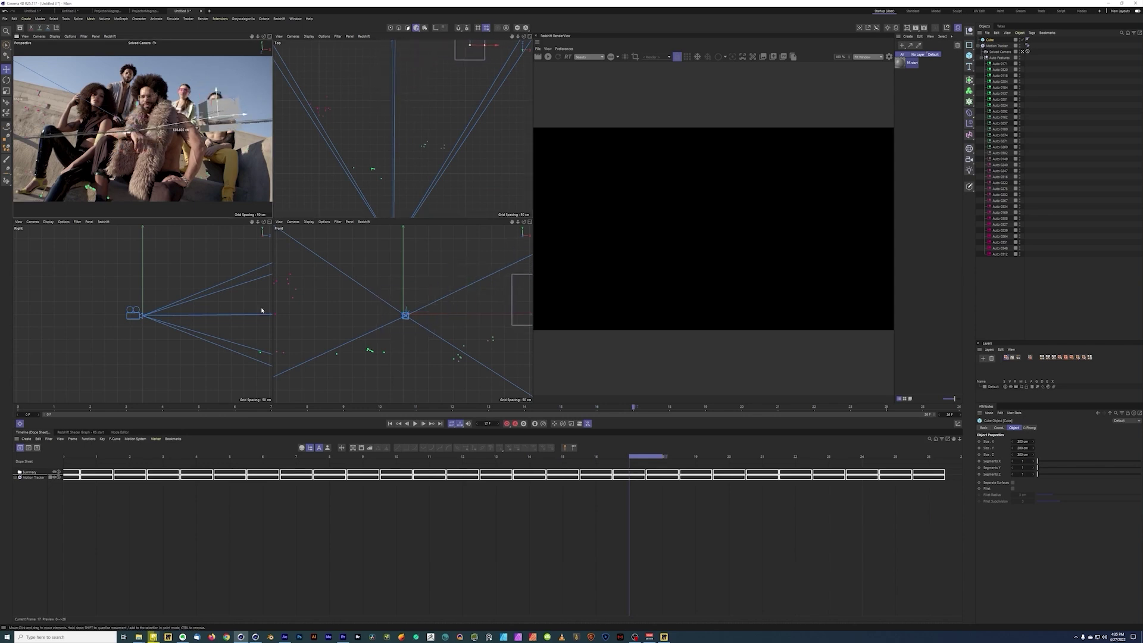
left_click(429, 457)
left_click_drag(330, 454, 1054, 490)
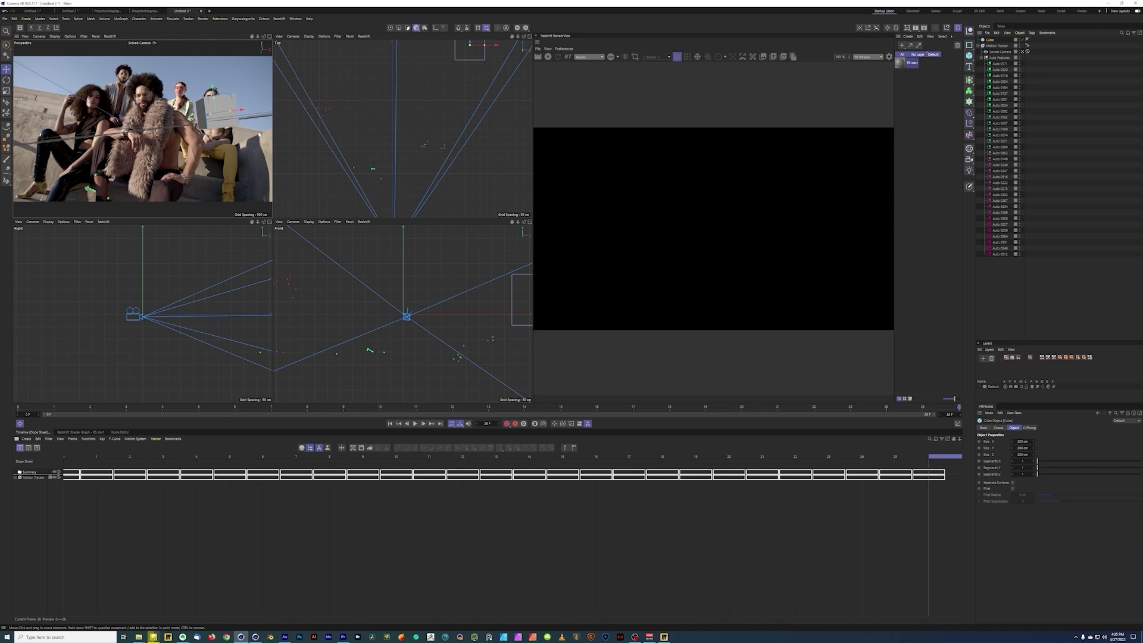
Step: Return to the full perspective view, collapse the Motion Tracker hierarchy, and disable the cube to reveal the footage
left_click(270, 36)
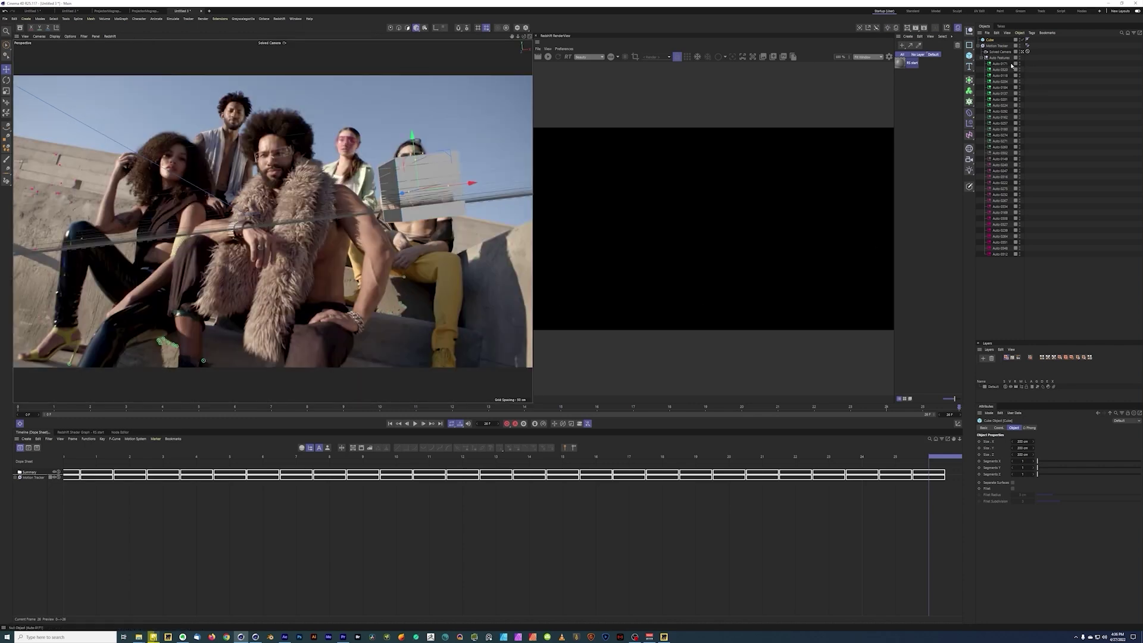
left_click(982, 58)
left_click(982, 46)
left_click(990, 46)
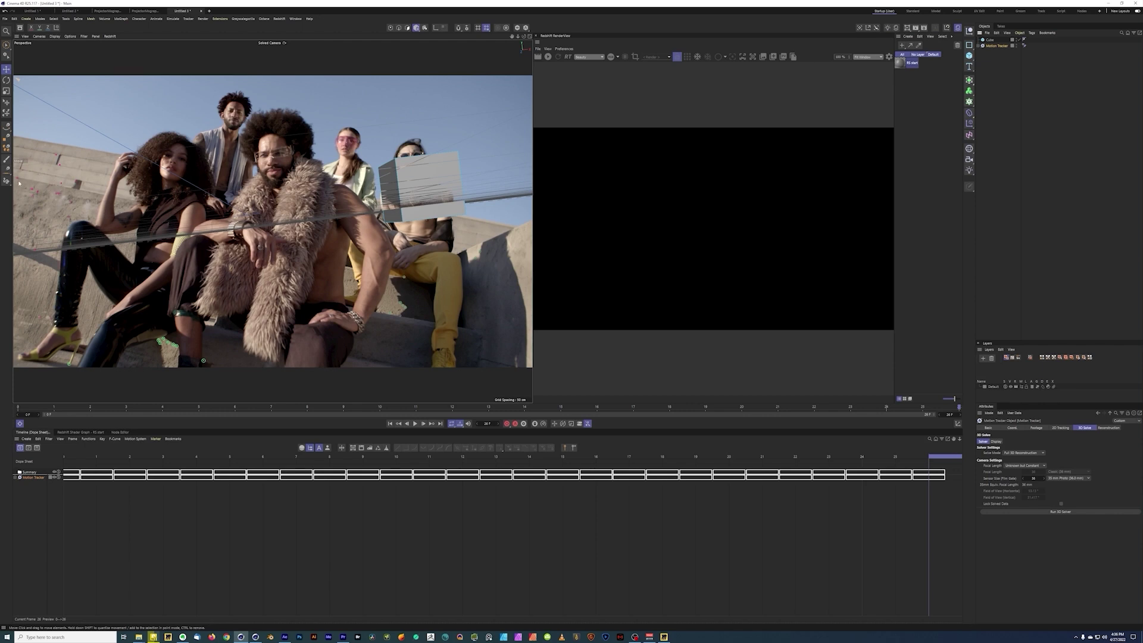
left_click(59, 187, "ctrl")
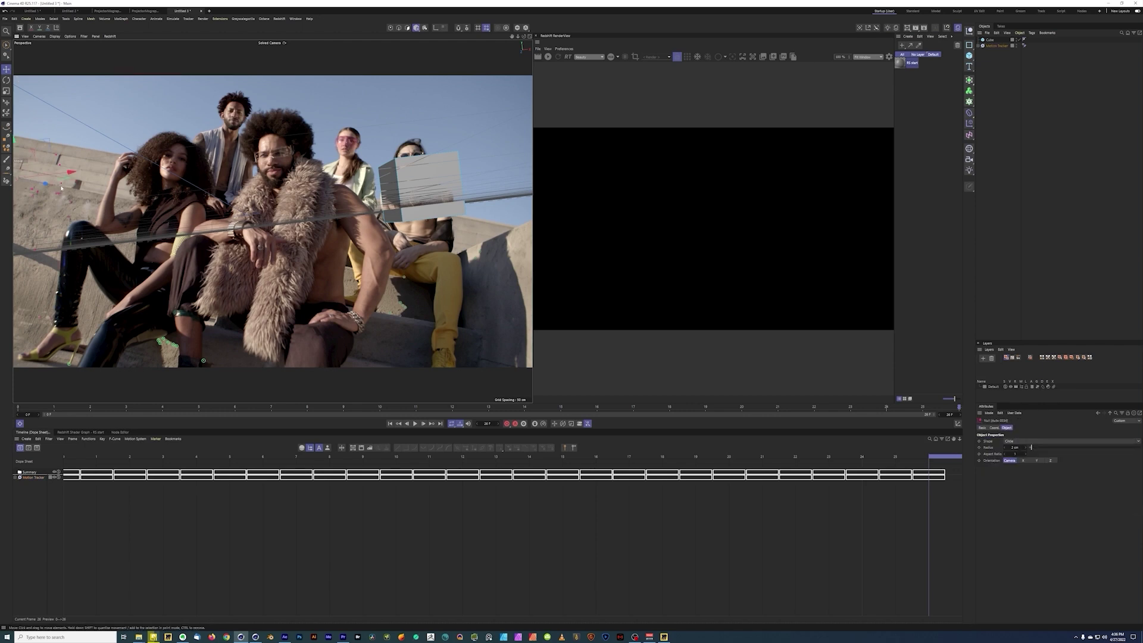
left_click(28, 180, "ctrl")
left_click(989, 40)
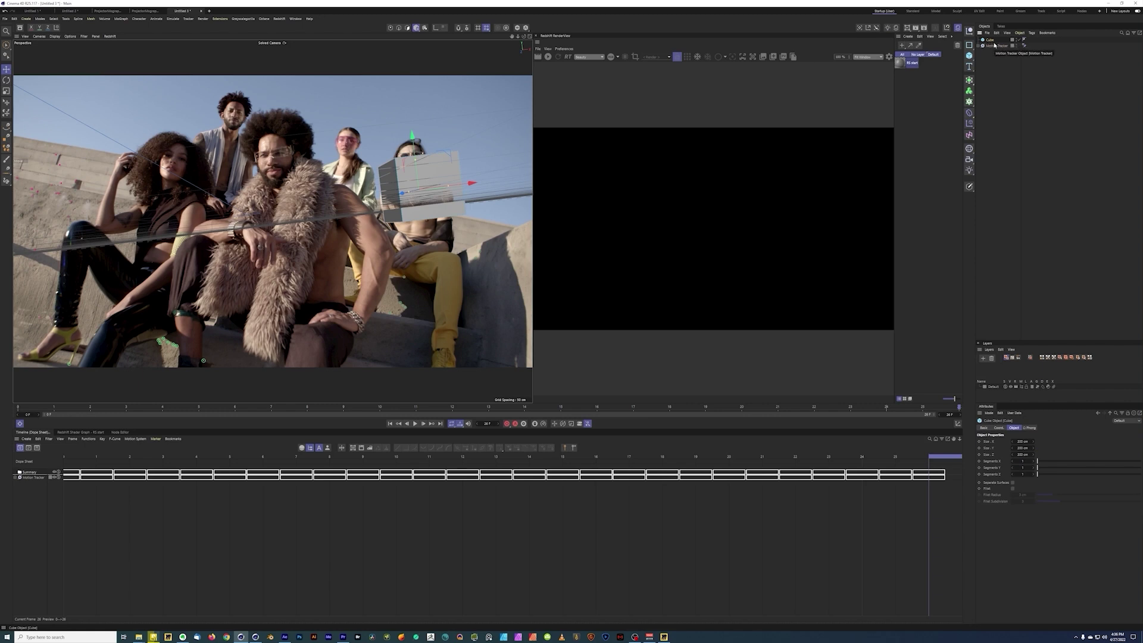
left_click(1024, 39)
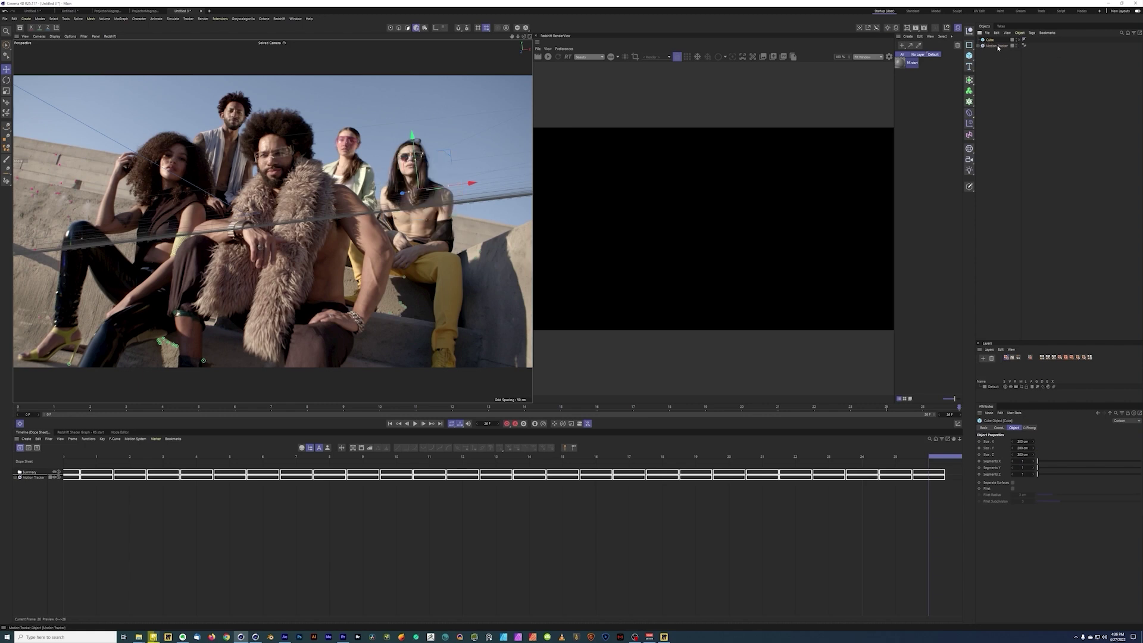
Step: Add a Vector Constraint to the Motion Tracker, place it between feature points, set its axis to X, and check the footage
left_click(998, 46)
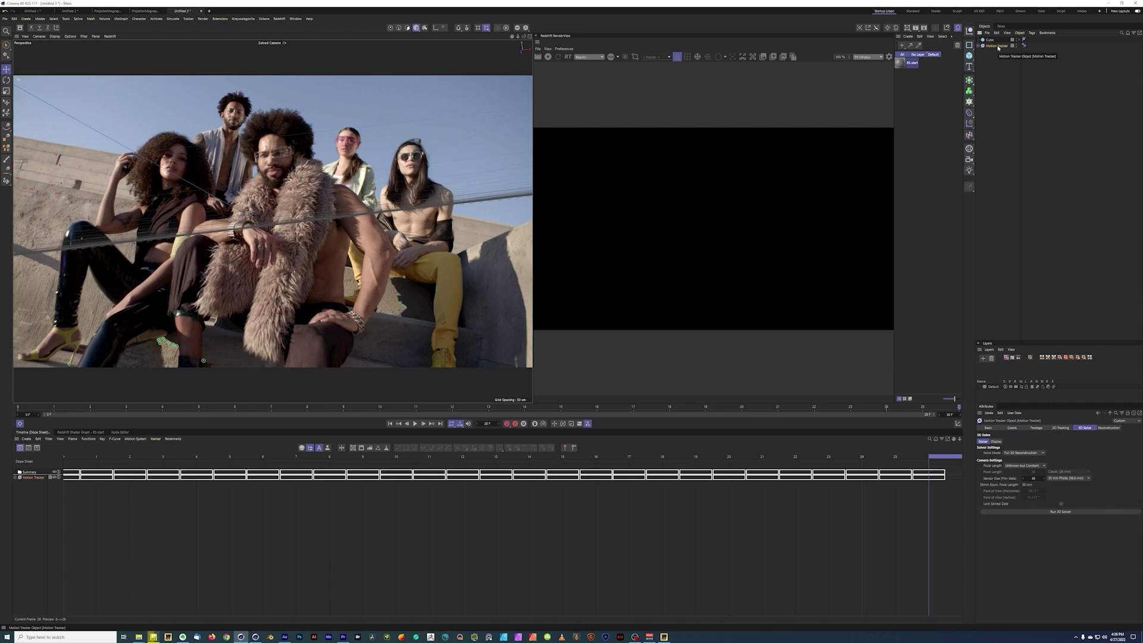
right_click(998, 48)
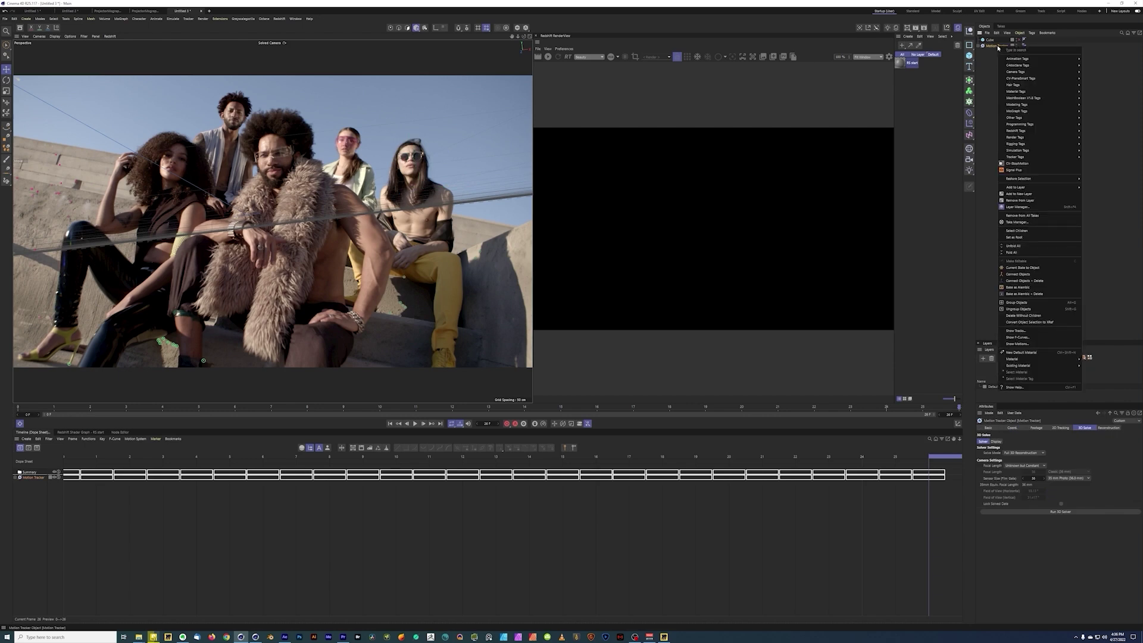
mouse_move(1037, 158)
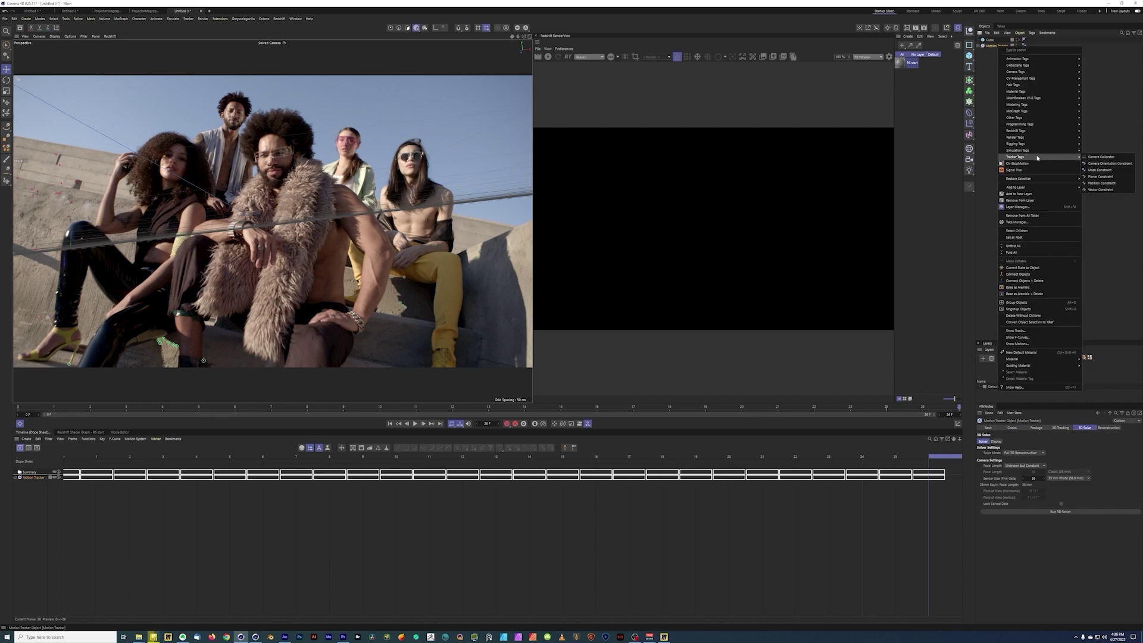
left_click(1113, 190)
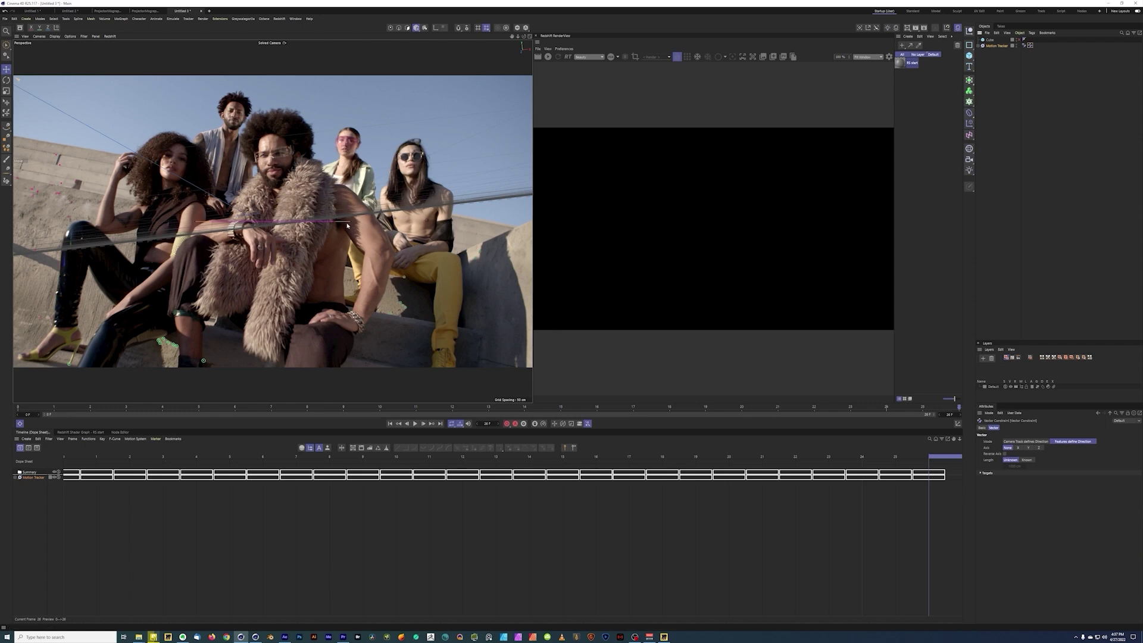
left_click_drag(351, 223, 233, 208)
left_click(1017, 448)
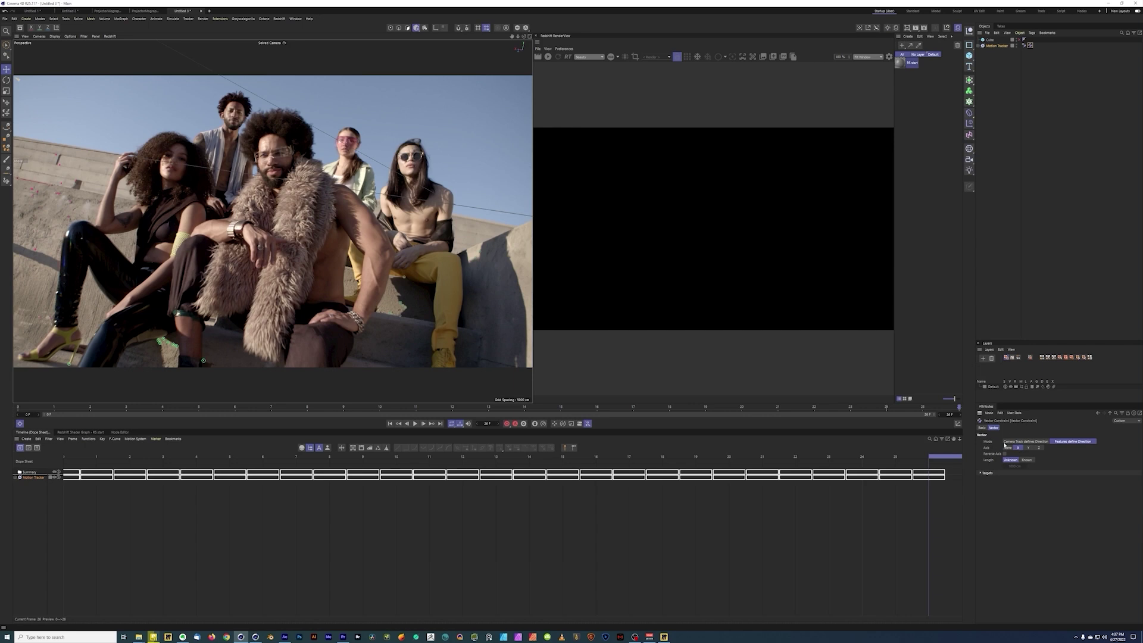
left_click_drag(297, 456, 263, 456)
key("F8")
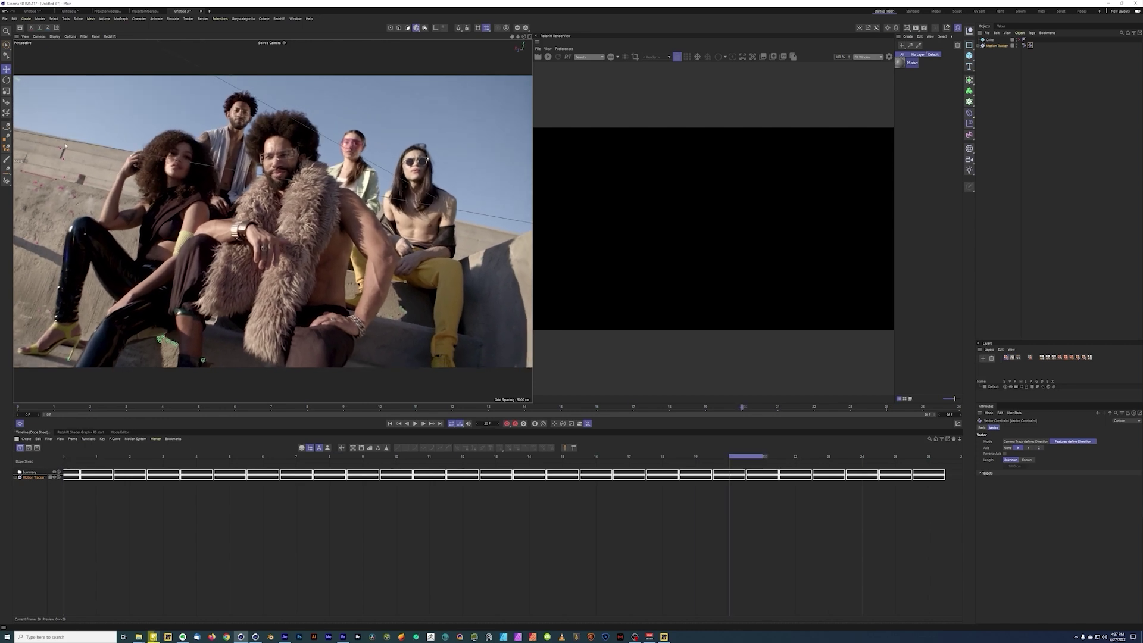
Step: Return to frame 0 and add a second Vector Constraint to the Motion Tracker, aligned to the concrete wall's features with axis Y
left_click_drag(732, 456, 58, 431)
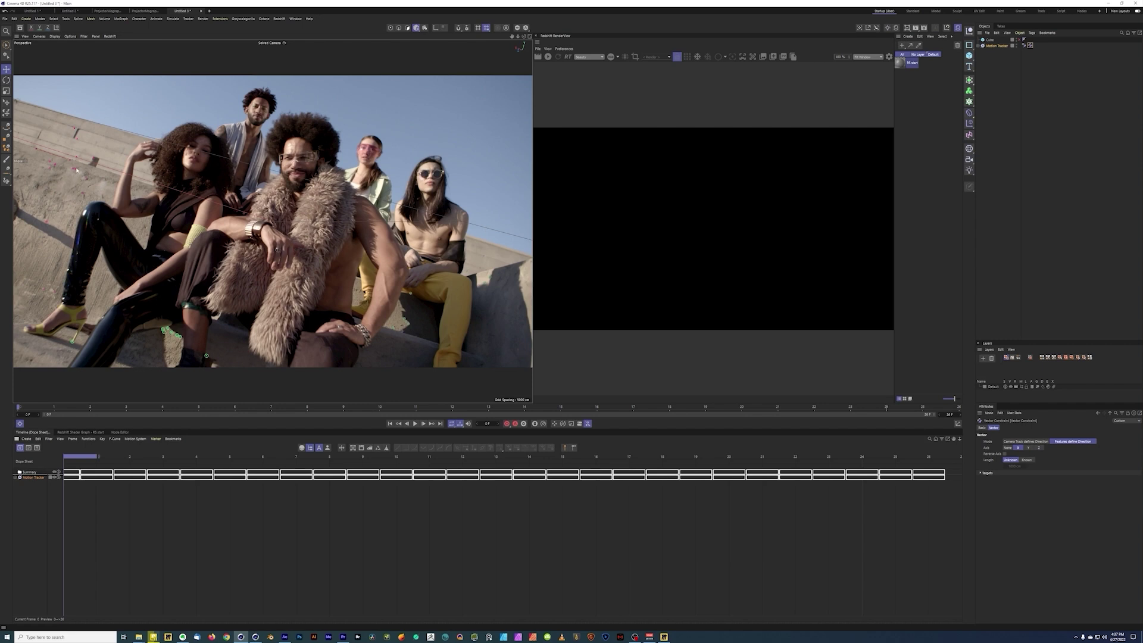
right_click(1000, 46)
mouse_move(1048, 156)
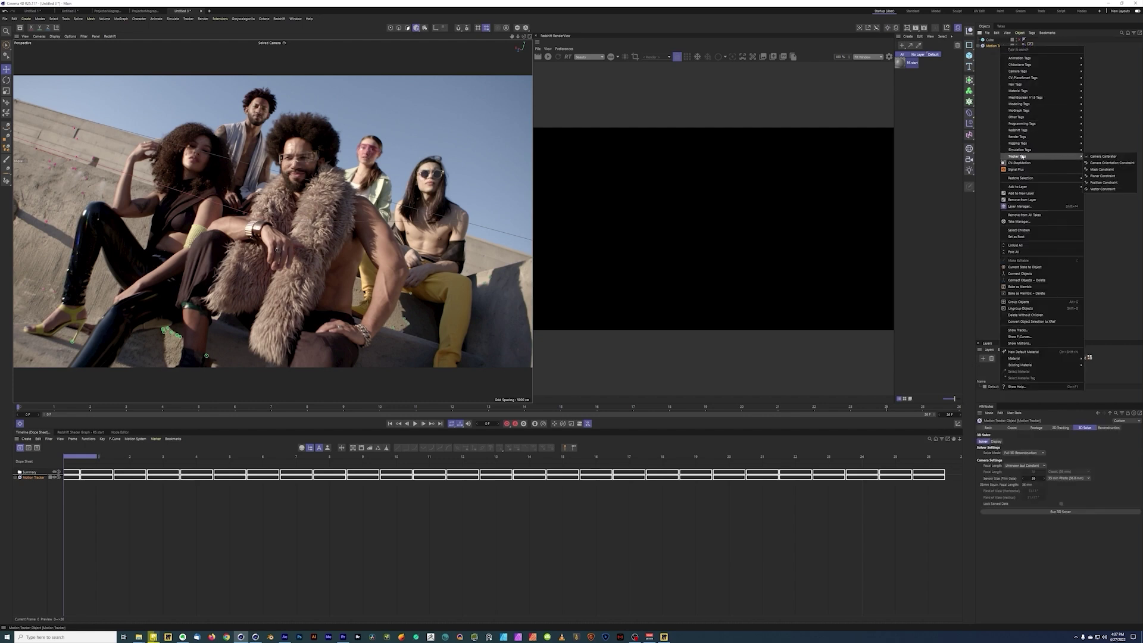
left_click(1102, 188)
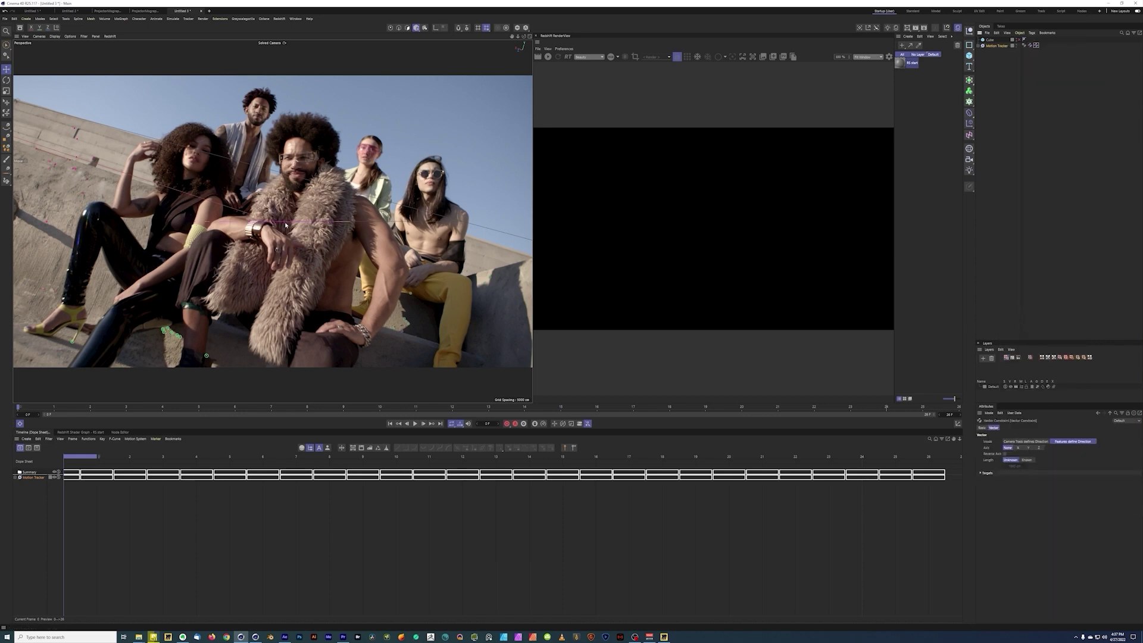
left_click_drag(350, 222, 74, 169)
left_click(1028, 448)
left_click_drag(125, 460, 161, 452)
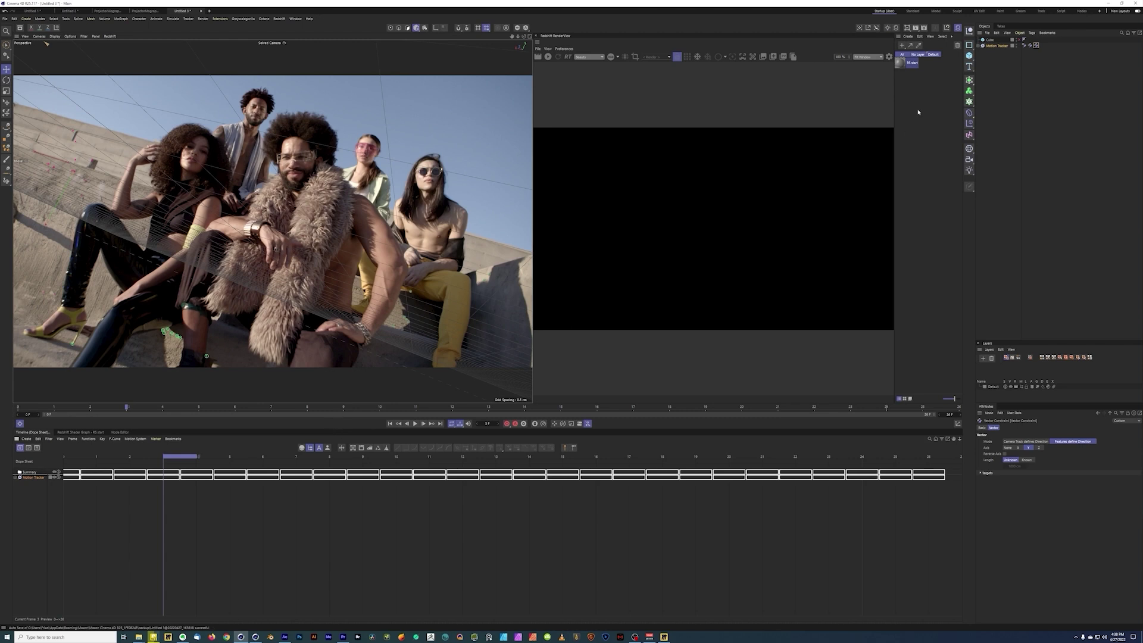
Step: Add a Position Constraint to the Motion Tracker to set the scene origin at a feature on the concrete wall
right_click(1002, 45)
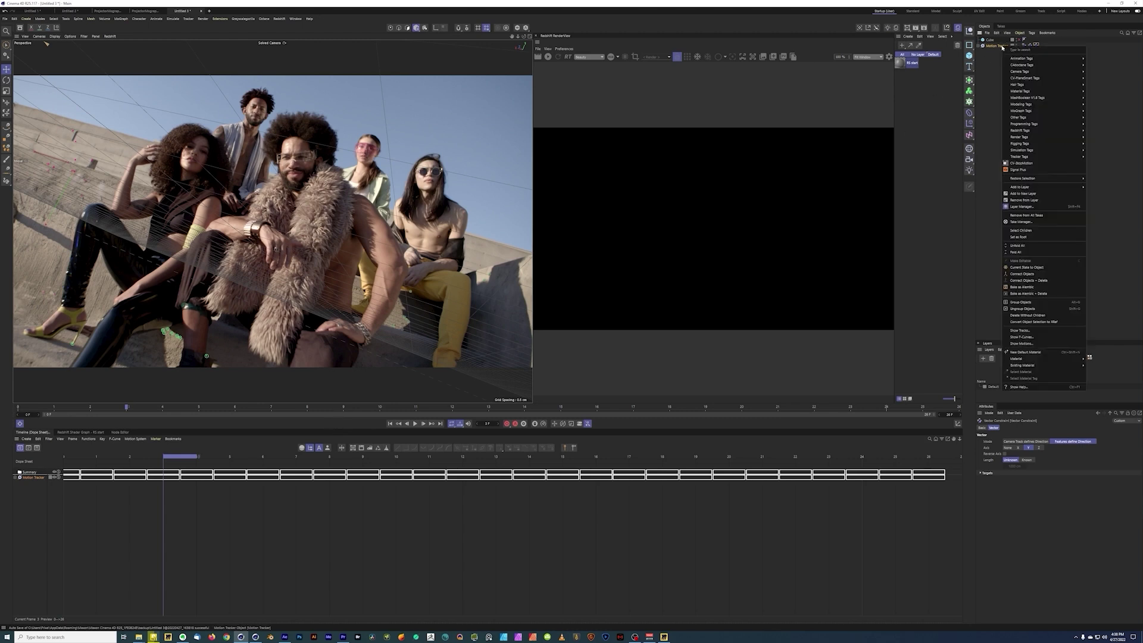
mouse_move(1042, 58)
mouse_move(1041, 155)
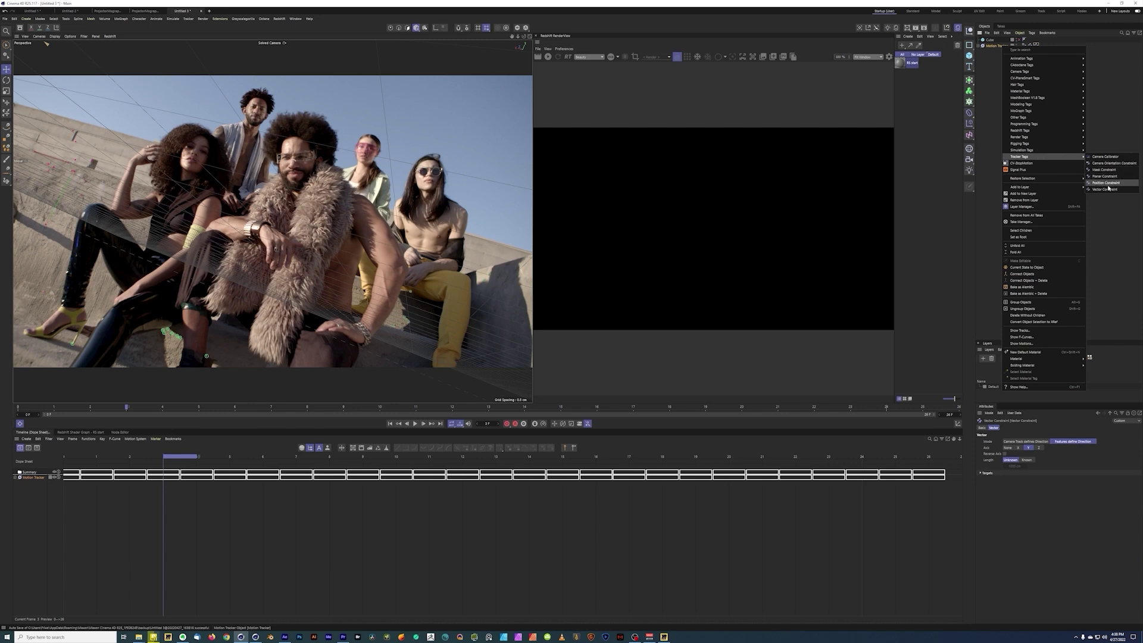
left_click(1108, 183)
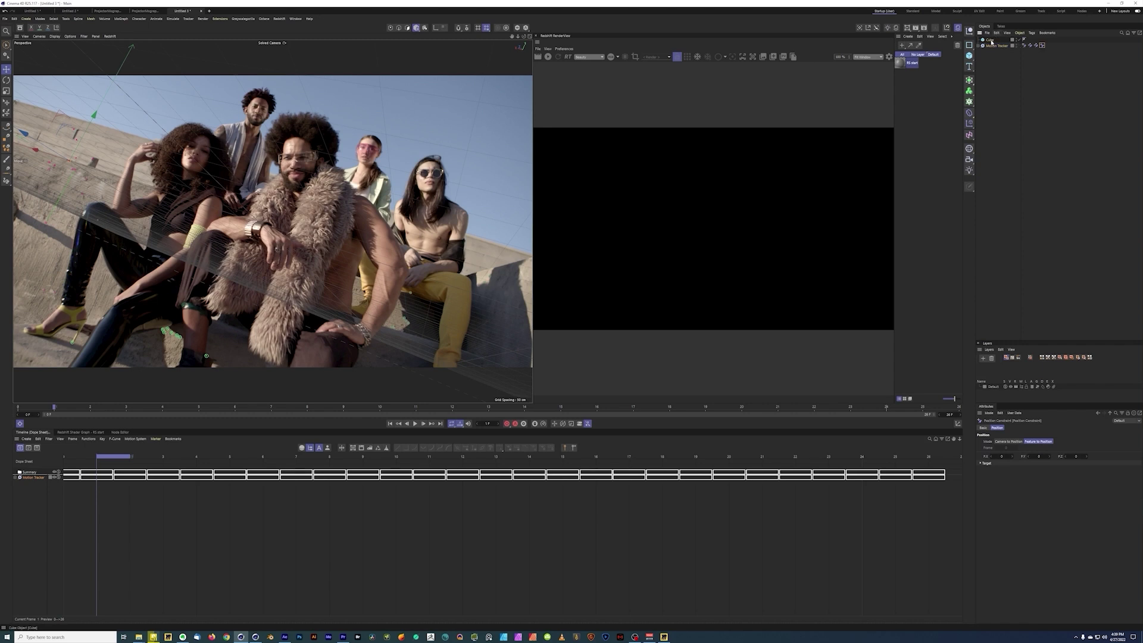
Step: Reset the cube's transform to the new origin, make it taller, and place a copy in front of the group
left_click(990, 40)
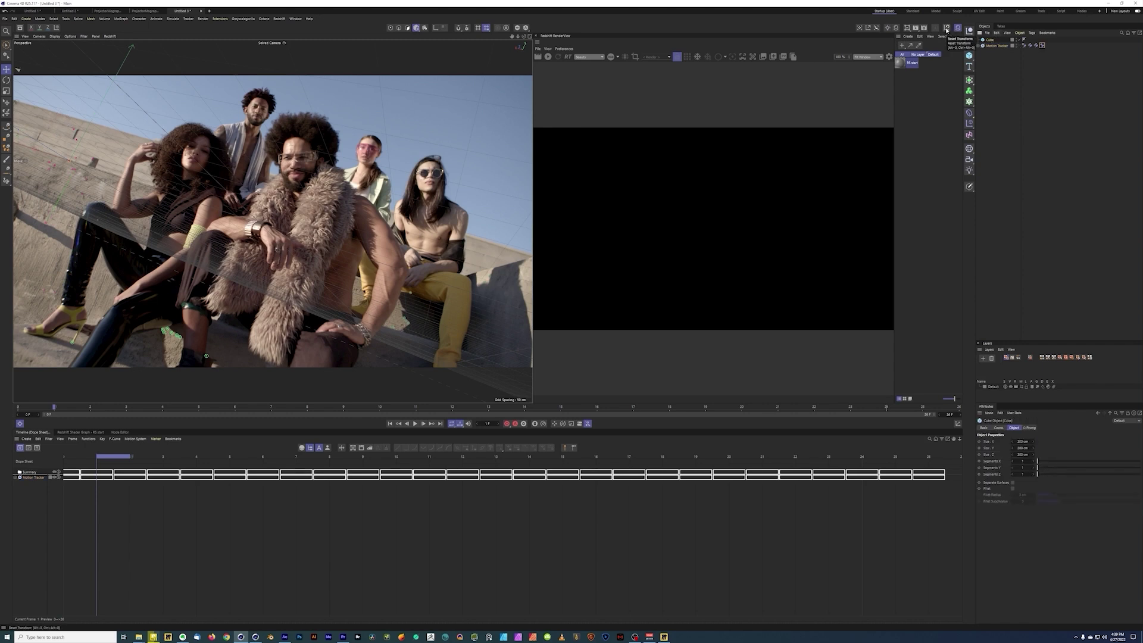
left_click(947, 29)
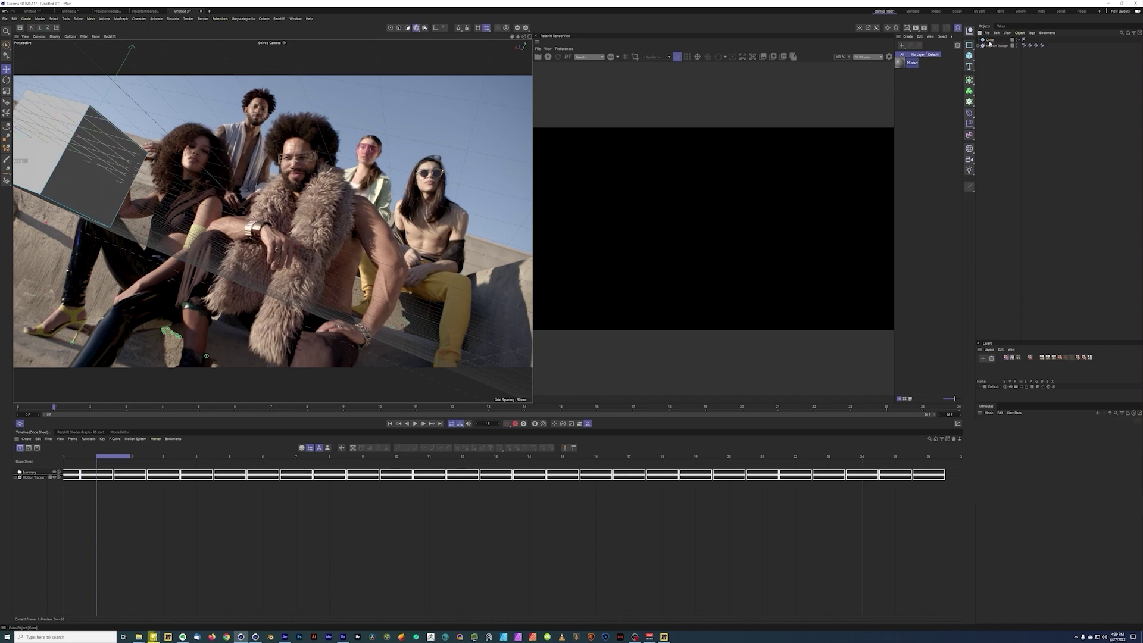
left_click_drag(91, 122, 352, 194)
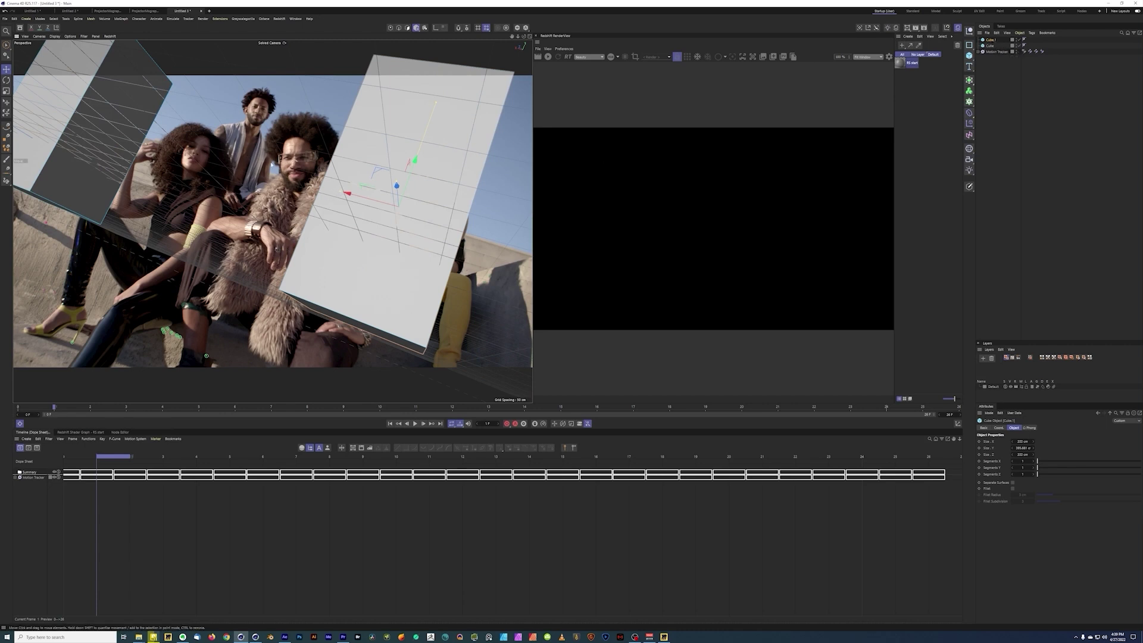
Step: Add a Display tag with Lines shading to the duplicated cube and copy the tag to the original cube
left_click(991, 47)
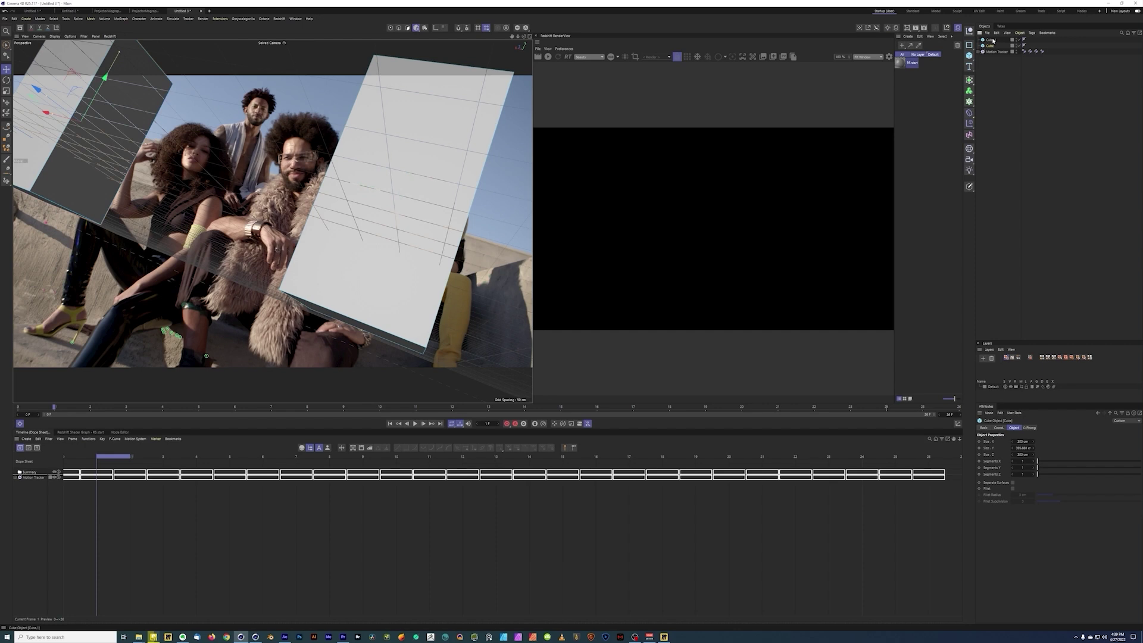
right_click(991, 47)
mouse_move(1018, 137)
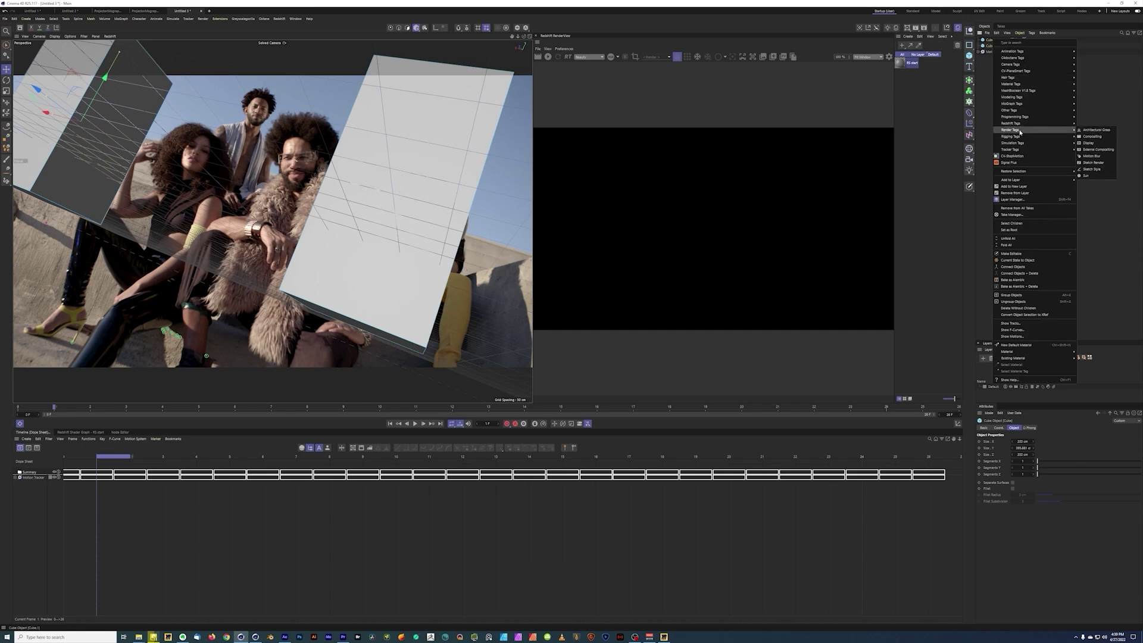
left_click(1095, 139)
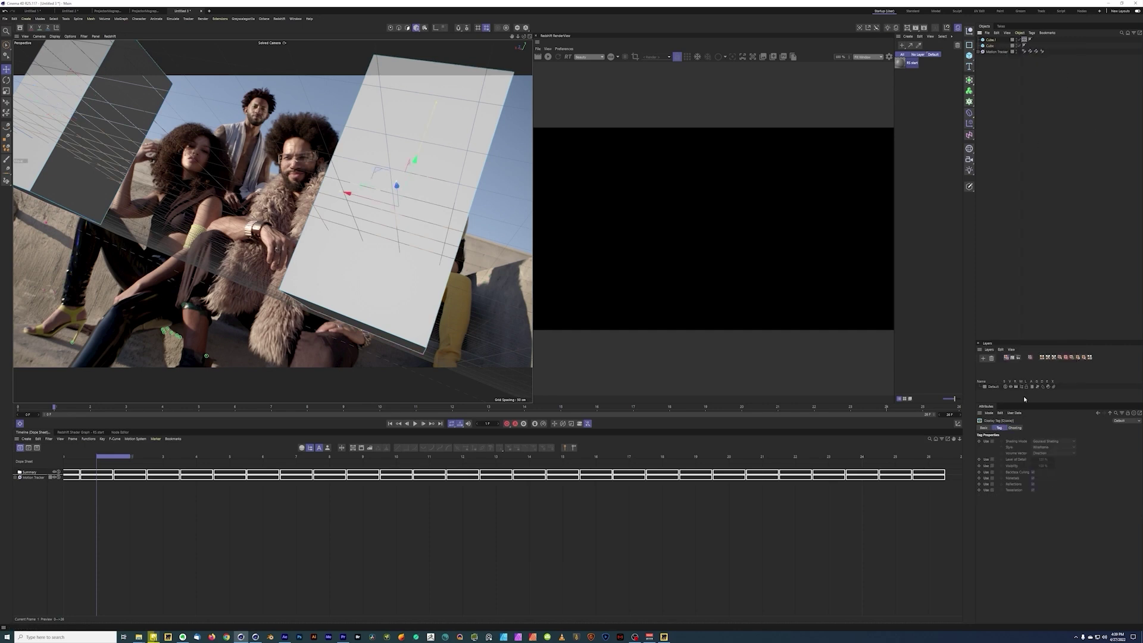
left_click(992, 441)
left_click(1052, 443)
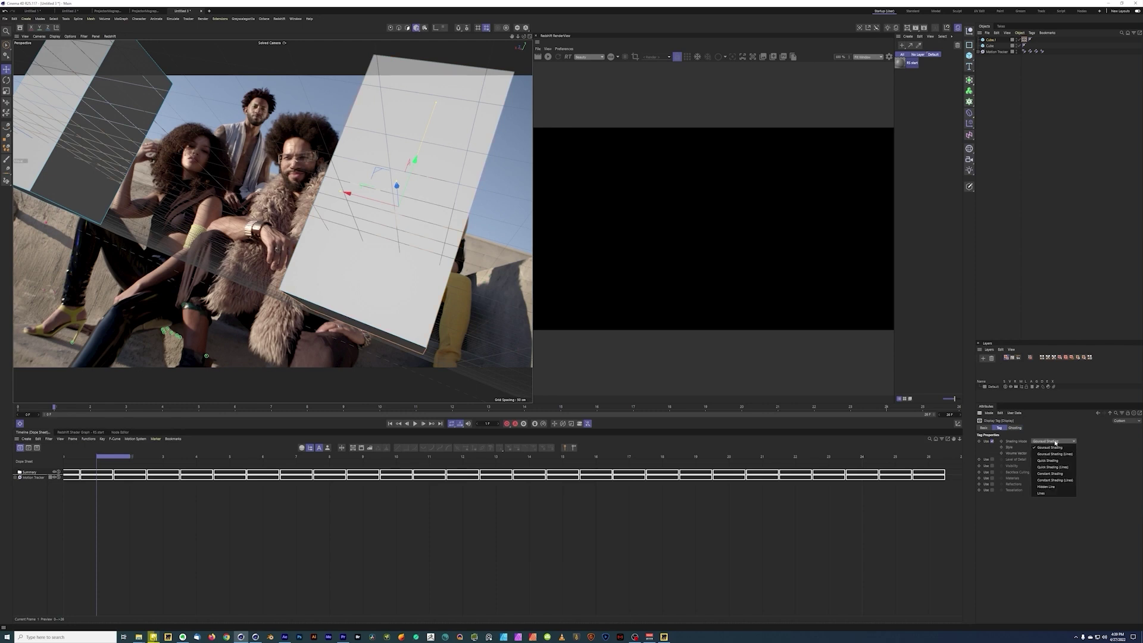
left_click(1051, 493)
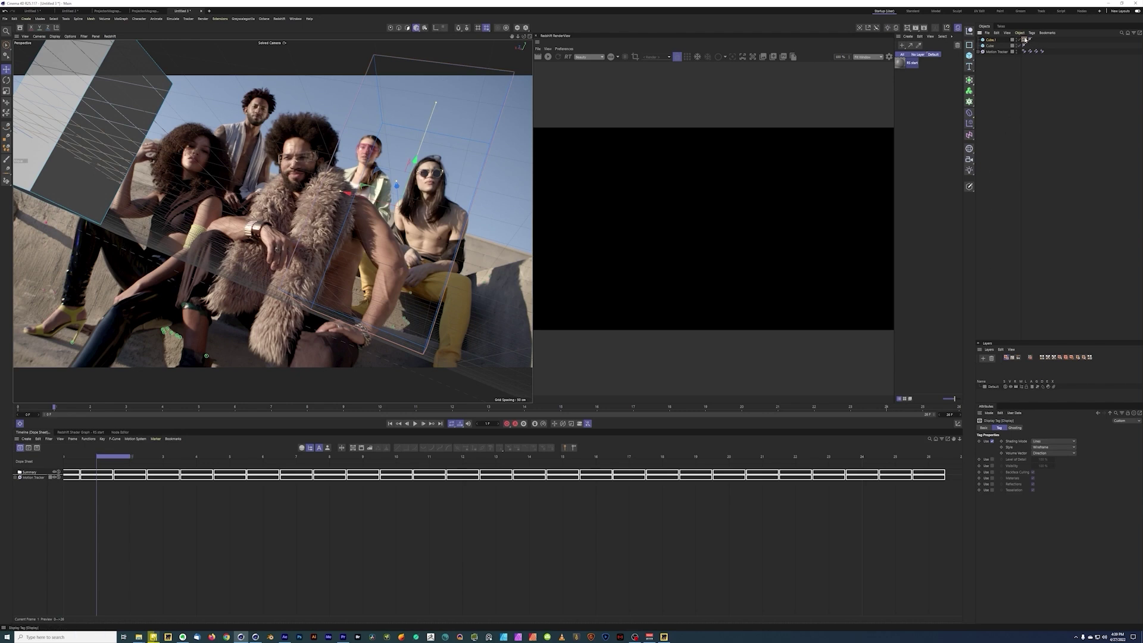
left_click_drag(1023, 39, 1026, 46, "ctrl")
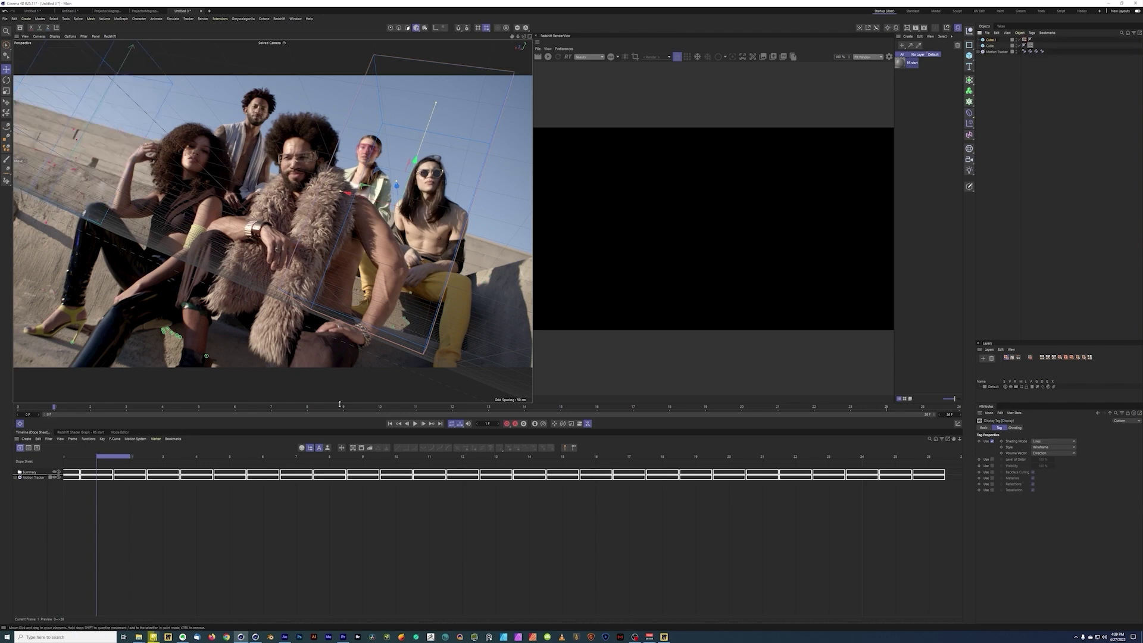
Step: Move both wireframe cubes farther from the camera, duplicate the pair, and adjust the copies' position at frame 0
left_click_drag(128, 457, 512, 428)
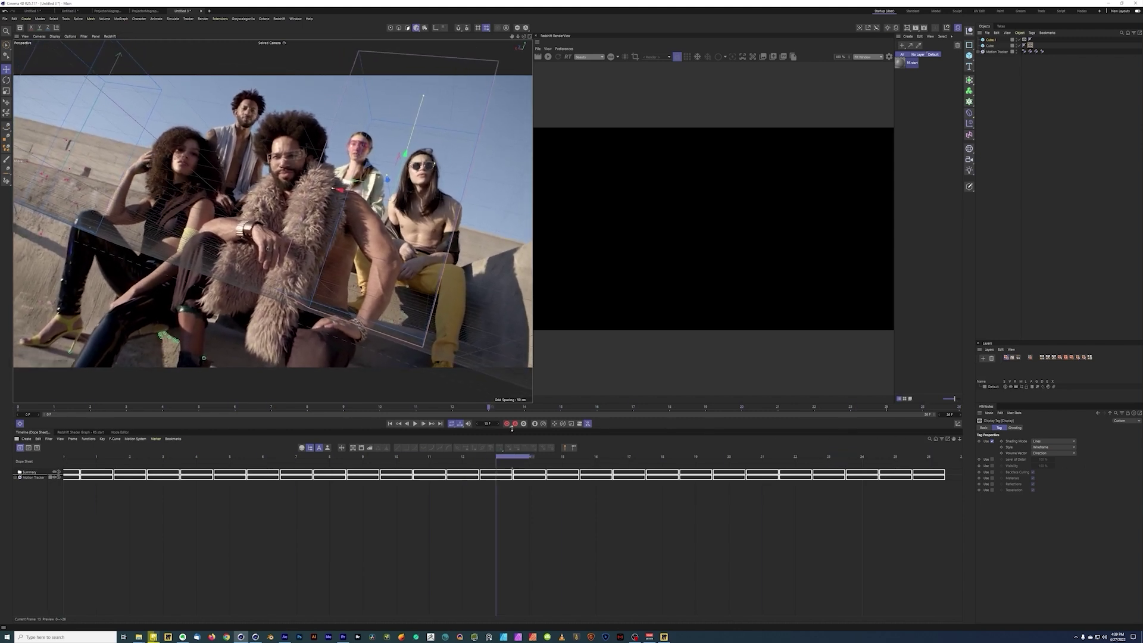
left_click(991, 45, "shift")
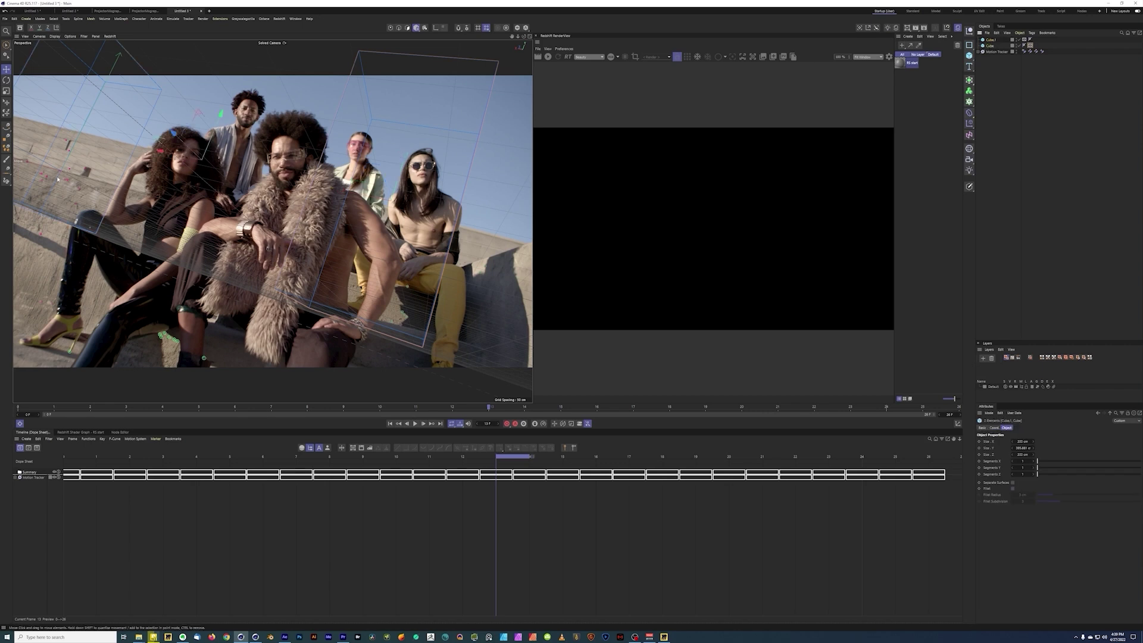
left_click_drag(179, 146, 337, 225)
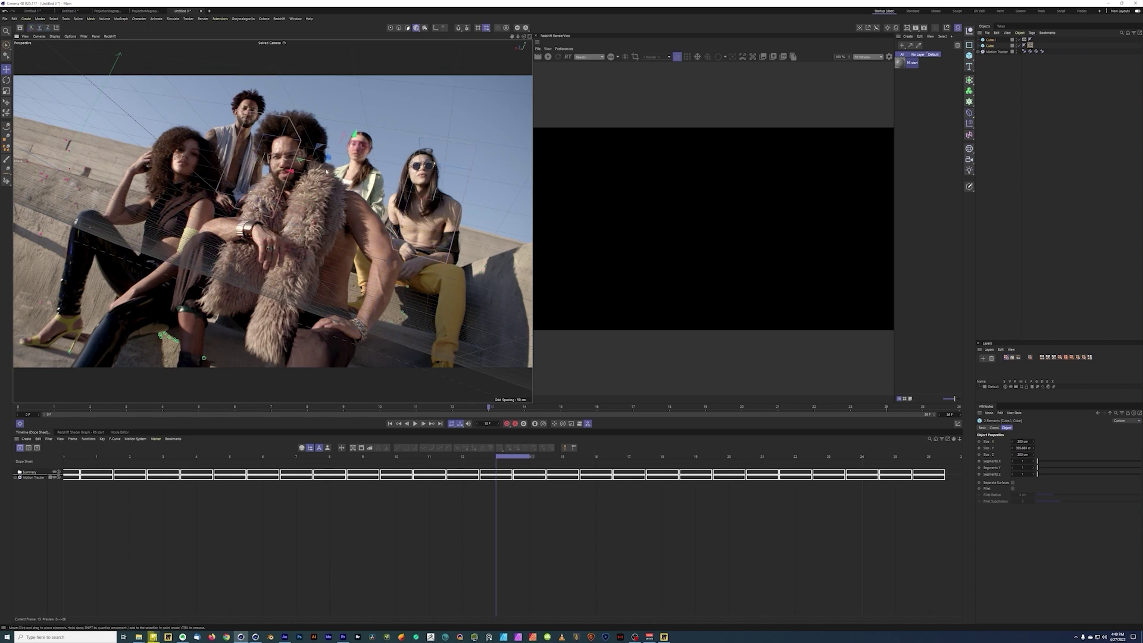
left_click_drag(358, 171, 179, 82)
key("F8")
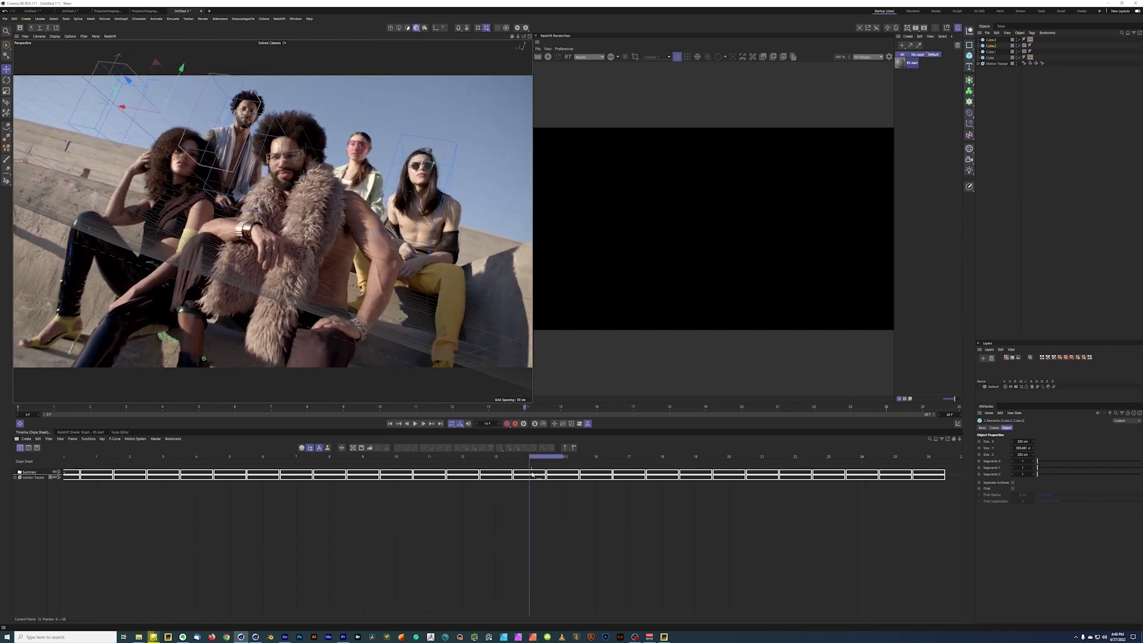
left_click_drag(546, 456, 34, 456)
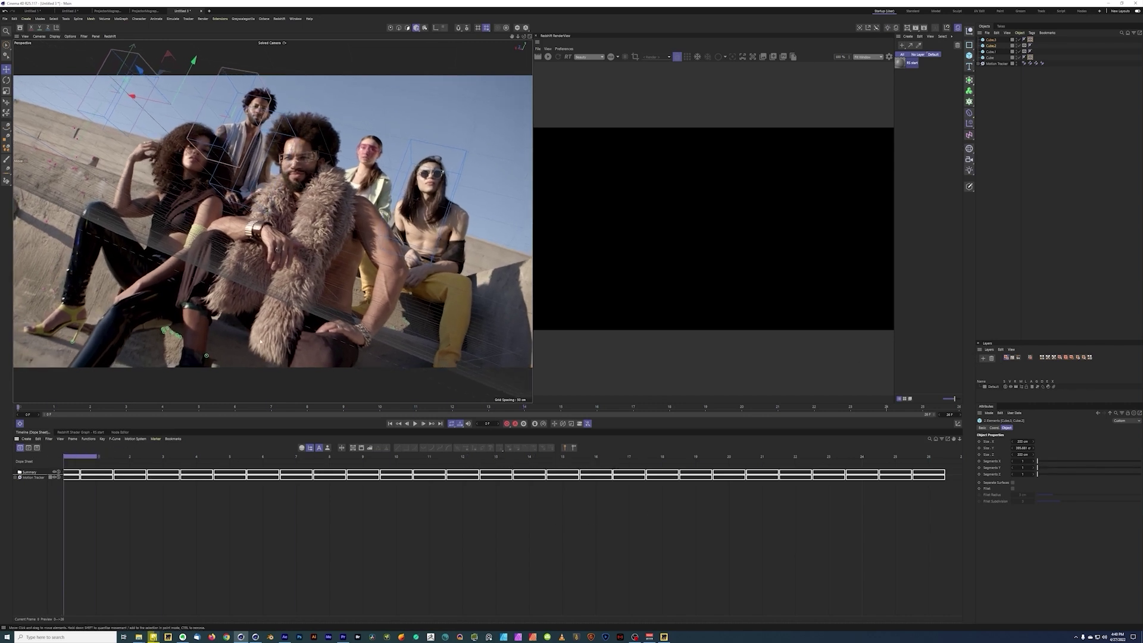
mouse_move(133, 97)
left_mouse_down()
mouse_move(156, 68)
mouse_move(149, 88)
left_mouse_up()
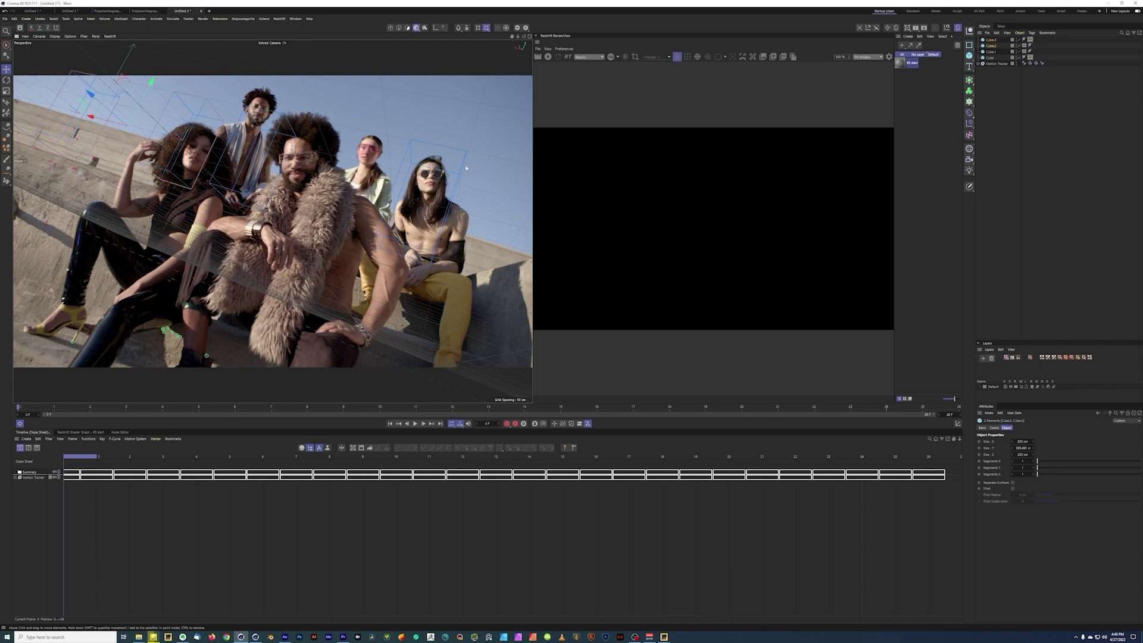
Step: Open the GroupSteps-011 scene with the futuristic city, scrub through its timeline, and deselect all materials
left_click(4, 19)
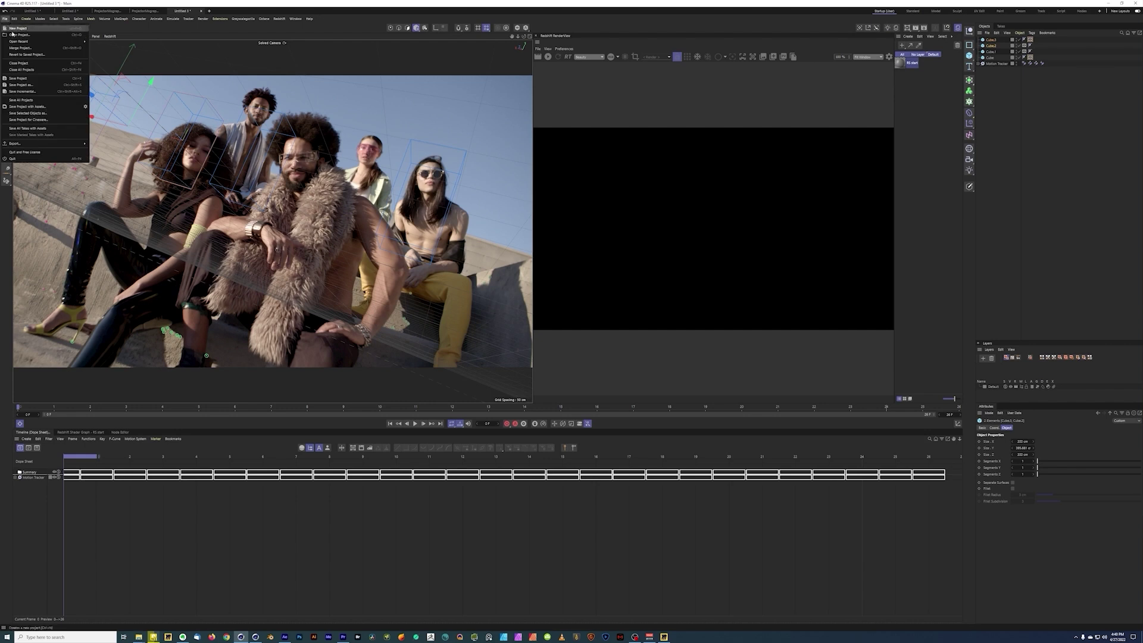
left_click(18, 36)
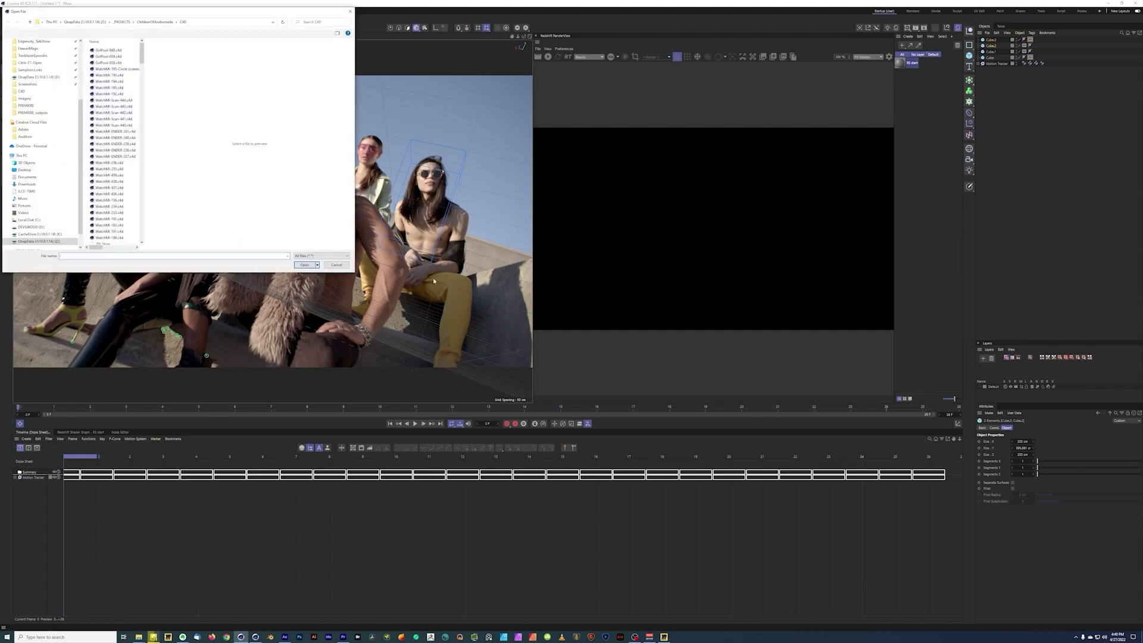
scroll(134, 56, "down", 5)
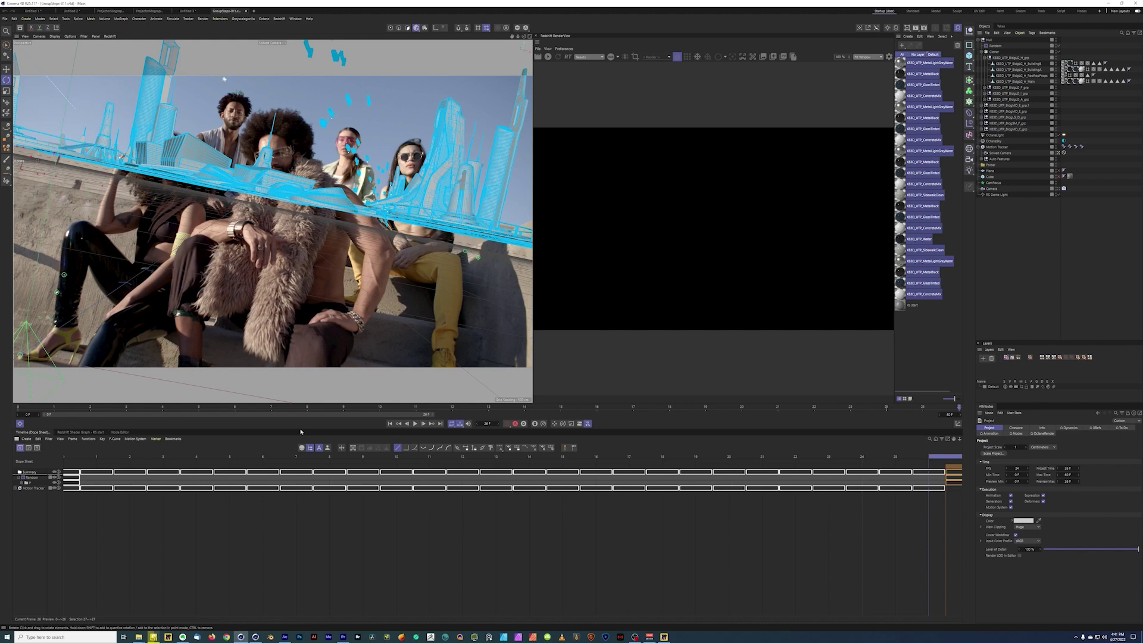
left_click(473, 459)
left_click_drag(691, 464, 691, 466)
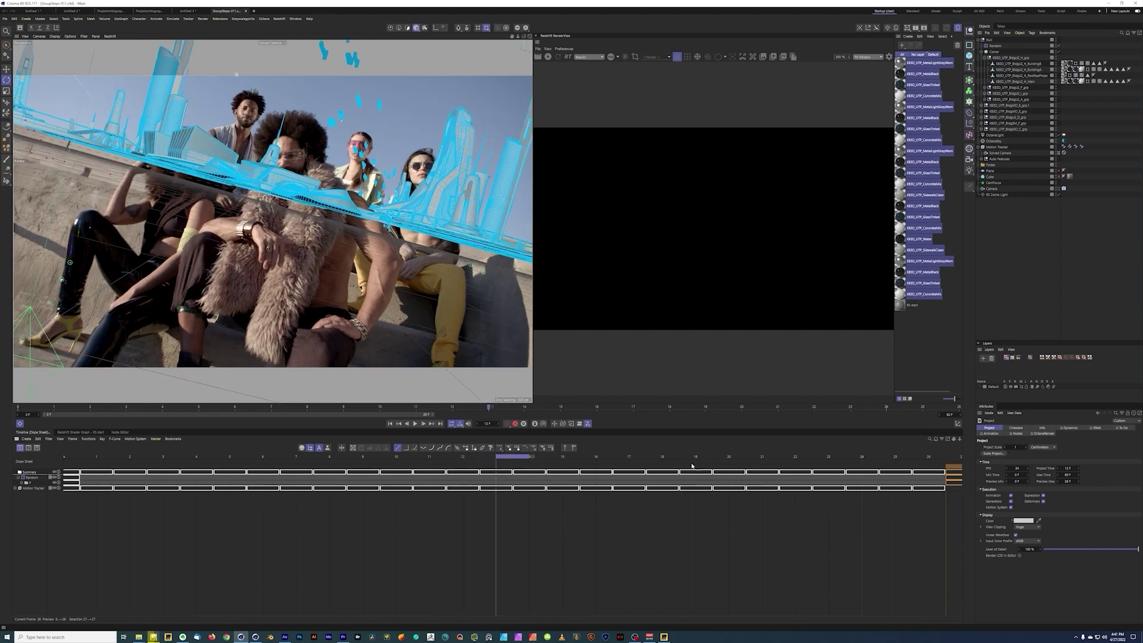
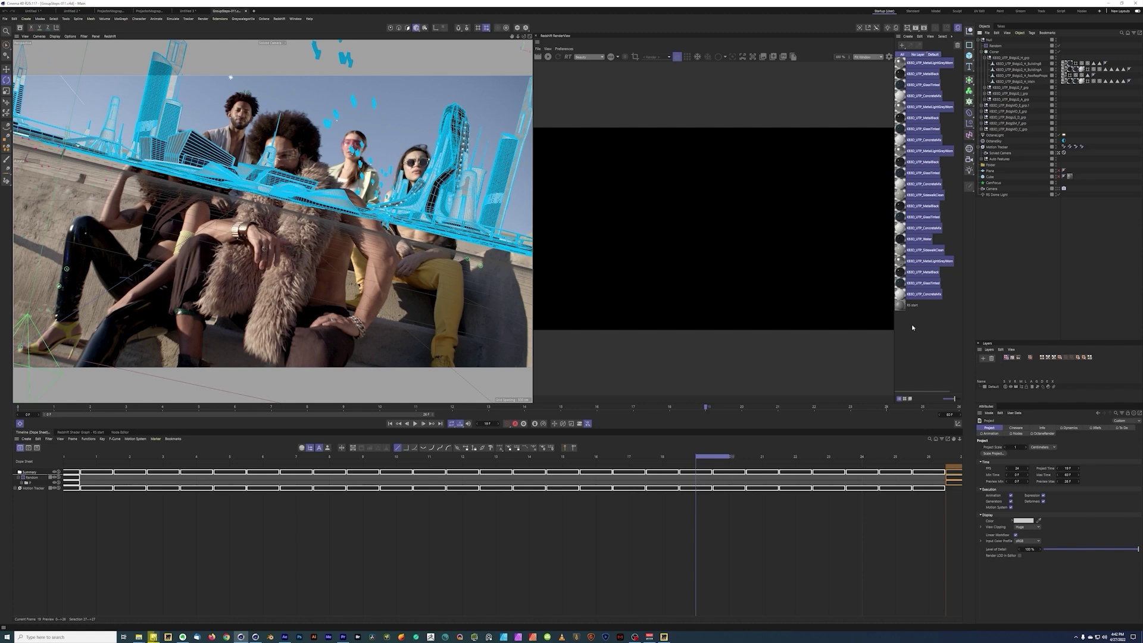
left_click(916, 329)
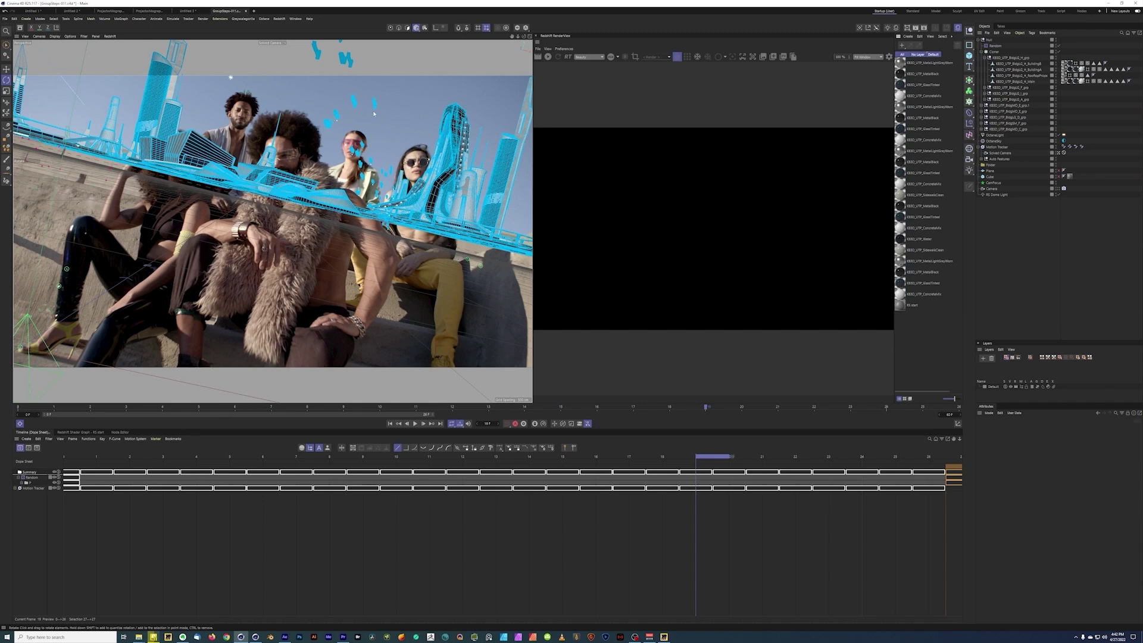
Step: Switch to After Effects and solo the rendered GroupSteps-011 city layer
key("alt+Tab")
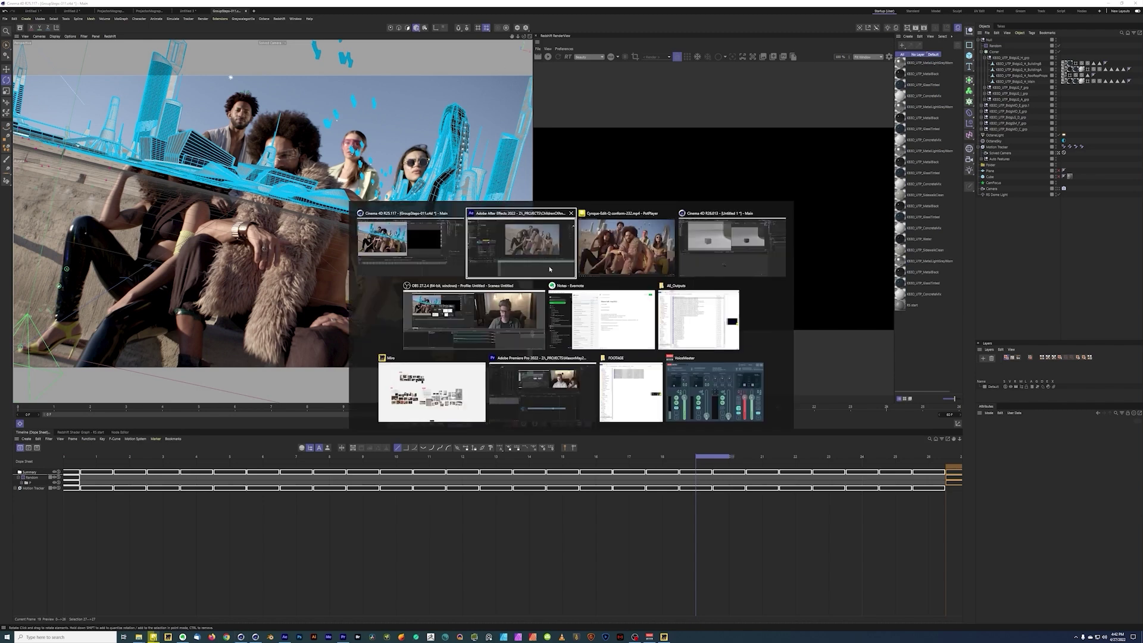
left_click(549, 269)
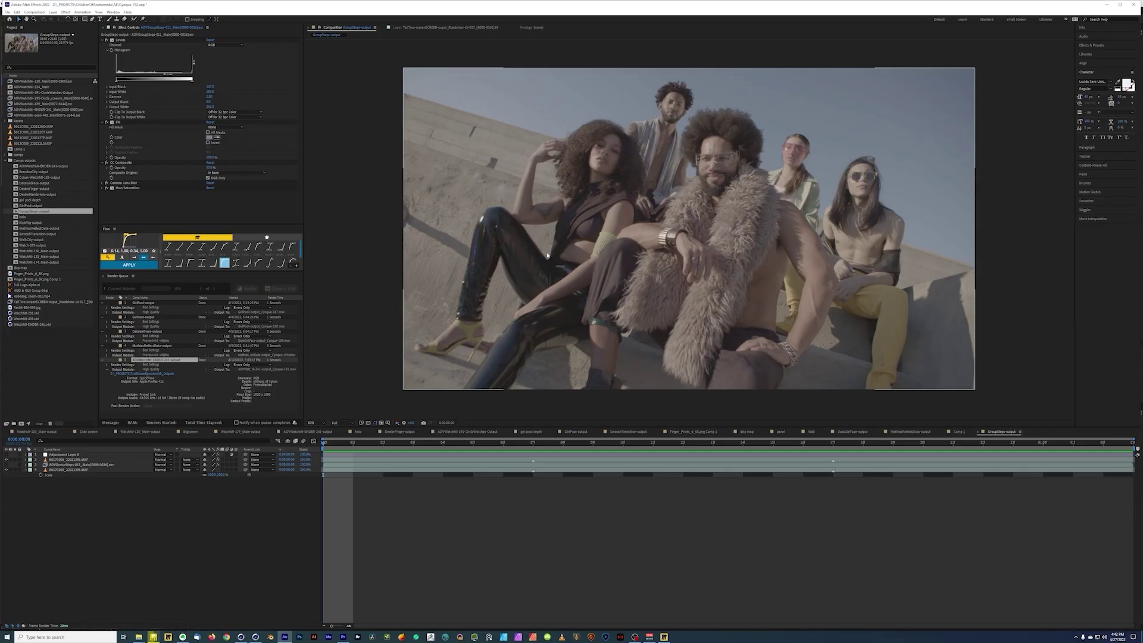
left_click(16, 465)
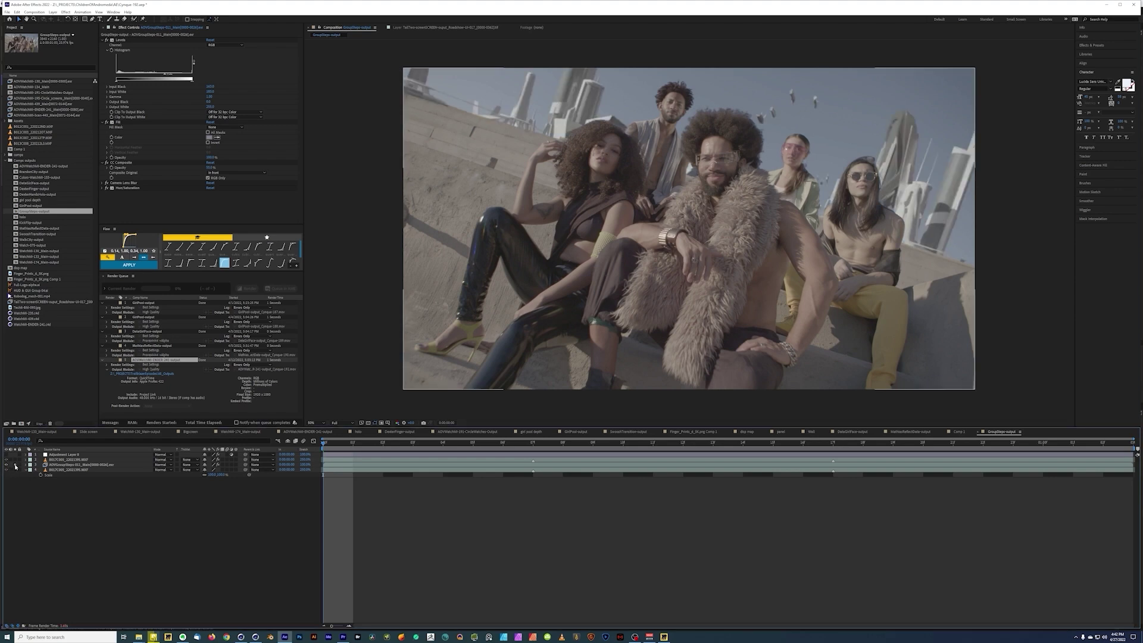
left_click(15, 465)
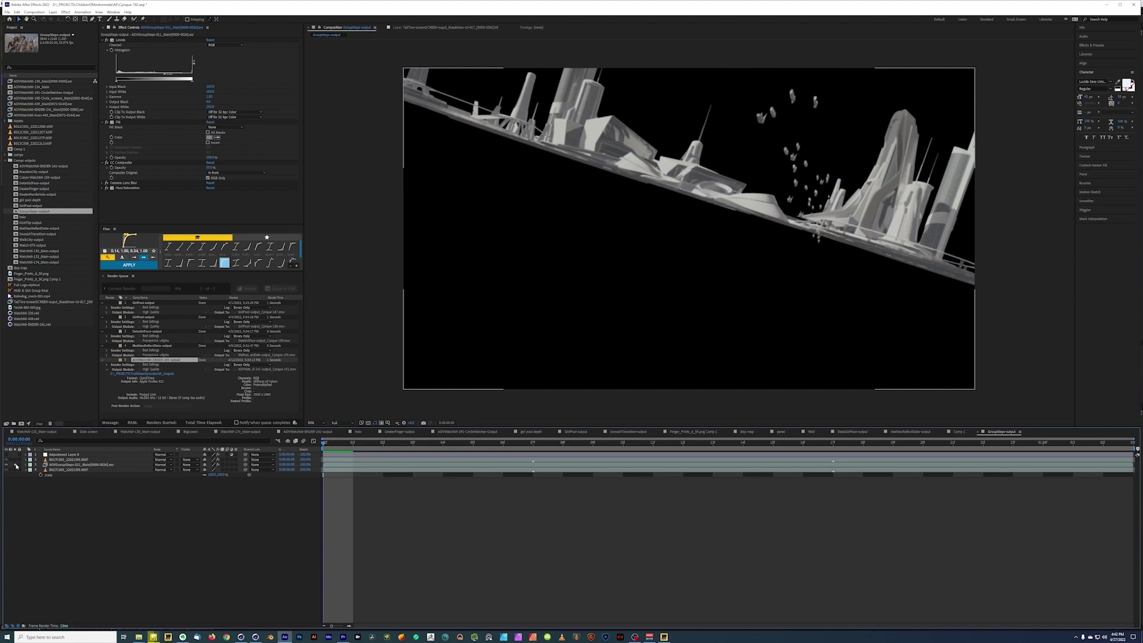
Step: Solo the bottom footage layer together with the city render and play the two layers
left_click(6, 470)
left_click(6, 470)
left_click(6, 469)
left_click(15, 470)
key("space")
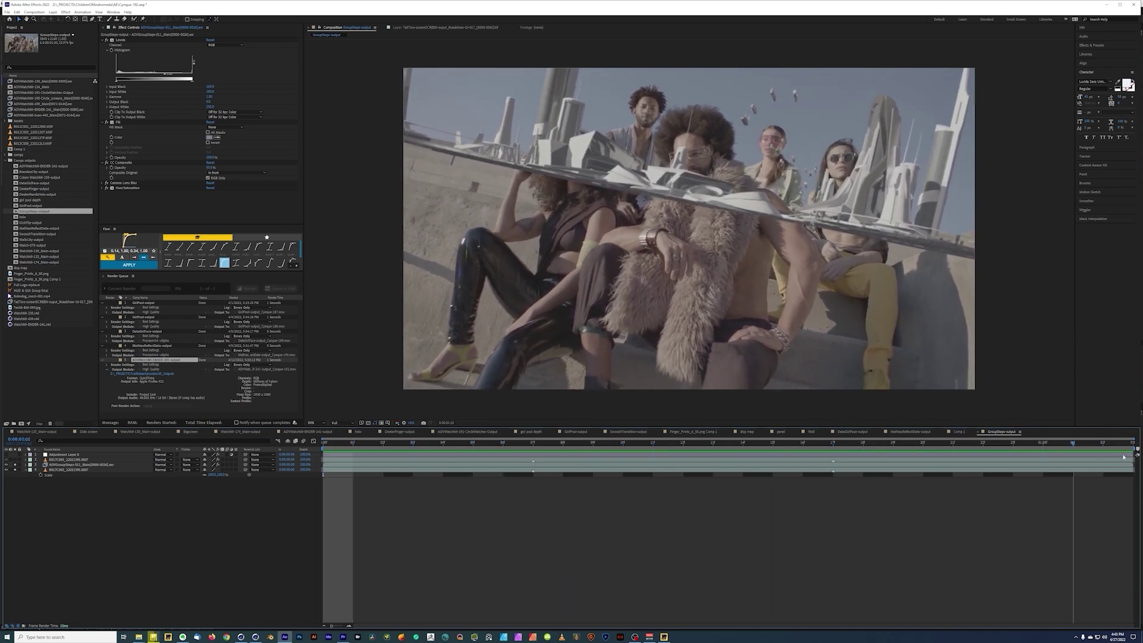
key("space")
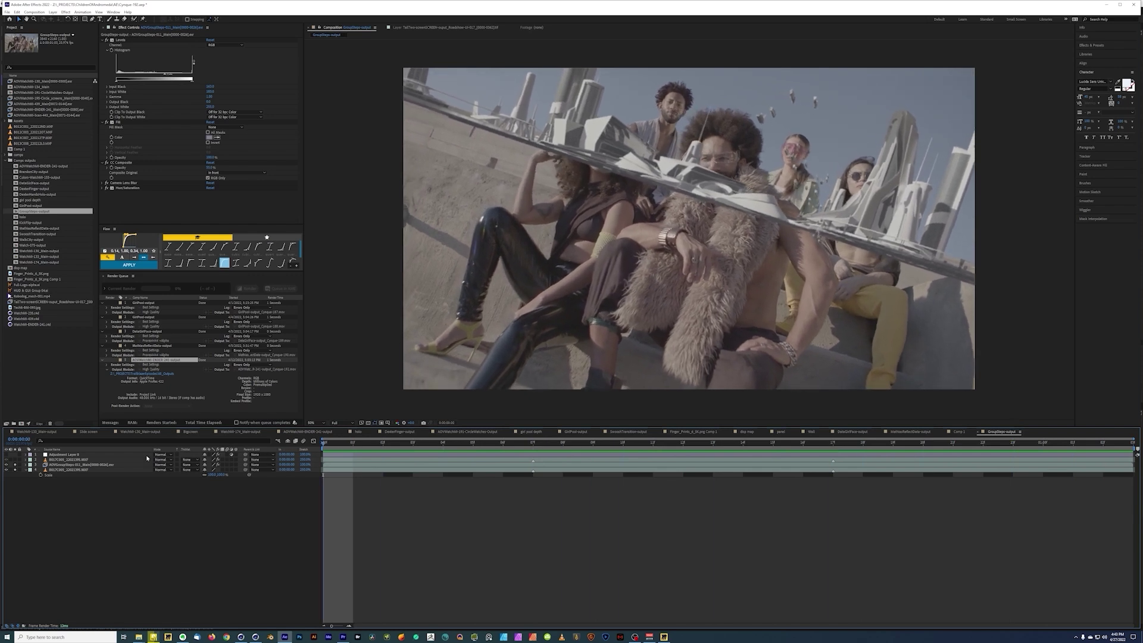
Step: Solo the upper footage layer with the Primatte Keyer, run Auto Define Key on it, and preview the key
left_click(73, 460)
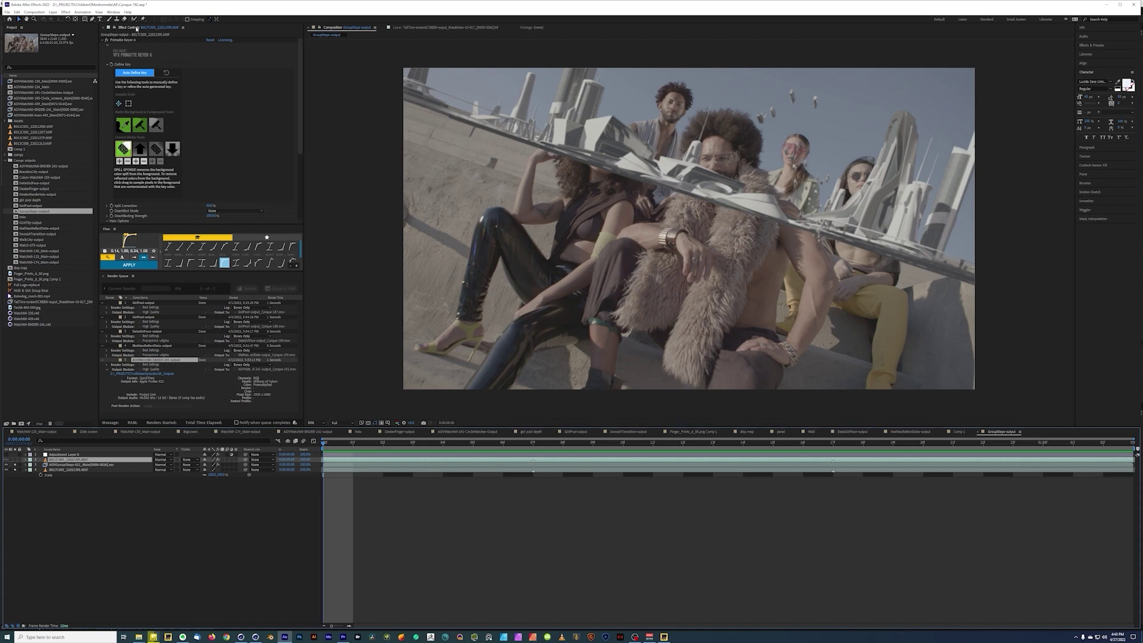
left_click(107, 41)
left_click(15, 460)
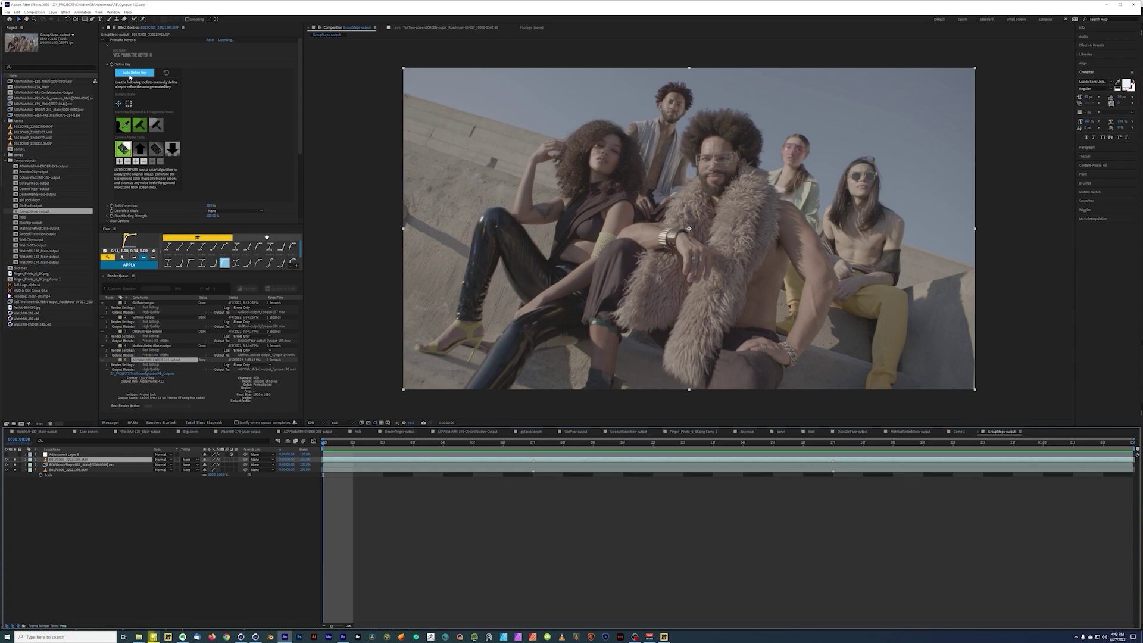
left_click(133, 75)
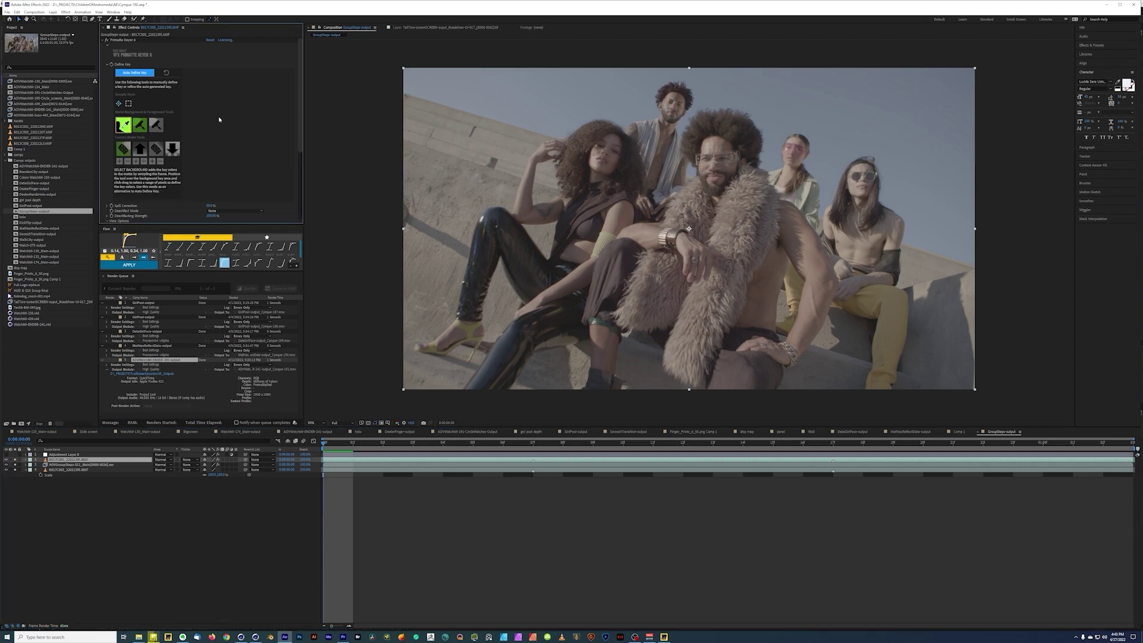
left_click(147, 74)
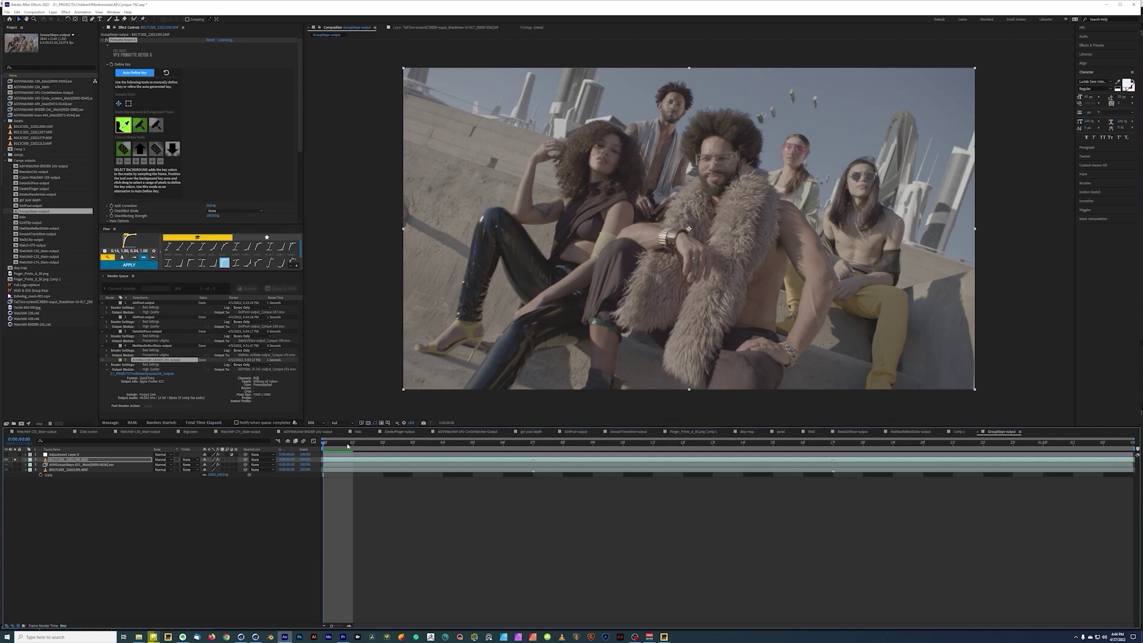
key("space")
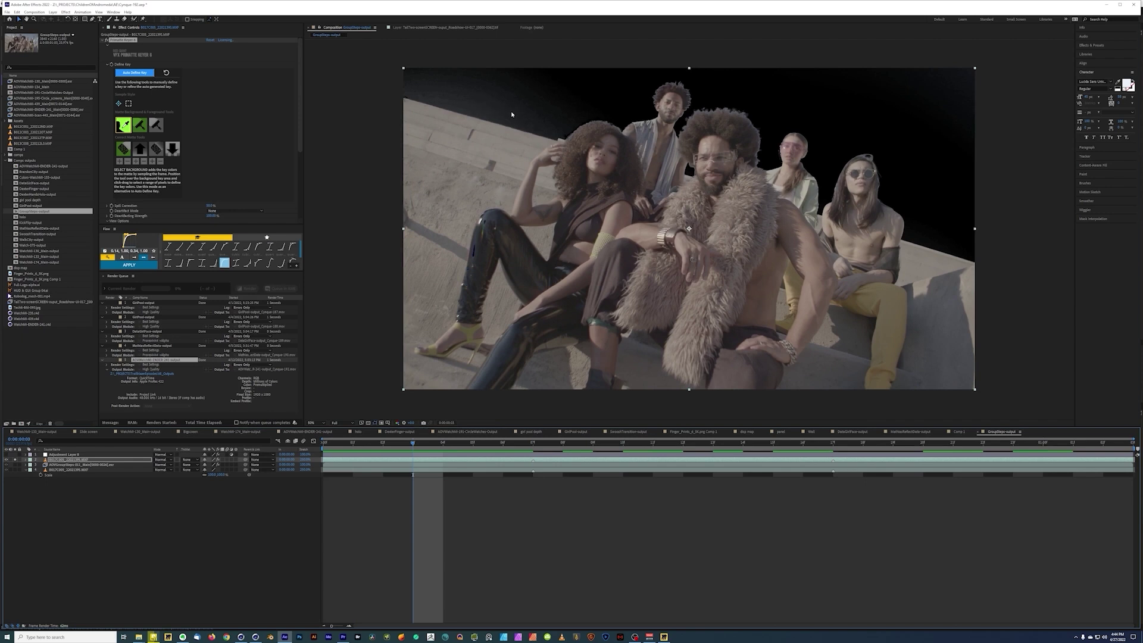
Step: Reset the Primatte Keyer on the upper footage layer and sample the sky beside the standing man as background
left_click(71, 460)
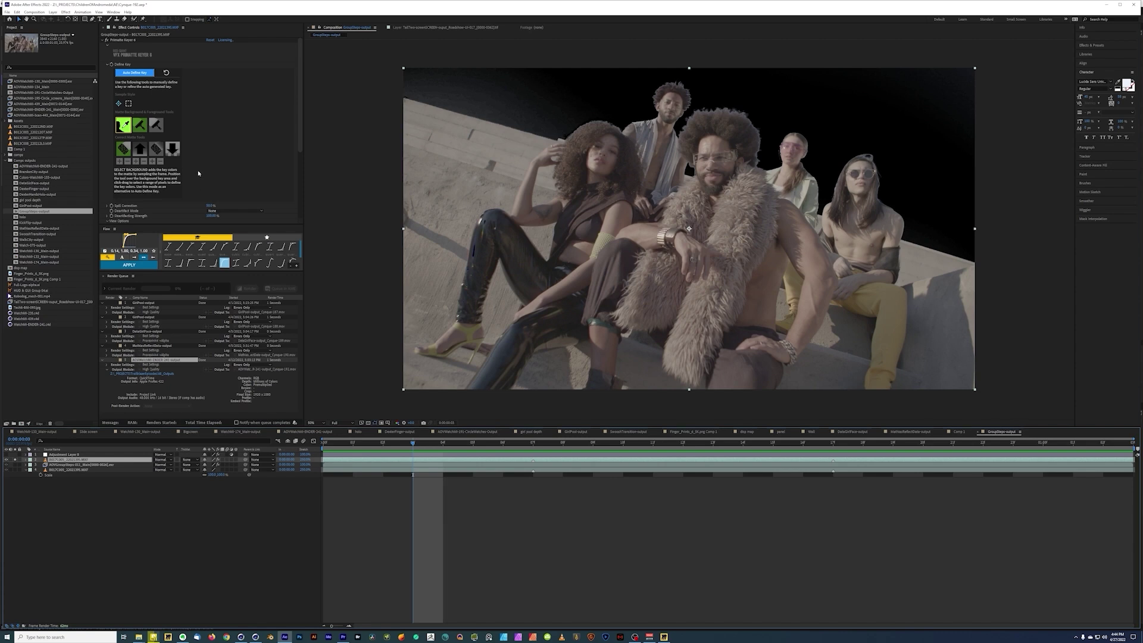
scroll(199, 174, "down", 2)
scroll(198, 173, "up", 2)
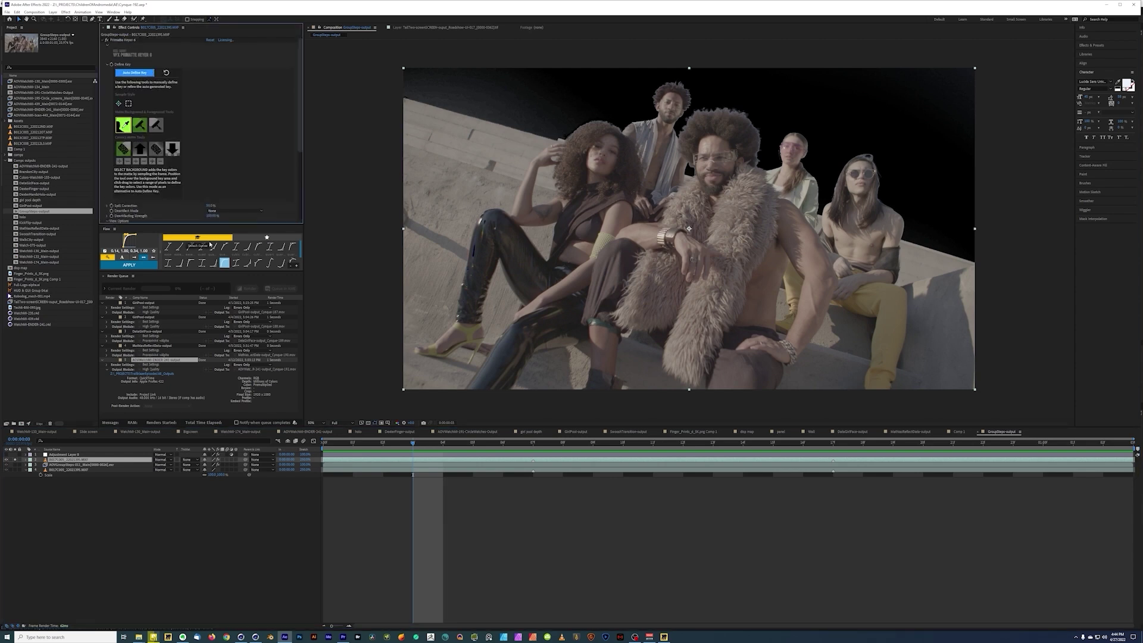
left_click_drag(205, 224, 206, 257)
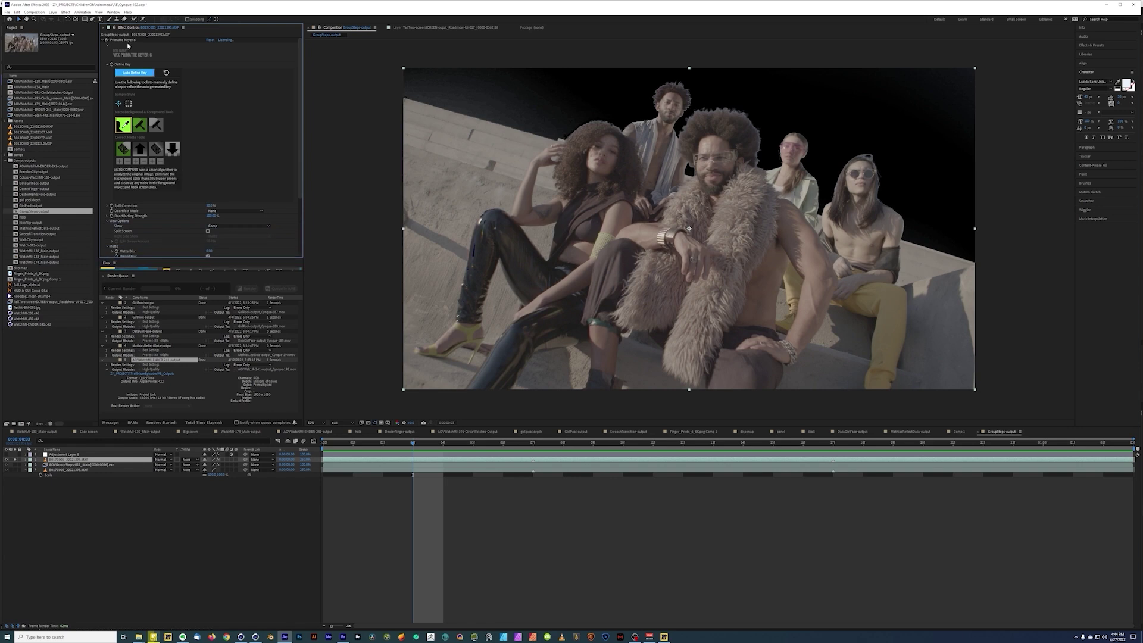
left_click(209, 41)
left_click(209, 40)
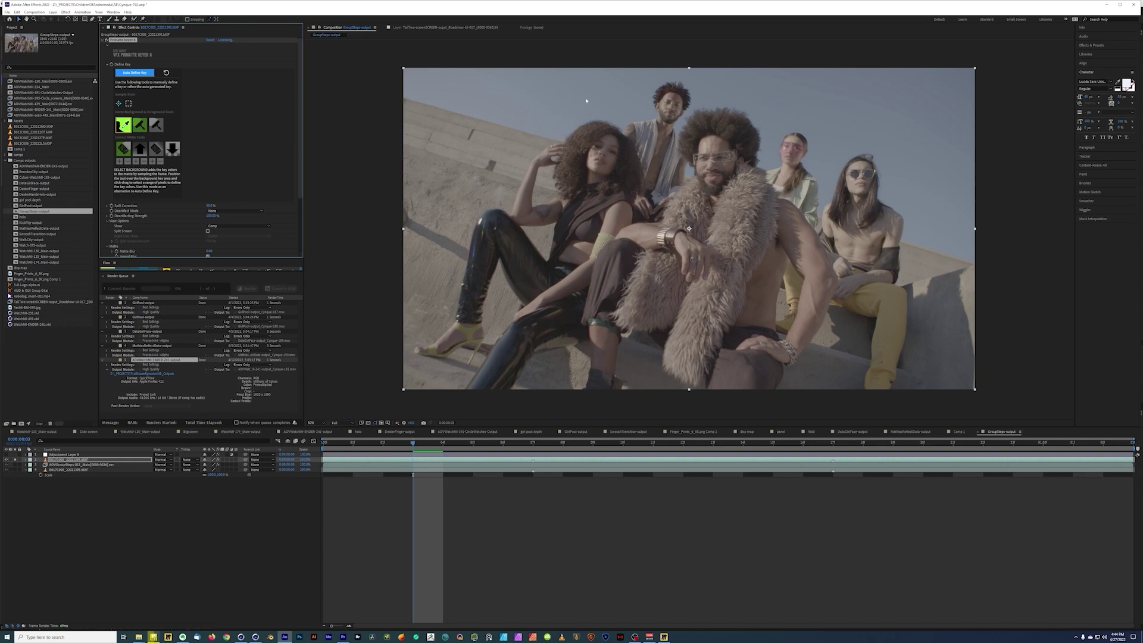
left_click_drag(553, 112, 643, 83)
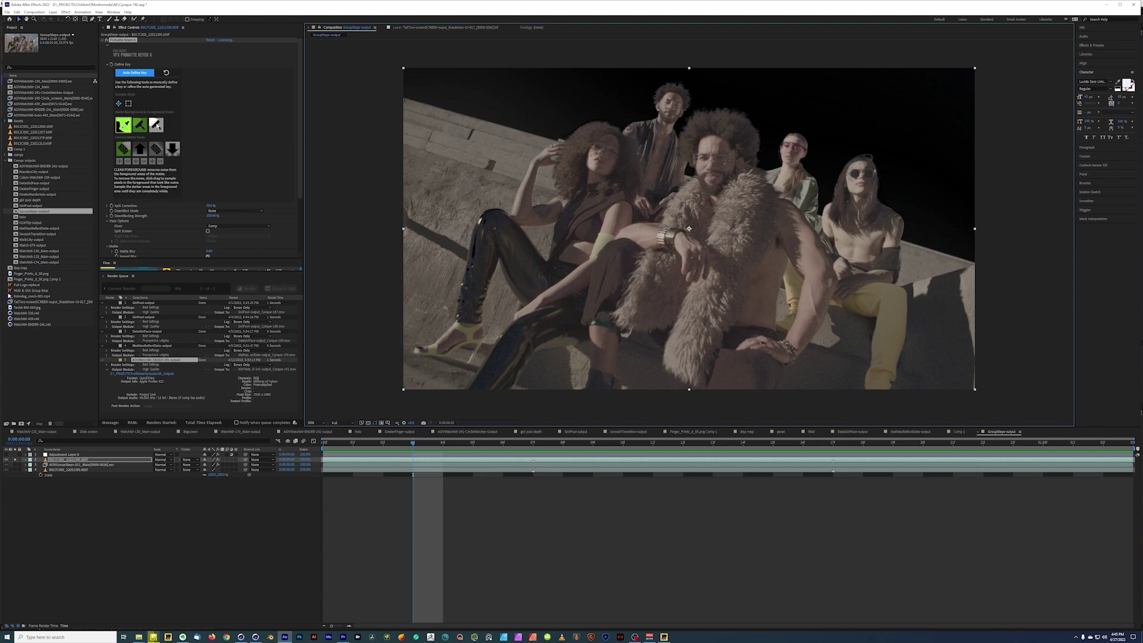
Step: Restore the people and their clothing in the key by sampling them with Clean Foreground
left_click(156, 125)
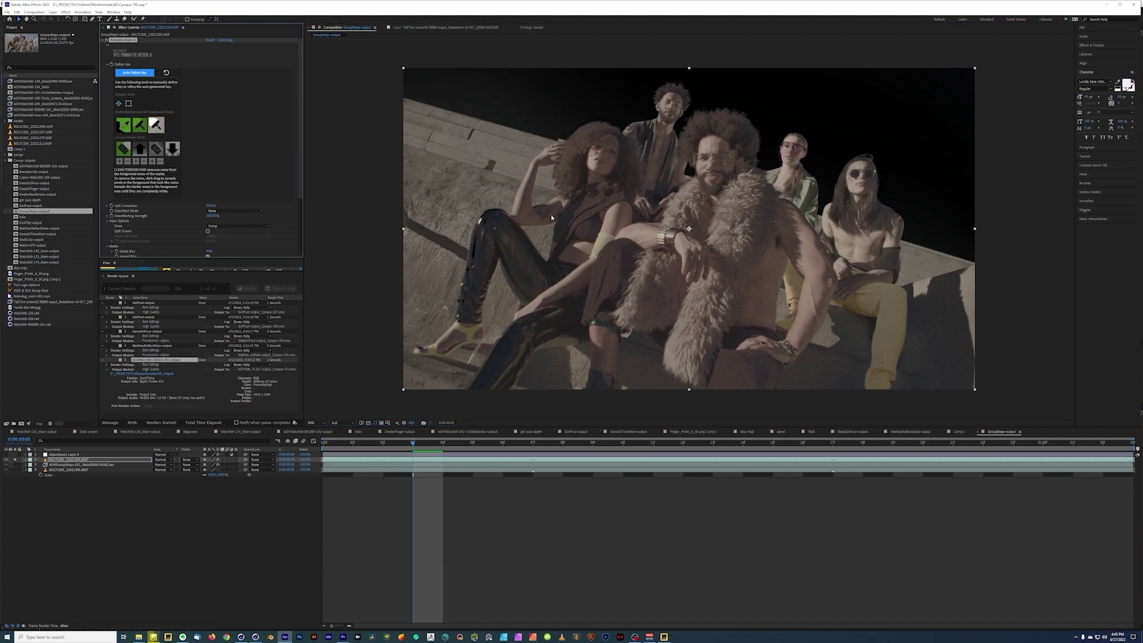
left_click_drag(474, 251, 476, 234)
left_click_drag(554, 211, 605, 294)
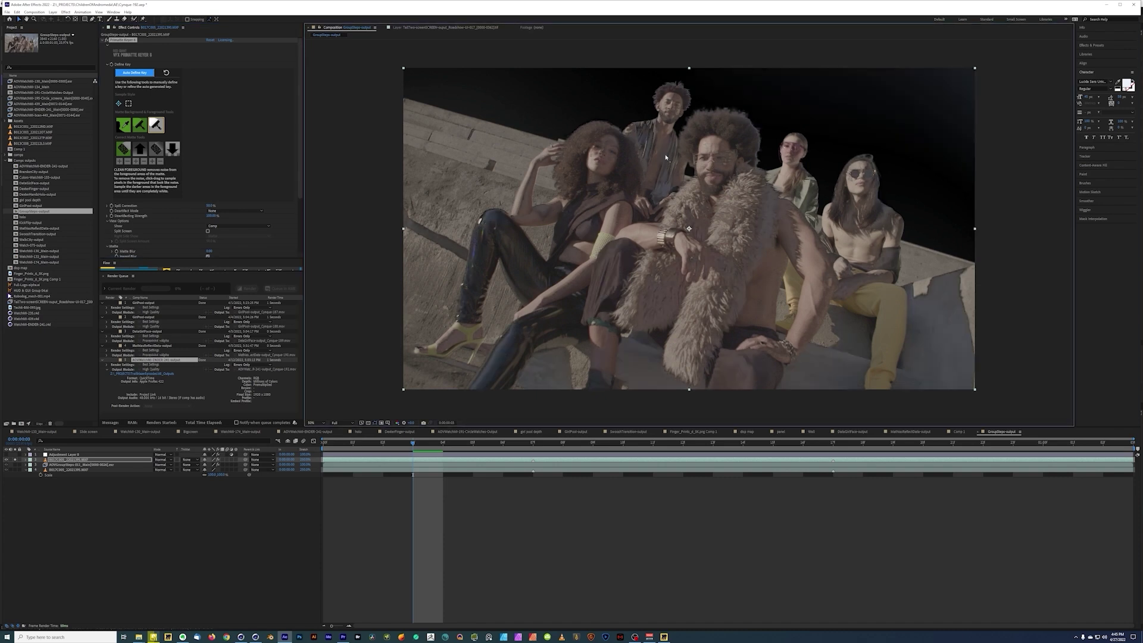
left_click_drag(638, 128, 652, 178)
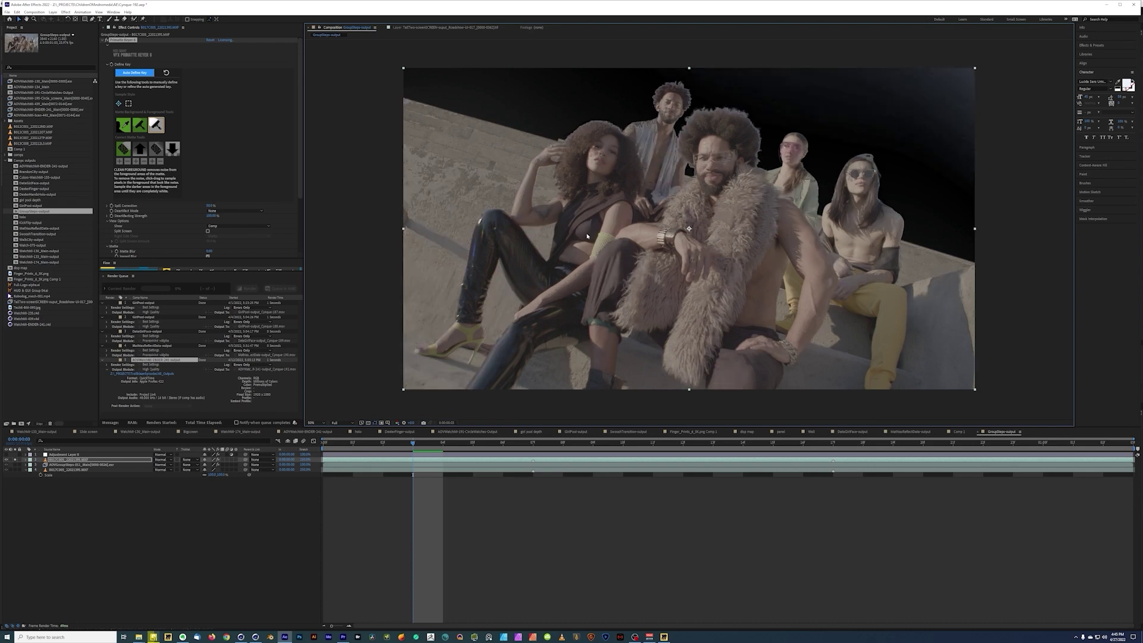
Step: Show the keyer's Matte view and clean the foreground noise from the people and the concrete wall
left_click(142, 126)
left_click(230, 226)
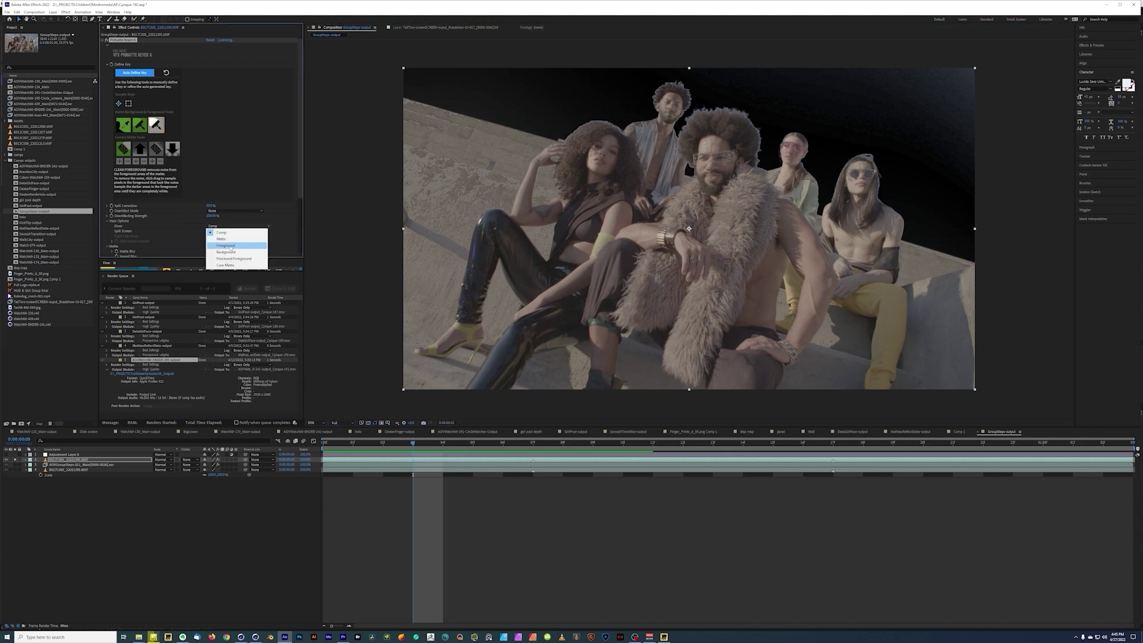
left_click(233, 238)
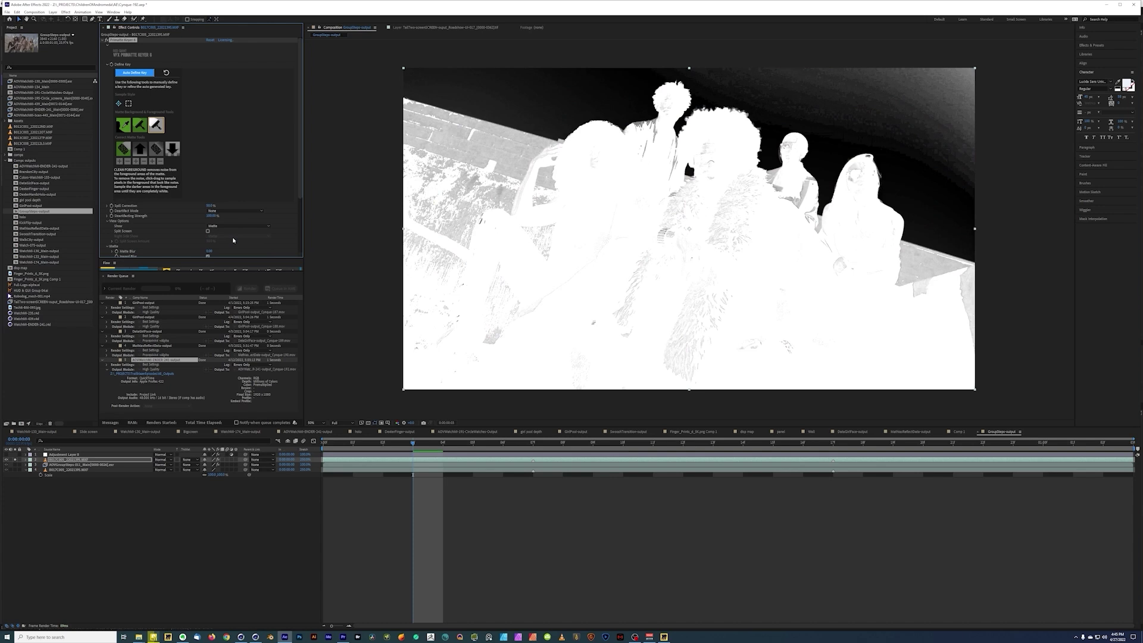
left_click(683, 156)
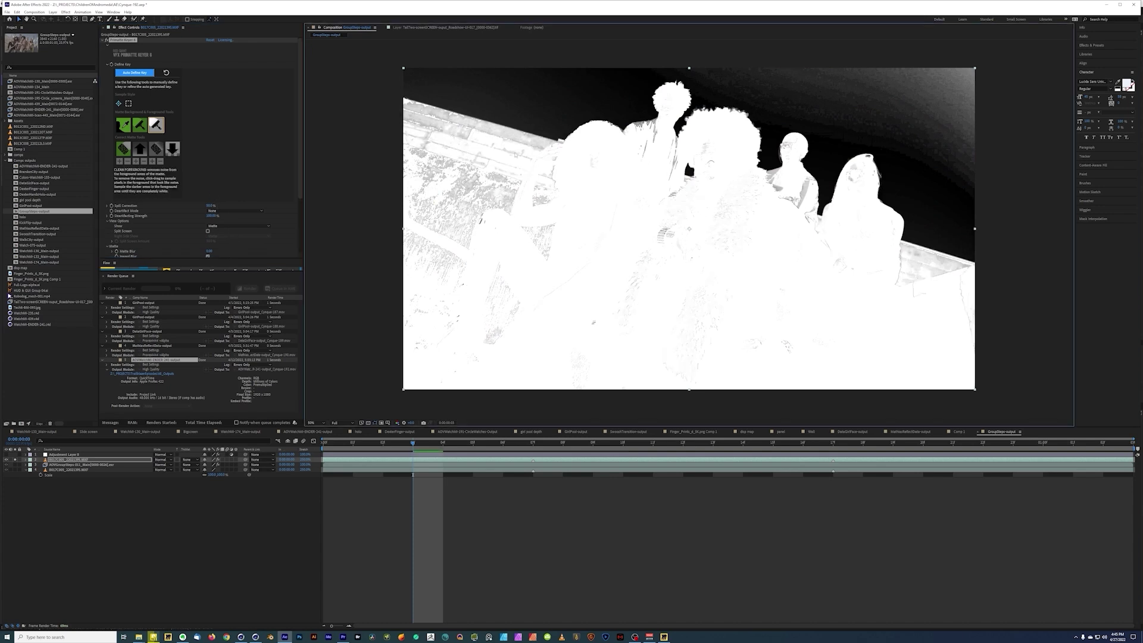
left_click_drag(524, 141, 787, 208)
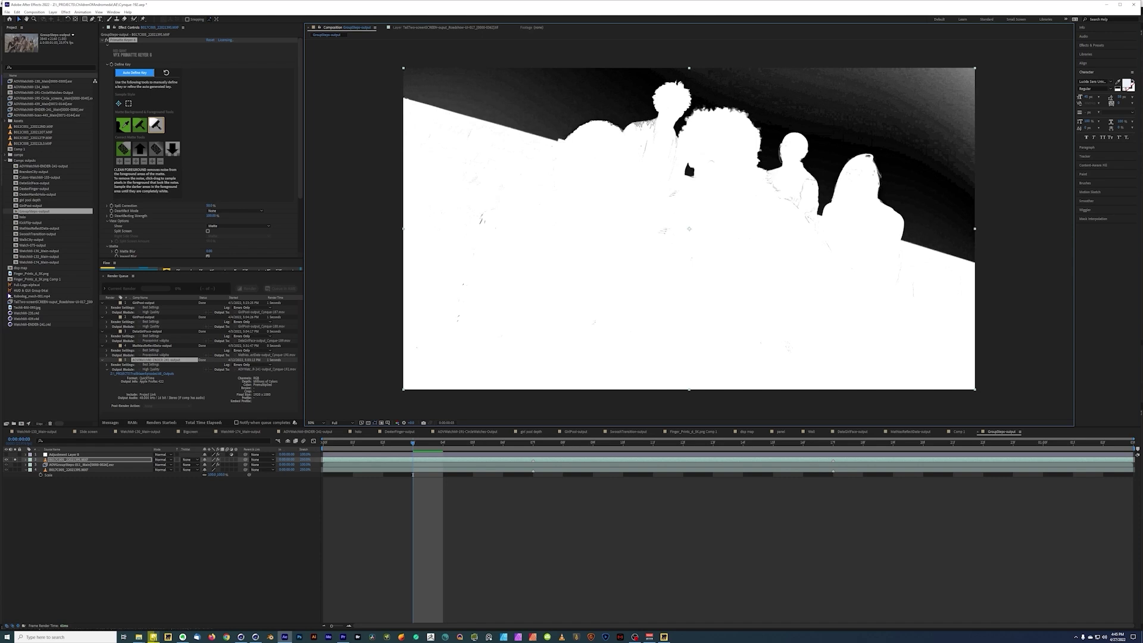
left_click_drag(638, 125, 637, 133)
Step: Clean the grey noise out of the matte's sky area on both sides with Clean Background
left_click(138, 125)
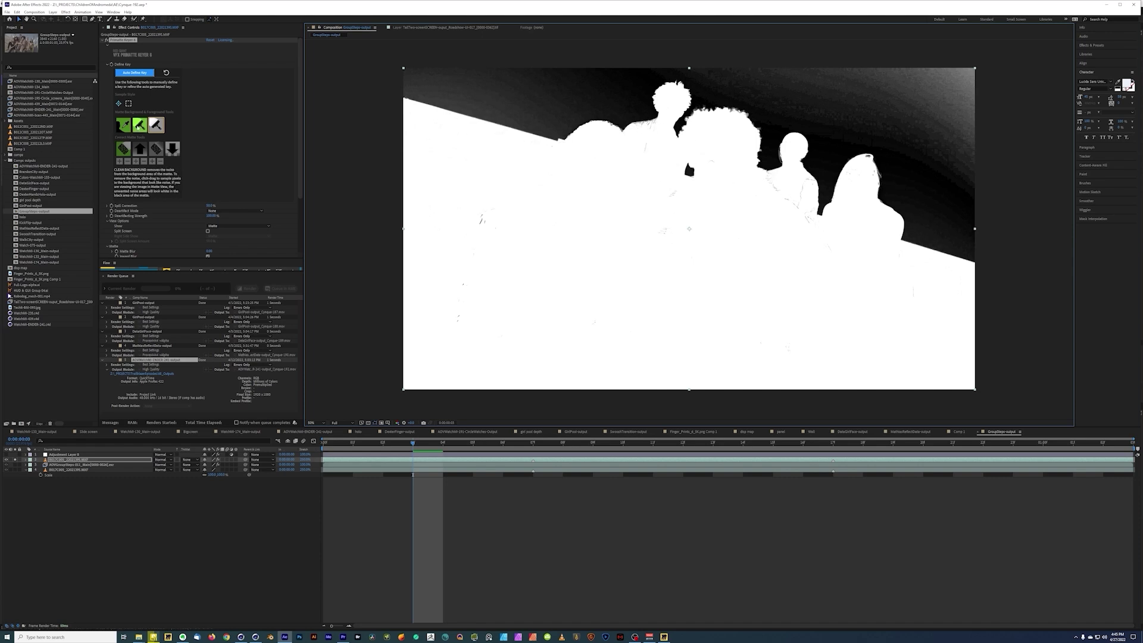
left_click_drag(911, 94, 952, 79)
left_click_drag(911, 145, 905, 192)
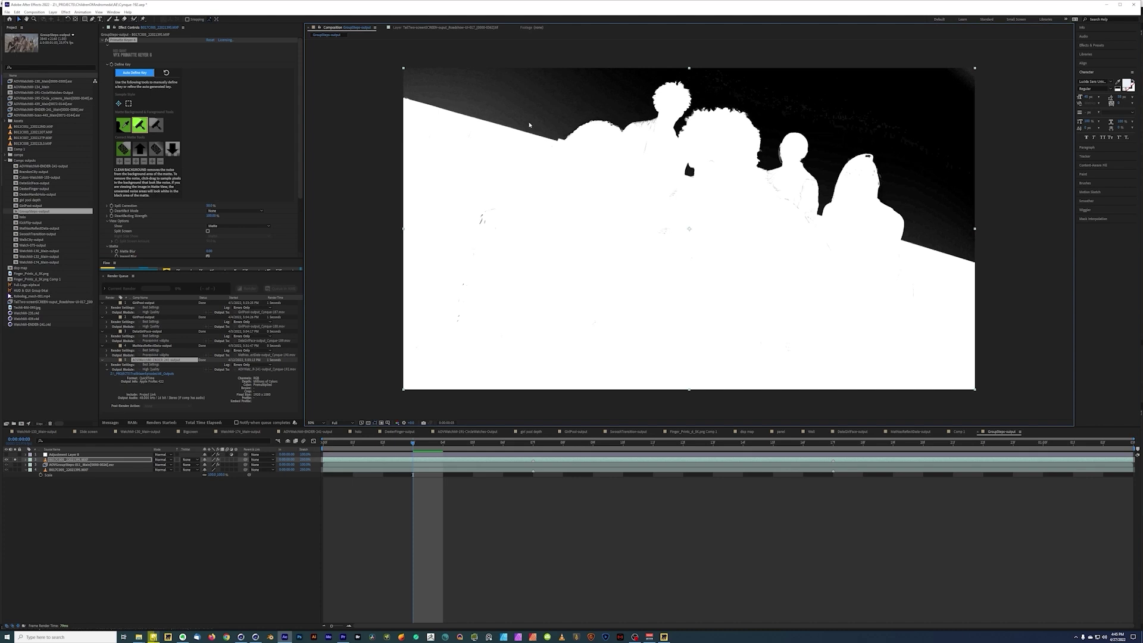
left_click_drag(476, 94, 479, 121)
left_click_drag(411, 85, 434, 119)
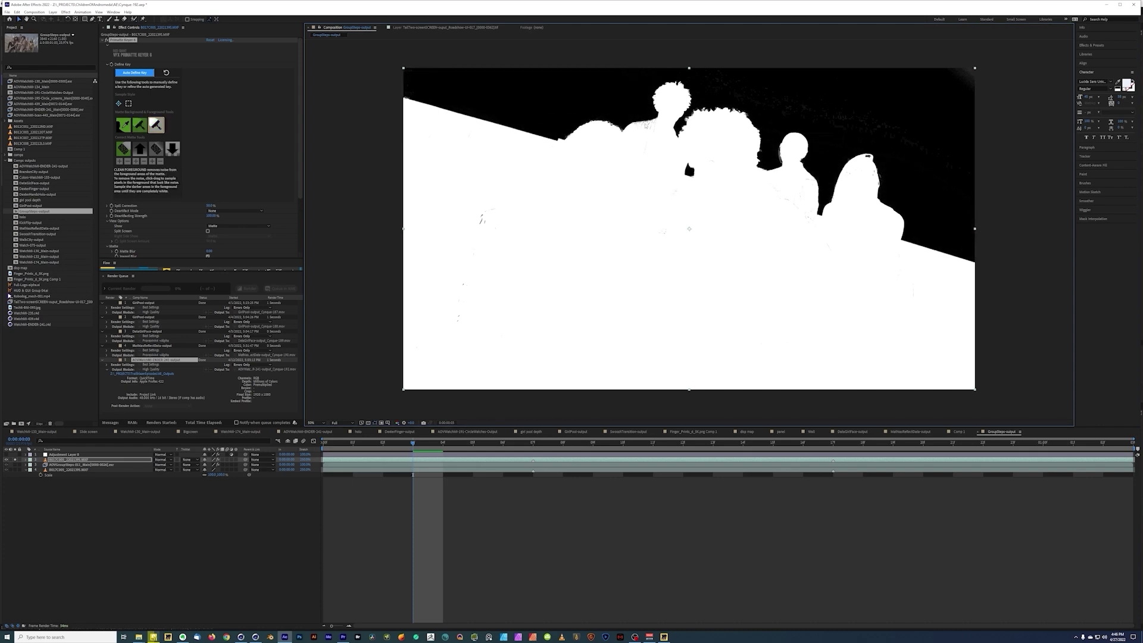
Step: Clean the remaining specks in the matte's foreground and set the keyer view back to Comp
left_click(653, 128)
left_click(480, 222)
left_click(140, 125)
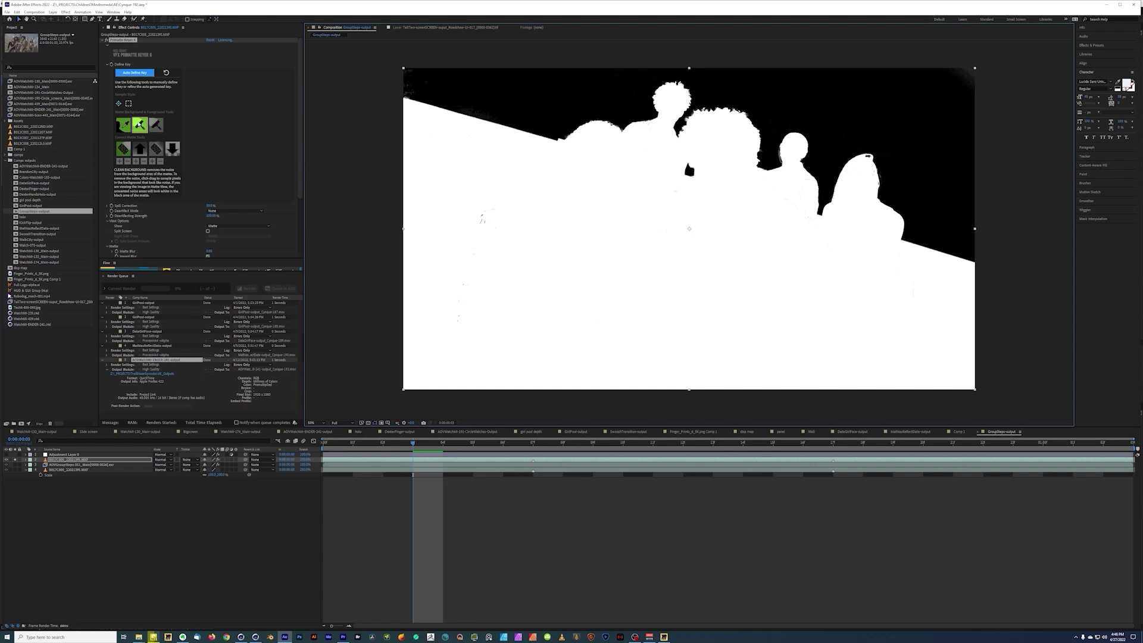
left_click(229, 226)
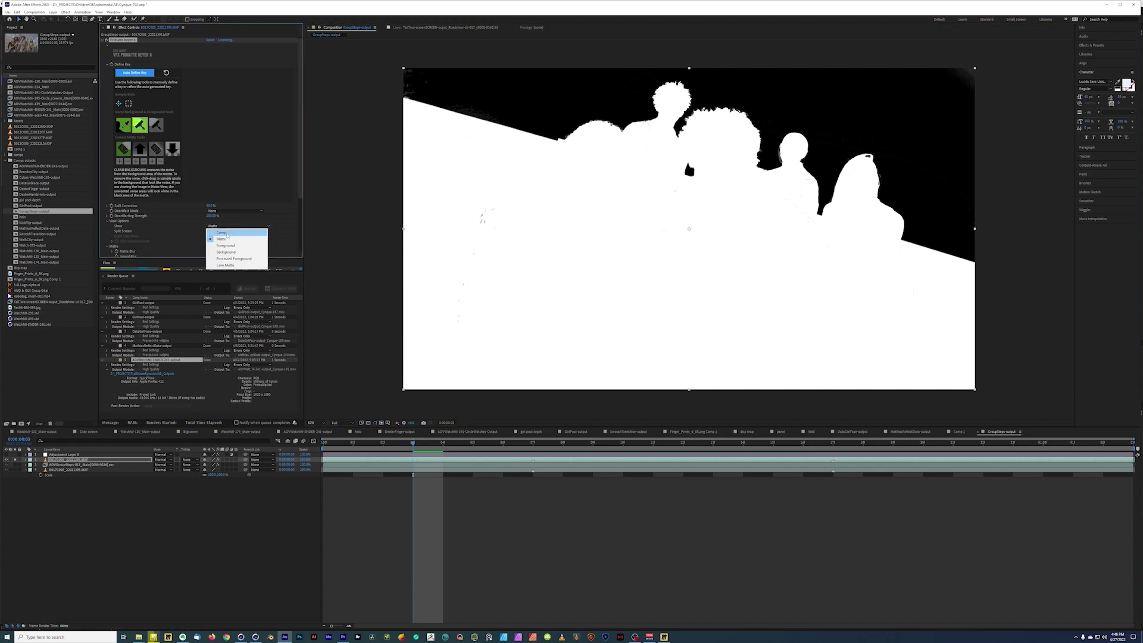
left_click(221, 232)
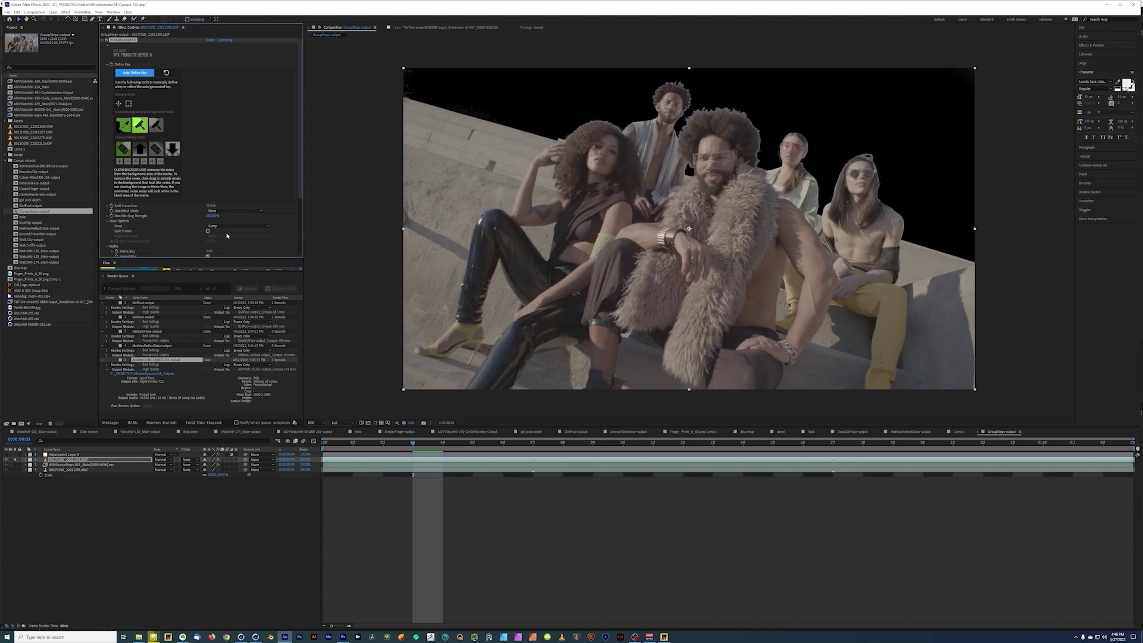
Step: Solo the rendered city layer and the original footage layer beneath it together with the keyed footage
left_click(14, 464)
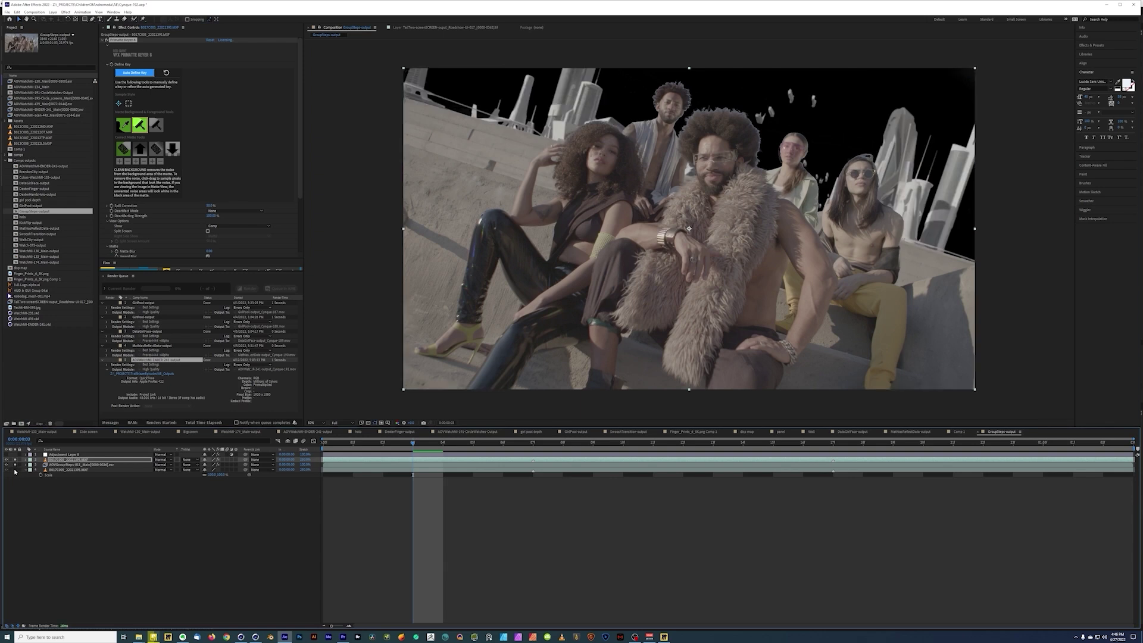
left_click(15, 470)
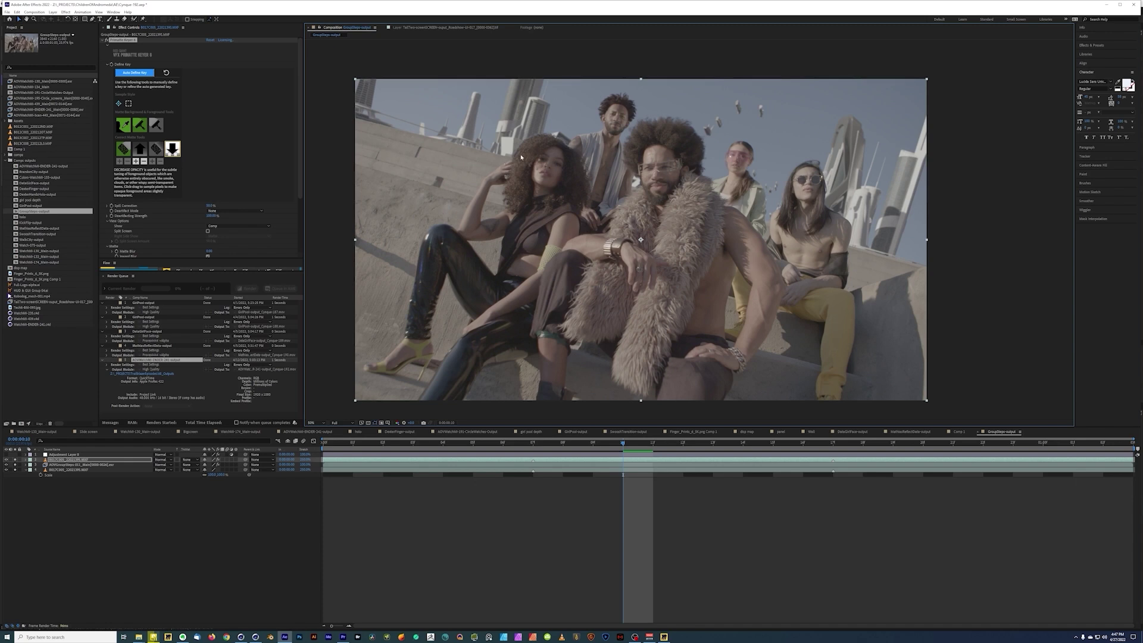
Step: Soften the fringe around the edge of the seated woman's curly hair using the keyer's Decrease Opacity tool
key("period")
left_click_drag(456, 137, 689, 184)
key("period")
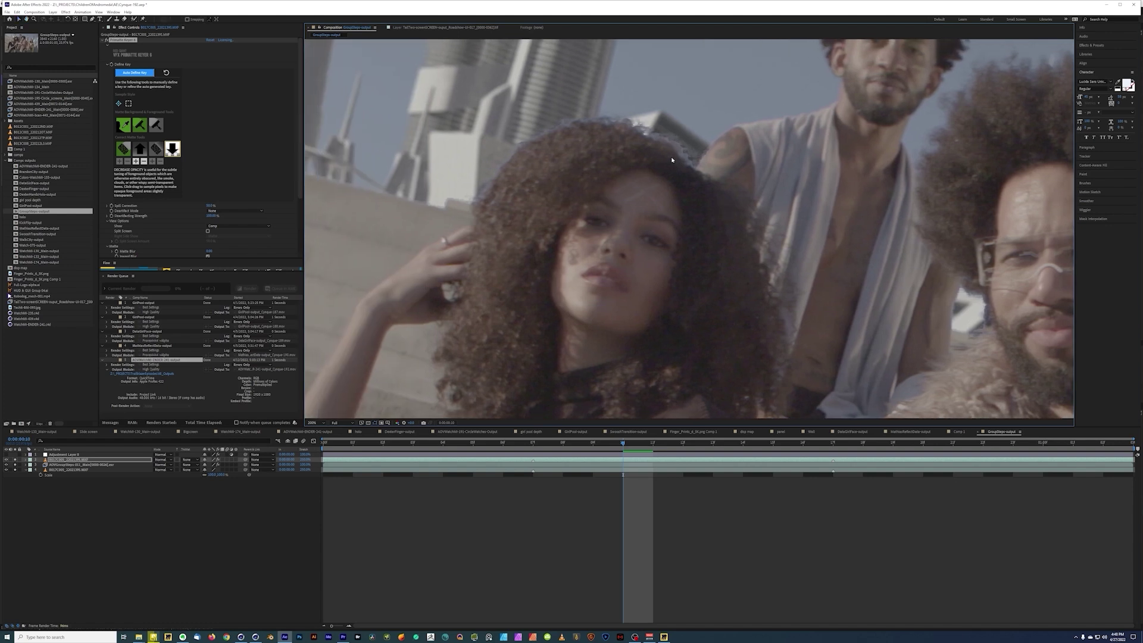
left_click(176, 152)
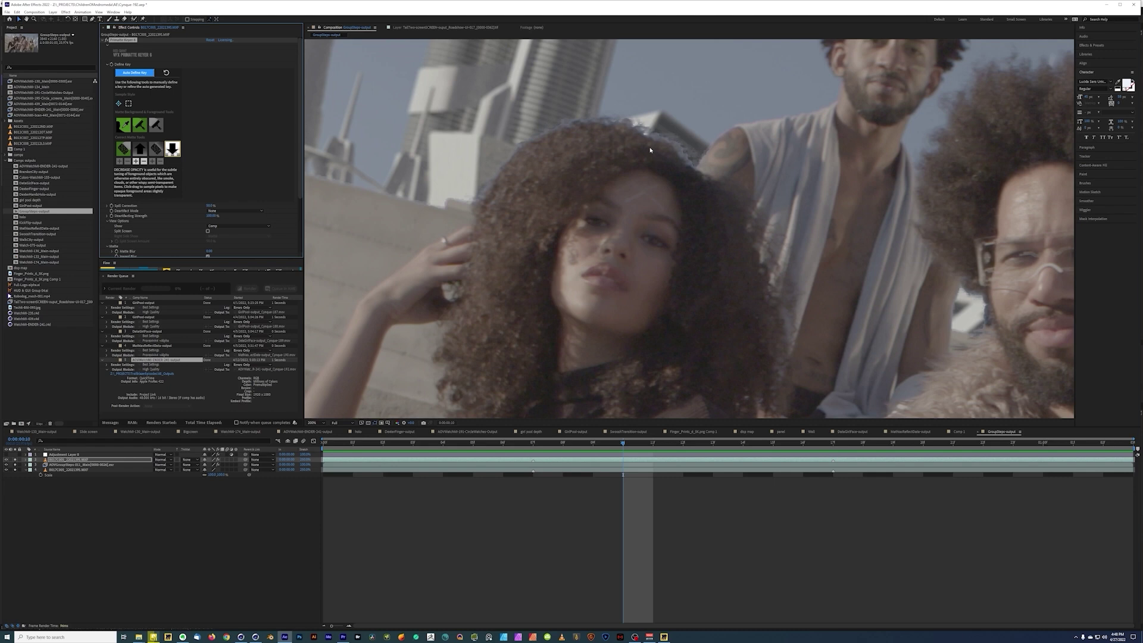
left_click(689, 160)
left_click_drag(623, 125, 587, 132)
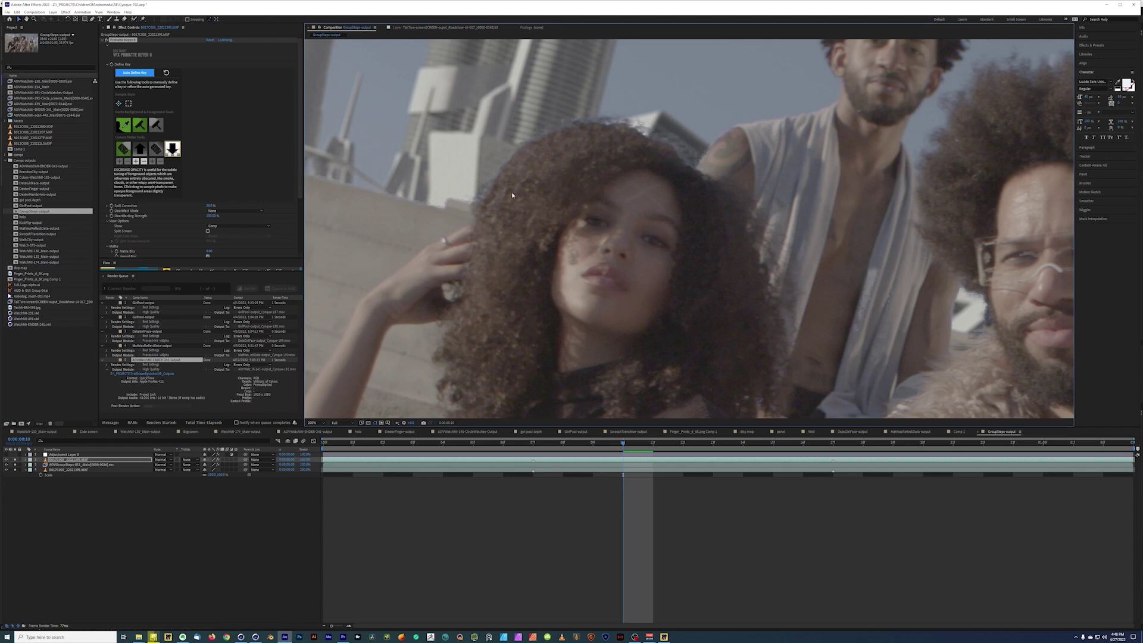
scroll(625, 207, "down", 4)
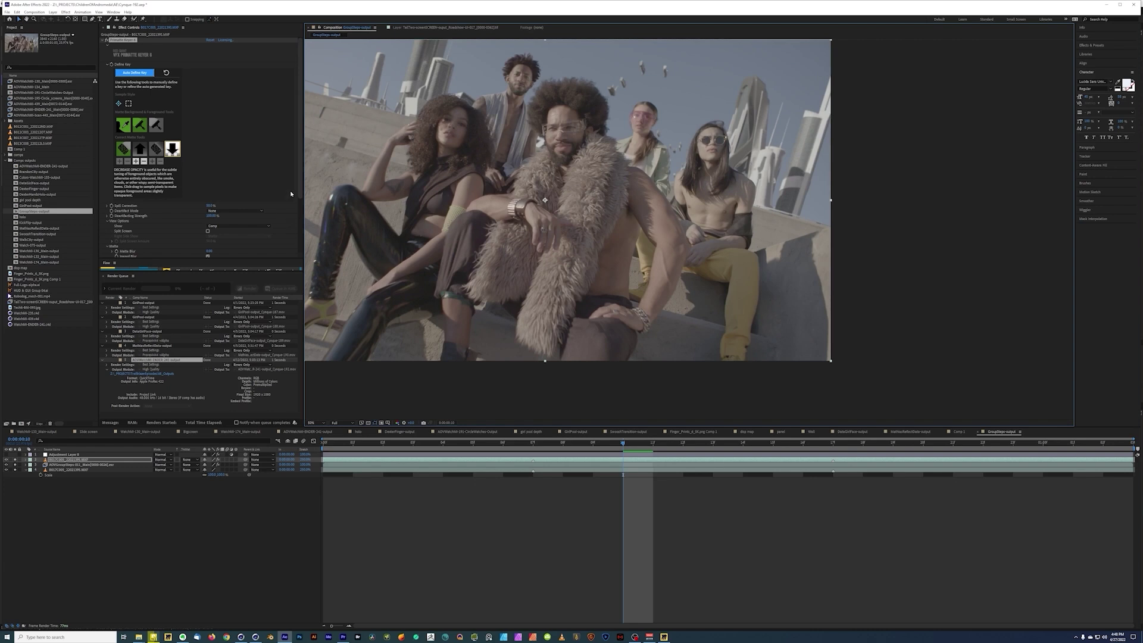
Step: Set the keyer view to Matte and enable Core Matte for the keyed footage
scroll(299, 154, "down", 3)
scroll(274, 213, "down", 1)
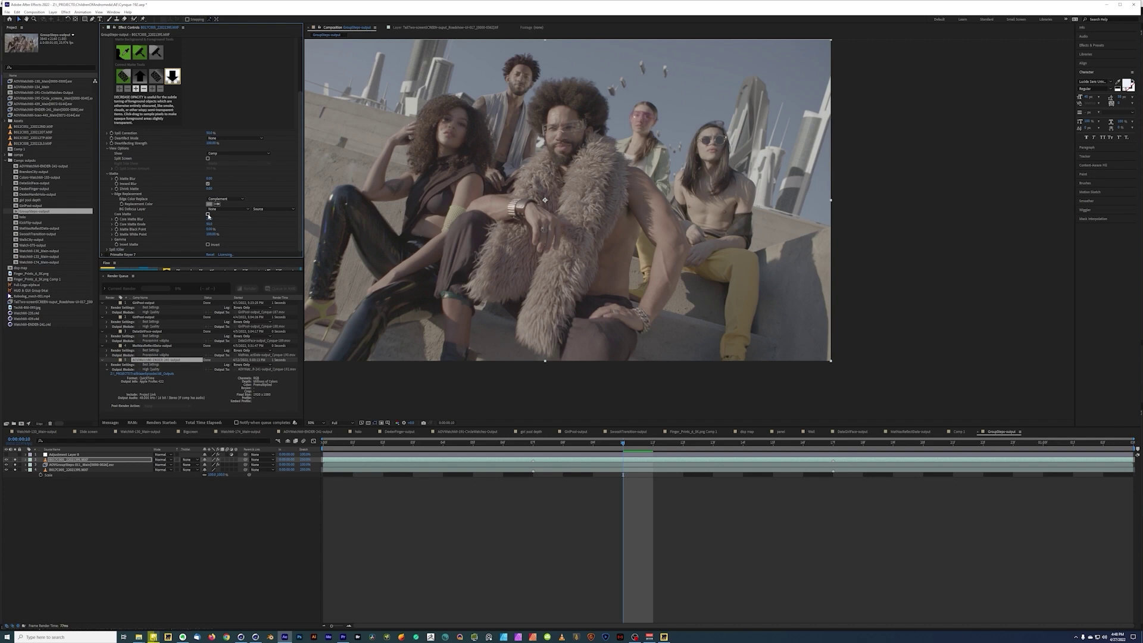
left_click(207, 214)
left_click(208, 215)
left_click(238, 154)
left_click(235, 167)
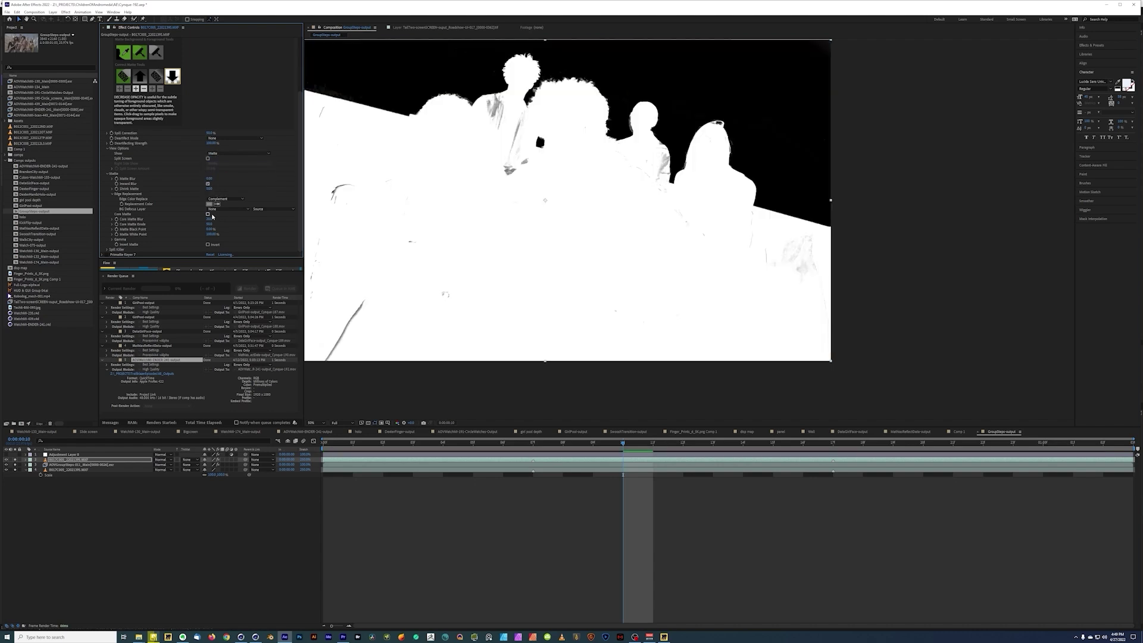
left_click(207, 215)
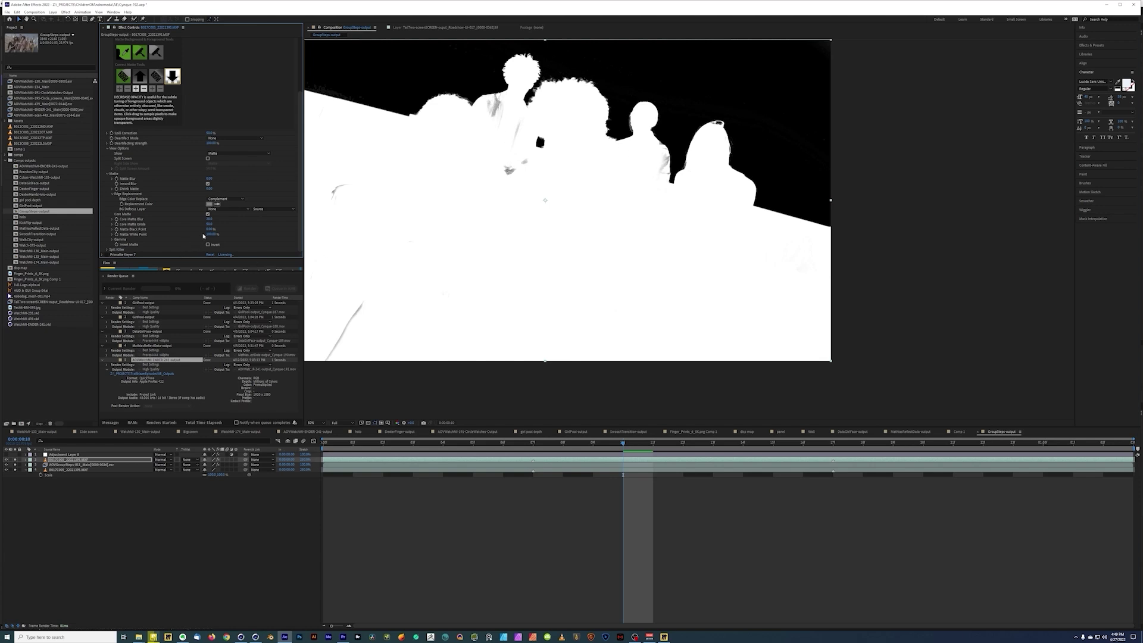
Step: Return the keyer view to Comp and preview the composite's playback
left_click(225, 153)
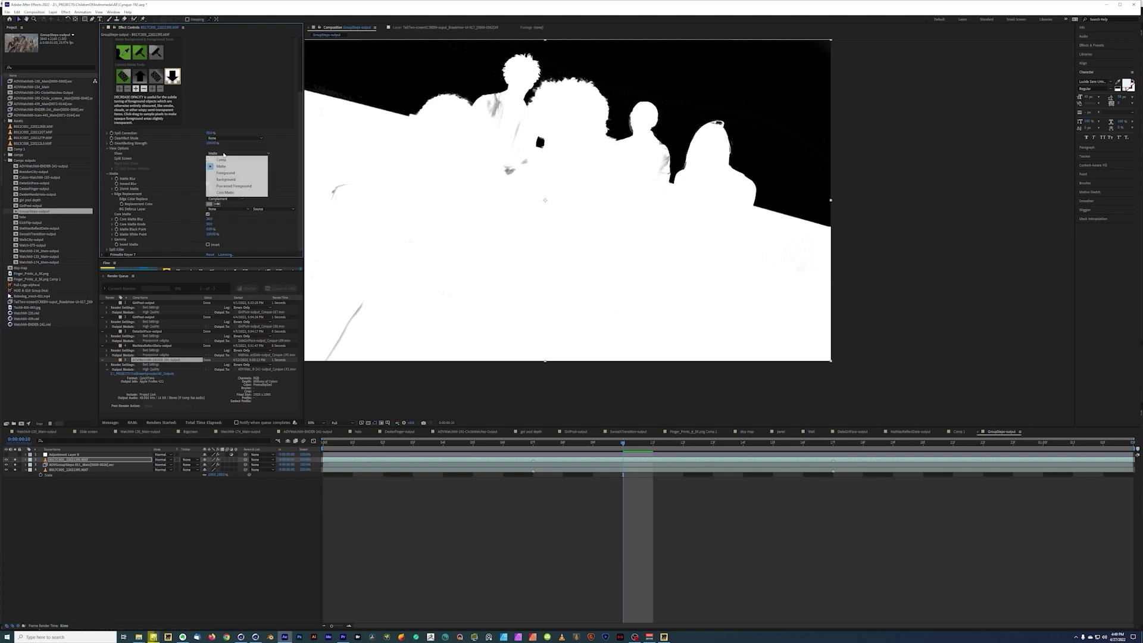
left_click(223, 160)
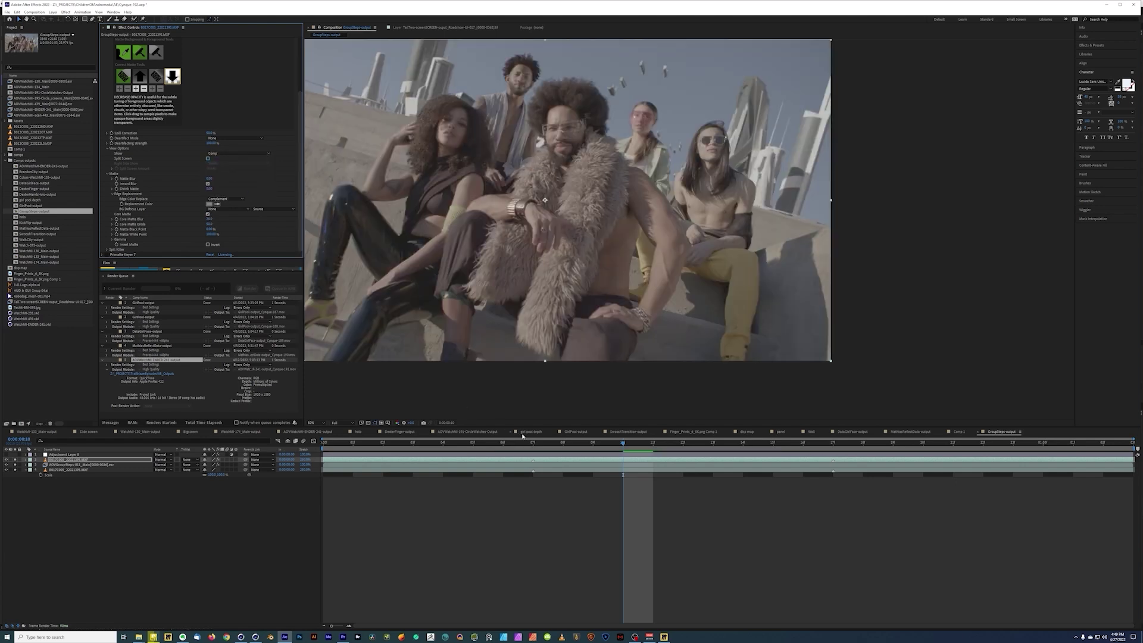
key("space")
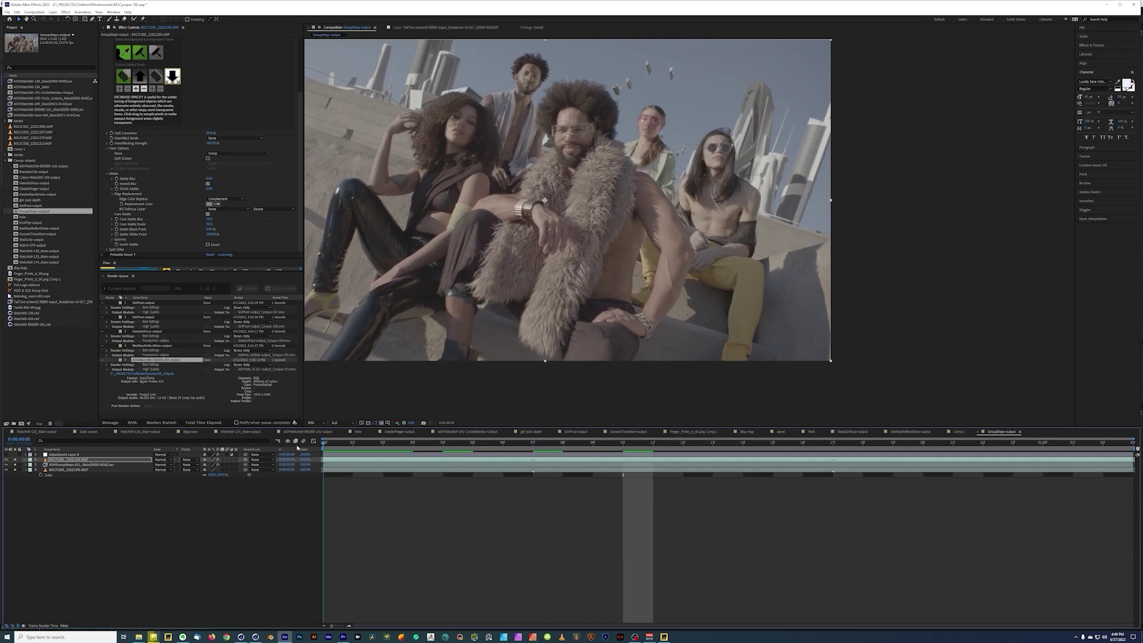